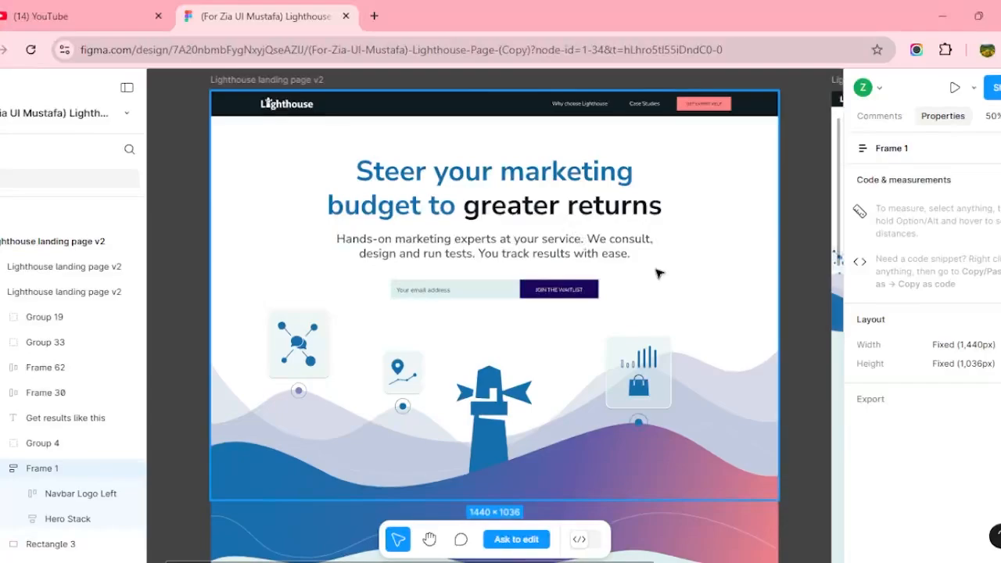
# Read the hero's padding in Figma (96px top, 24px sides, 64px bottom) and open a new tab.
pyautogui.click(512, 293)
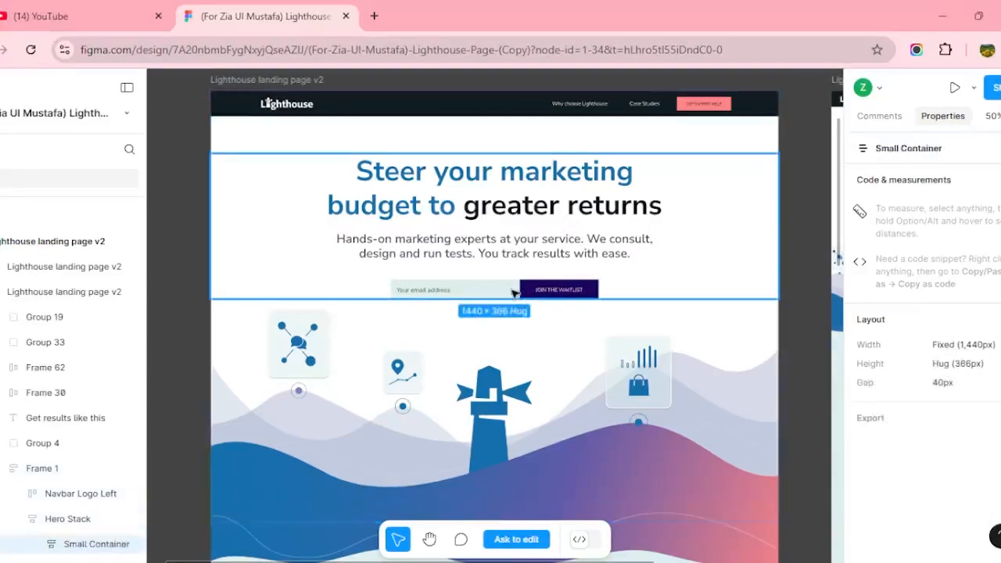
pyautogui.click(514, 292)
pyautogui.click(505, 289)
pyautogui.click(506, 288)
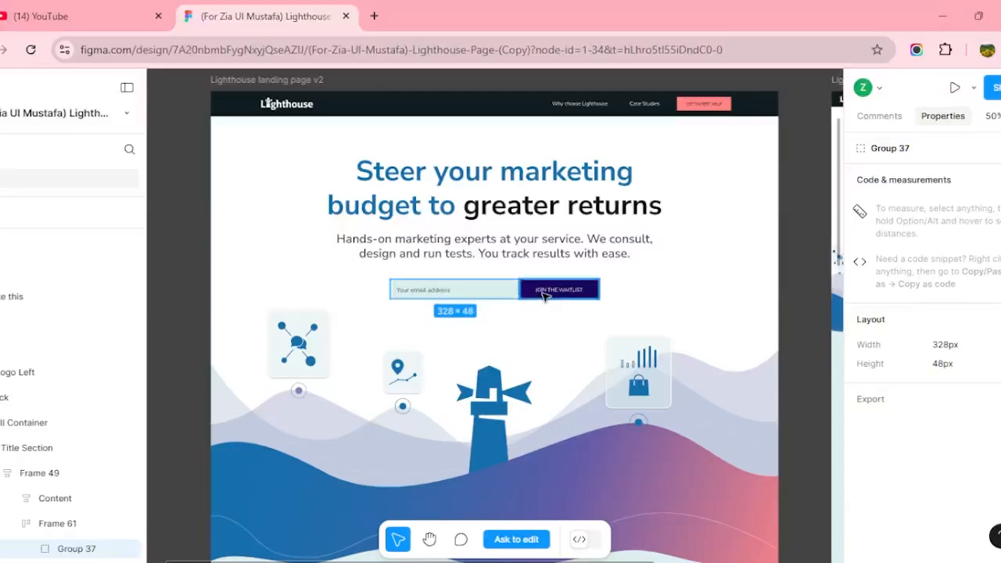
pyautogui.click(418, 198)
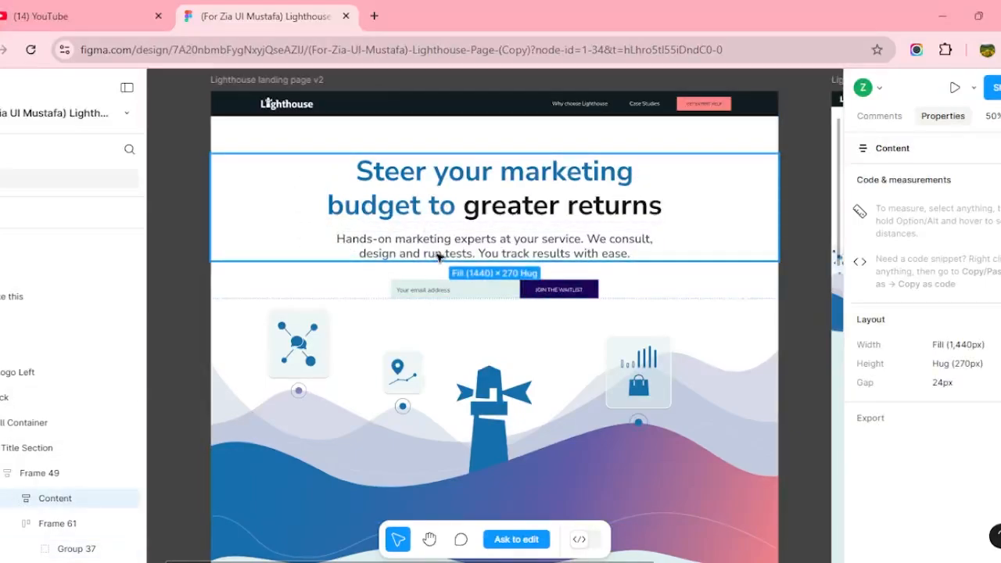
pyautogui.click(440, 364)
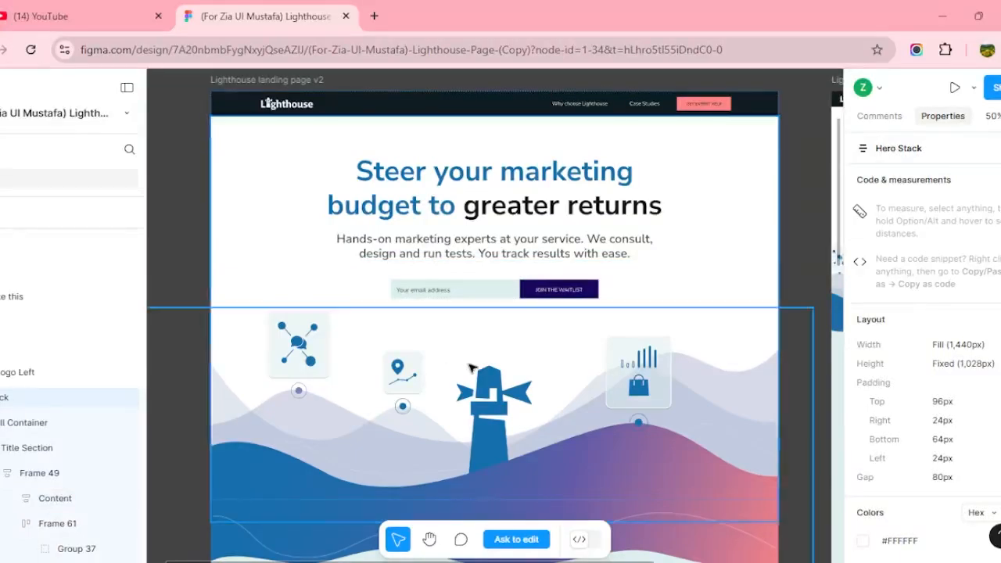
pyautogui.click(374, 16)
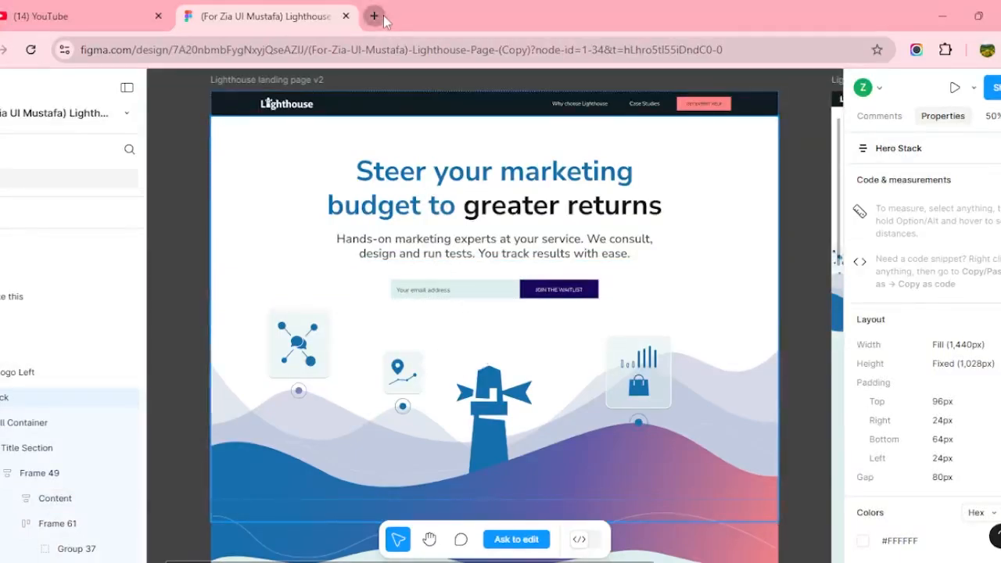
# Search Google for 'webflow login' and open the 'Login - Webflow' result.
pyautogui.click(358, 316)
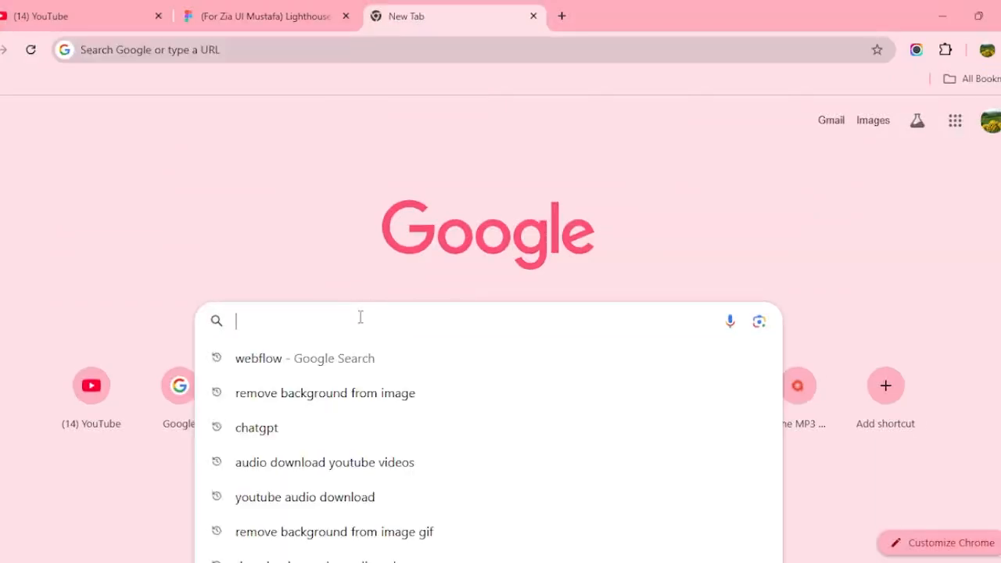
pyautogui.write('webflow ')
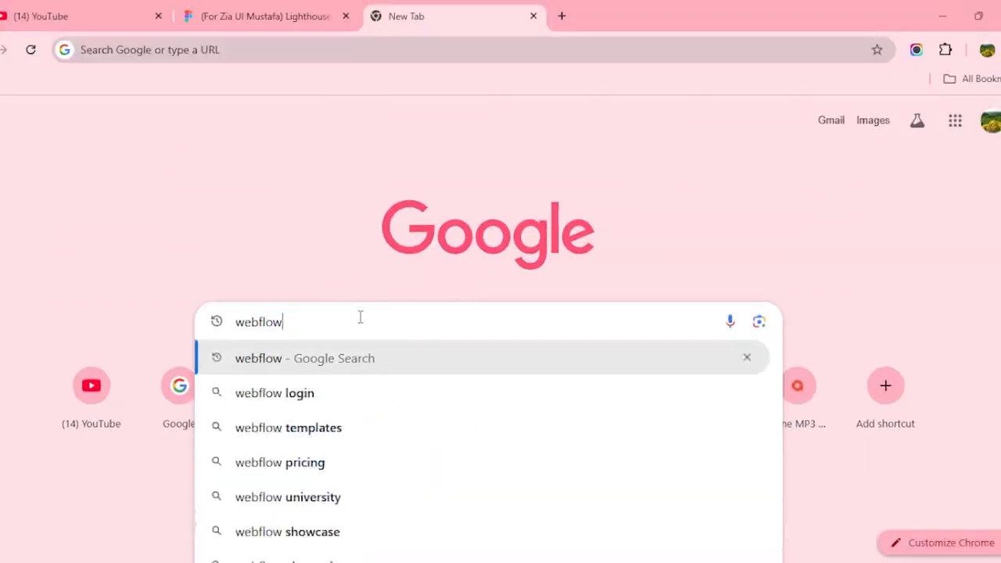
pyautogui.write('login')
pyautogui.press('Return')
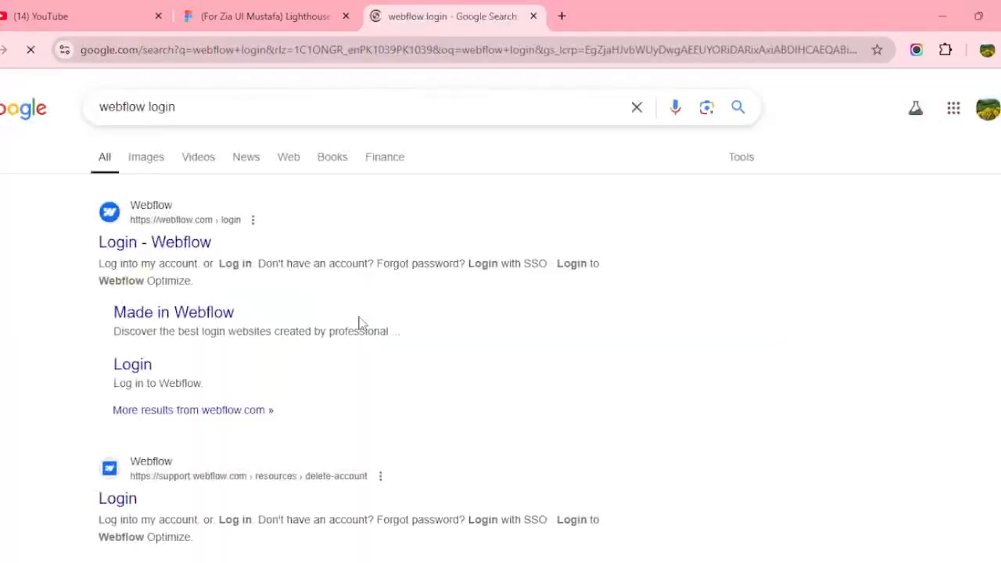
pyautogui.click(154, 247)
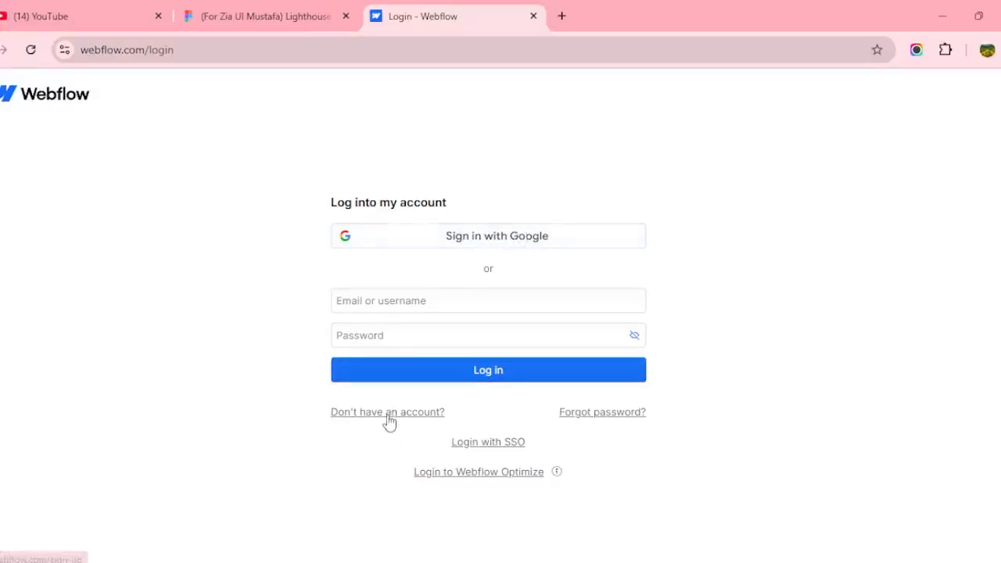
# Sign in to Webflow using a Google account.
pyautogui.click(551, 243)
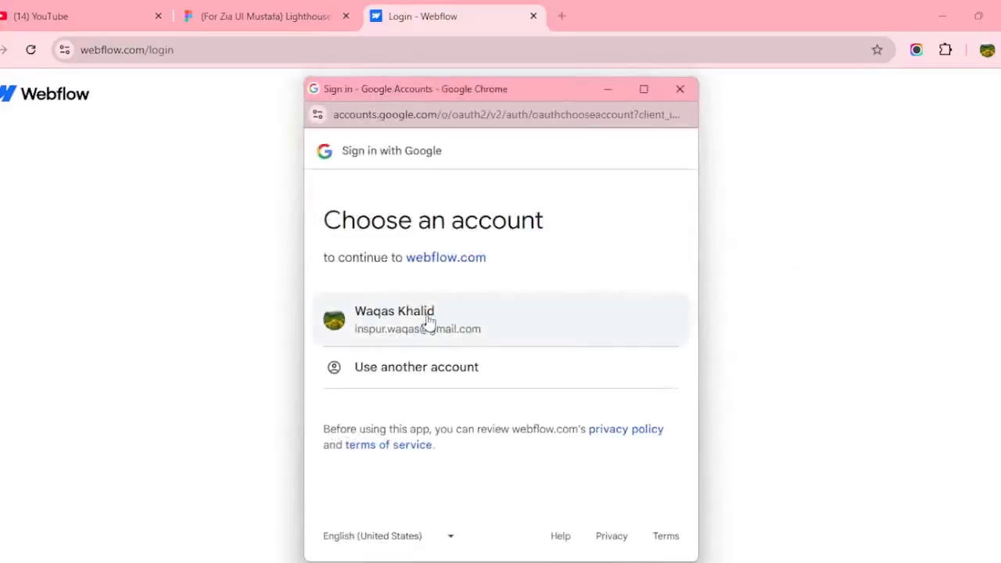
pyautogui.click(426, 322)
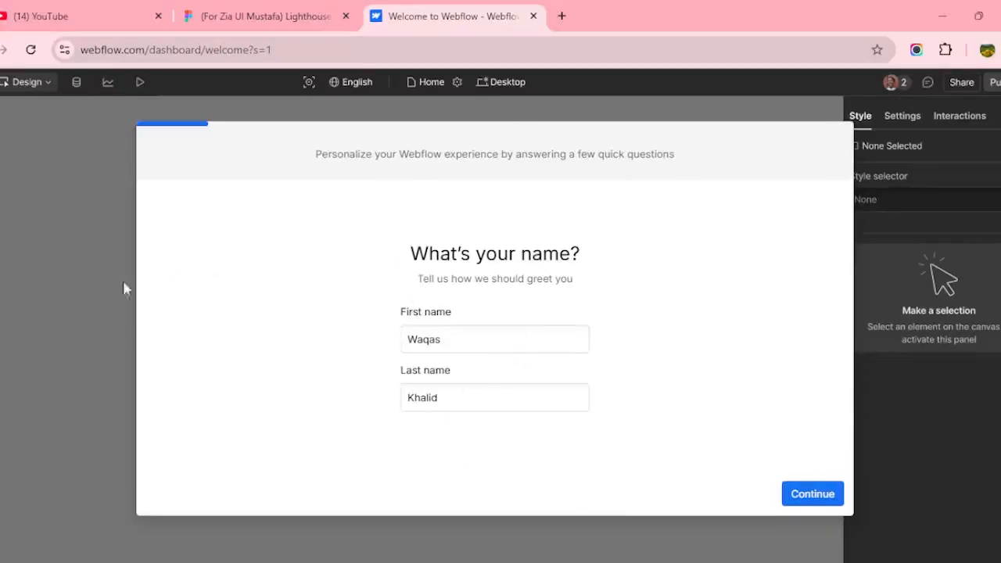
# Replace the first and last name fields with the user's name and continue.
pyautogui.click(499, 338)
pyautogui.hotkey('ctrl', 'a')
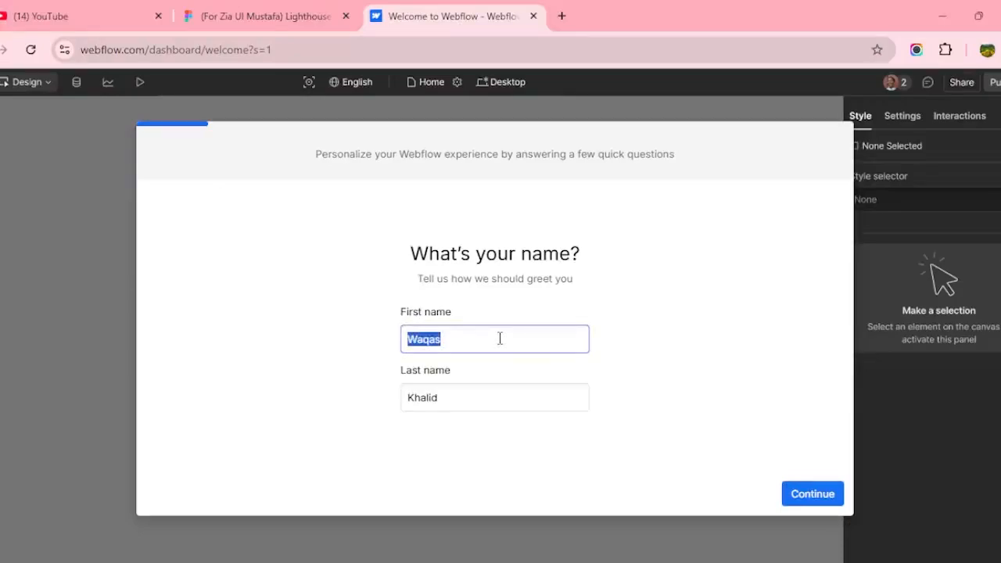
pyautogui.click(467, 402)
pyautogui.hotkey('ctrl', 'a')
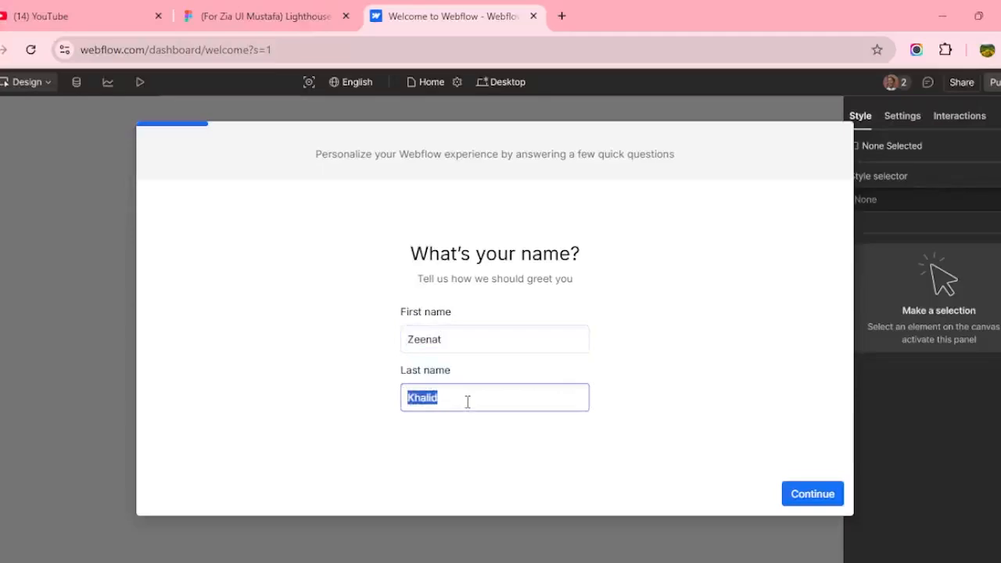
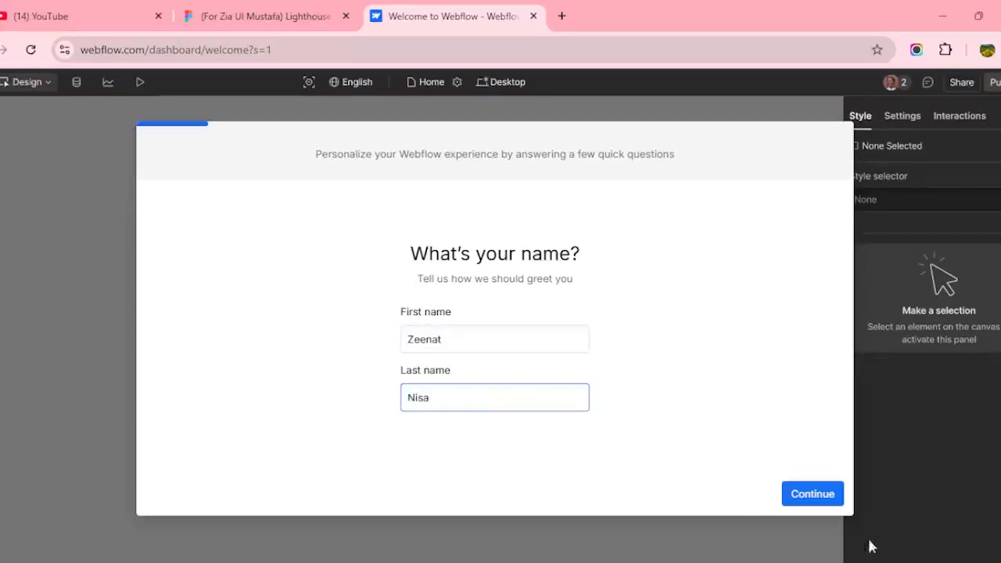
pyautogui.click(816, 493)
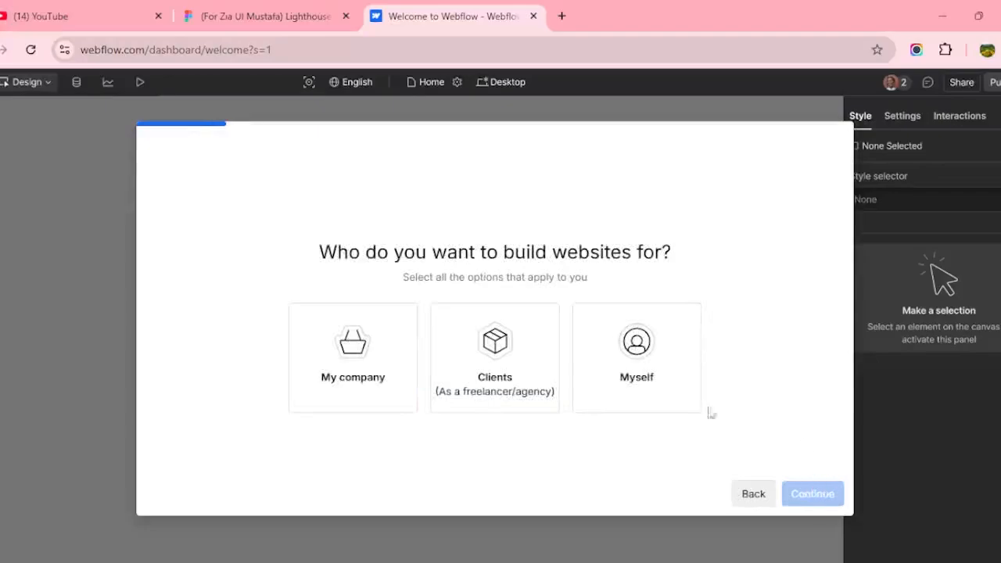
# Answer building for myself, the student question, and site type Other, then finish onboarding.
pyautogui.click(615, 365)
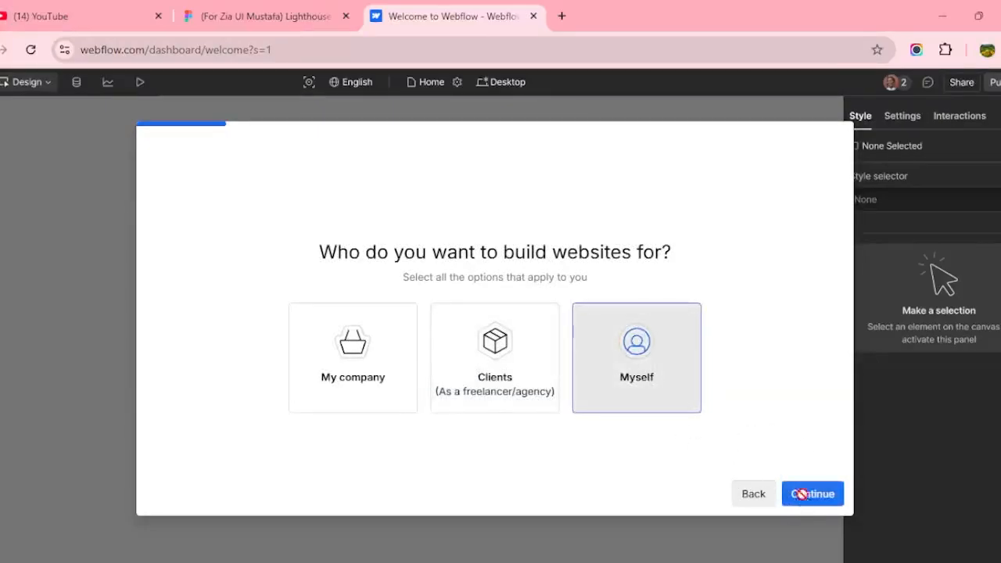
pyautogui.click(810, 493)
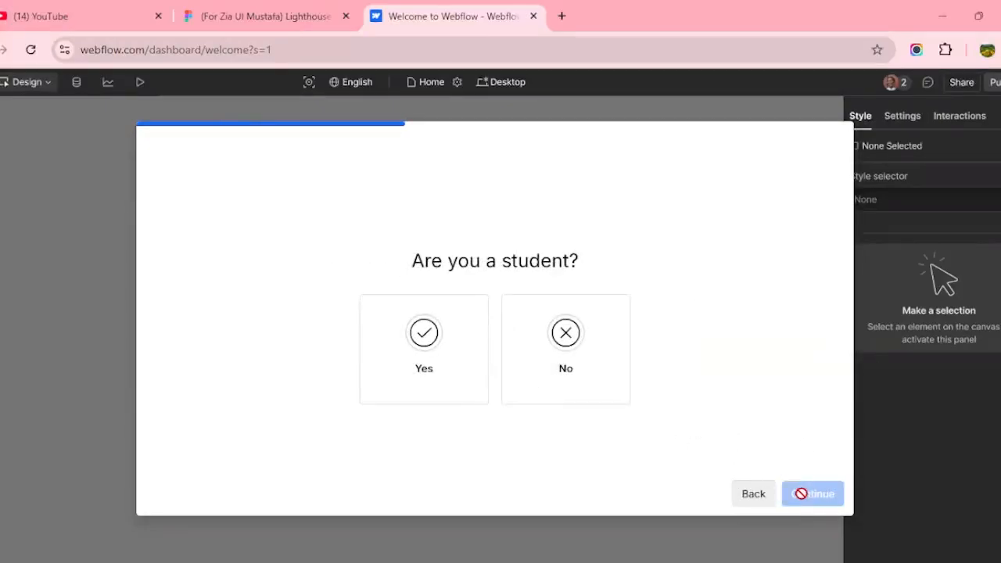
pyautogui.click(451, 363)
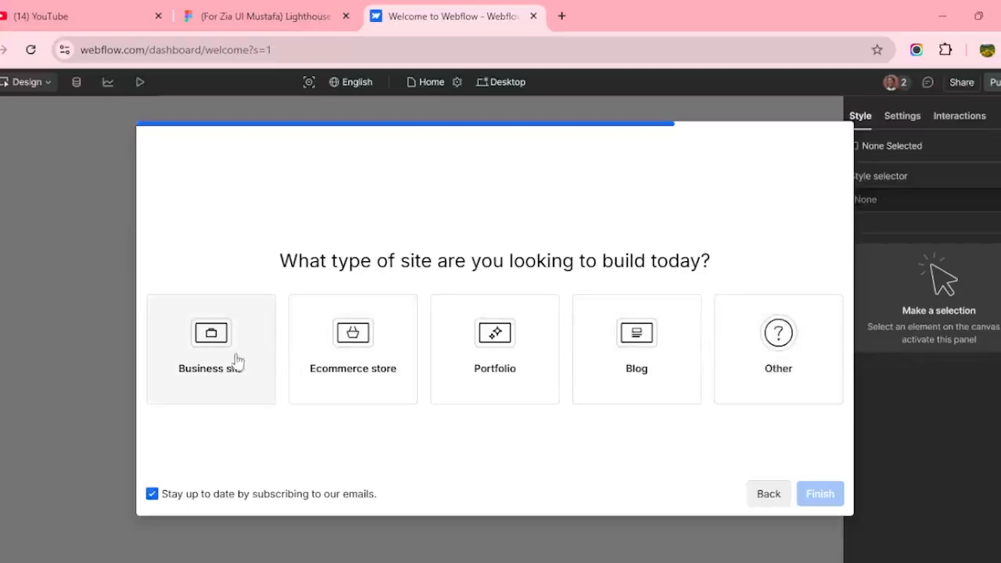
pyautogui.click(771, 373)
pyautogui.click(822, 494)
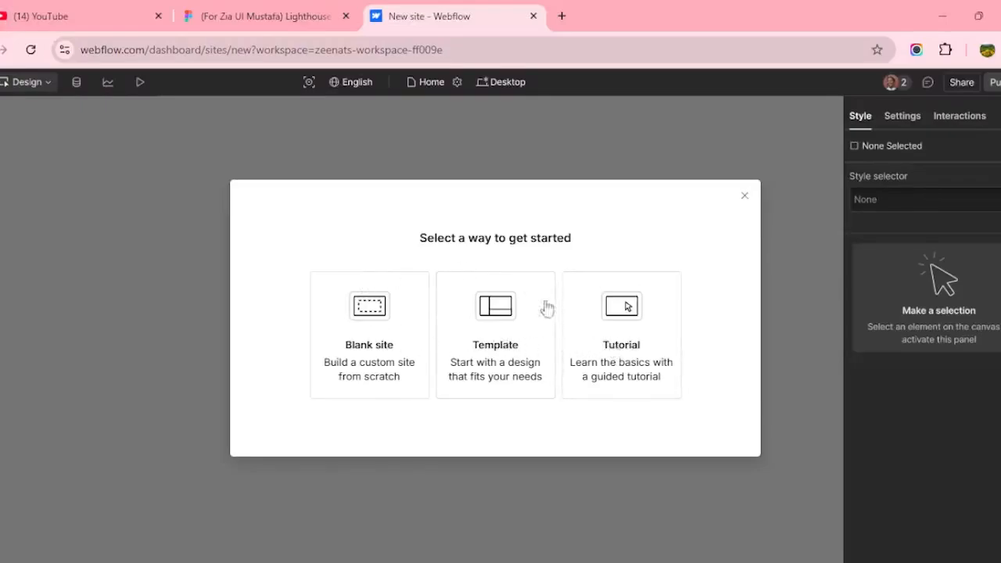
# Create a blank Webflow site named 'Lighthouse'.
pyautogui.click(357, 335)
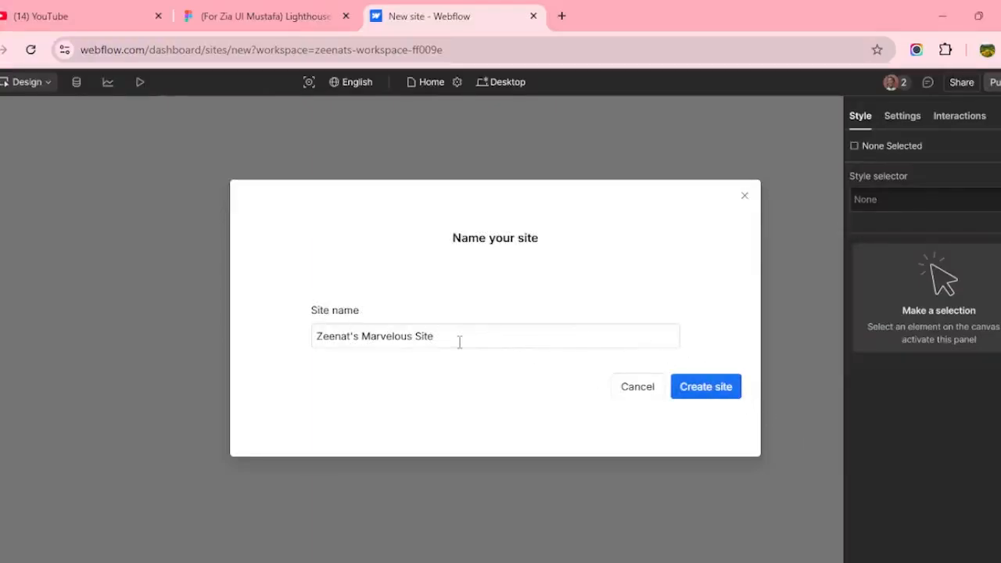
pyautogui.click(250, 27)
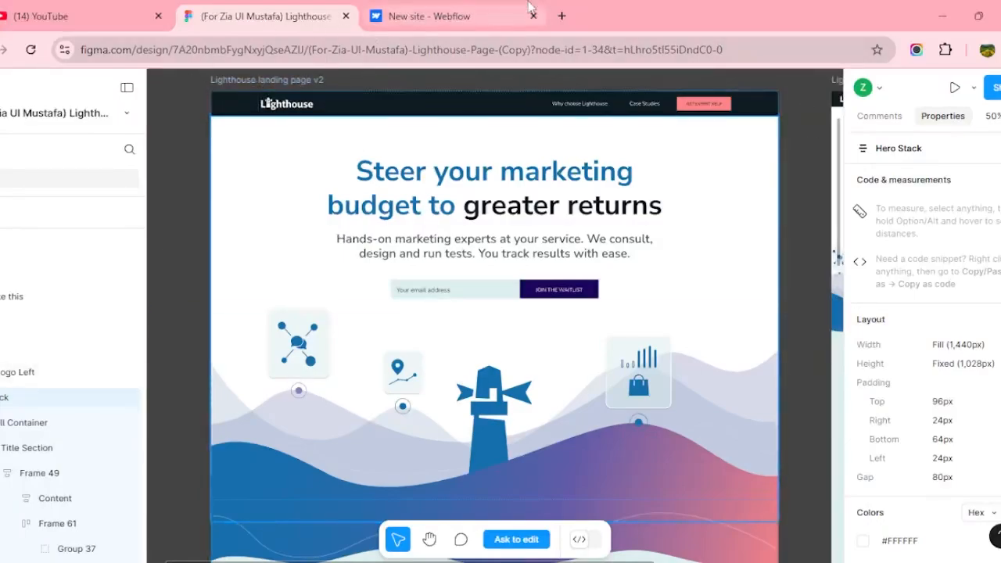
pyautogui.click(429, 16)
pyautogui.tripleClick(356, 338)
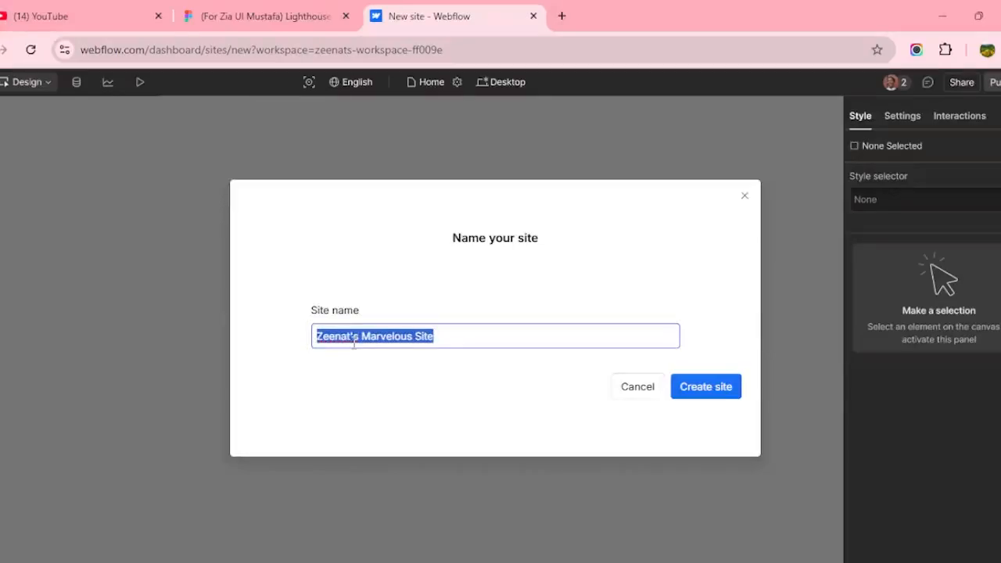
pyautogui.write('Light')
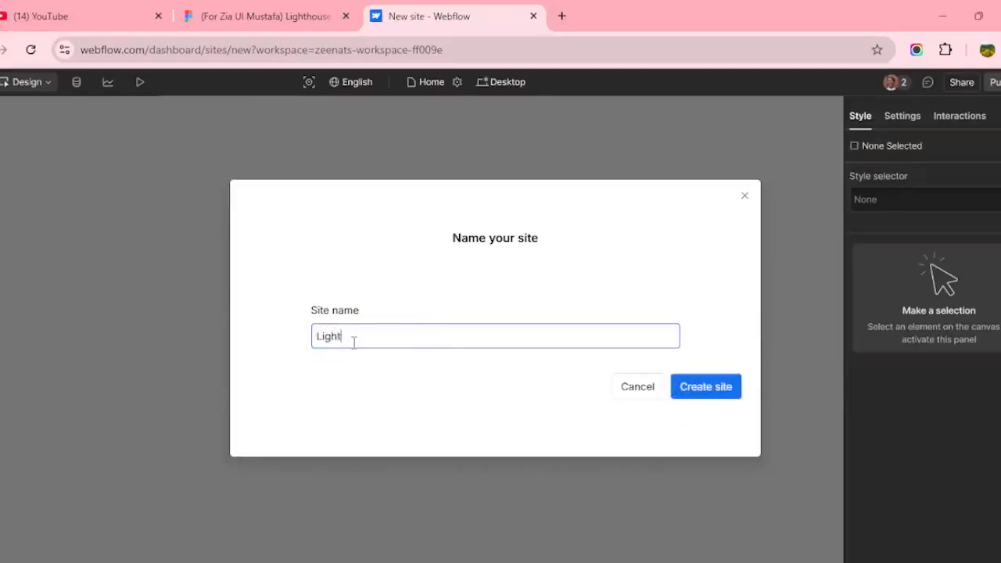
pyautogui.write('house')
pyautogui.click(681, 396)
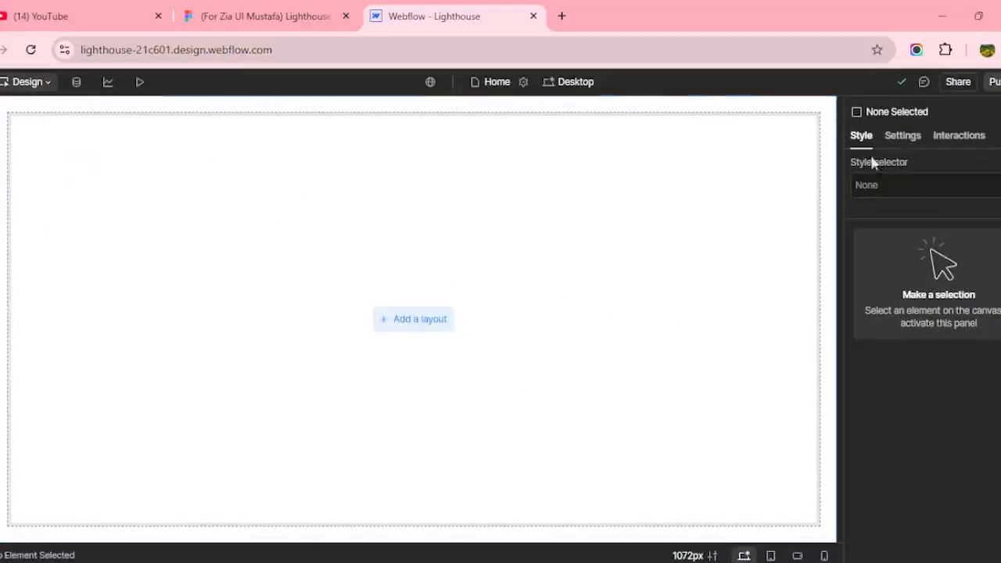
# Compare the Figma design with the empty Lighthouse canvas in Webflow.
pyautogui.click(284, 7)
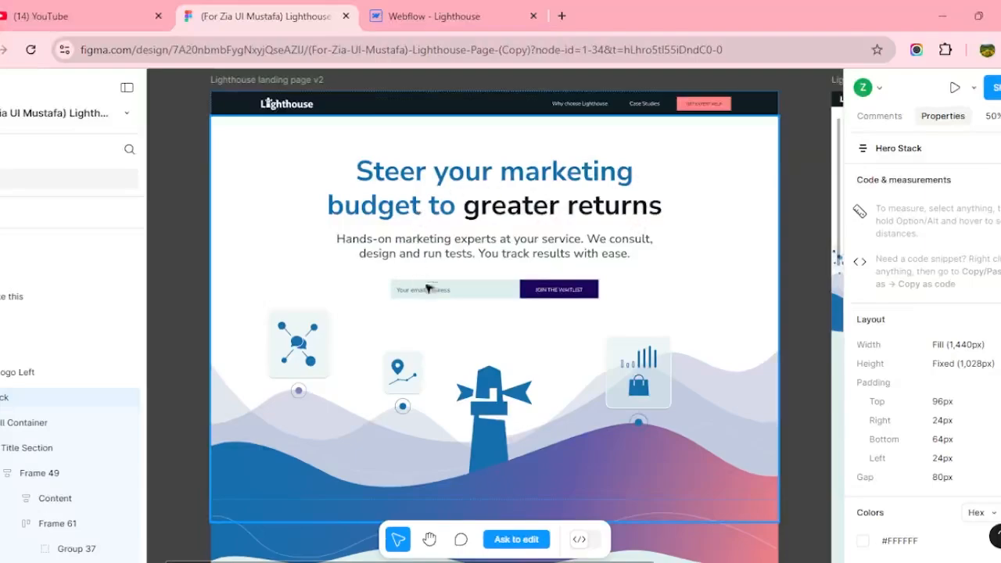
pyautogui.click(420, 24)
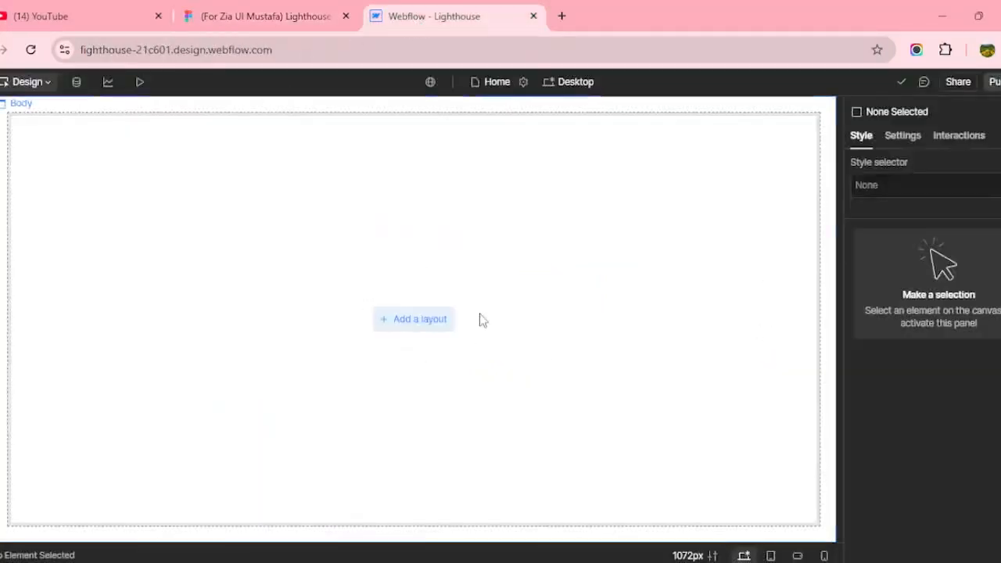
pyautogui.click(258, 16)
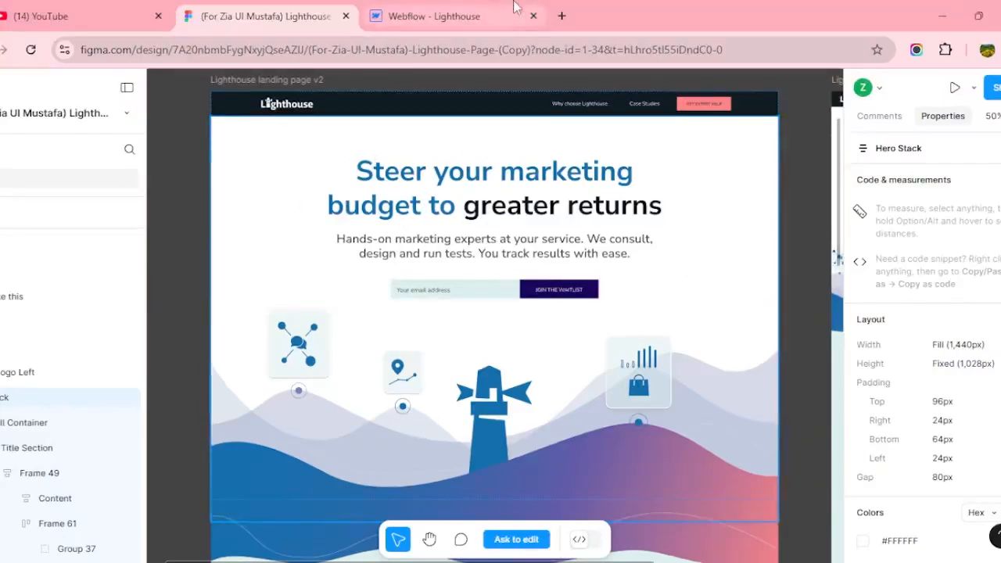
pyautogui.click(434, 15)
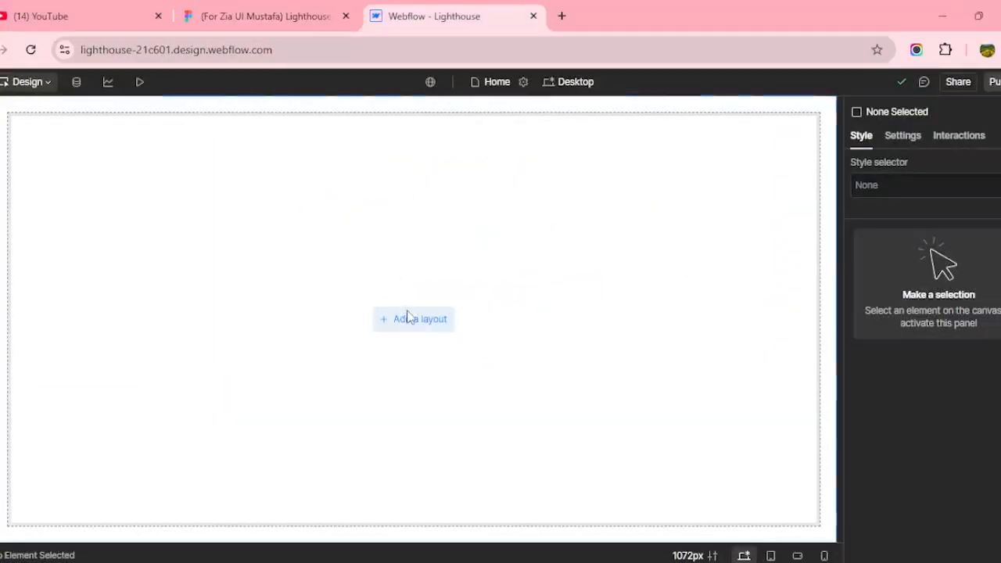
pyautogui.click(320, 23)
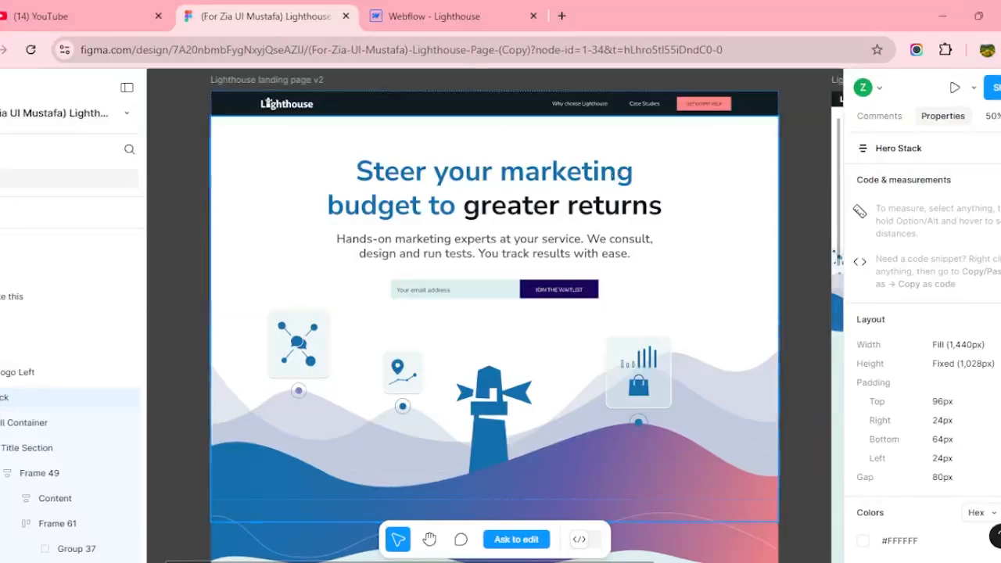
pyautogui.click(434, 15)
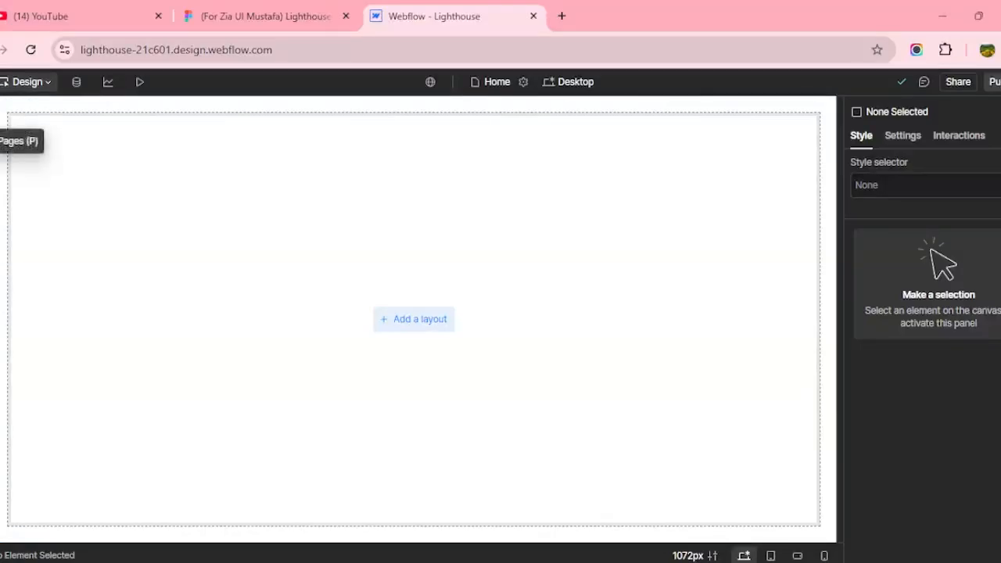
# Select the Home page and browse the available elements in the Add panel.
pyautogui.click(0, 141)
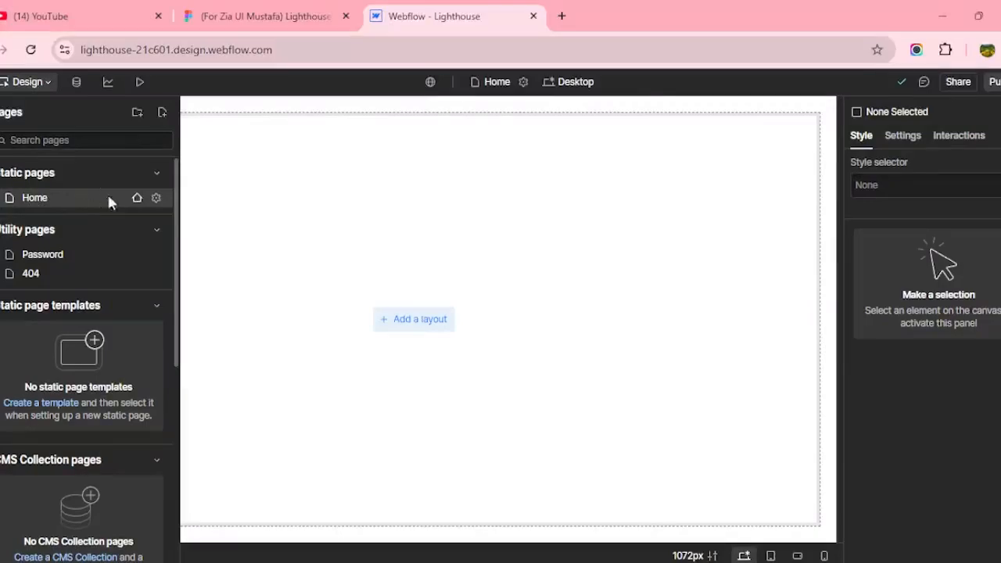
pyautogui.click(67, 195)
pyautogui.press('a')
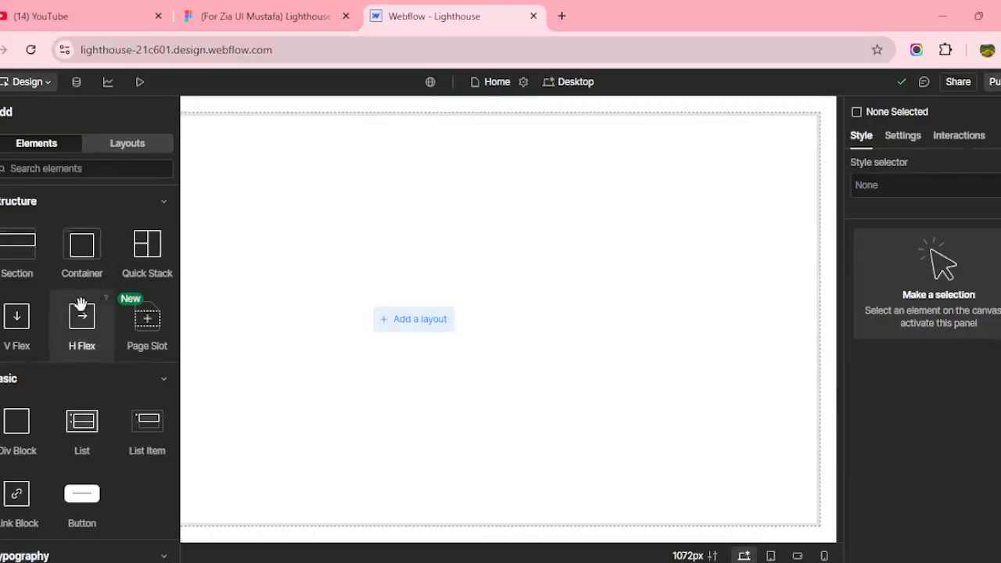
pyautogui.scroll(-1, 81, 305)
pyautogui.scroll(-2, 63, 367)
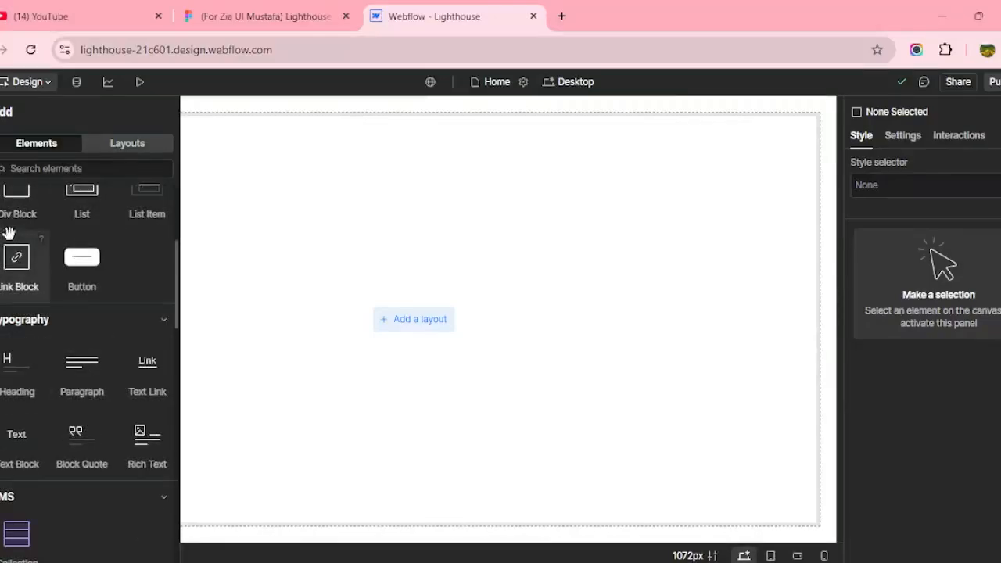
pyautogui.scroll(-2, 96, 393)
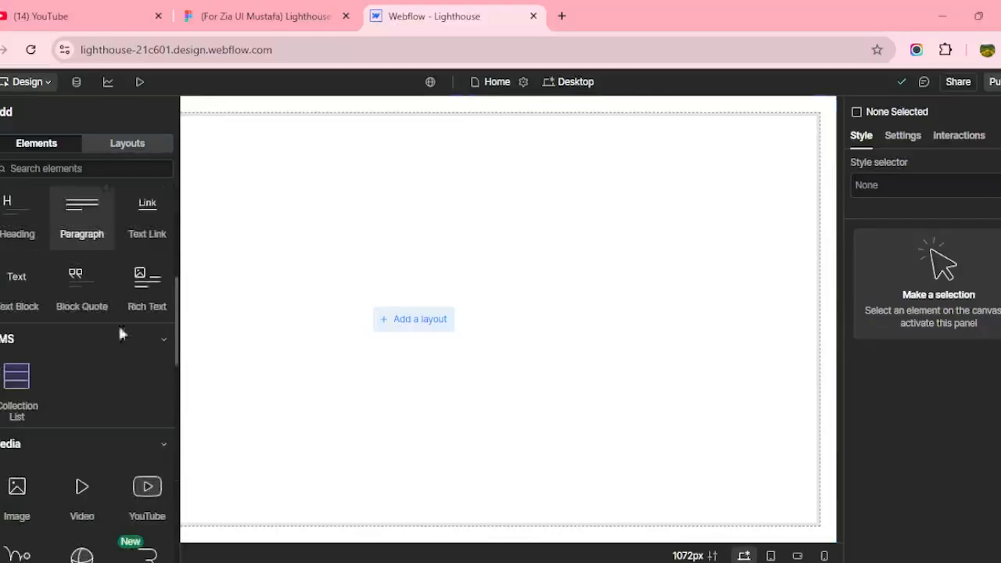
pyautogui.click(266, 16)
pyautogui.click(395, 9)
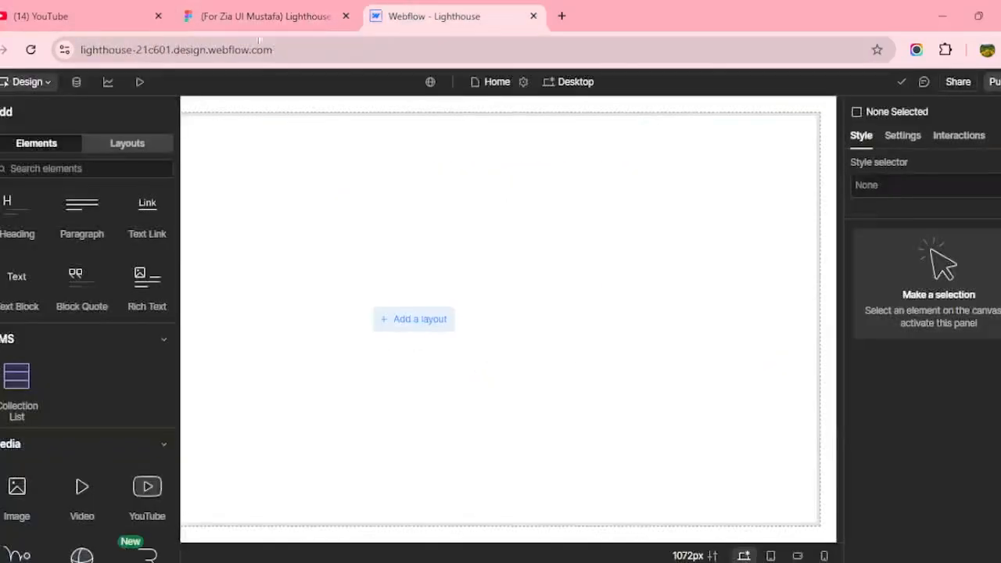
pyautogui.scroll(-3, 93, 422)
pyautogui.scroll(6, 95, 390)
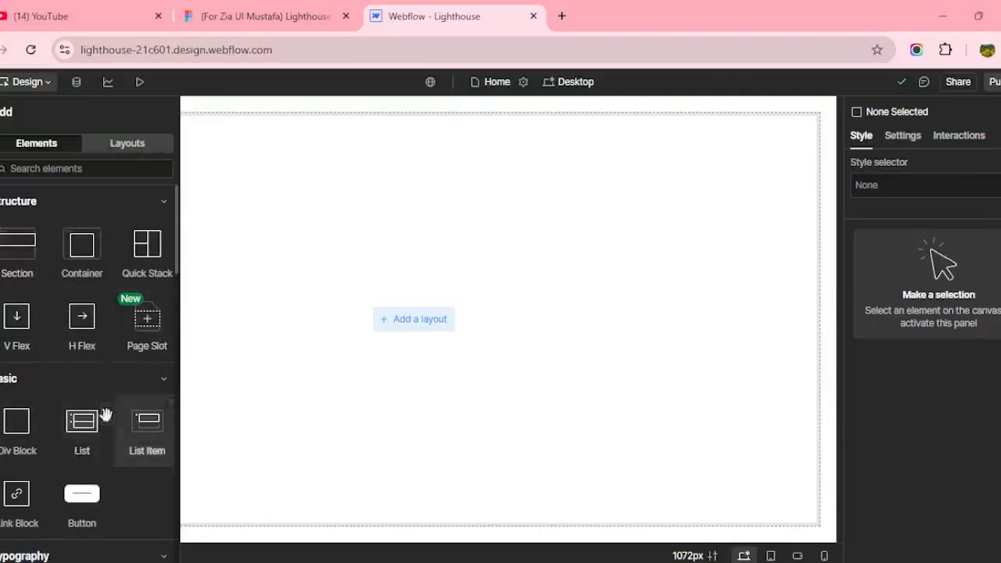
# Confirm in the Navigator that the Home page holds only the Body element.
pyautogui.click(258, 15)
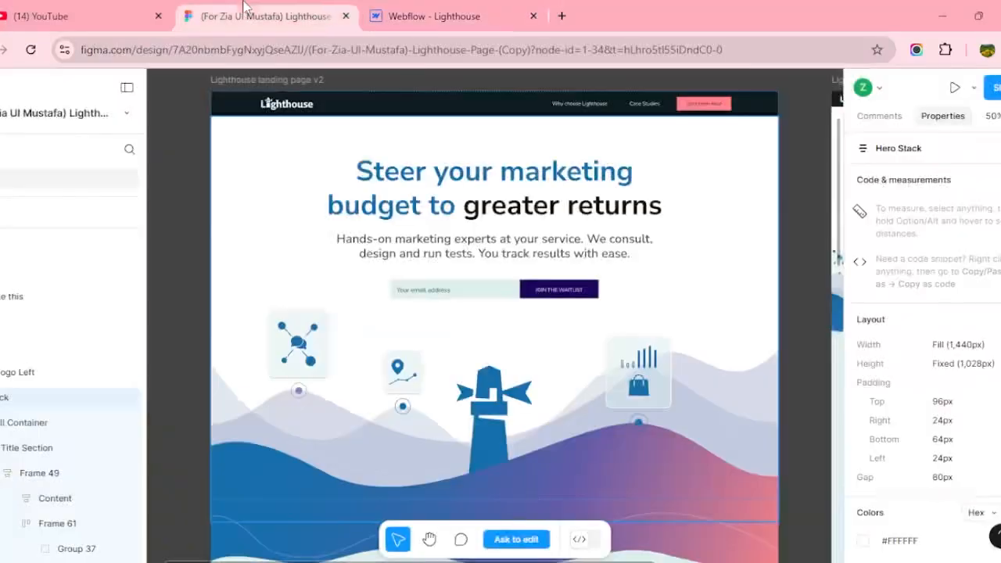
pyautogui.click(432, 22)
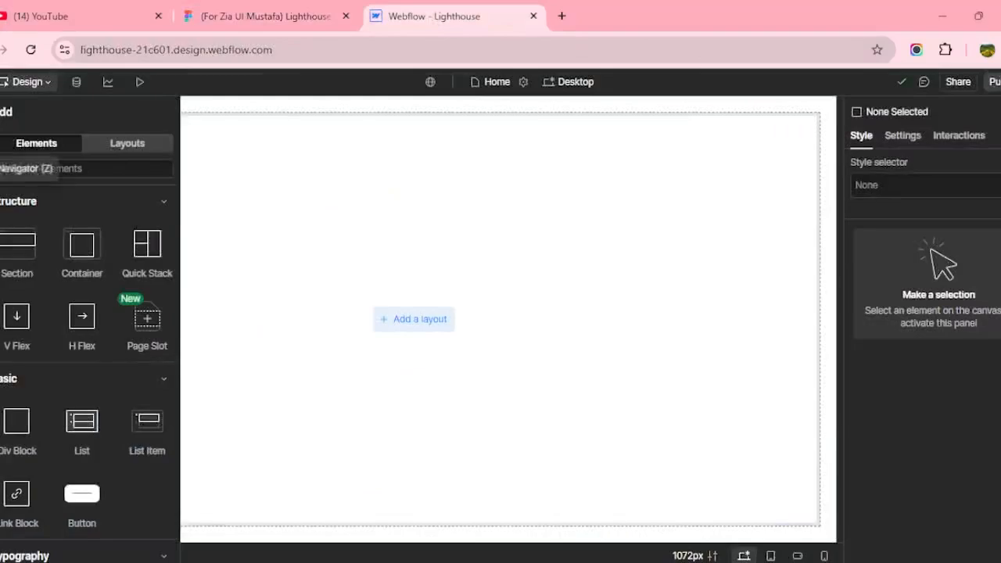
pyautogui.click(2, 168)
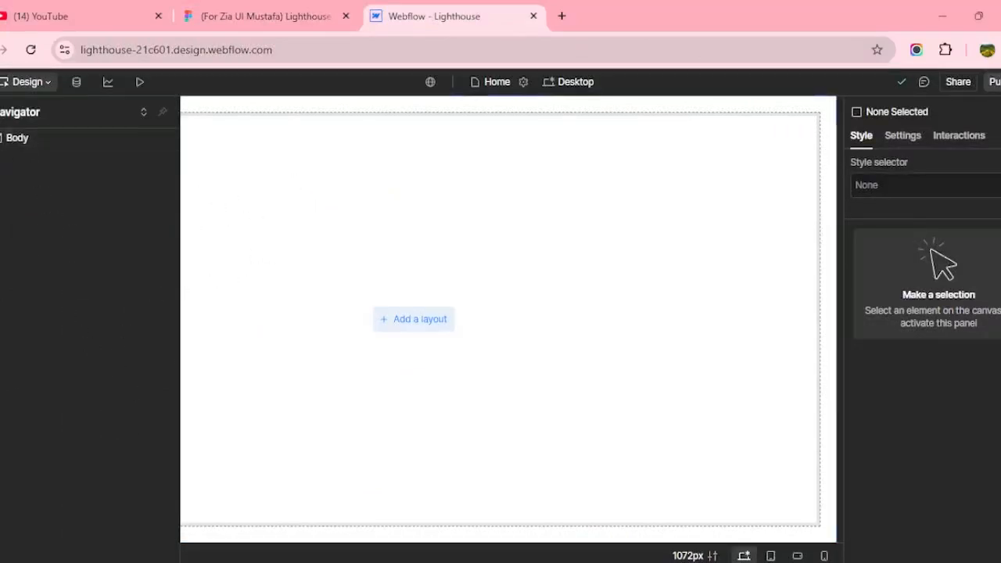
pyautogui.click(2, 112)
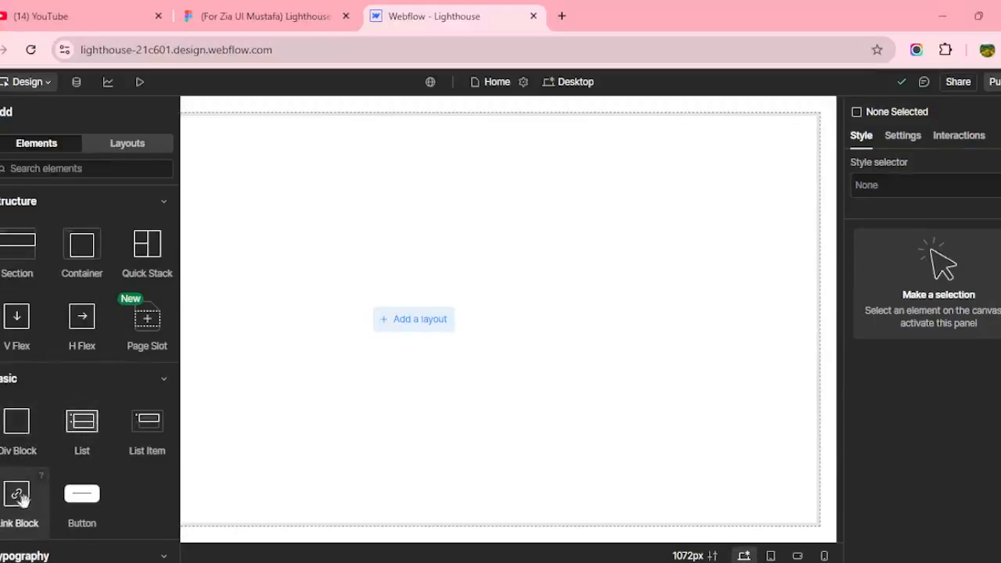
pyautogui.click(2, 166)
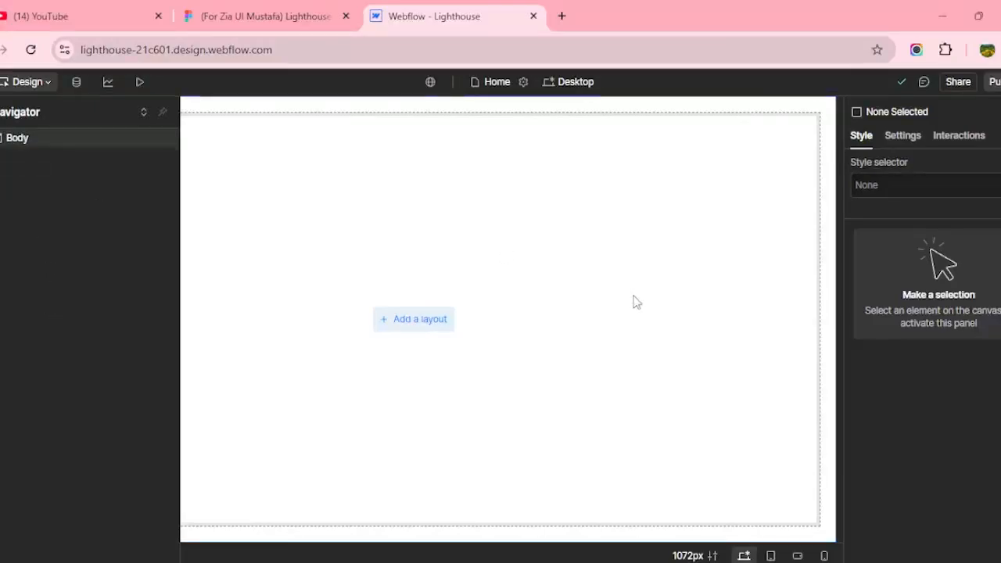
# Inspect the Figma Navbar, Hero Stack, Title Section, Frame 49 and Frame 61 layers.
pyautogui.click(319, 11)
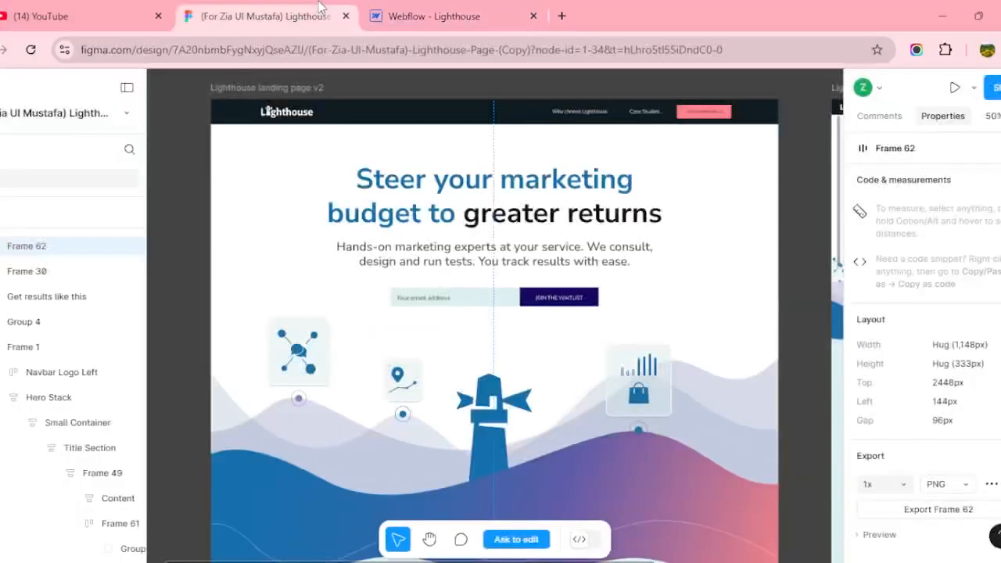
pyautogui.click(523, 121)
pyautogui.click(523, 121)
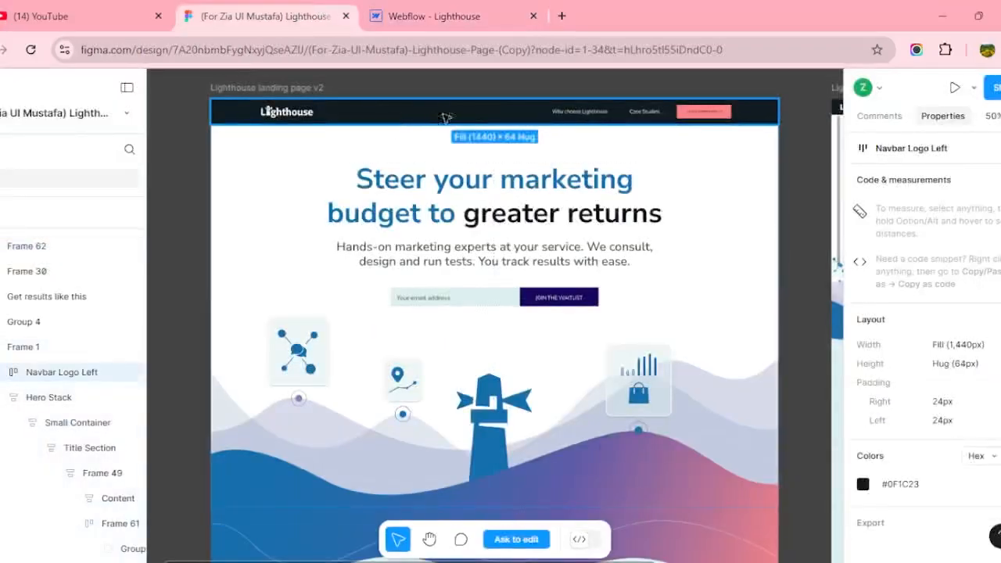
pyautogui.click(532, 307)
pyautogui.click(532, 307)
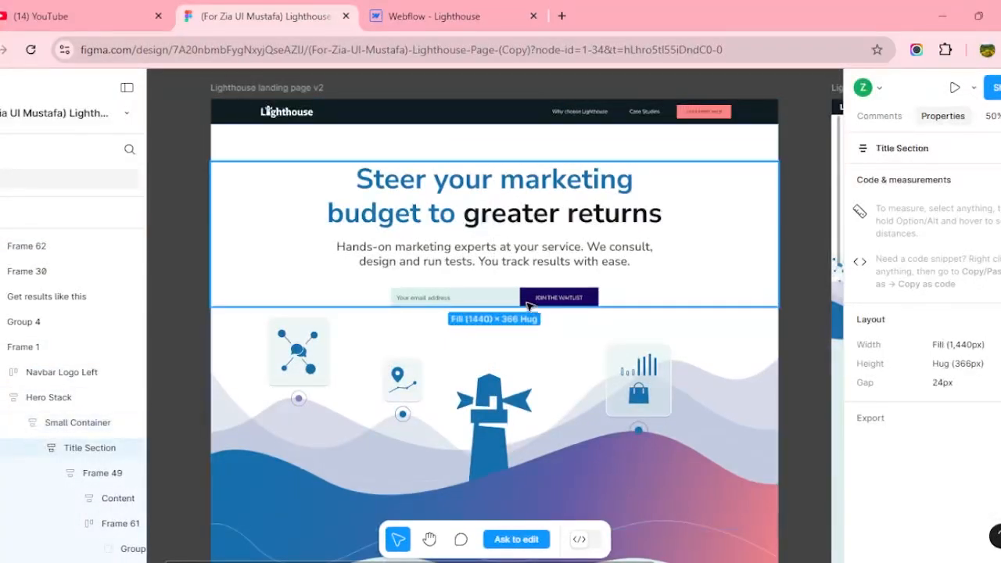
pyautogui.click(503, 302)
pyautogui.click(503, 305)
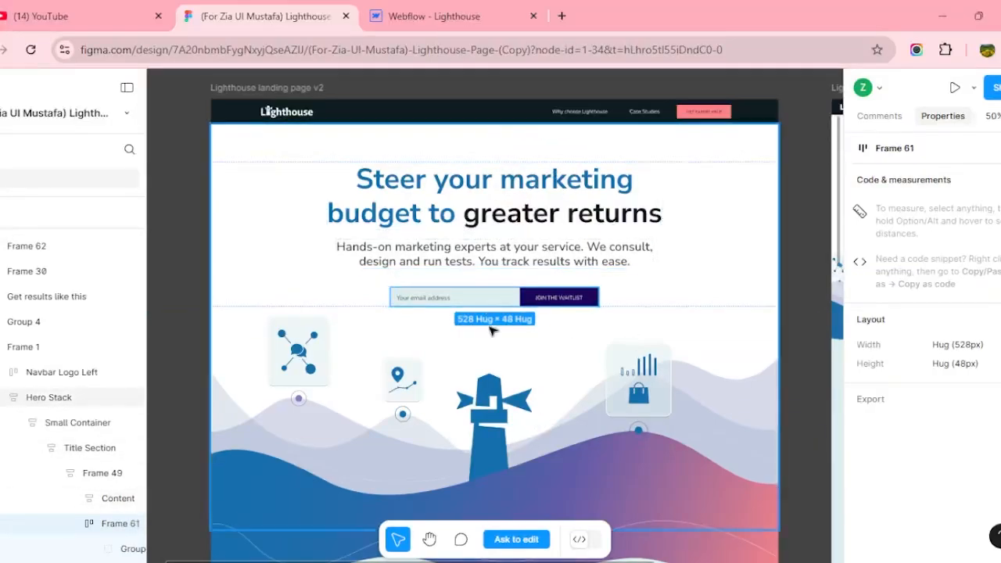
# Drill down to the Content frame to read its 1,440px fill and 24px gap, then return to Webflow.
pyautogui.click(488, 254)
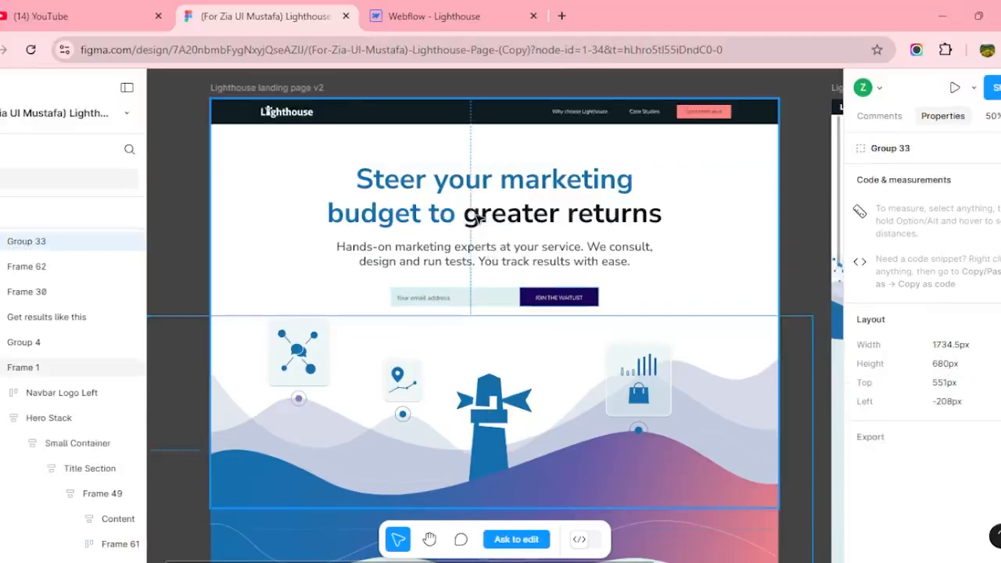
pyautogui.click(477, 219)
pyautogui.click(477, 218)
pyautogui.click(477, 219)
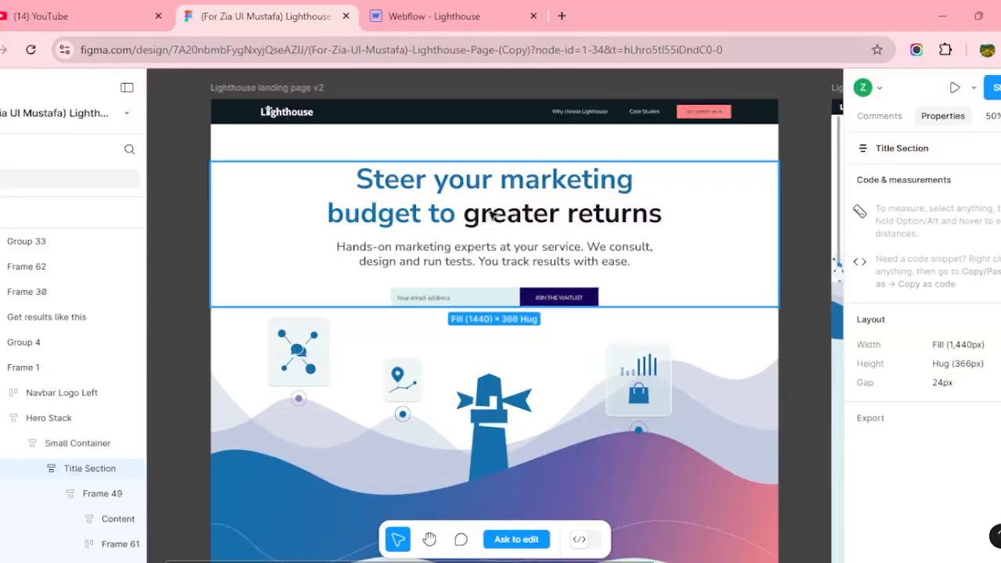
pyautogui.click(490, 216)
pyautogui.click(491, 214)
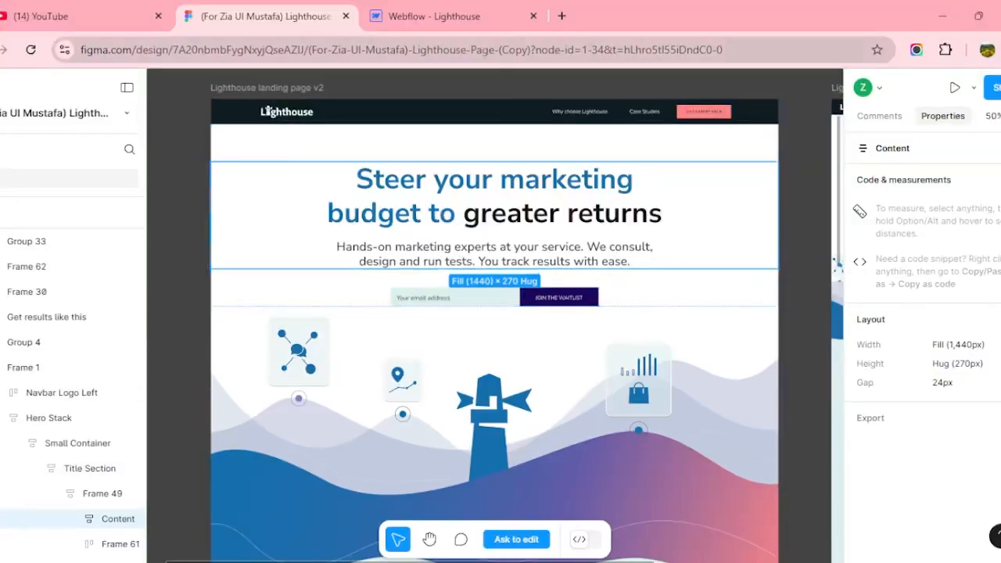
pyautogui.click(468, 27)
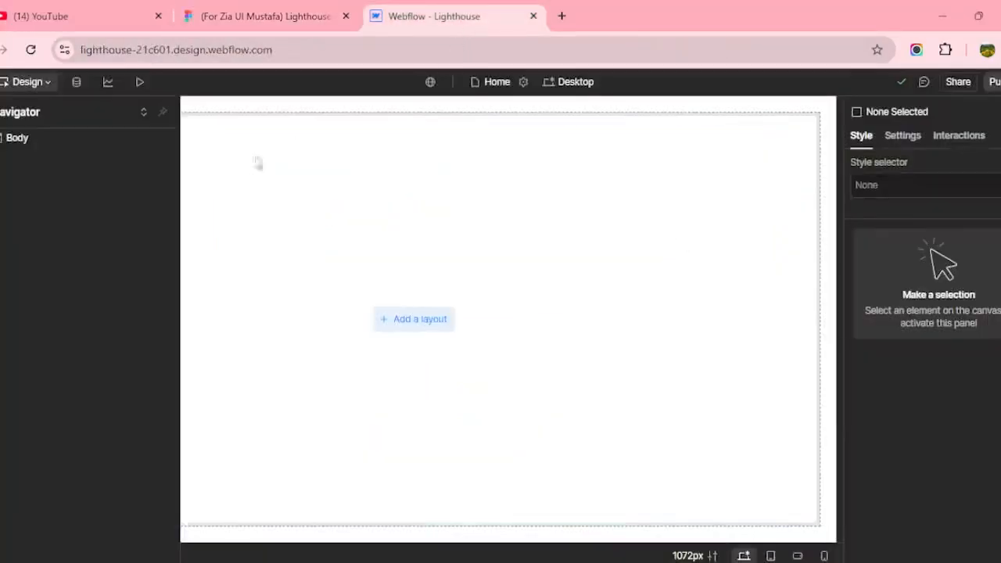
# Drag a Div Block into the Home page Body and compare it against the Figma design.
pyautogui.click(52, 140)
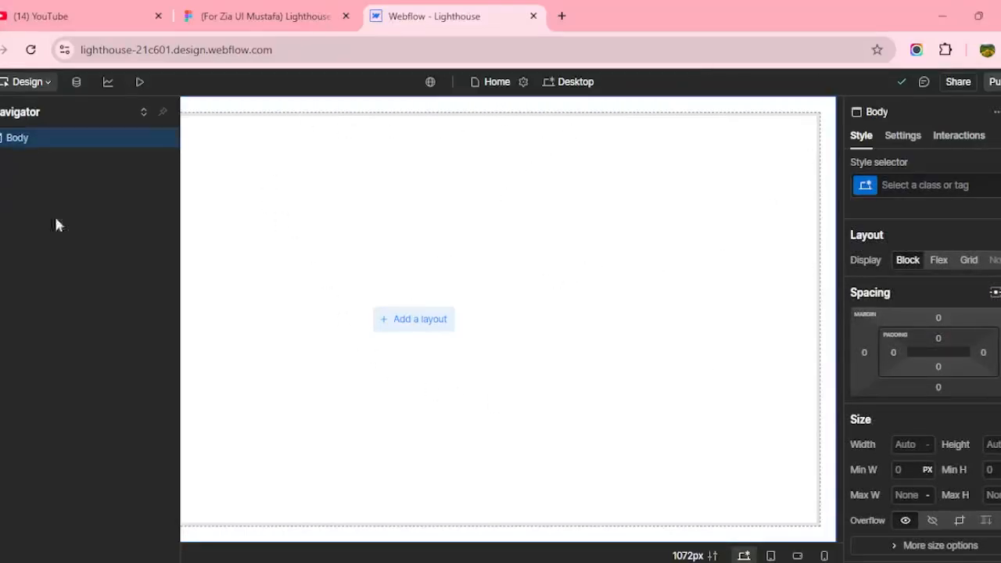
pyautogui.click(1, 111)
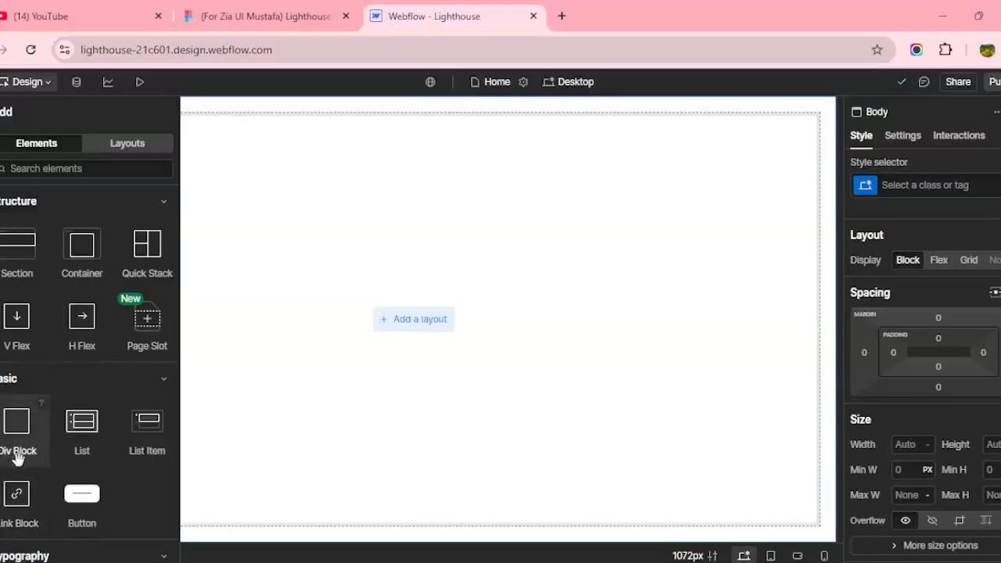
pyautogui.moveTo(15, 426); pyautogui.dragTo(352, 348)
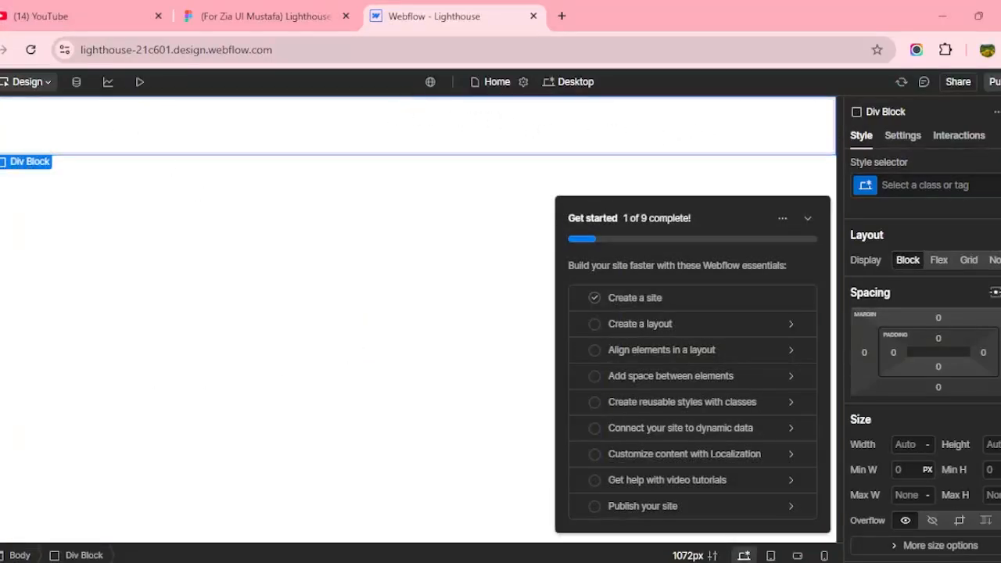
pyautogui.press('z')
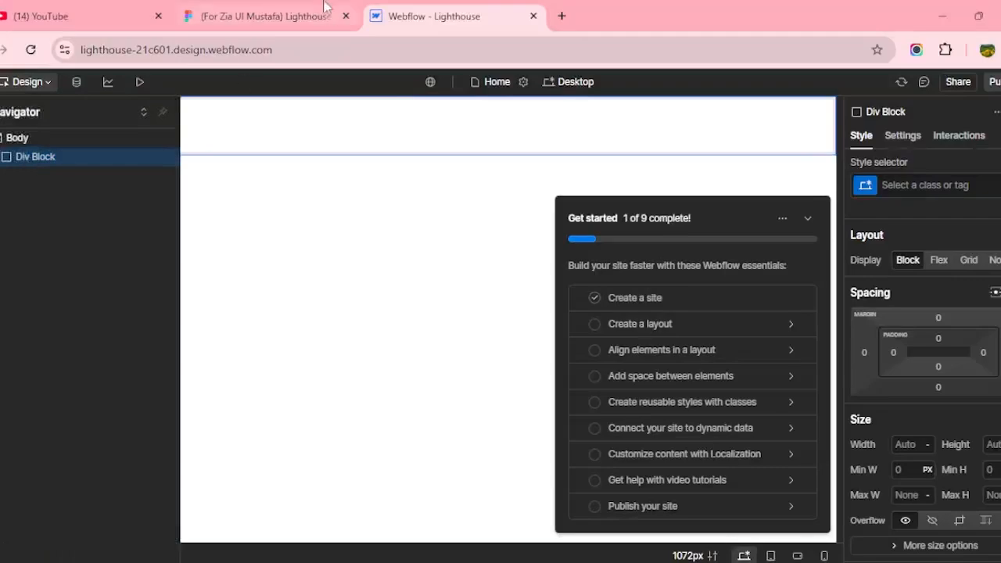
pyautogui.click(296, 21)
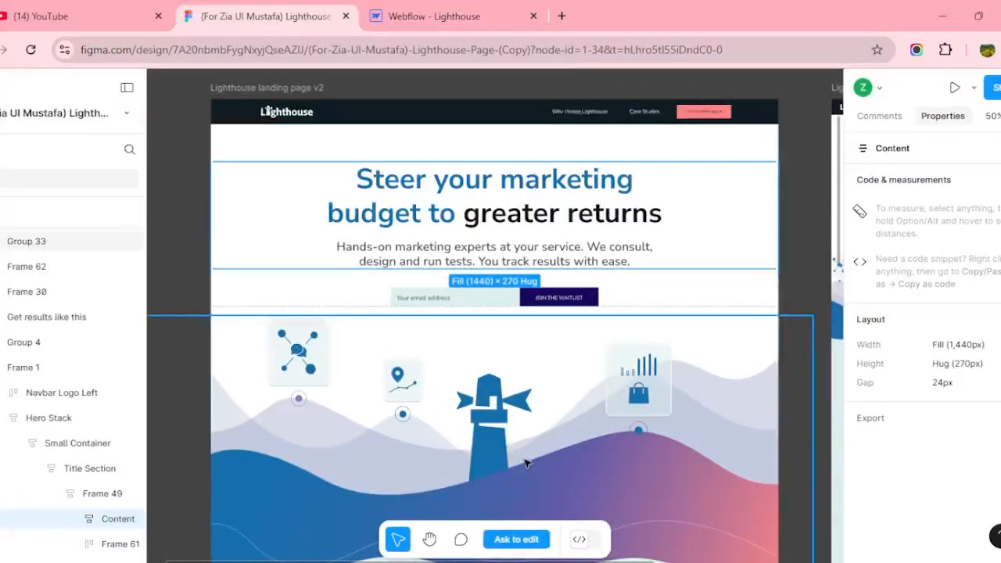
pyautogui.click(398, 16)
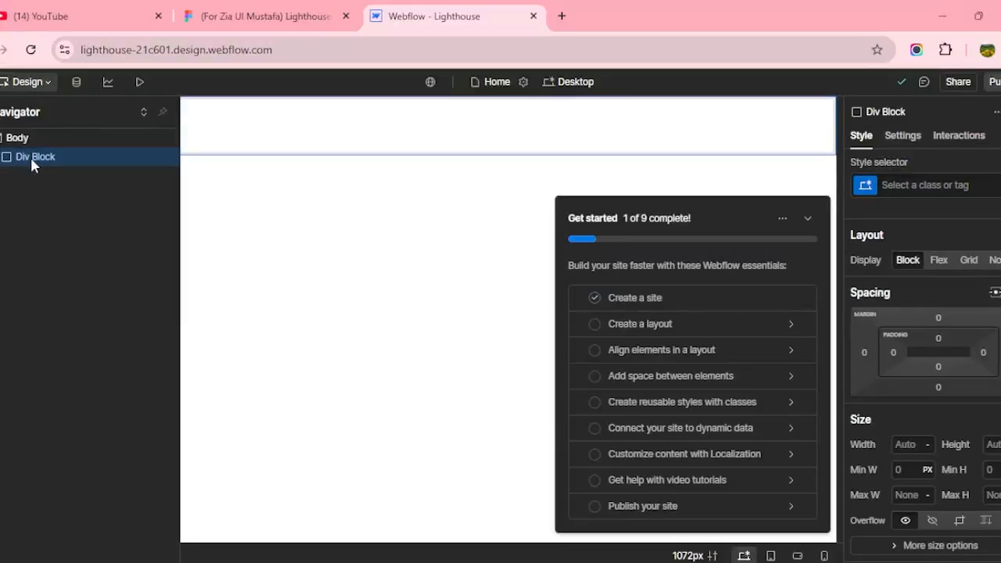
pyautogui.click(258, 15)
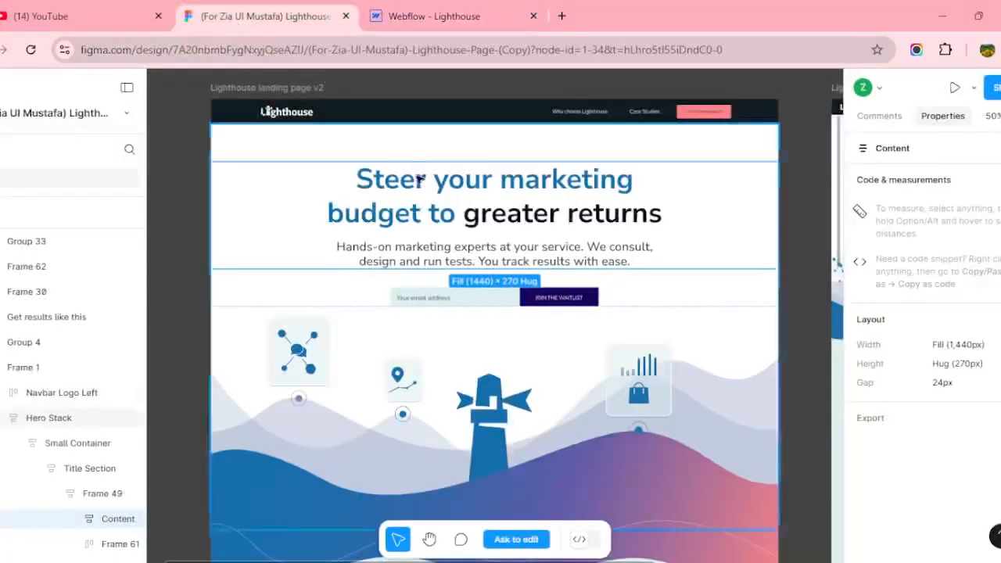
pyautogui.click(422, 16)
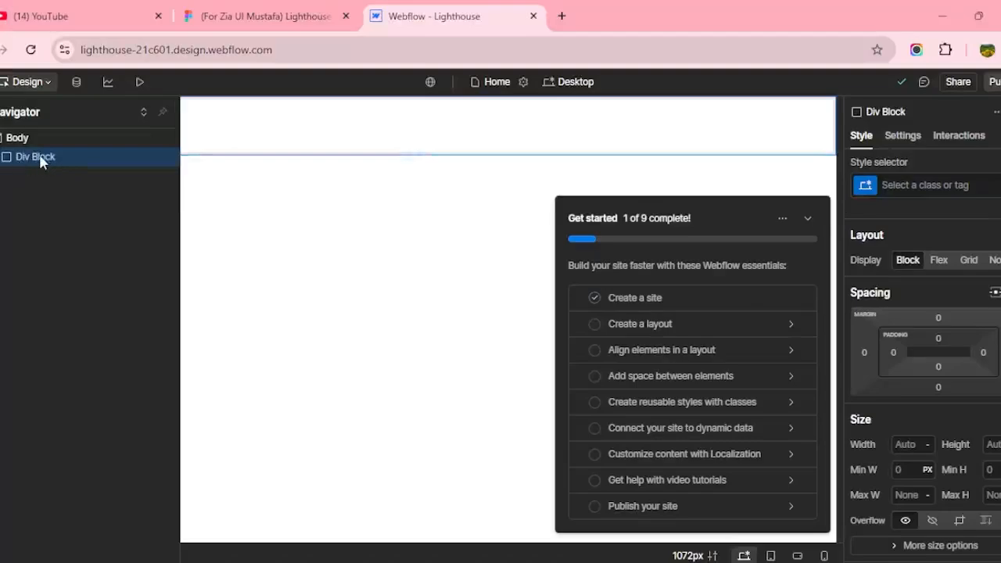
# Give the Div Block a new 'page-wrapper' class and collapse the Get started checklist.
pyautogui.click(922, 188)
pyautogui.write('page-')
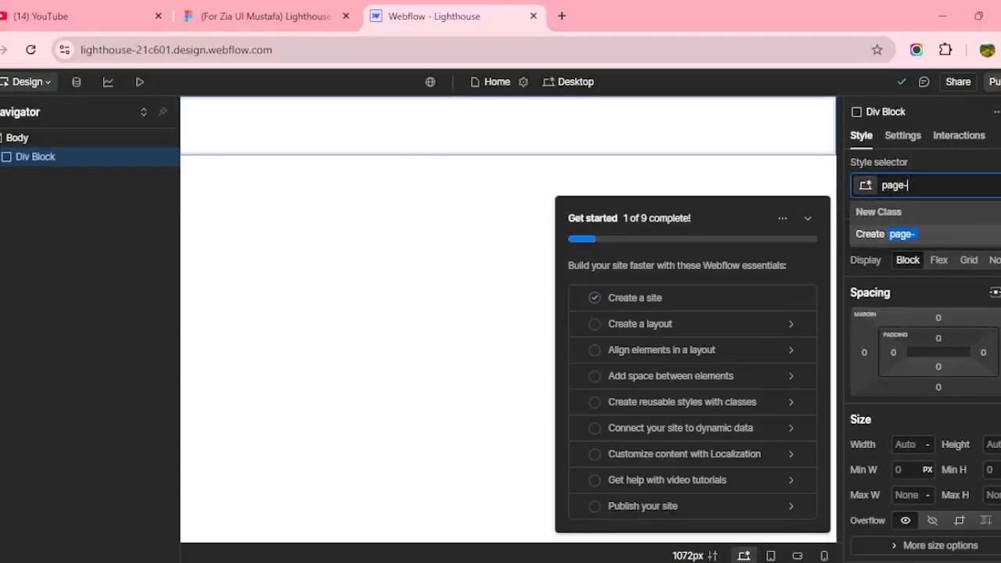
pyautogui.write('wrapper')
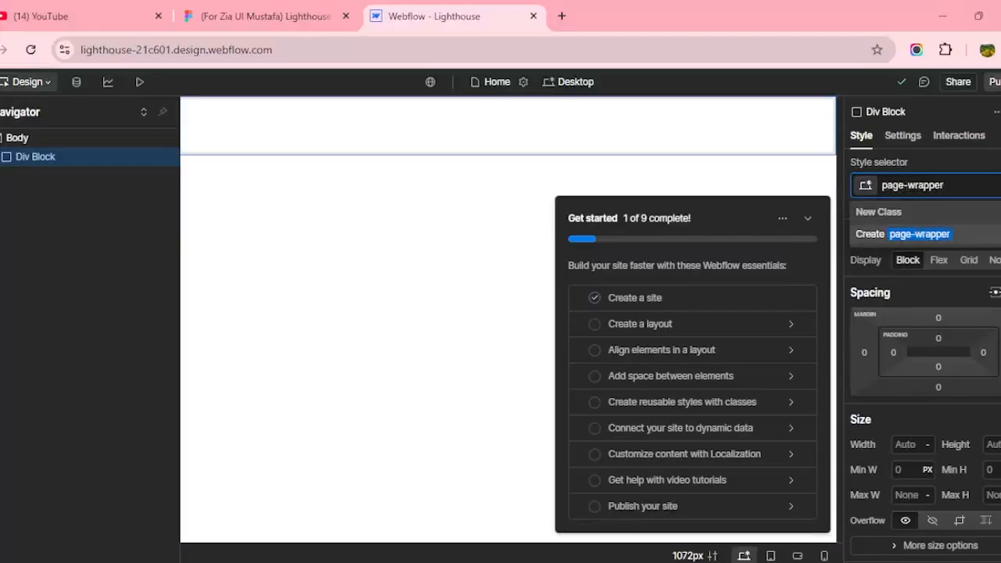
pyautogui.press('Return')
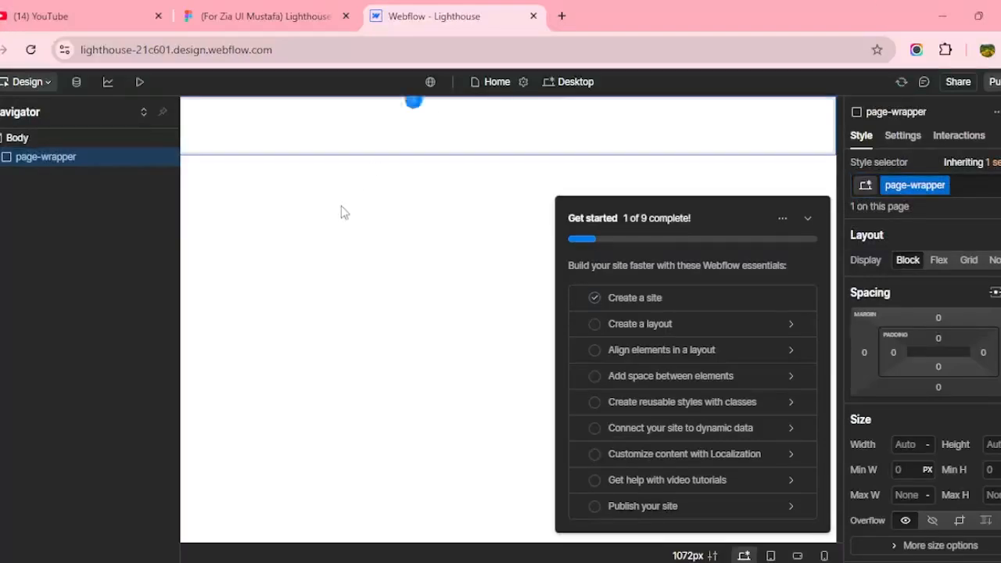
pyautogui.click(808, 218)
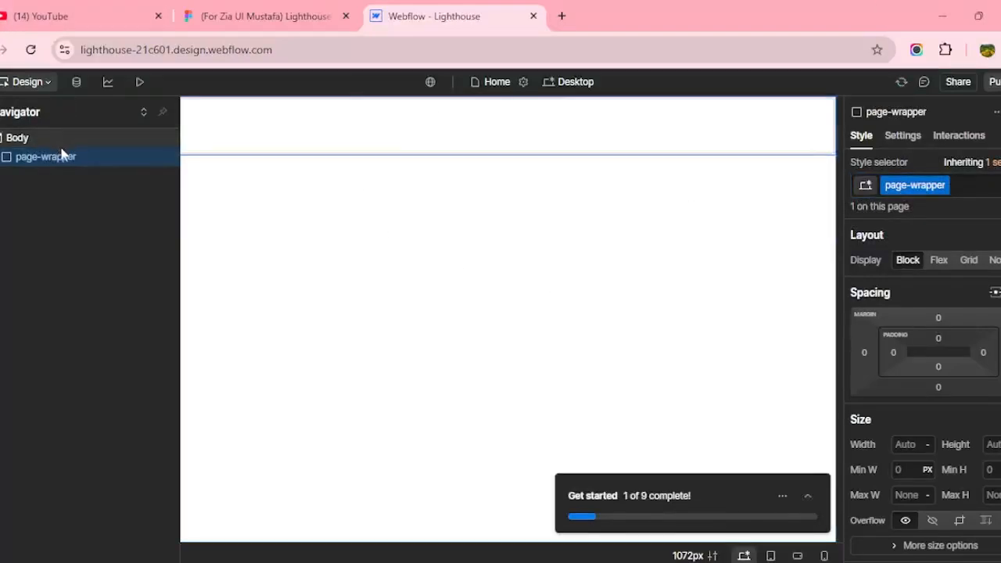
pyautogui.click(253, 19)
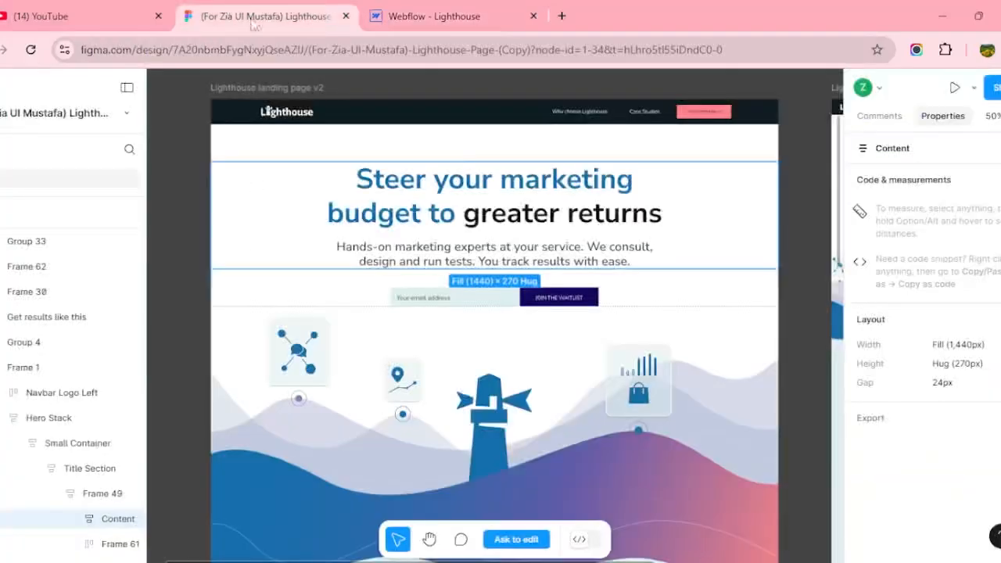
pyautogui.click(418, 19)
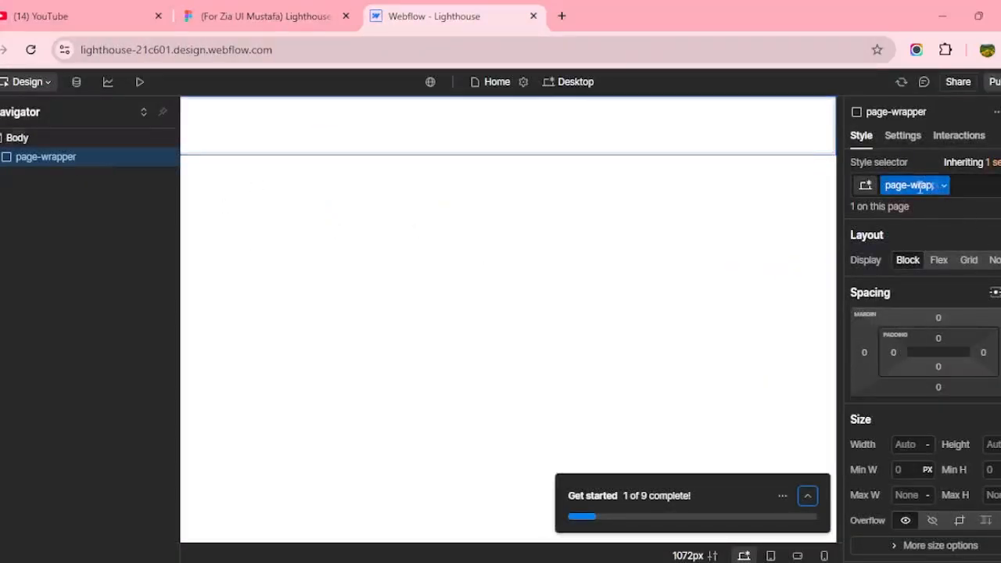
pyautogui.click(294, 6)
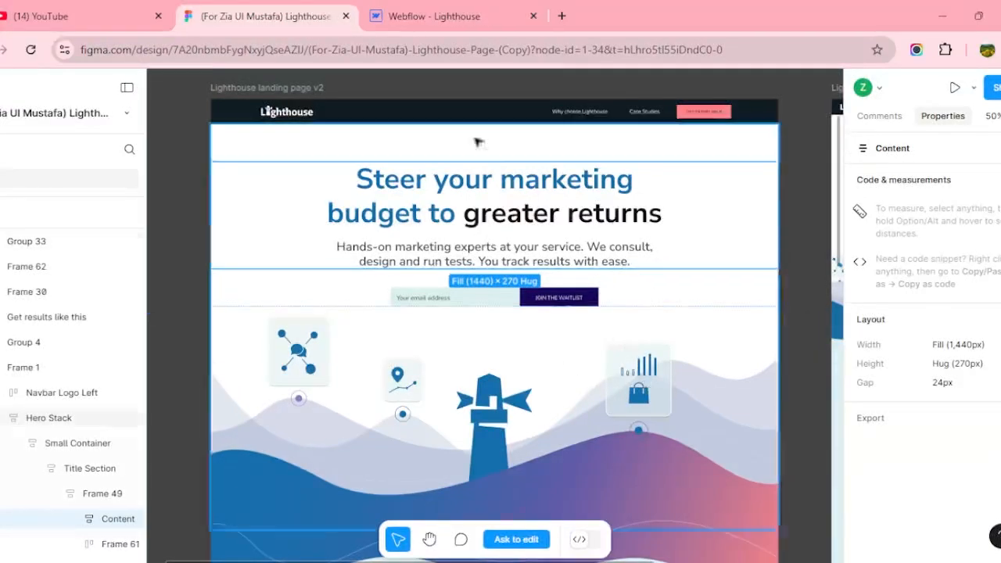
pyautogui.click(409, 19)
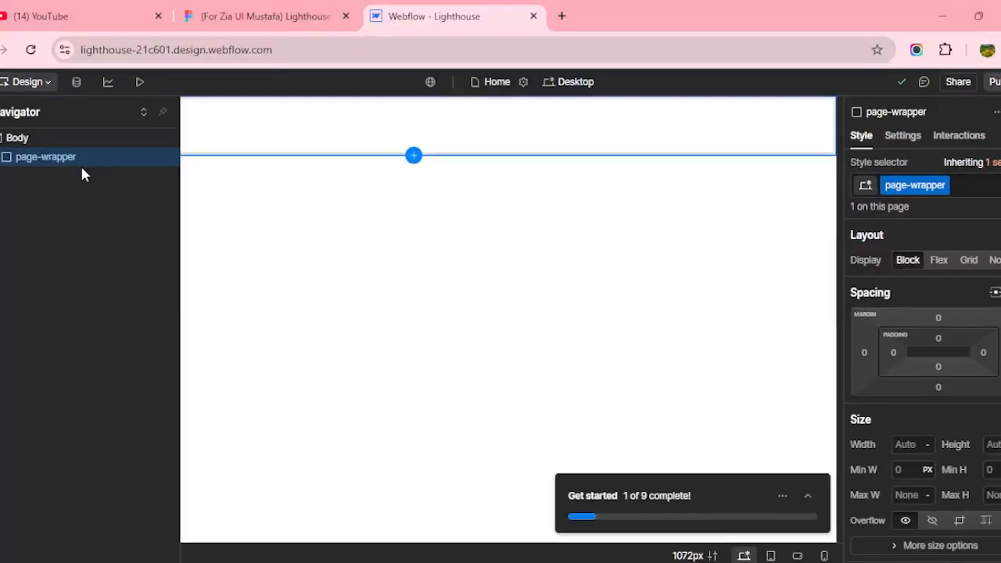
# Insert a Div Block inside page-wrapper and give it the new main-wrapper class.
pyautogui.click(1, 112)
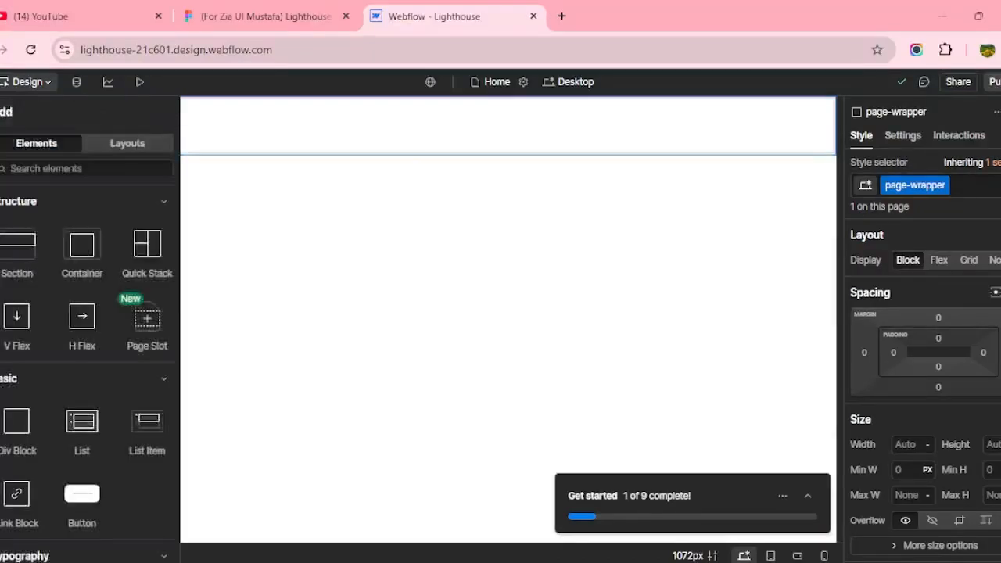
pyautogui.click(23, 433)
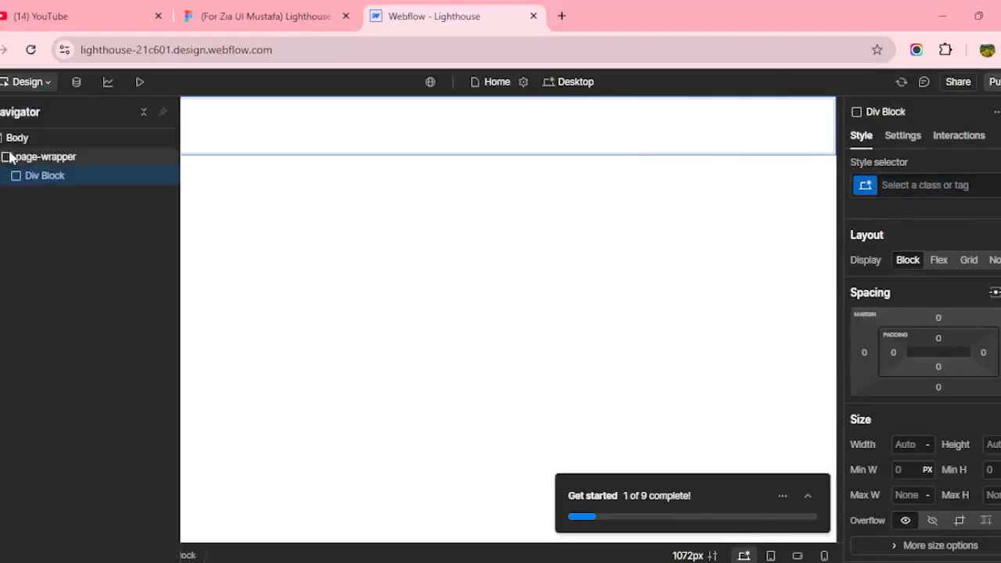
pyautogui.click(15, 143)
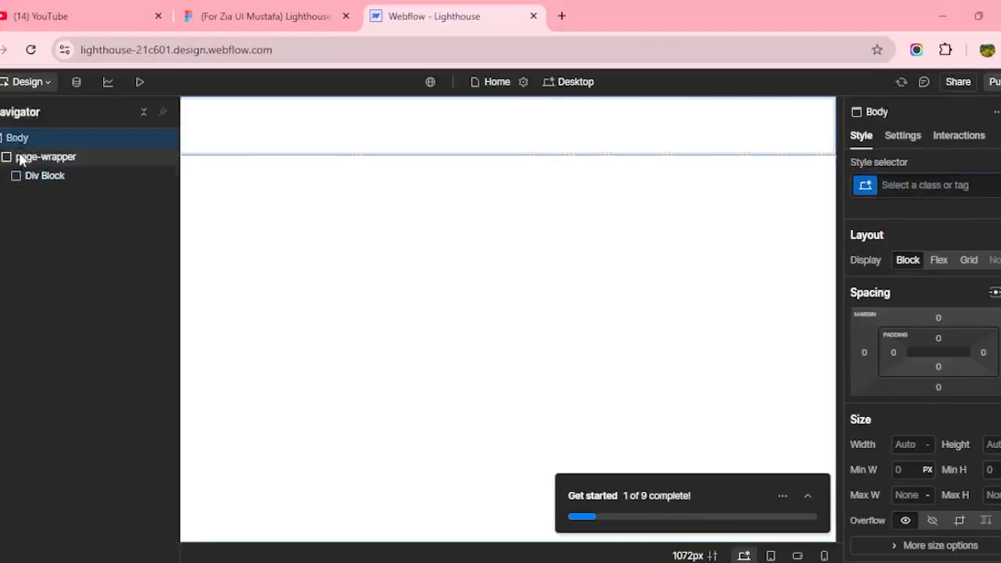
pyautogui.click(18, 157)
pyautogui.click(41, 178)
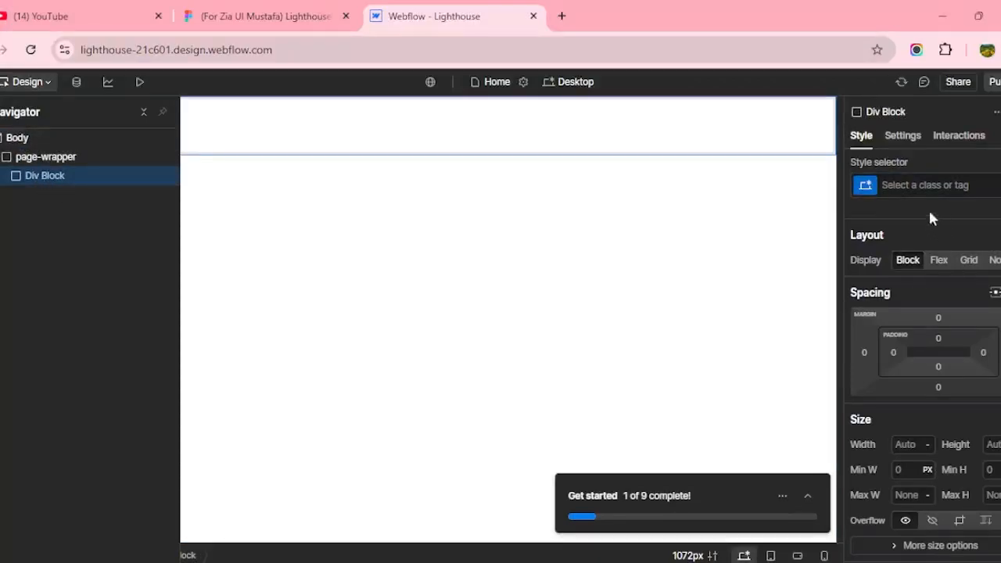
pyautogui.click(913, 185)
pyautogui.write('main-')
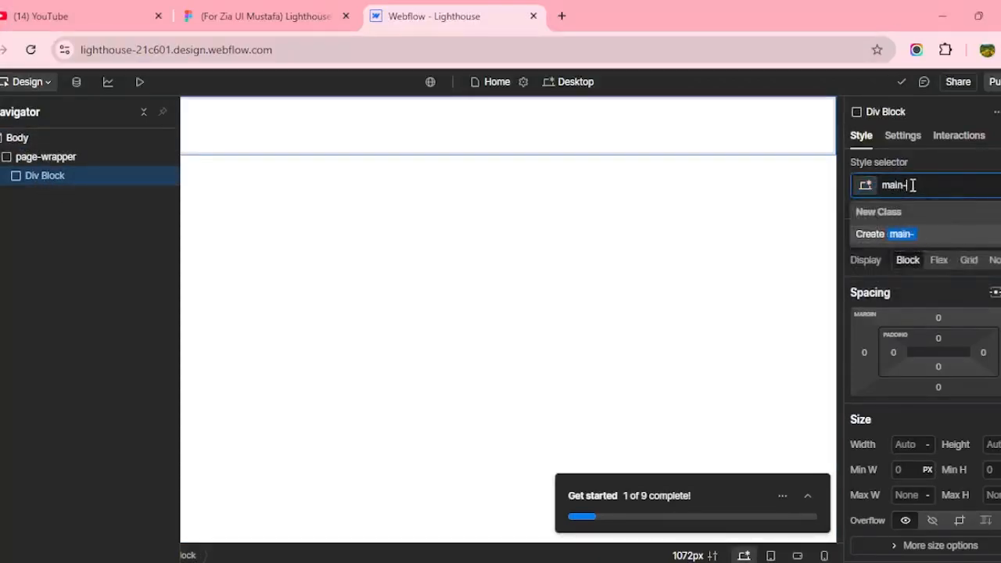
pyautogui.write('wrapper')
pyautogui.press('Return')
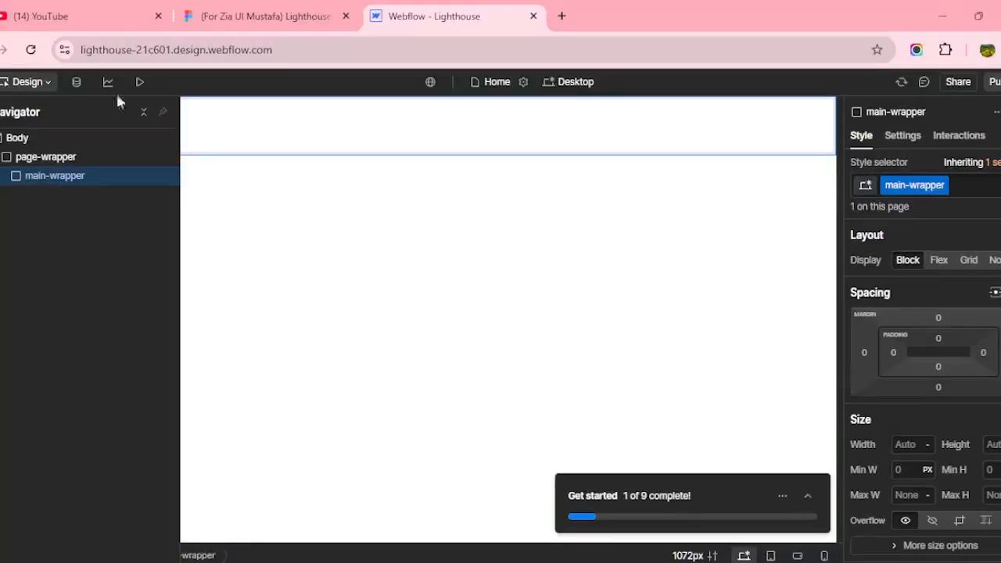
pyautogui.click(205, 16)
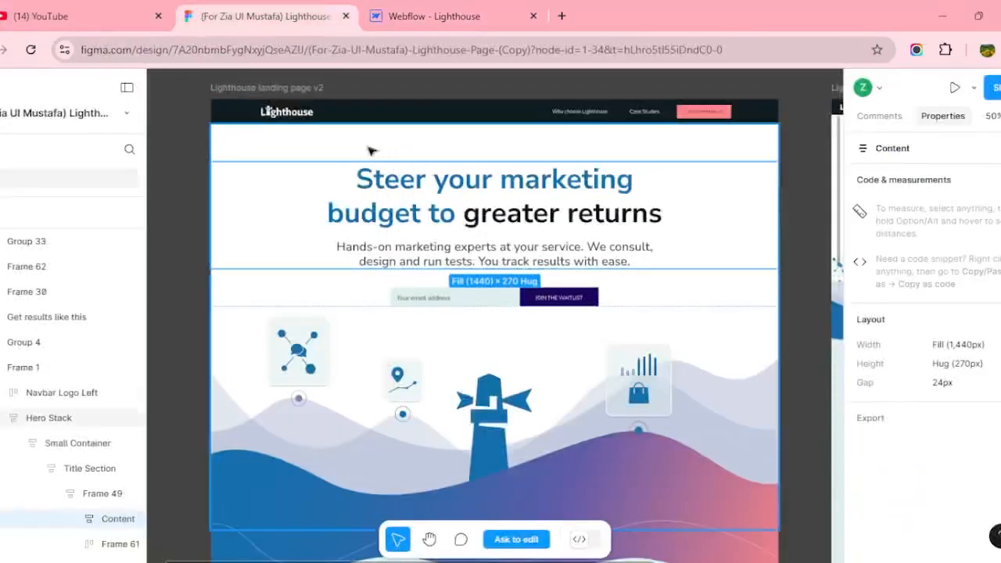
pyautogui.scroll(-10, 369, 383)
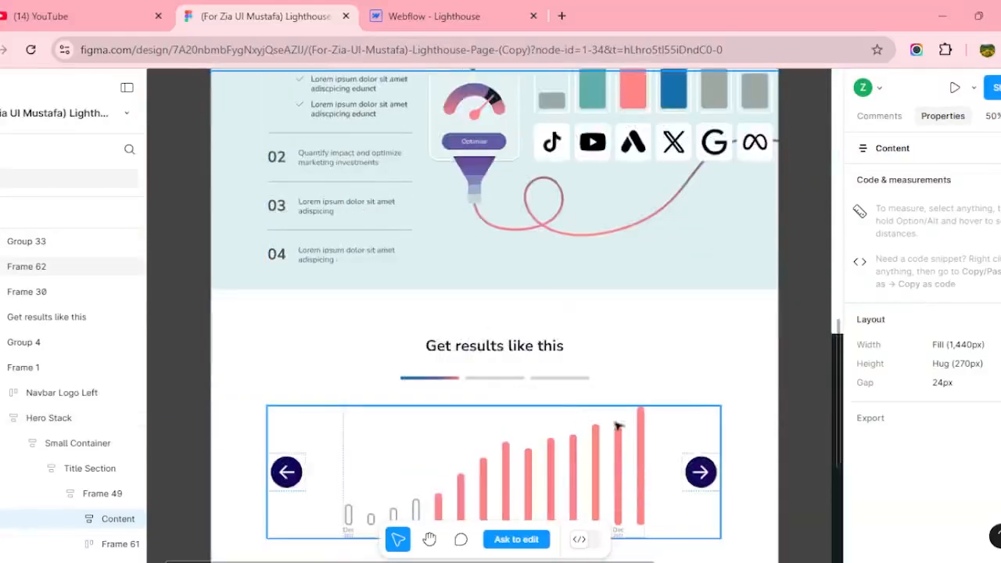
pyautogui.scroll(5, 587, 406)
pyautogui.click(440, 239)
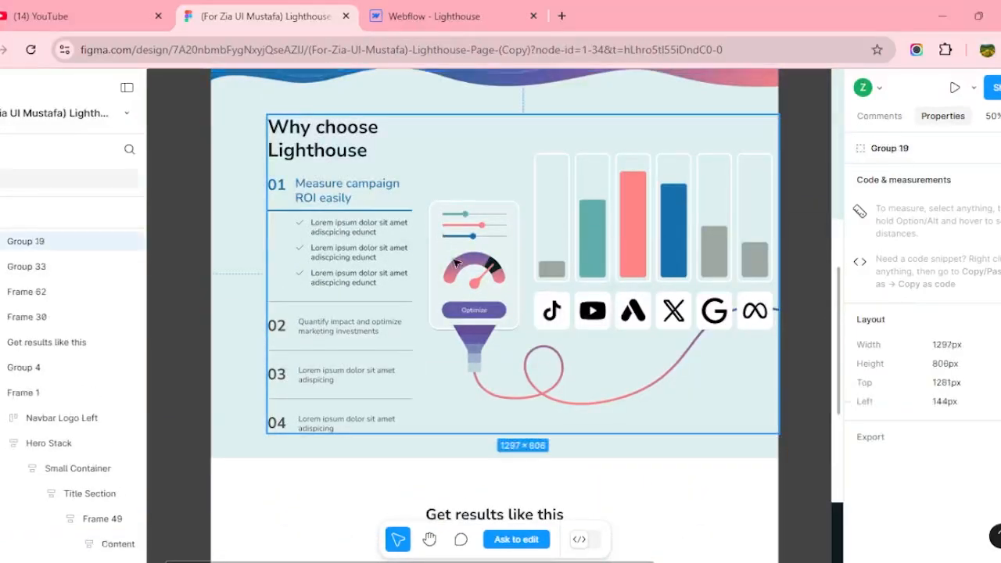
pyautogui.scroll(-3, 467, 308)
pyautogui.click(483, 364)
pyautogui.scroll(10, 484, 363)
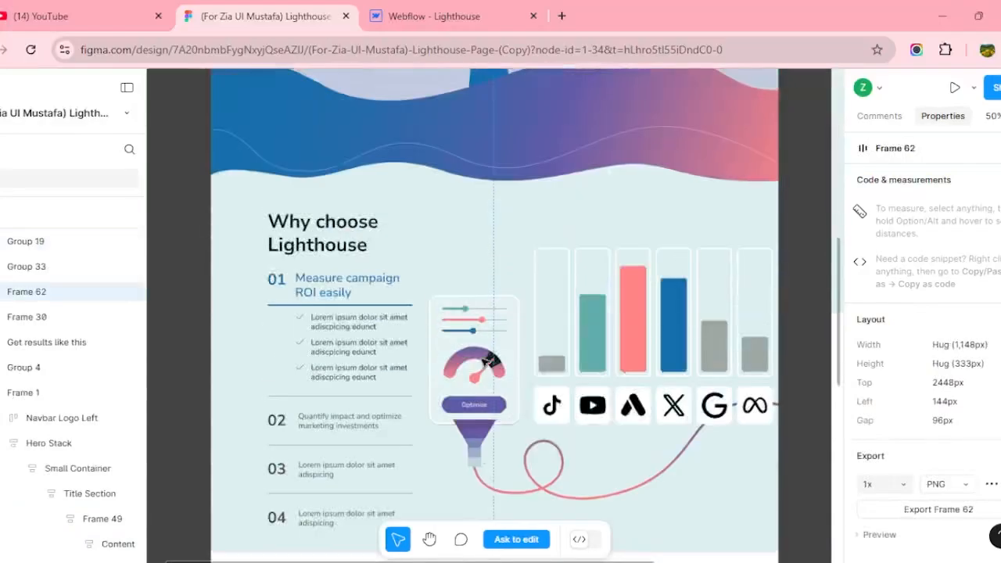
pyautogui.click(433, 16)
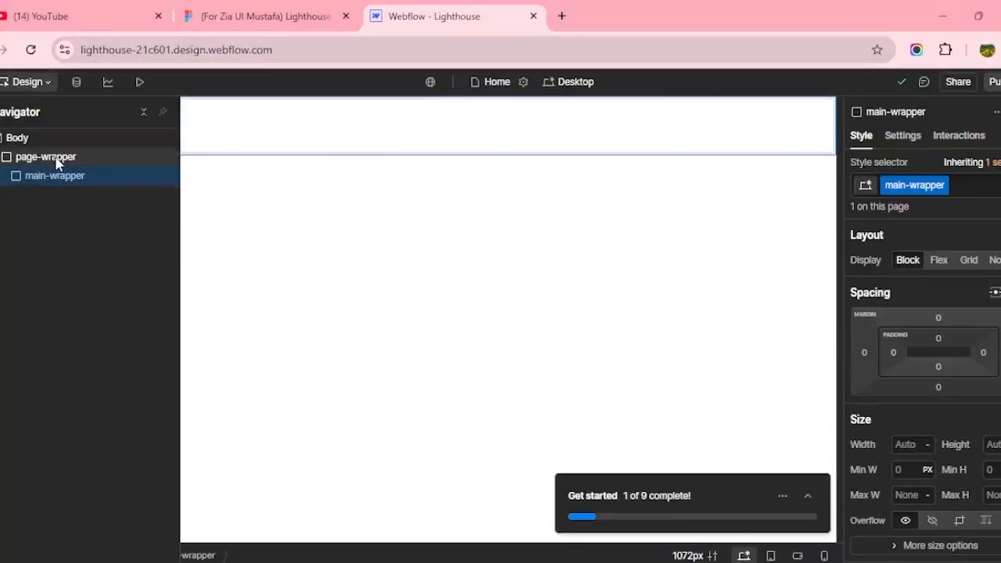
pyautogui.click(68, 160)
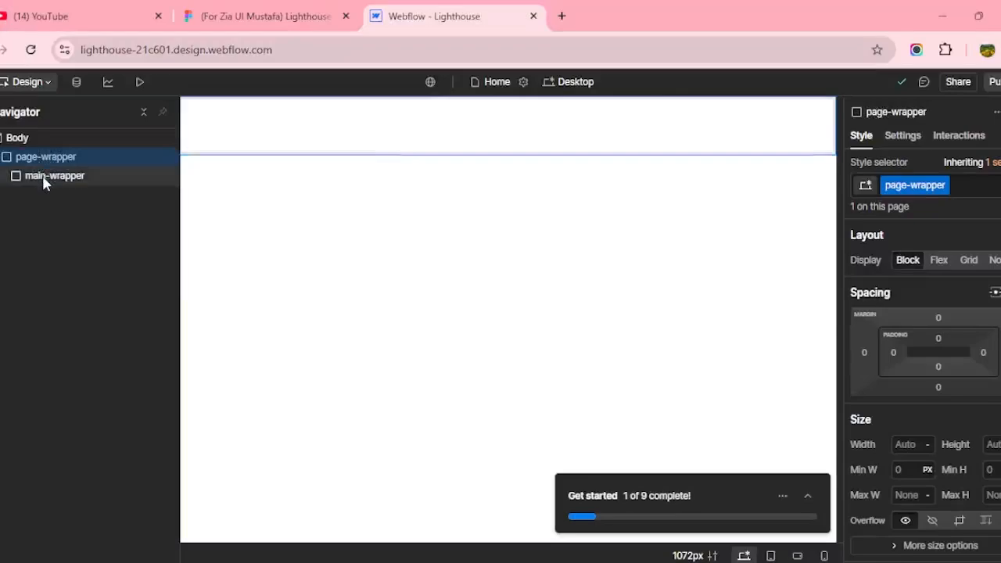
pyautogui.click(43, 175)
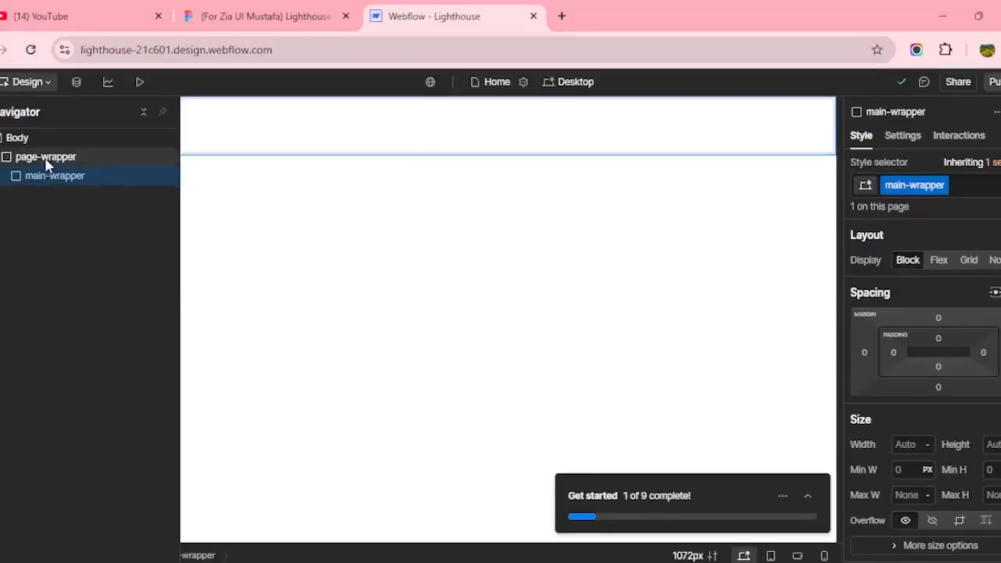
pyautogui.click(44, 160)
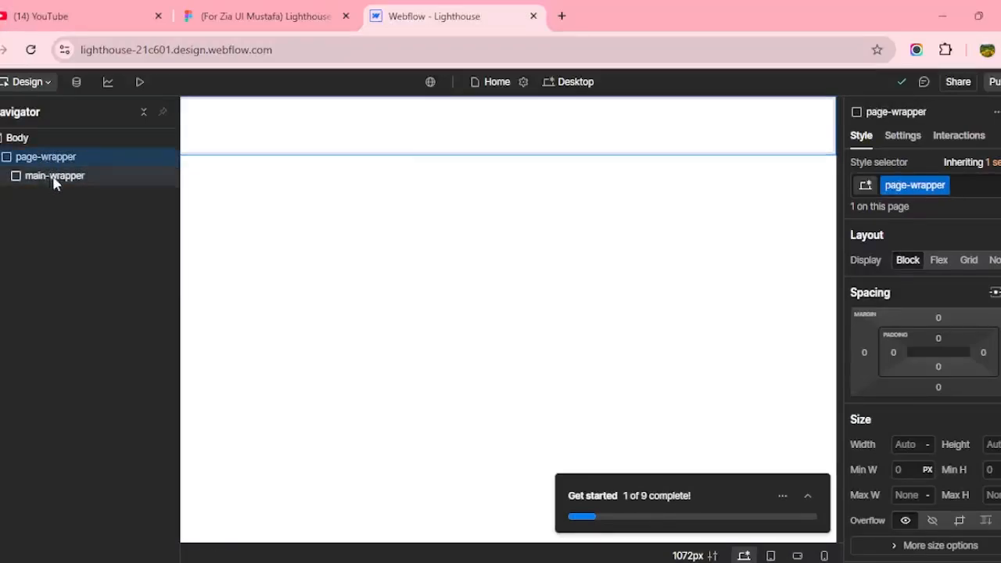
pyautogui.click(55, 177)
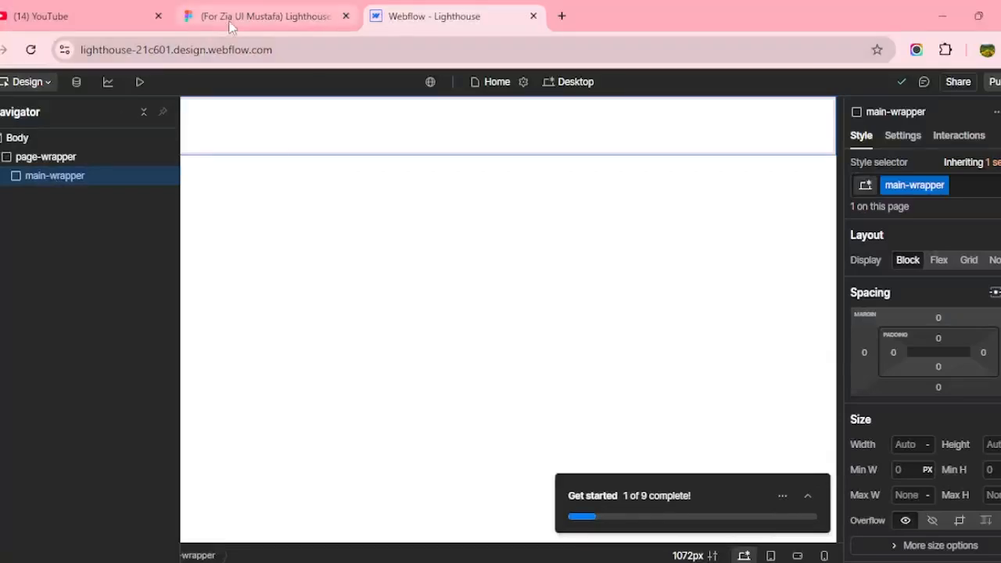
pyautogui.click(261, 16)
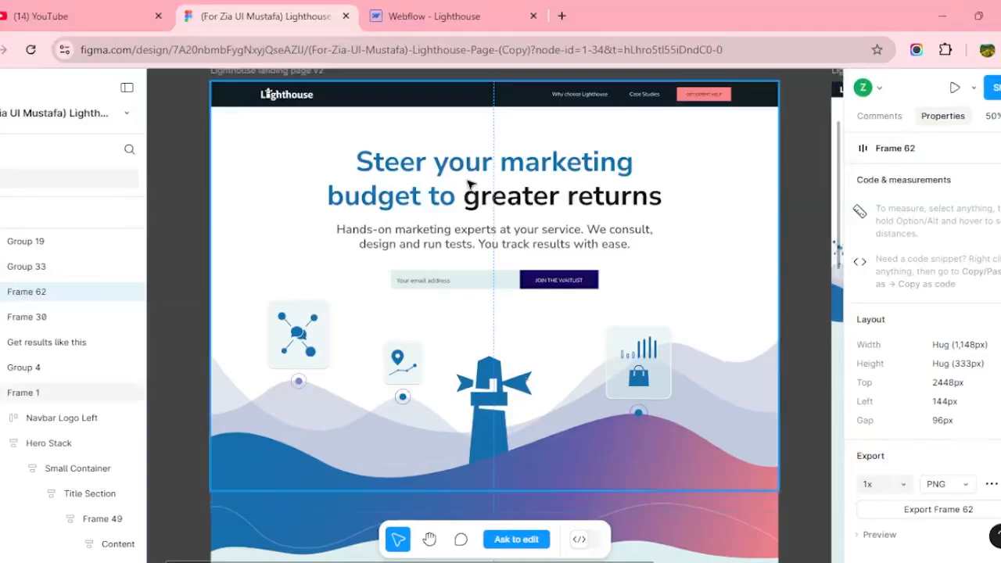
pyautogui.hotkey('ctrl', 'Tab')
pyautogui.click(219, 6)
pyautogui.click(461, 11)
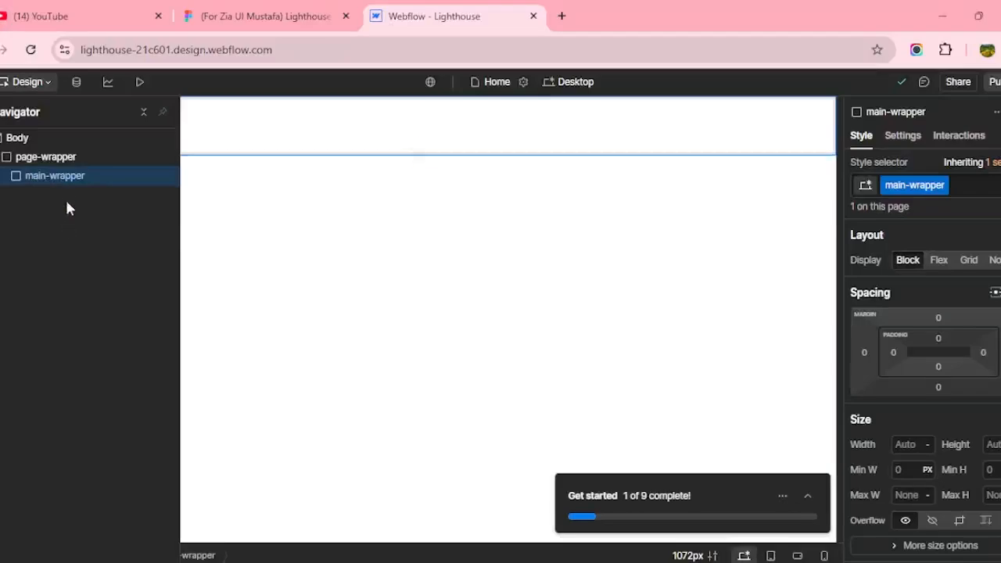
pyautogui.click(235, 15)
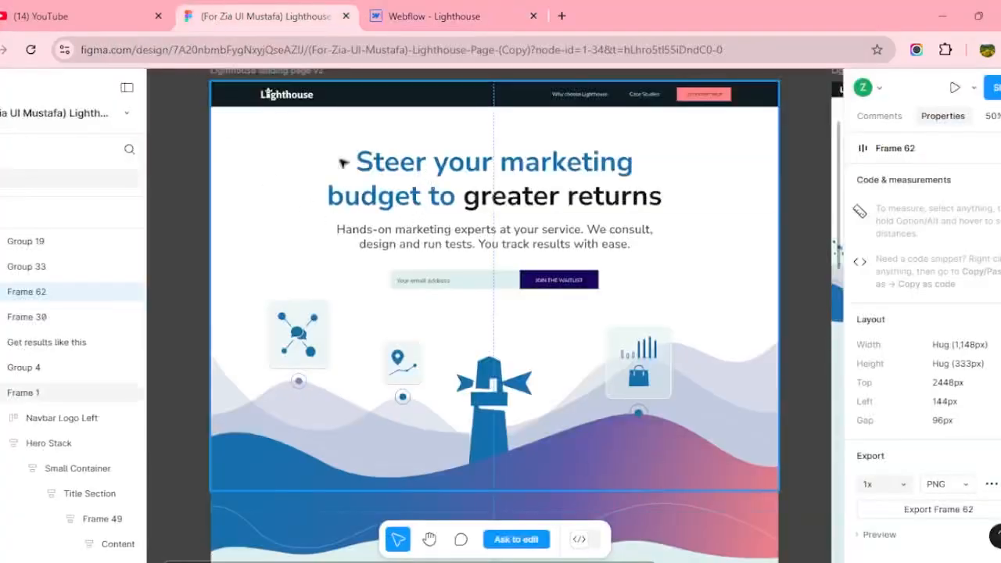
pyautogui.click(422, 15)
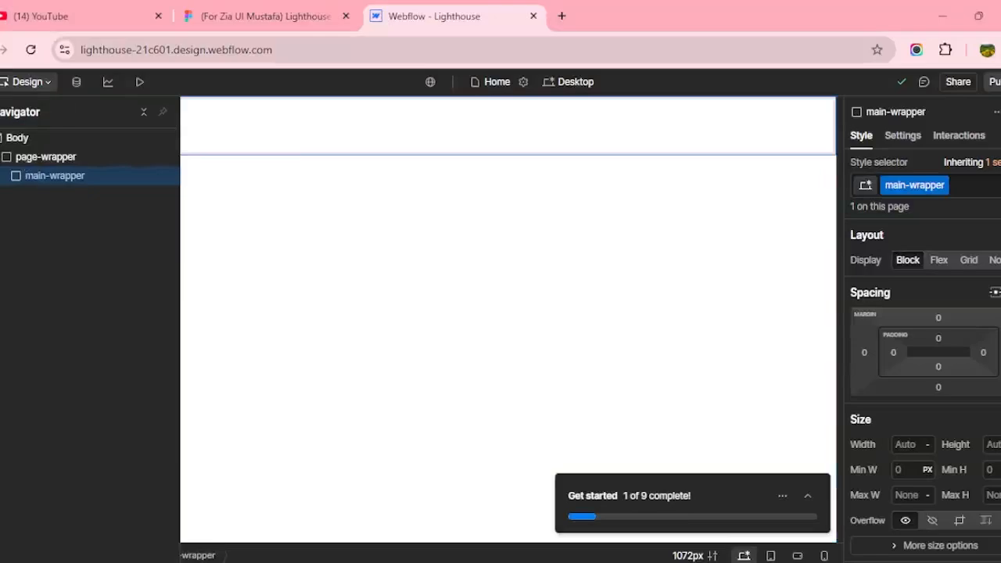
pyautogui.press('a')
# Add a Div Block inside main-wrapper and give it the new section_header class.
pyautogui.click(28, 421)
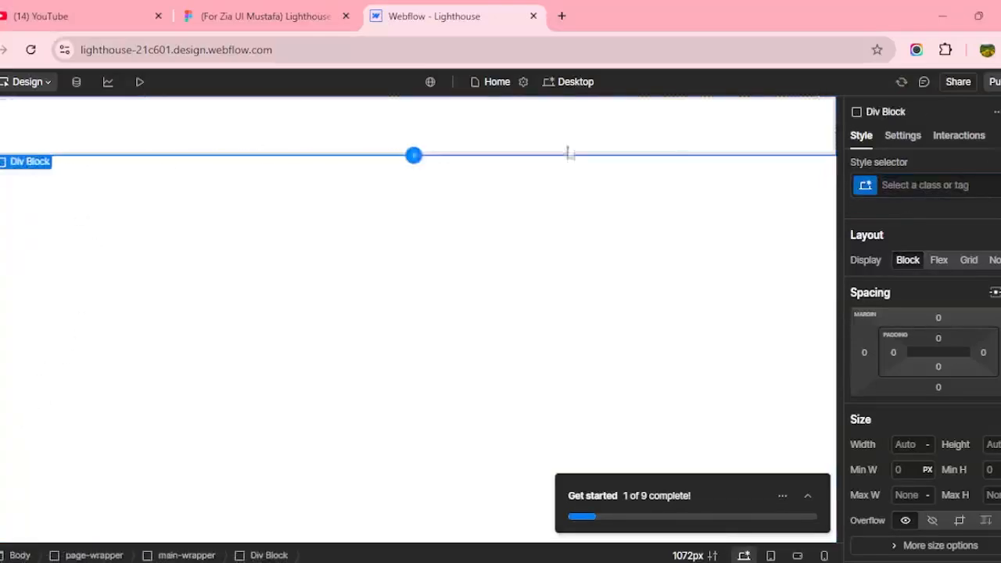
pyautogui.click(932, 184)
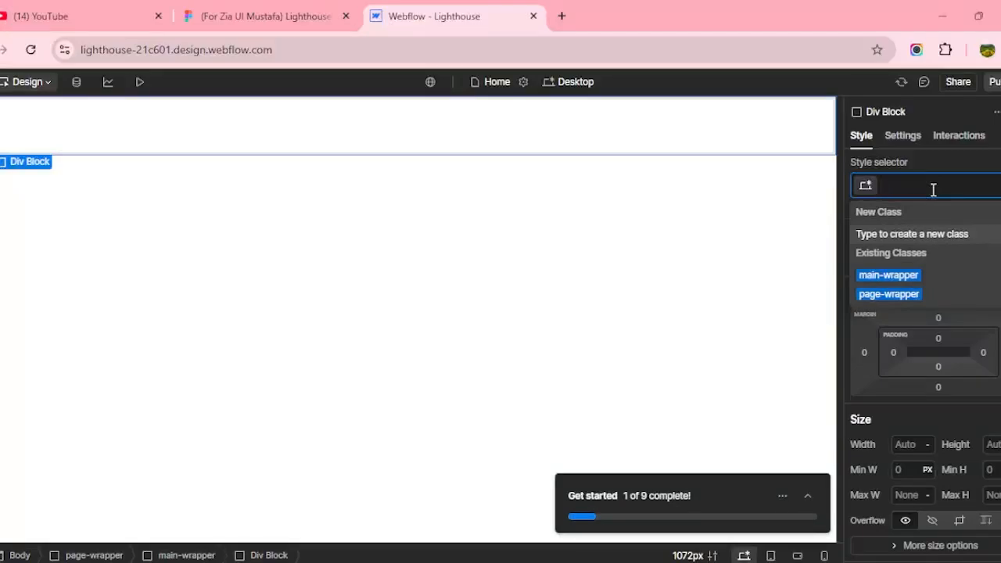
pyautogui.write('section')
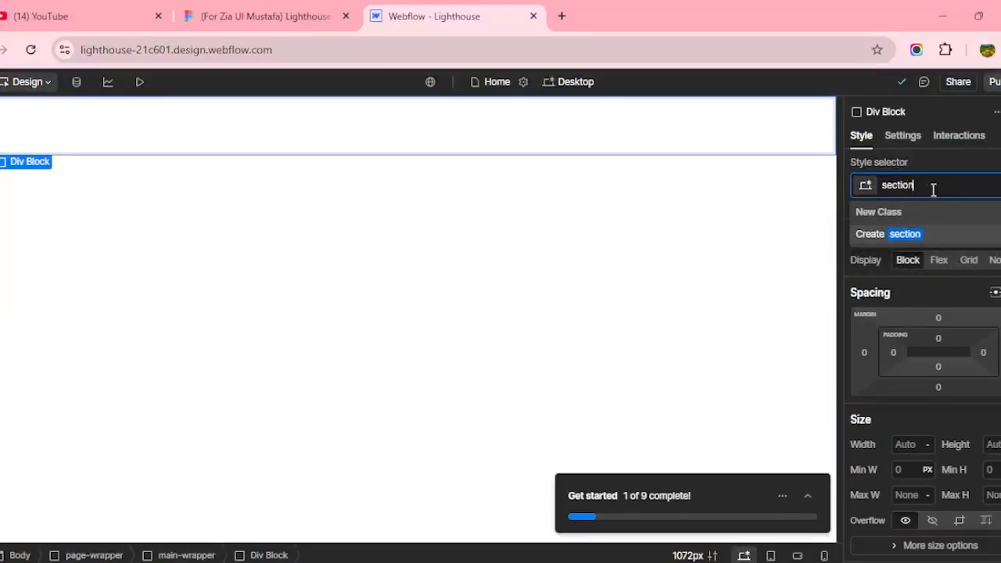
pyautogui.write('_header')
pyautogui.press('Return')
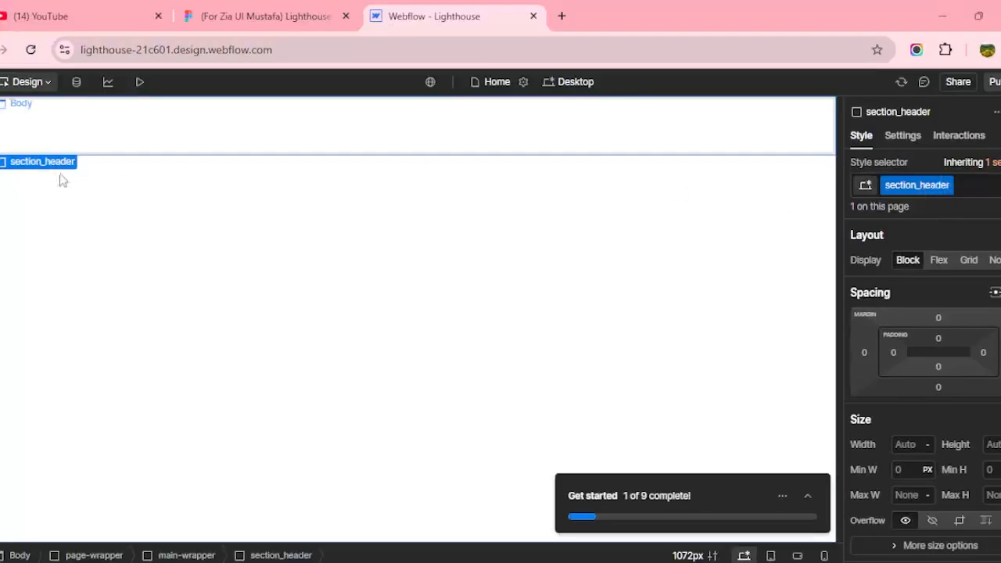
# Show the Navigator, then switch to the Figma design for reference.
pyautogui.click(2, 168)
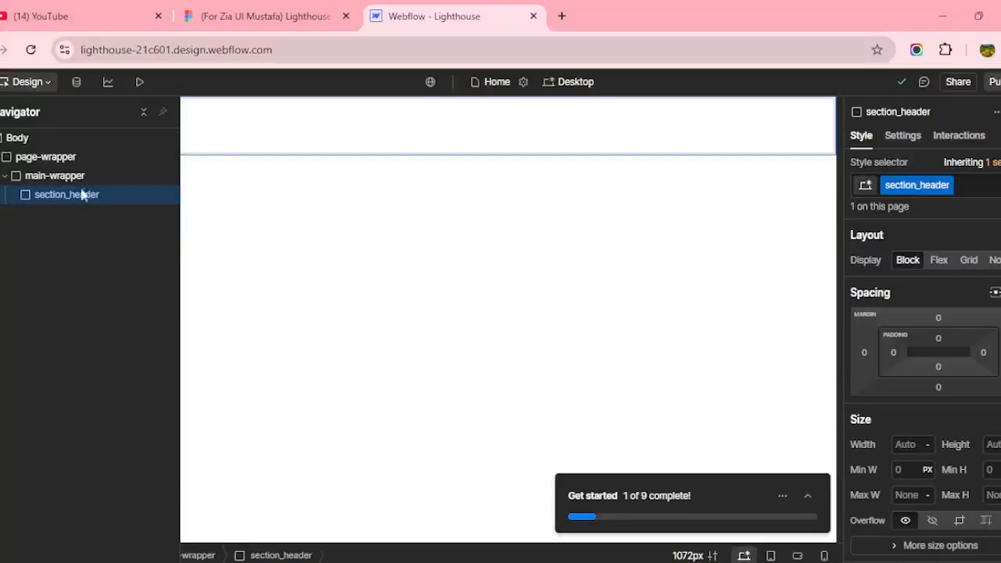
pyautogui.click(257, 16)
pyautogui.scroll(-5, 487, 279)
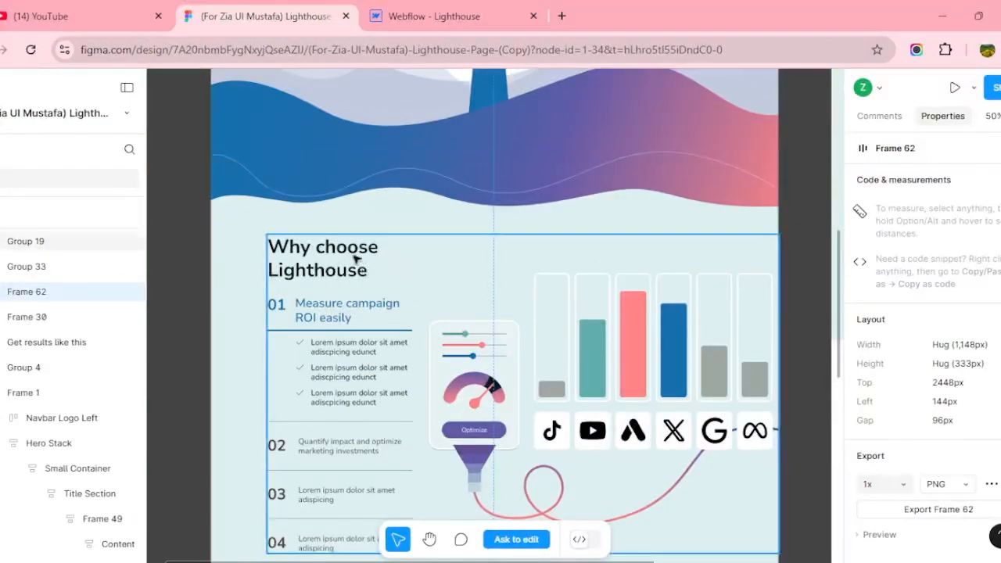
# Scroll the Figma Lighthouse design from hero to footer and back, then return to Webflow.
pyautogui.scroll(-5, 422, 274)
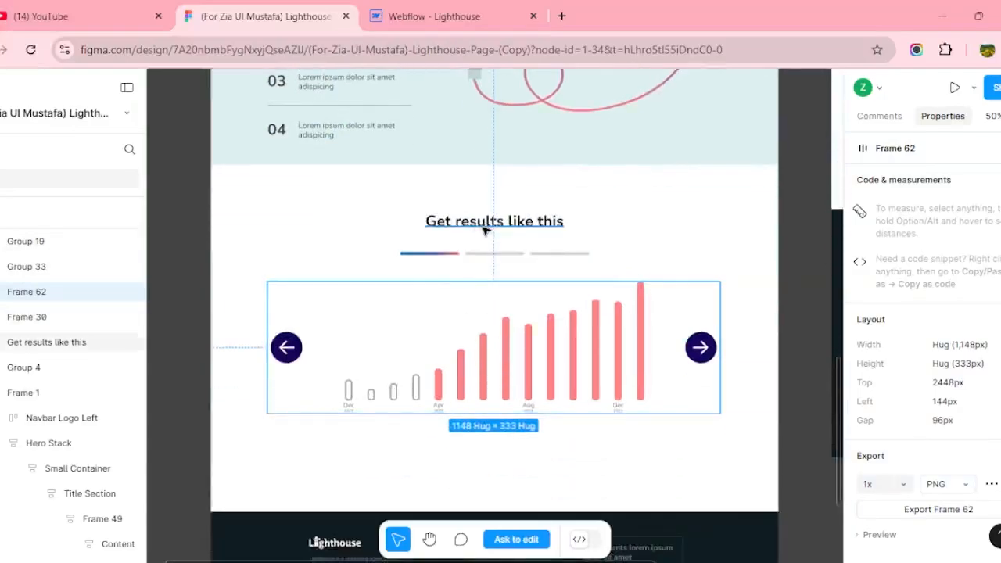
pyautogui.scroll(-5, 482, 231)
pyautogui.scroll(2, 482, 231)
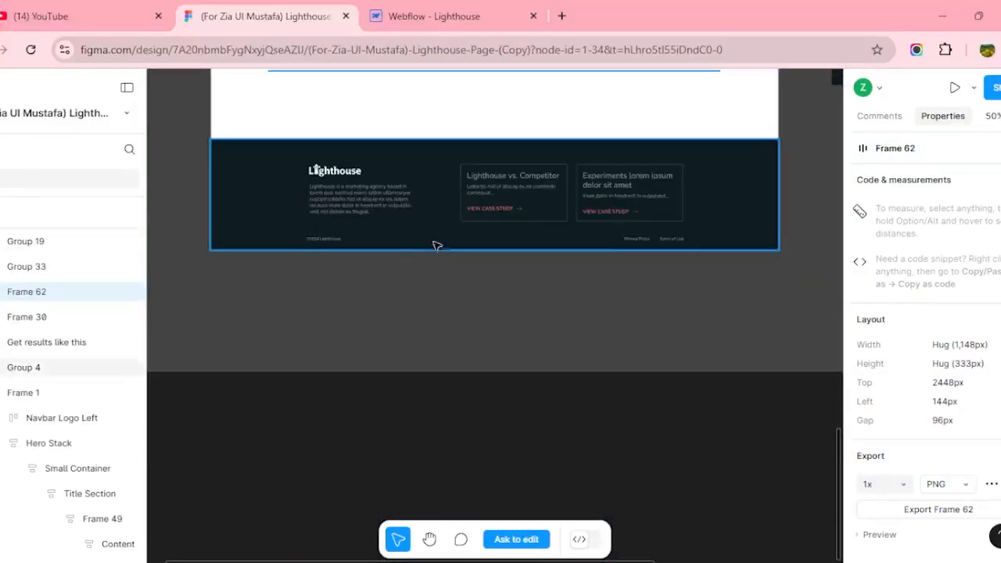
pyautogui.scroll(4, 435, 243)
pyautogui.scroll(15, 440, 249)
pyautogui.scroll(-3, 438, 250)
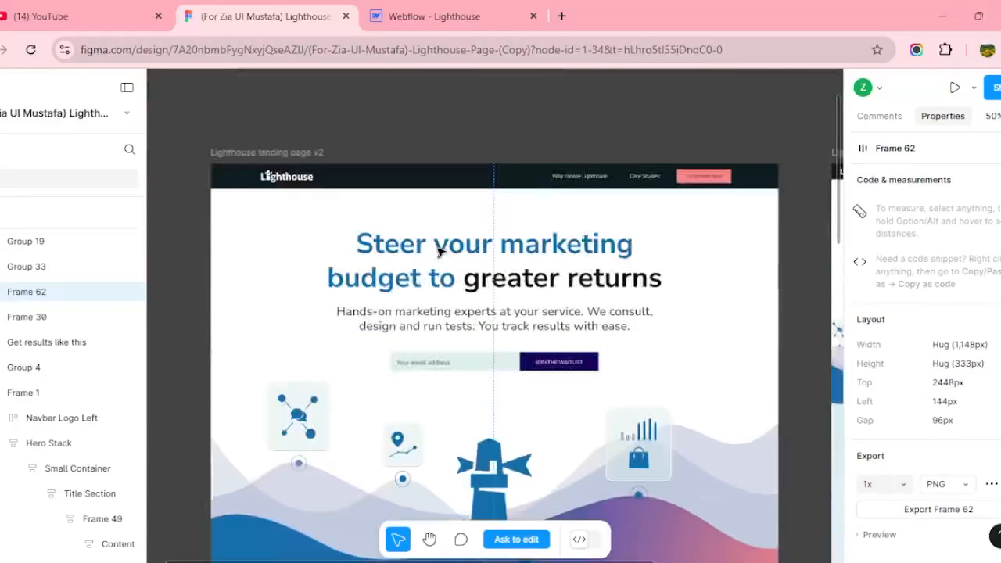
pyautogui.click(432, 16)
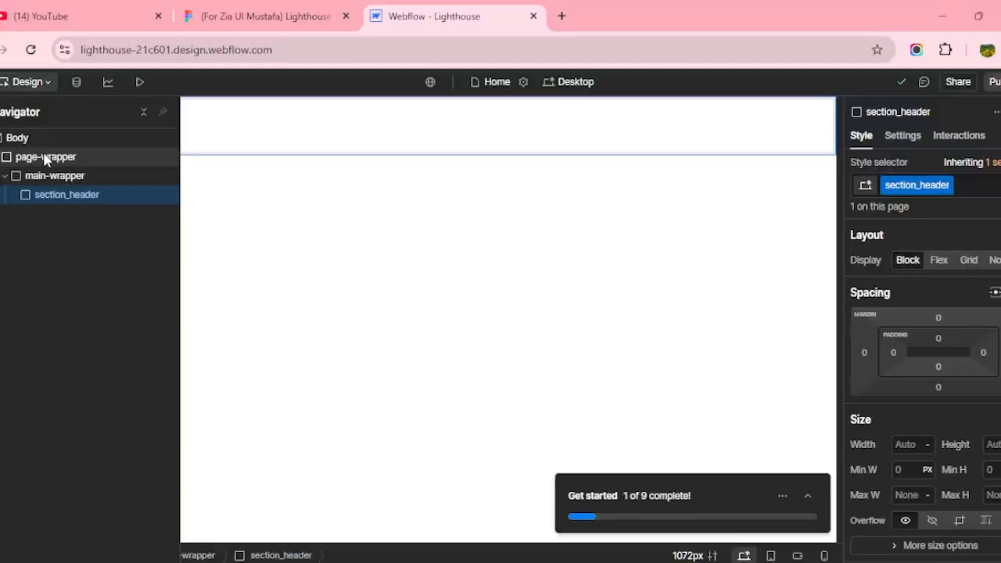
# Collapse and re-expand main-wrapper in the Navigator, then compare twice against the Figma design.
pyautogui.click(6, 175)
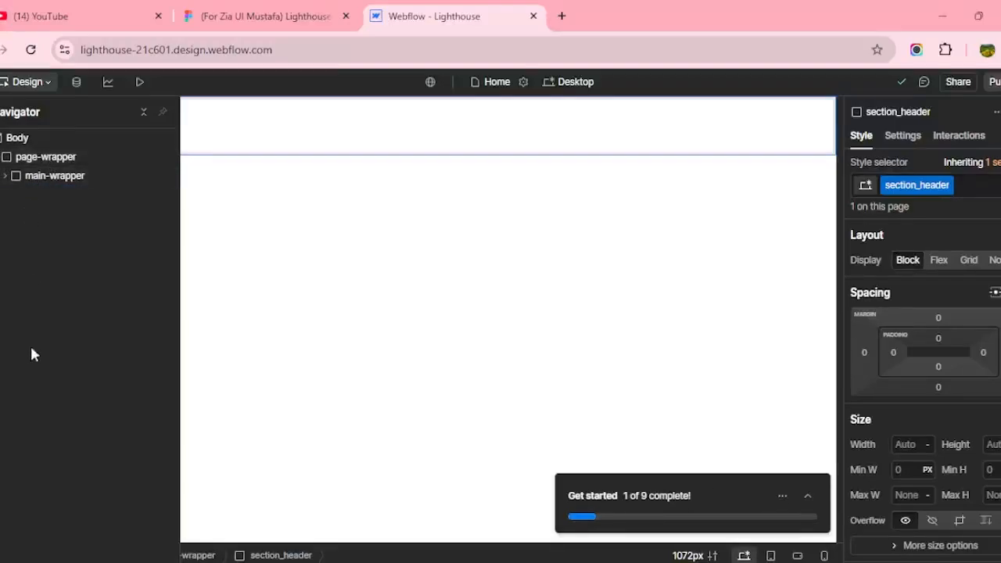
pyautogui.click(6, 175)
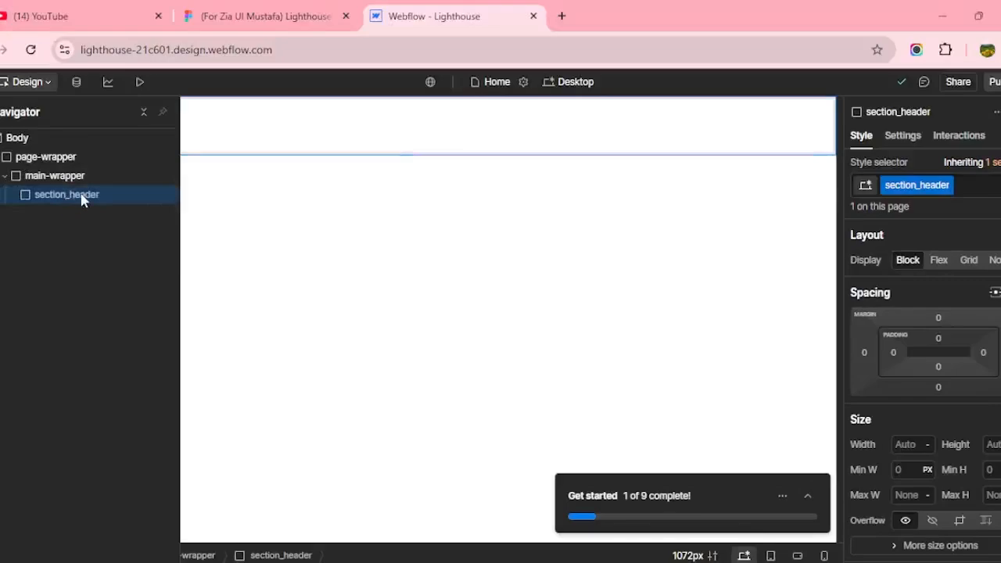
pyautogui.click(261, 16)
pyautogui.scroll(-2, 550, 359)
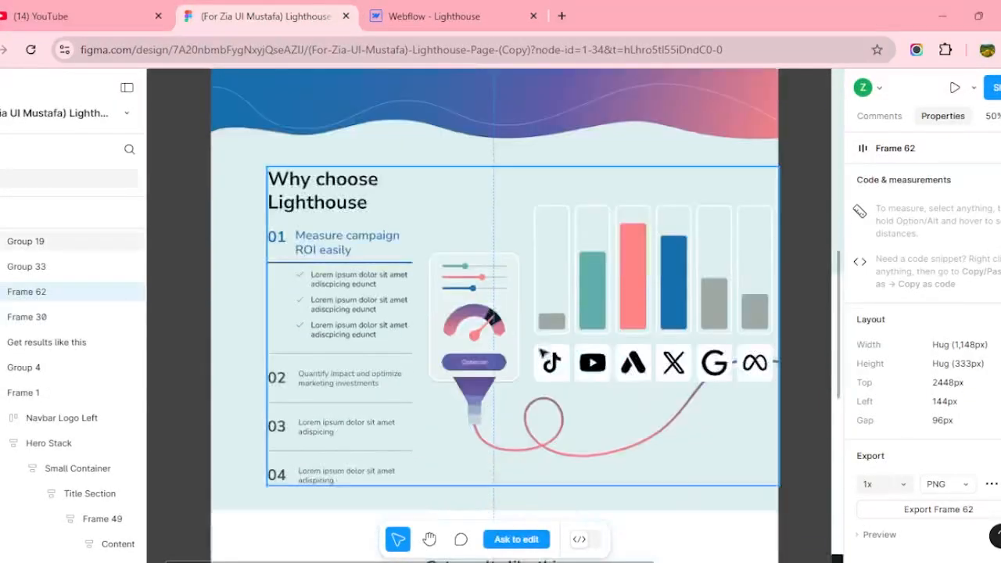
pyautogui.scroll(-5, 320, 221)
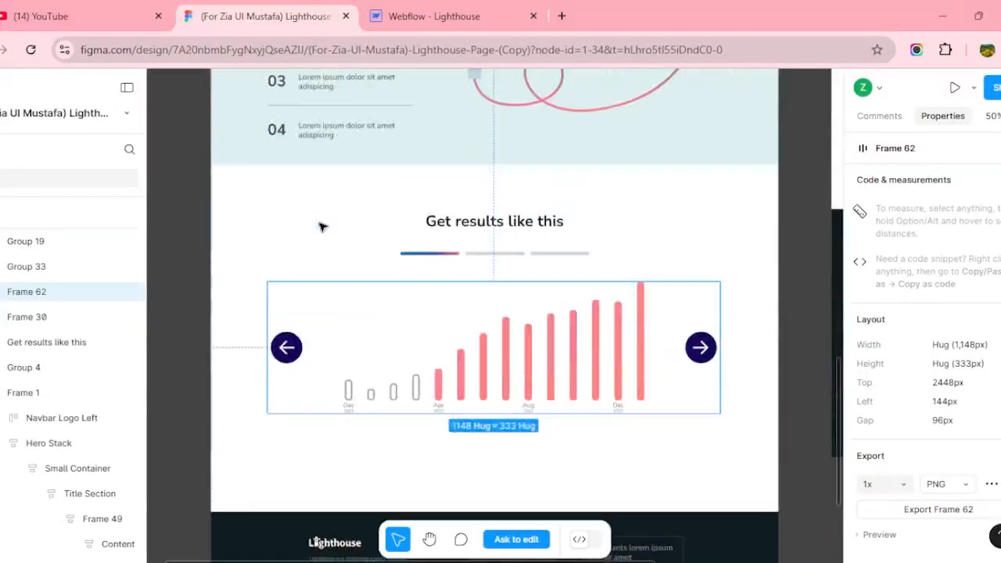
pyautogui.scroll(-5, 438, 233)
pyautogui.scroll(2, 515, 201)
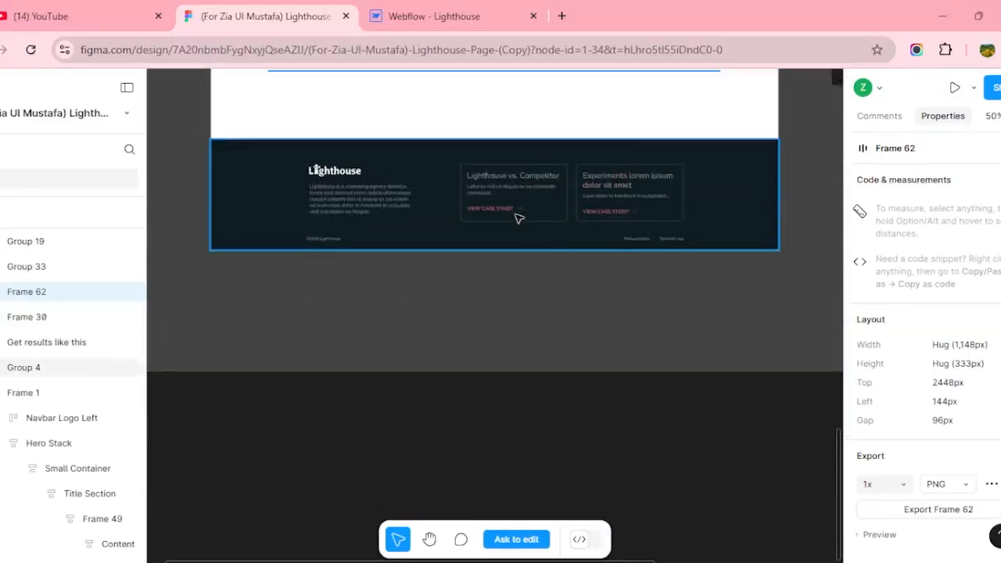
pyautogui.click(428, 16)
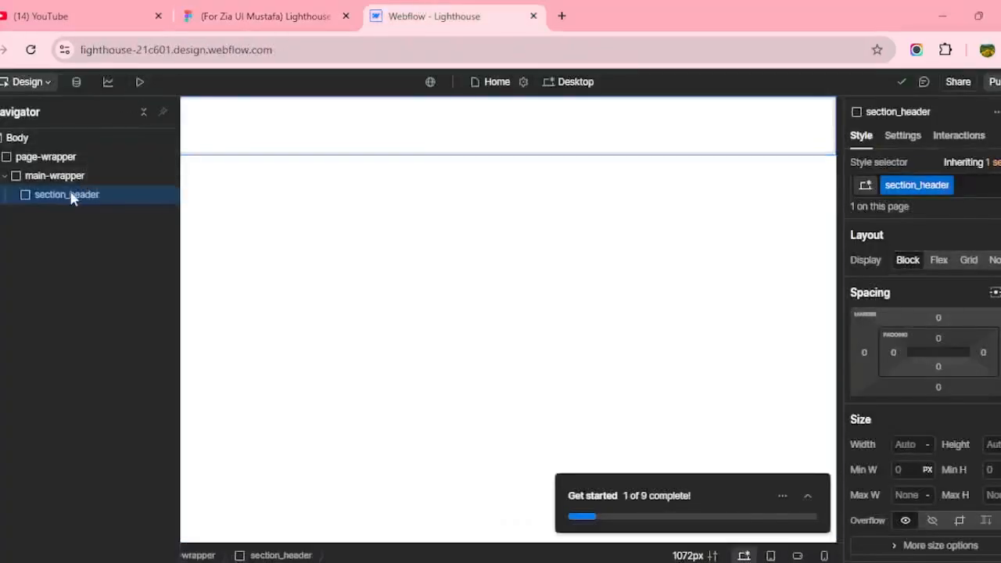
pyautogui.click(217, 16)
pyautogui.scroll(8, 473, 350)
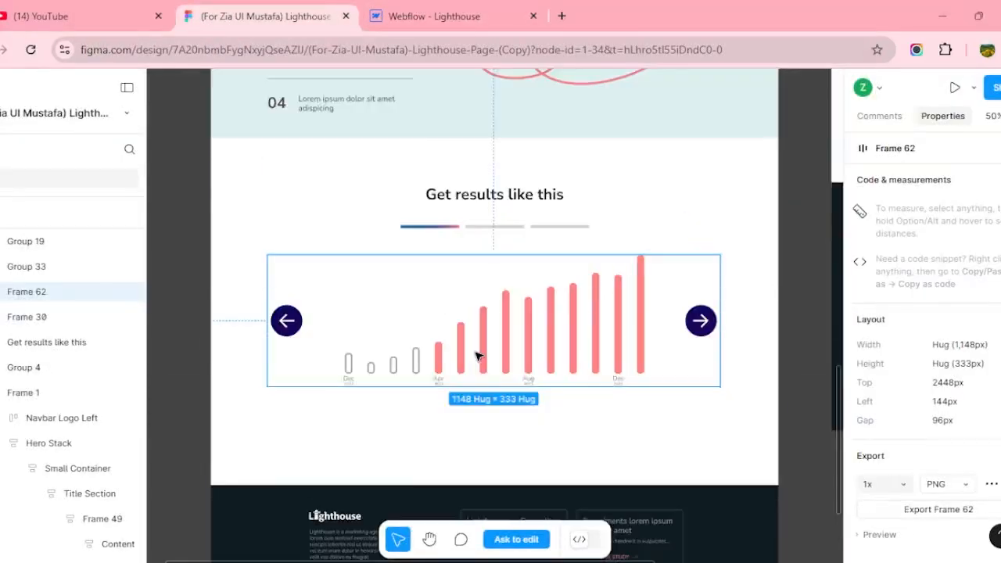
pyautogui.click(504, 14)
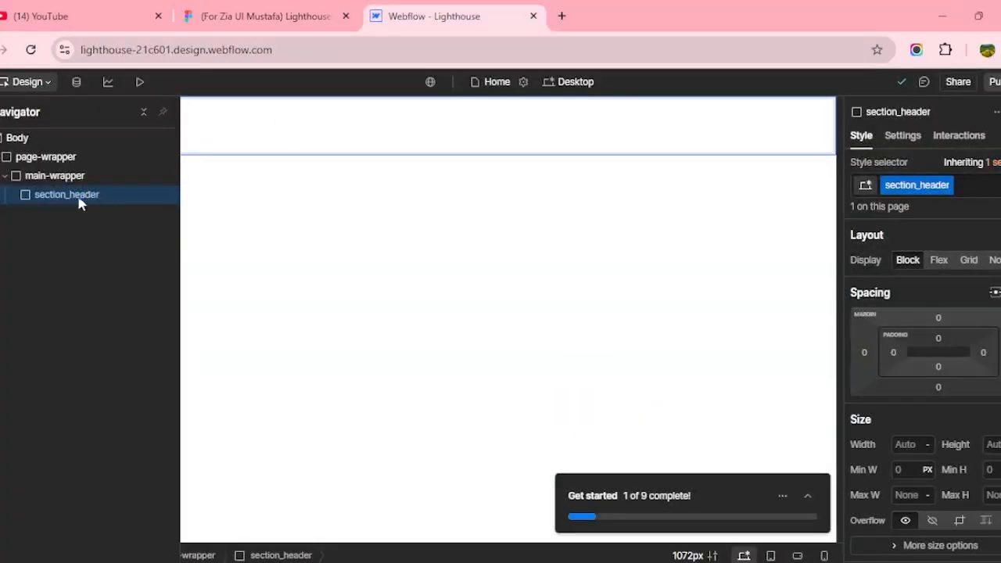
# Add a Div Block inside section_header and give it the new padding-global class.
pyautogui.press('a')
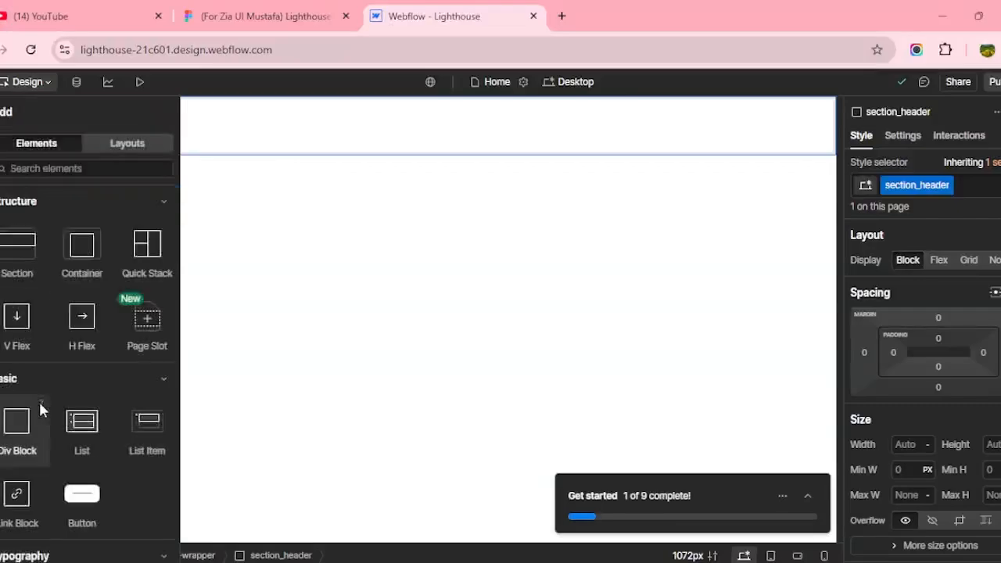
pyautogui.click(21, 424)
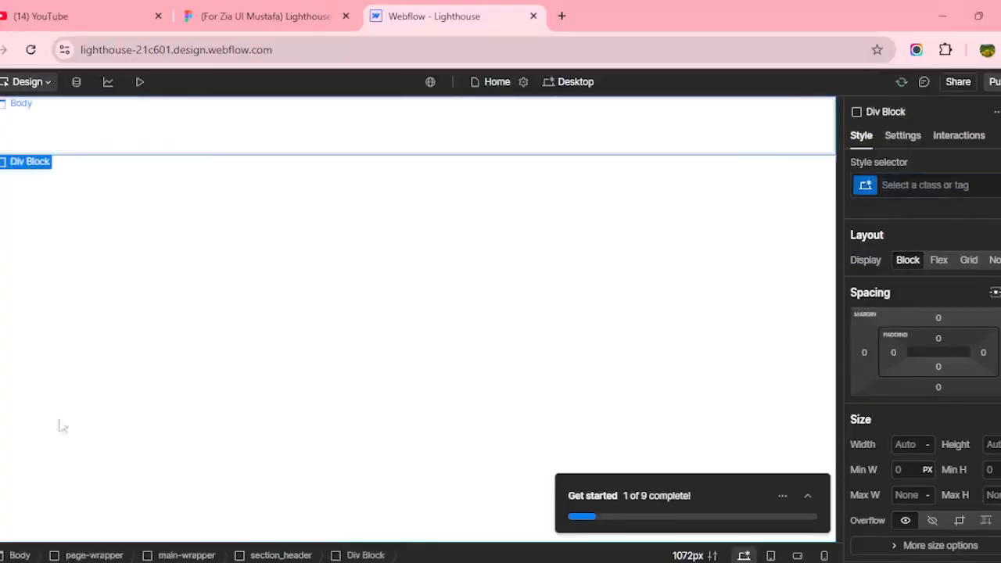
pyautogui.click(941, 188)
pyautogui.write('padding-global')
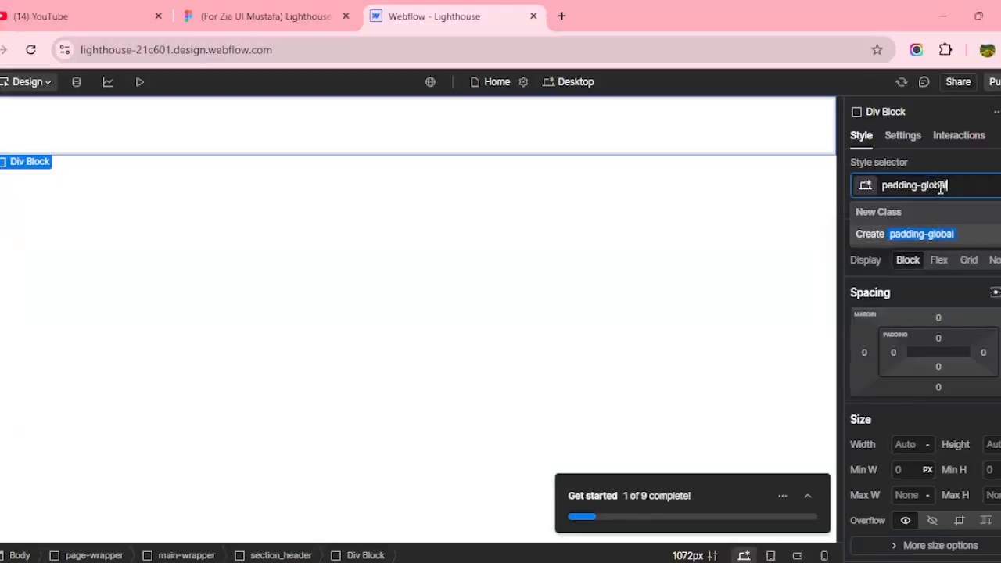
pyautogui.press('Return')
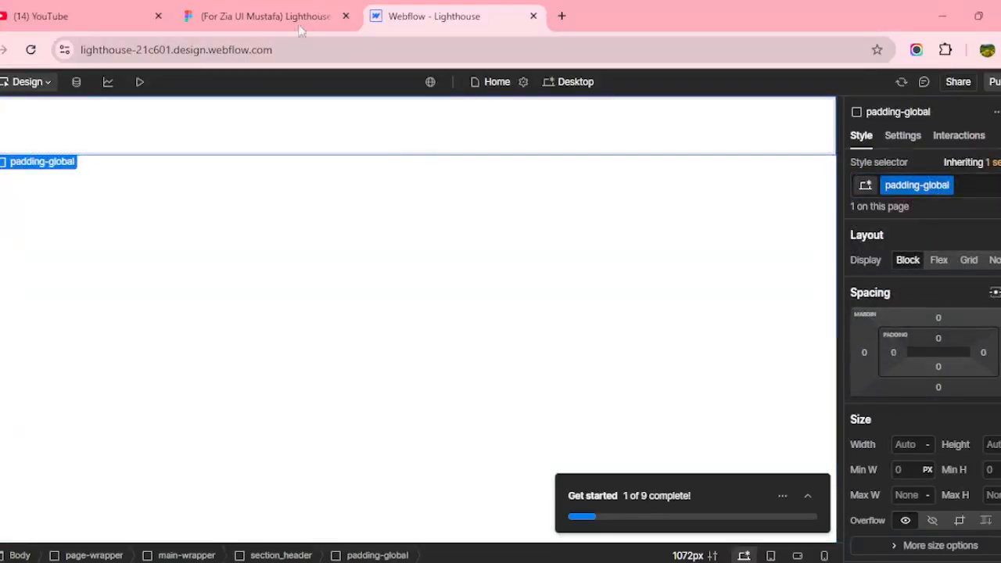
# Check the hero in the Figma design twice, returning to Webflow each time.
pyautogui.click(274, 27)
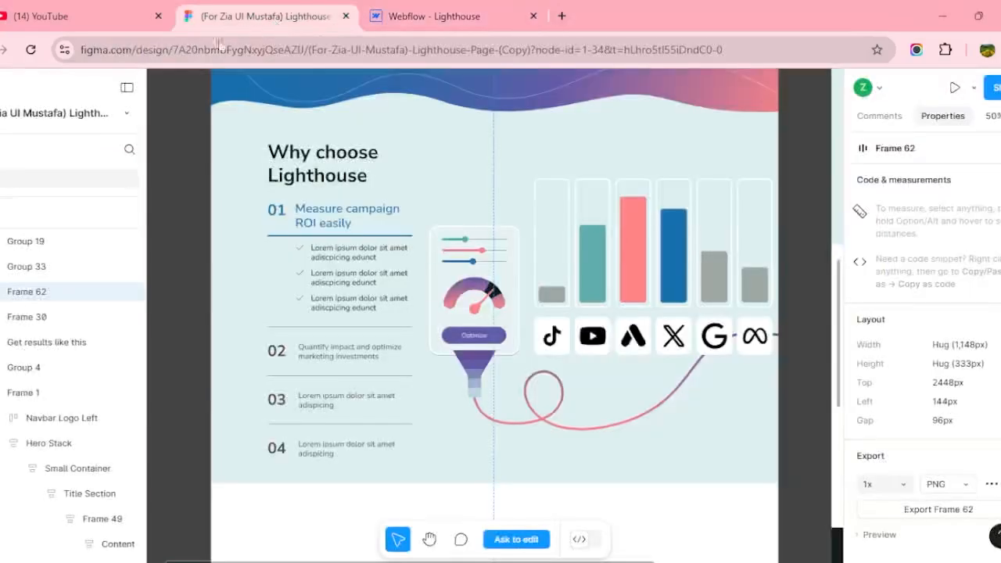
pyautogui.scroll(6, 438, 344)
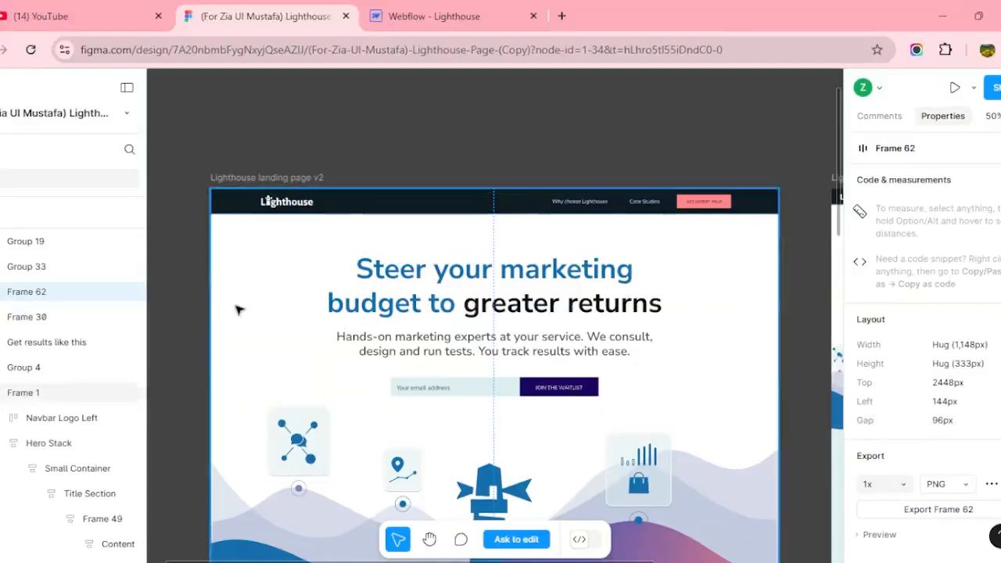
pyautogui.click(386, 9)
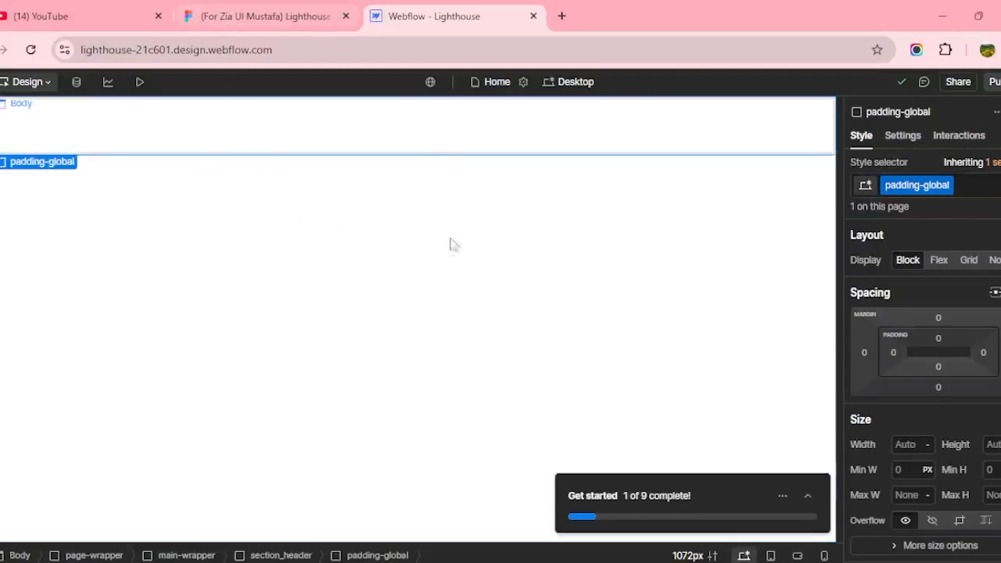
pyautogui.click(210, 16)
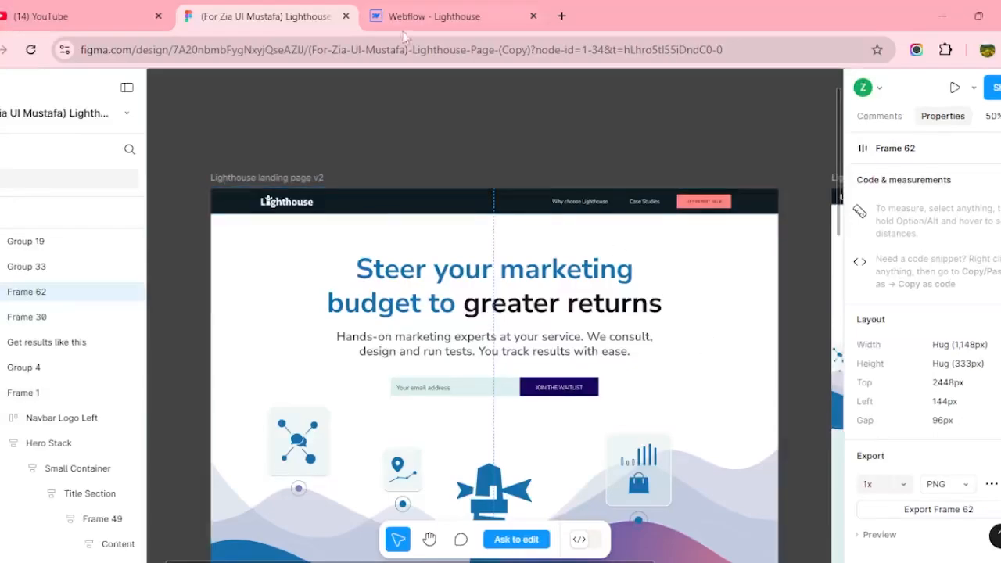
pyautogui.click(422, 16)
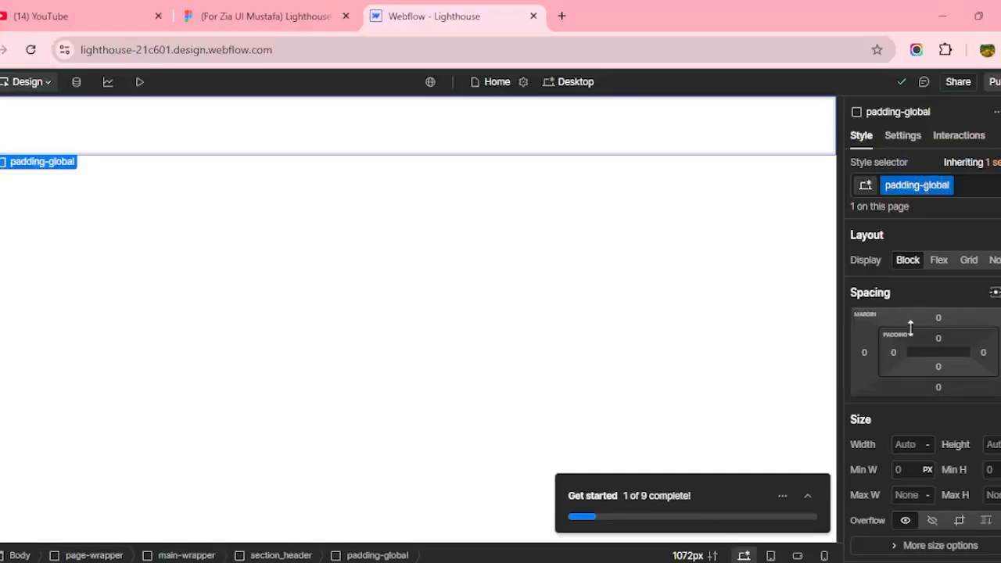
# Give the padding-global class 5% left and 5% right padding.
pyautogui.click(893, 353)
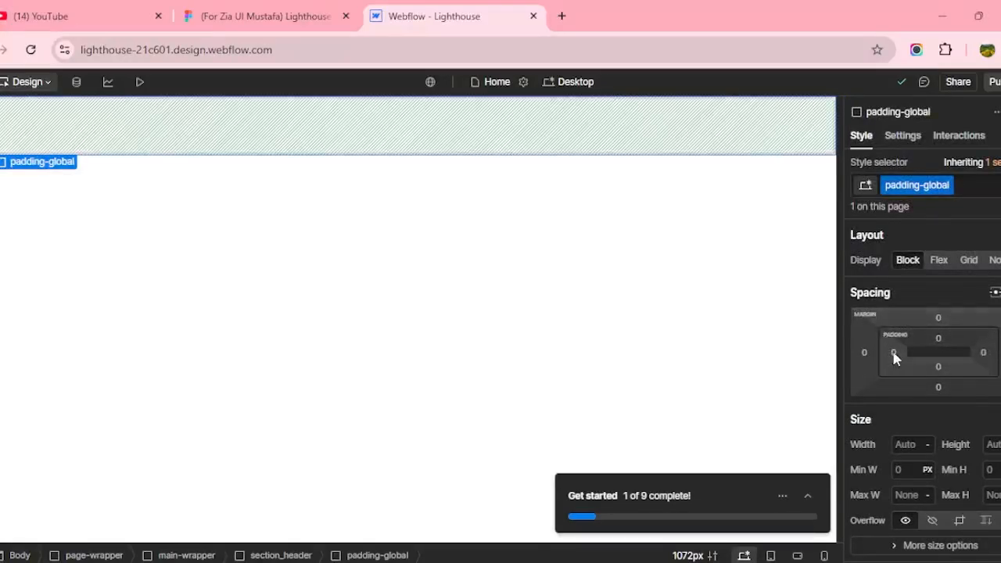
pyautogui.click(893, 353)
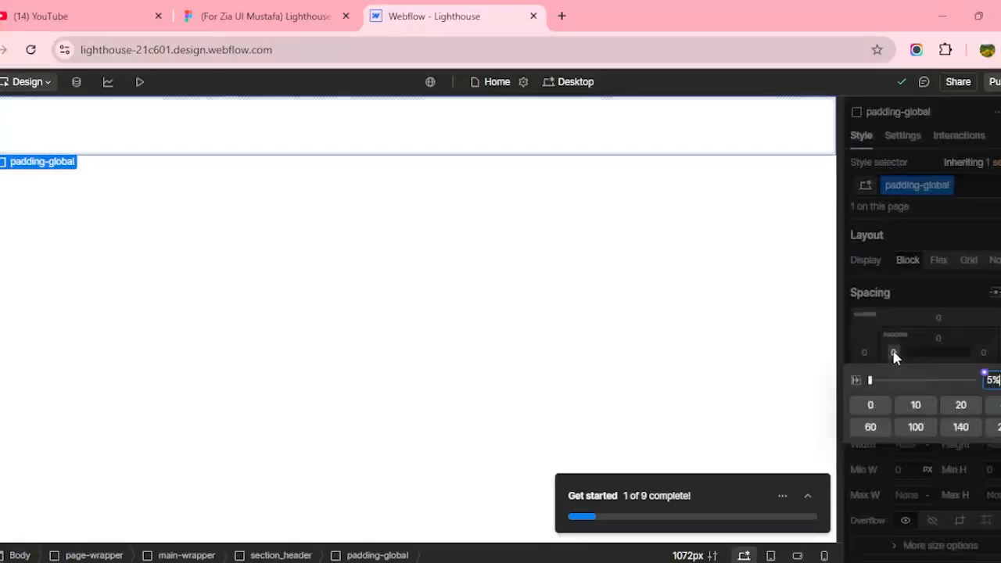
pyautogui.click(958, 341)
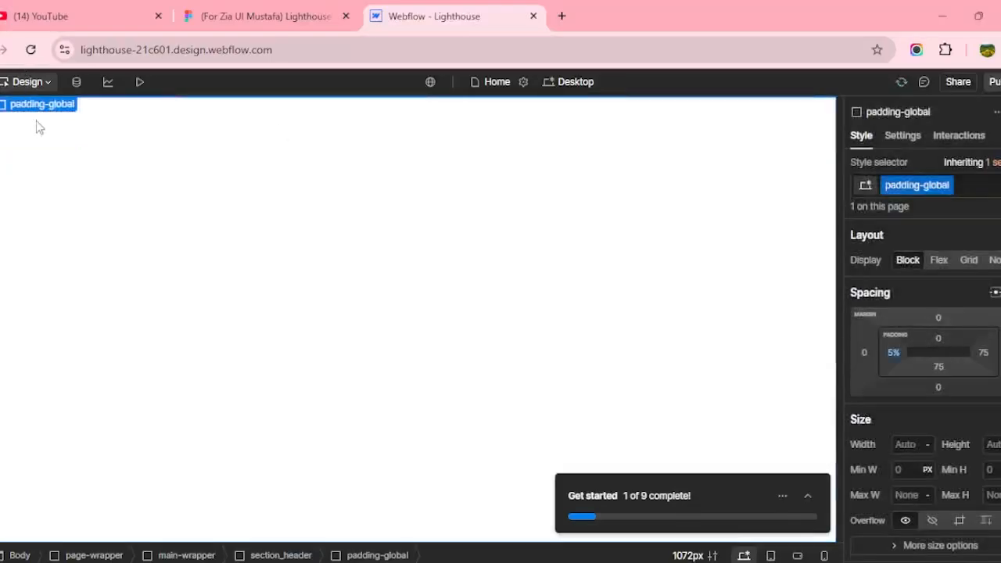
pyautogui.click(983, 353)
pyautogui.press('Return')
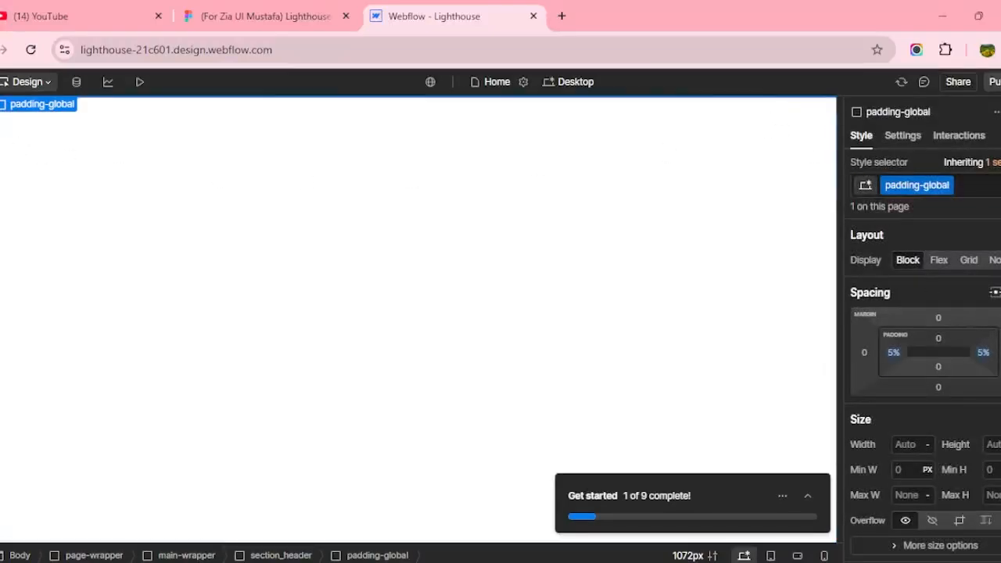
pyautogui.click(1, 168)
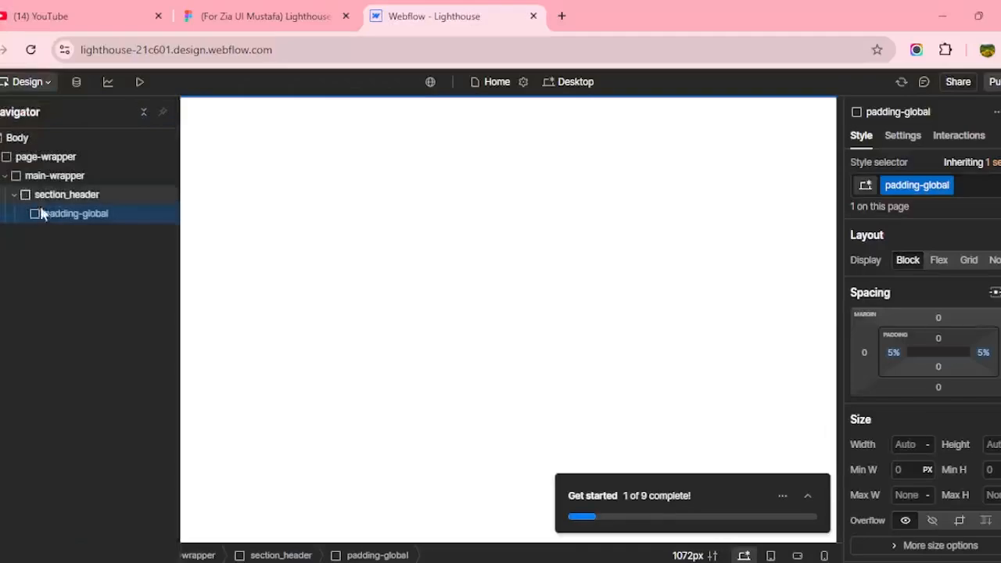
# Place an unclassed Div Block inside padding-global and confirm it in the Navigator tree.
pyautogui.click(0, 111)
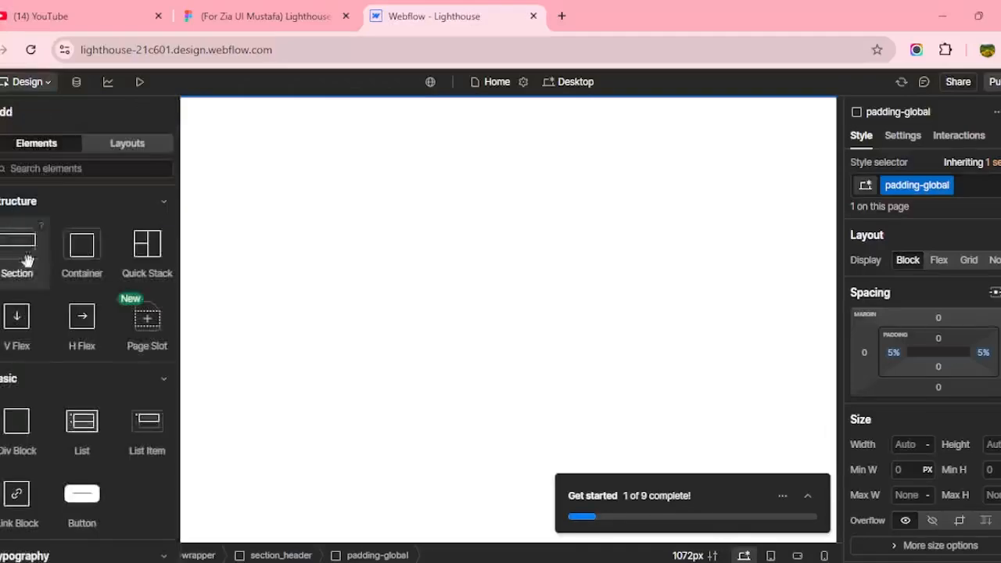
pyautogui.click(21, 425)
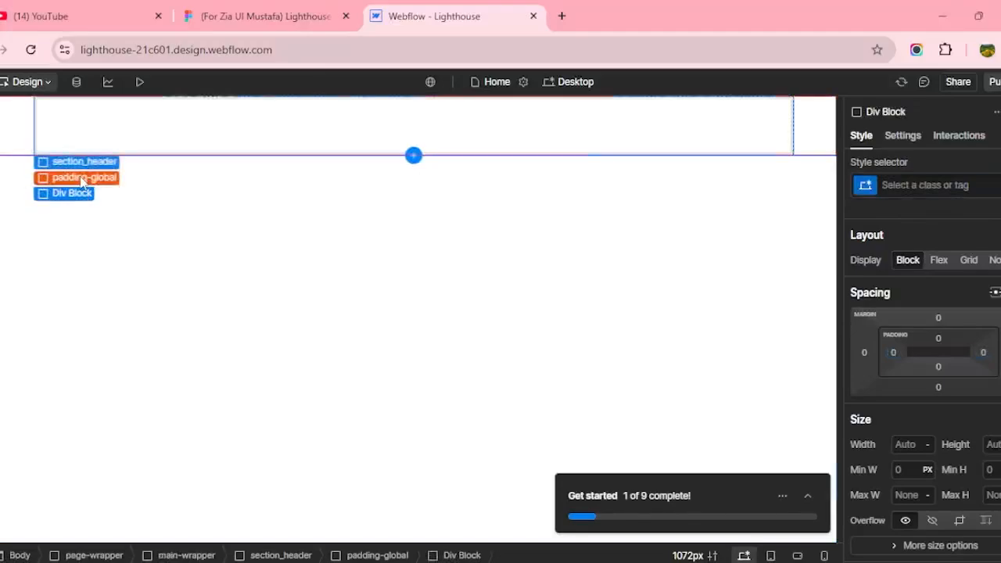
pyautogui.click(83, 178)
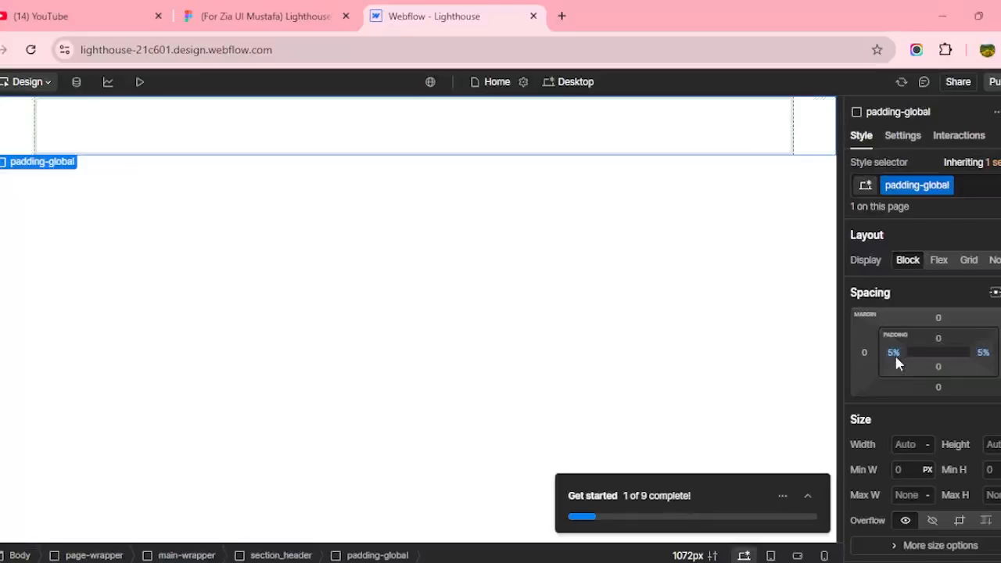
pyautogui.click(969, 185)
pyautogui.press('BackSpace')
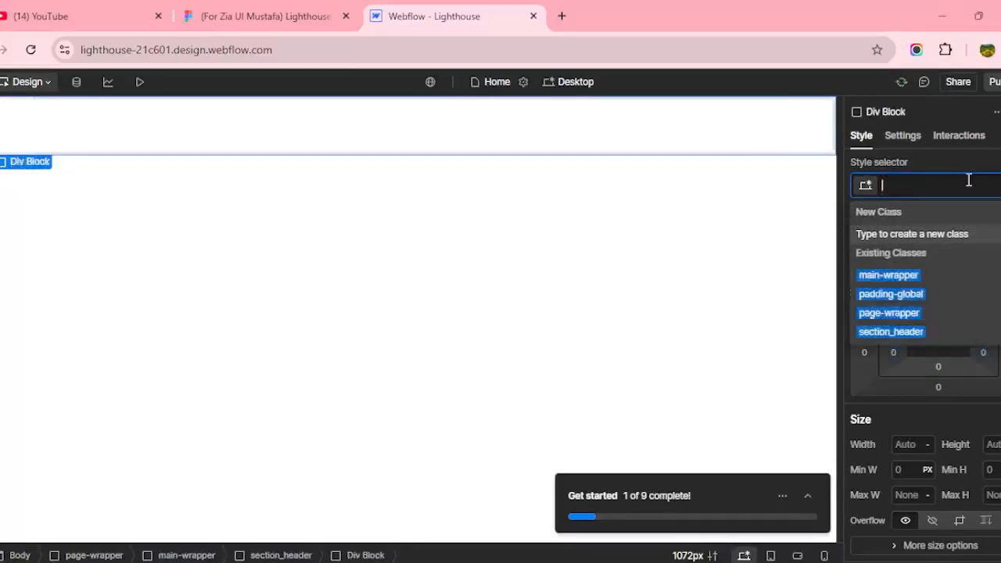
pyautogui.click(192, 129)
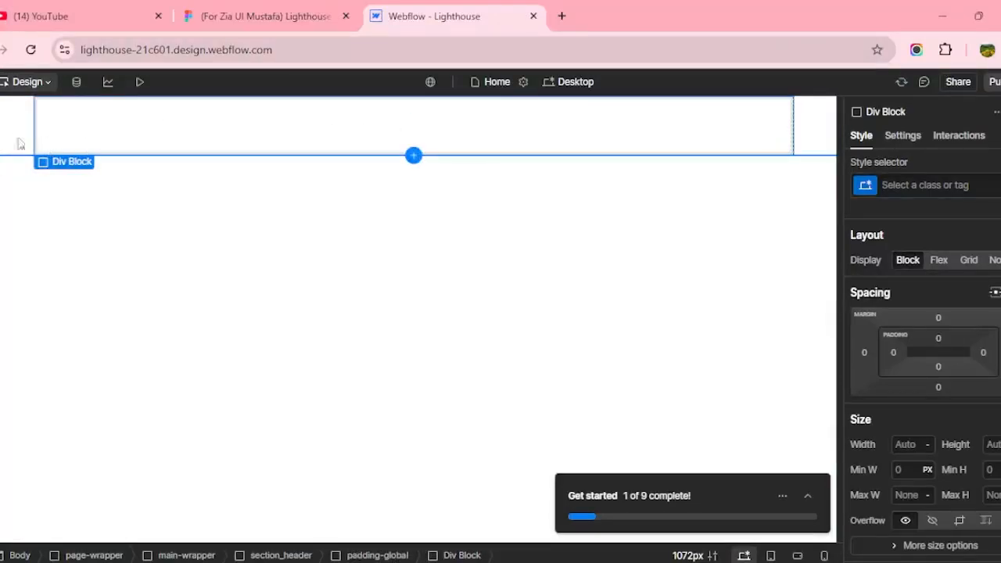
pyautogui.click(9, 139)
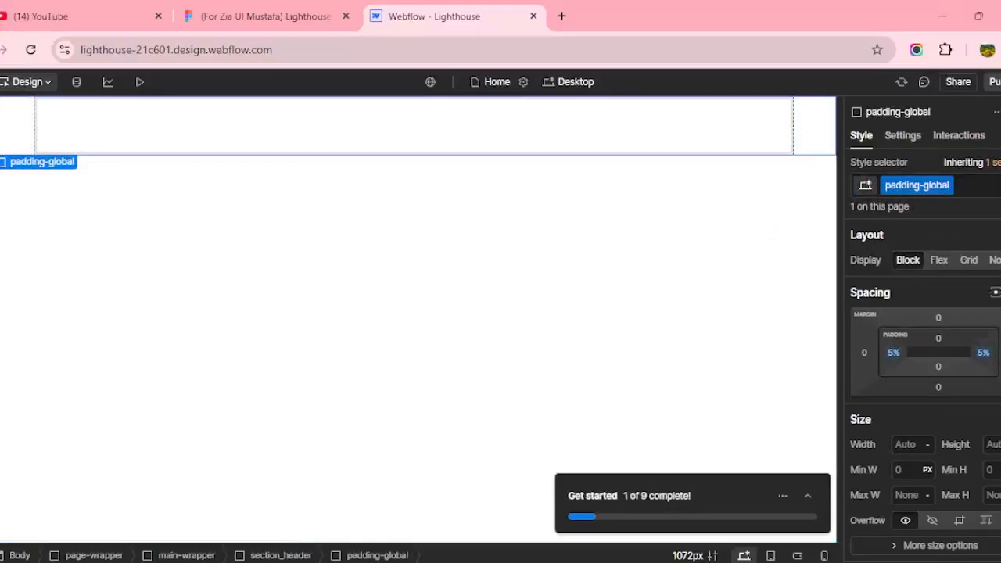
pyautogui.press('z')
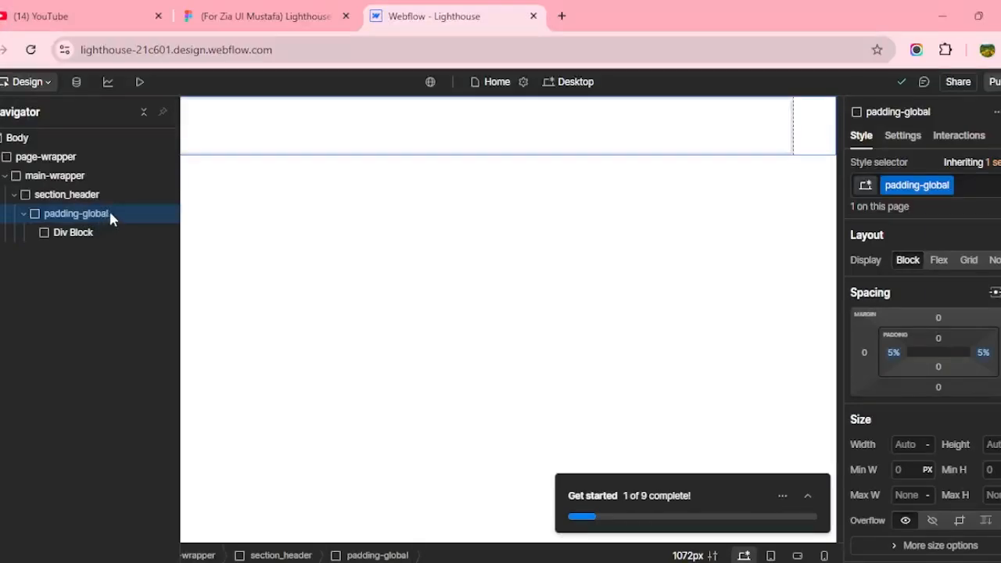
pyautogui.click(81, 234)
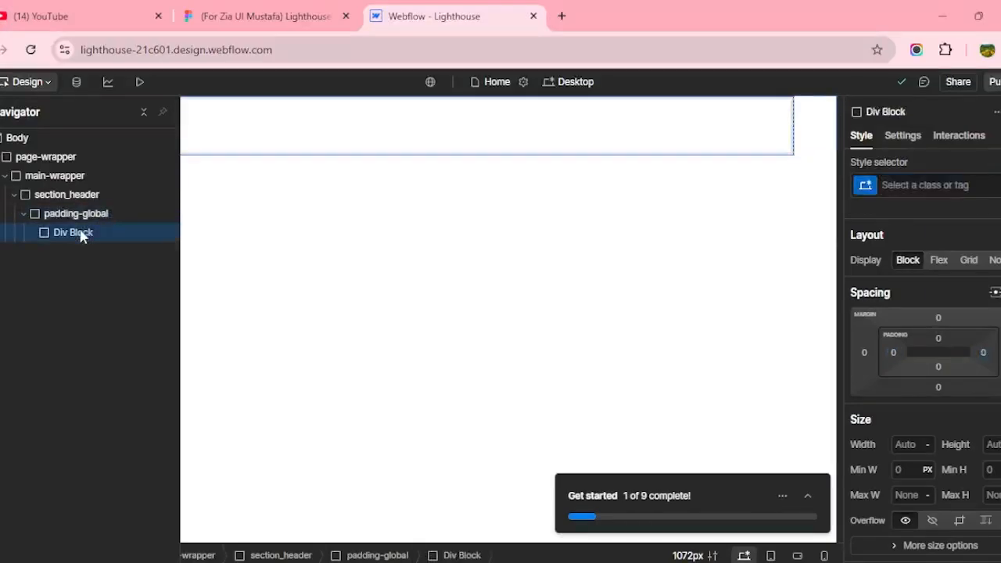
# Review the Figma design, inspecting the dark footer, results chart frame and hero heading block.
pyautogui.click(231, 7)
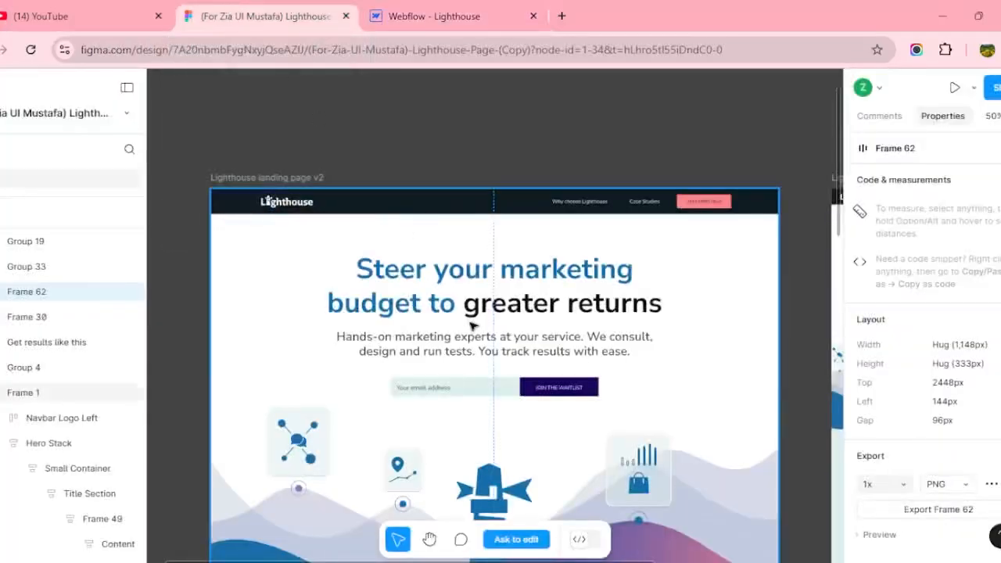
pyautogui.scroll(-15, 469, 323)
pyautogui.scroll(5, 472, 321)
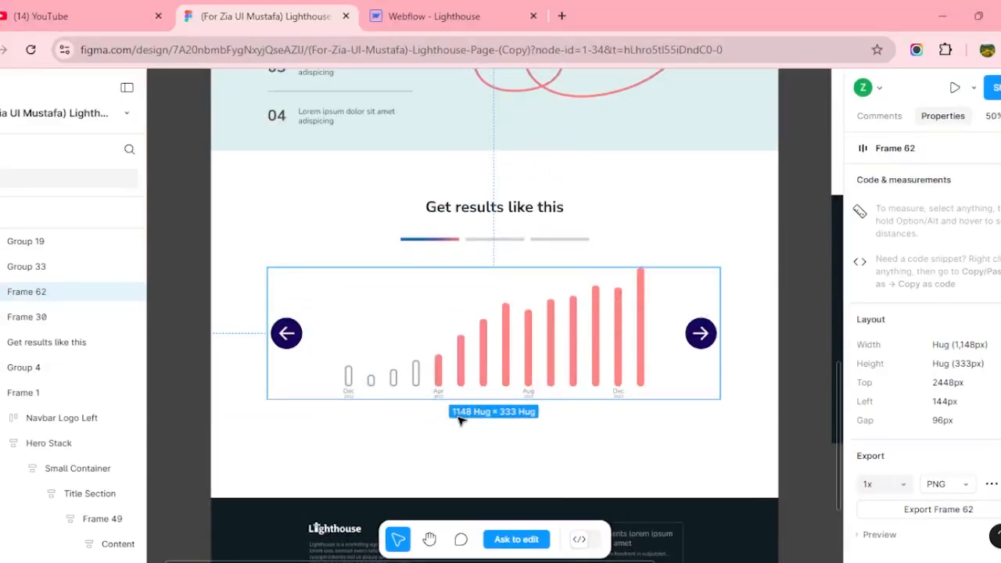
pyautogui.scroll(-4, 460, 420)
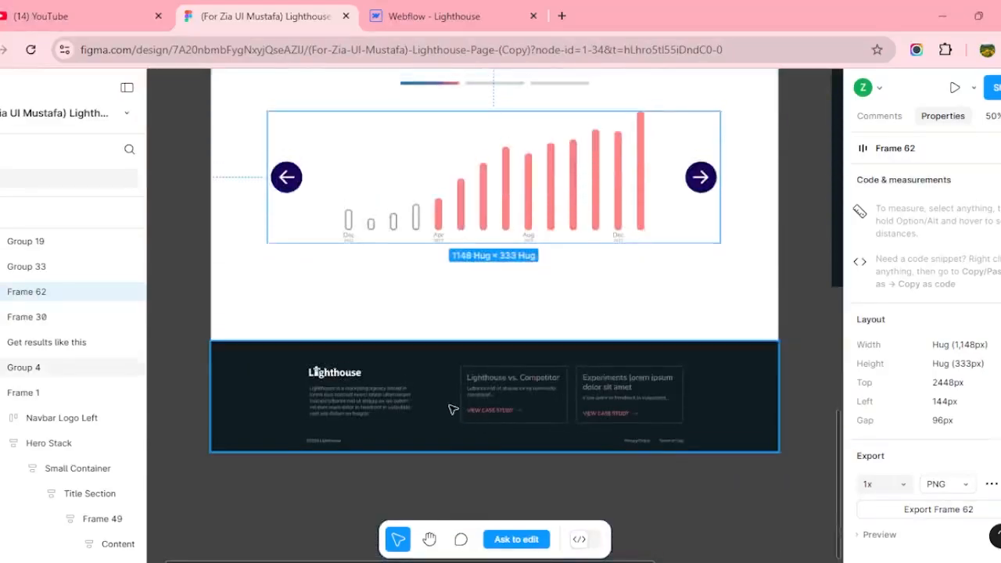
pyautogui.click(453, 409)
pyautogui.scroll(4, 466, 414)
pyautogui.scroll(-3, 466, 413)
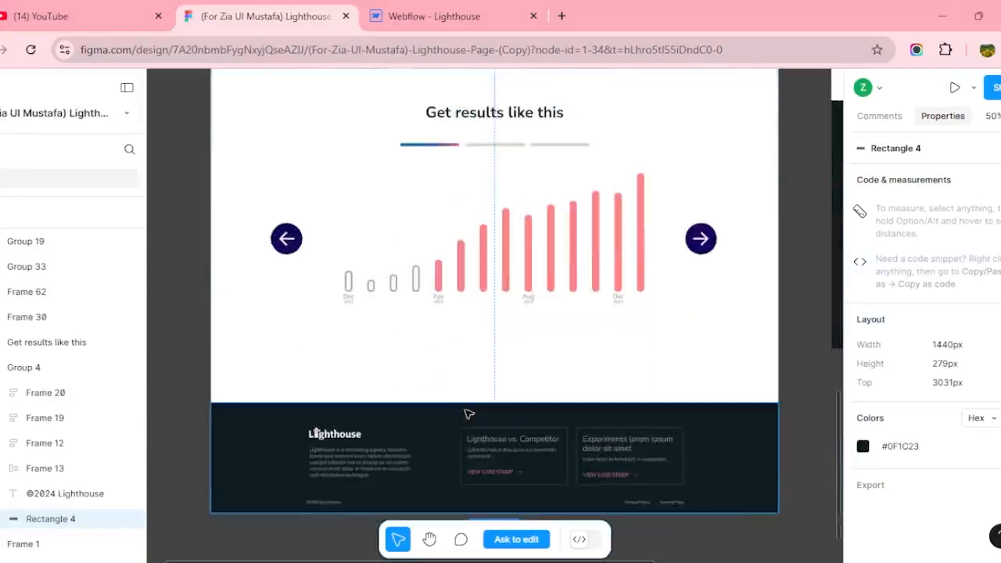
pyautogui.click(465, 277)
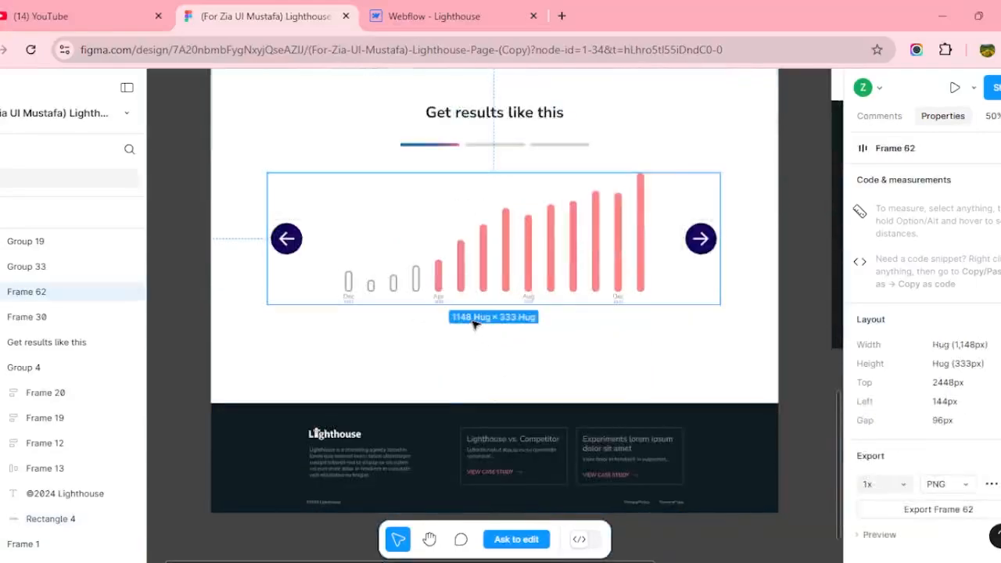
pyautogui.scroll(4, 547, 431)
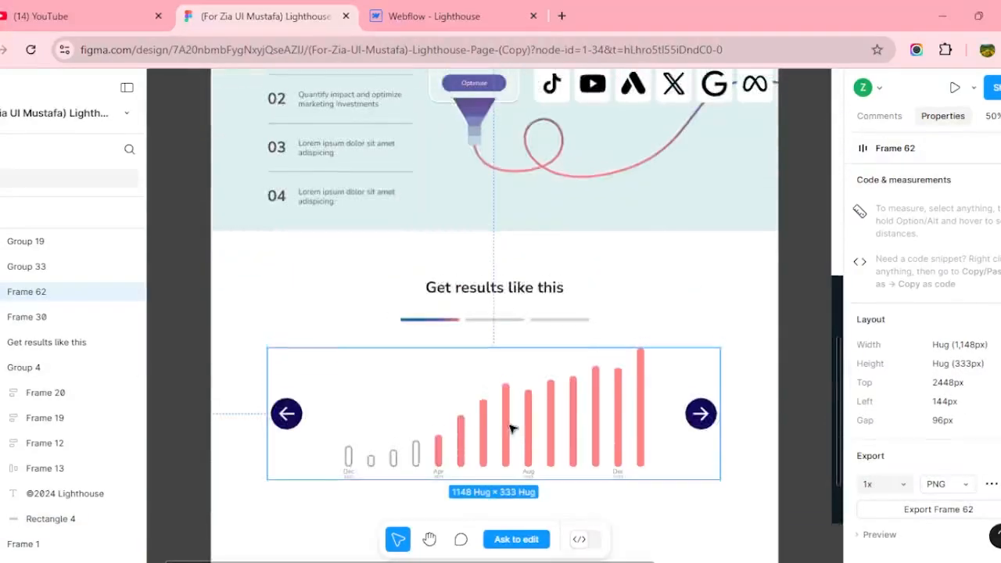
pyautogui.scroll(15, 509, 428)
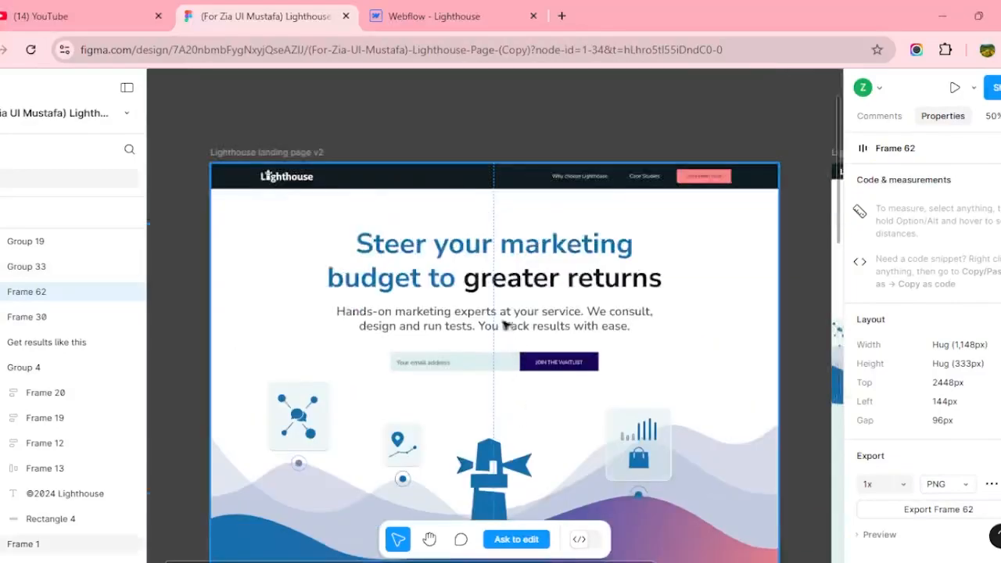
pyautogui.click(505, 310)
# Back in Webflow, start a class for the Div Block named 'contaoner-large'.
pyautogui.click(459, 9)
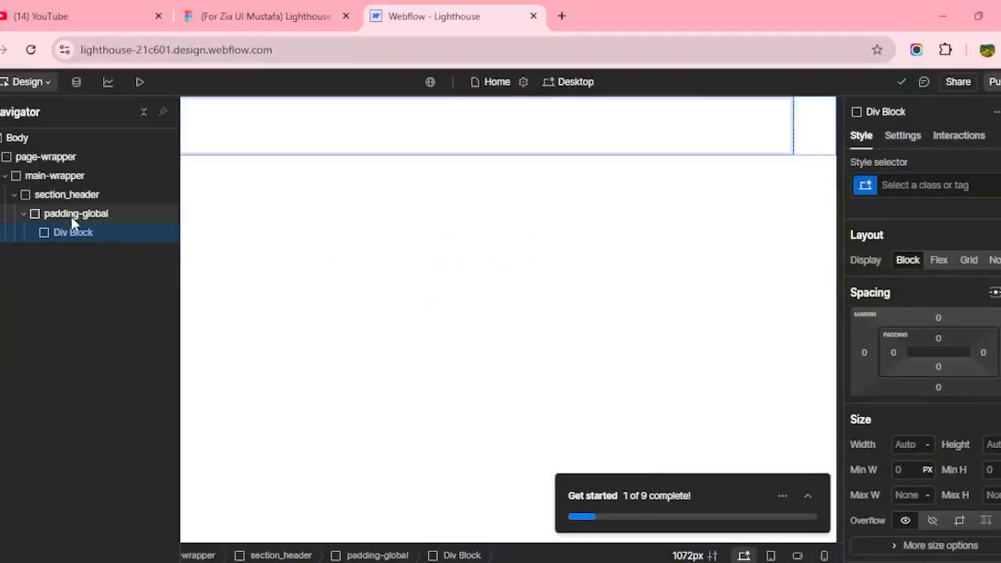
pyautogui.click(914, 187)
pyautogui.write('c')
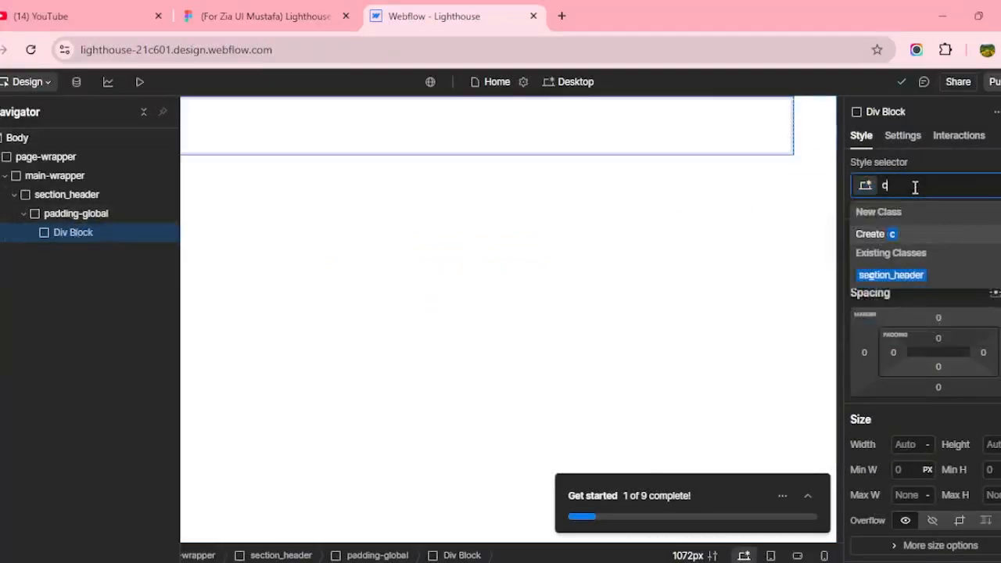
pyautogui.write('ontao')
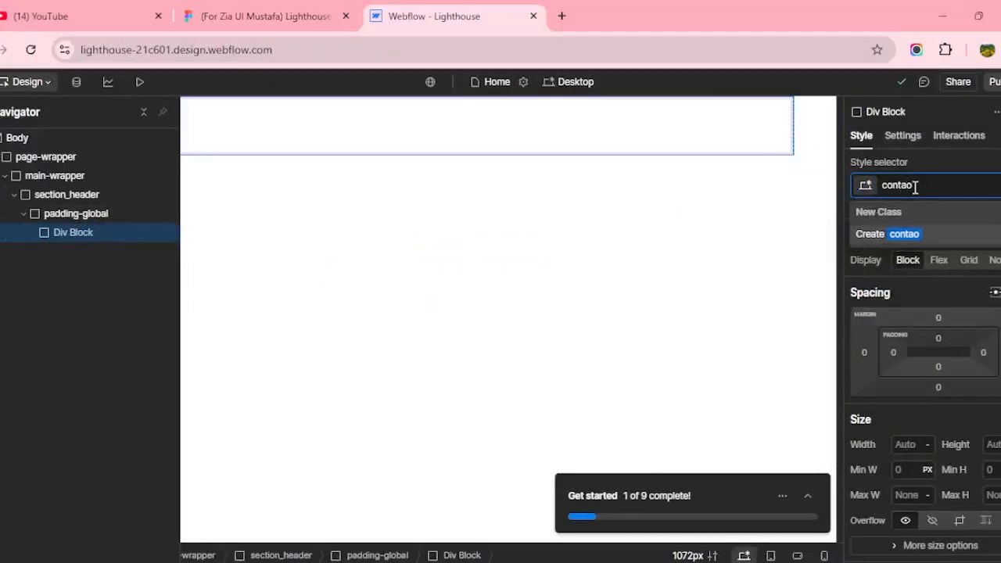
pyautogui.write('ner-large')
# Apply the container-large class, then check the results chart frame's size in Figma.
pyautogui.press('Return')
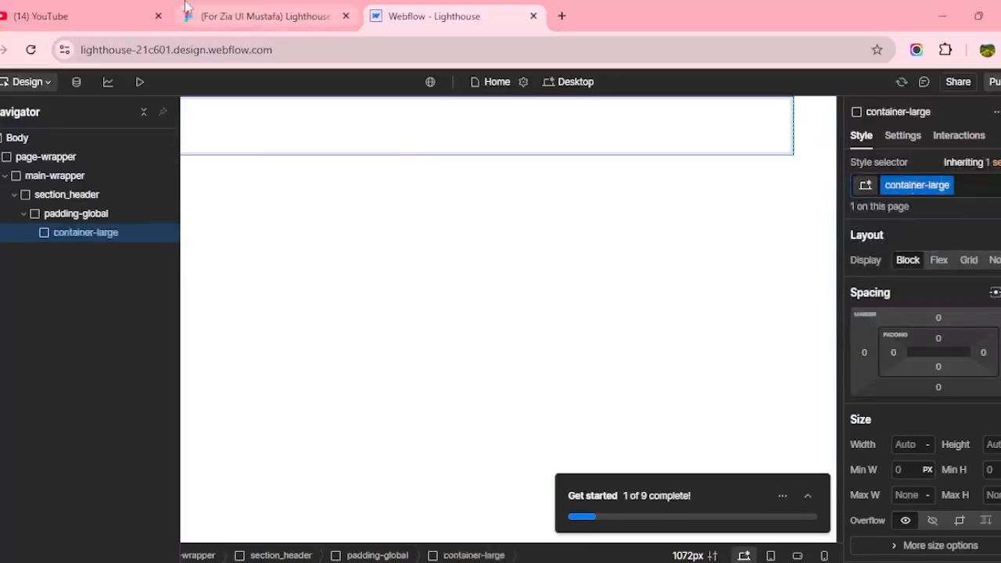
pyautogui.click(235, 16)
pyautogui.scroll(-15, 532, 387)
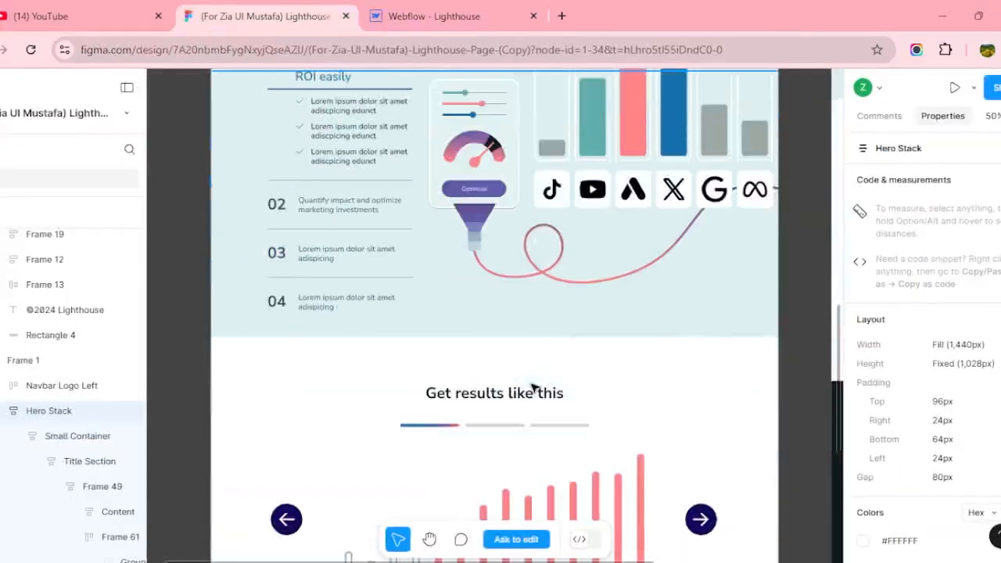
pyautogui.scroll(4, 565, 381)
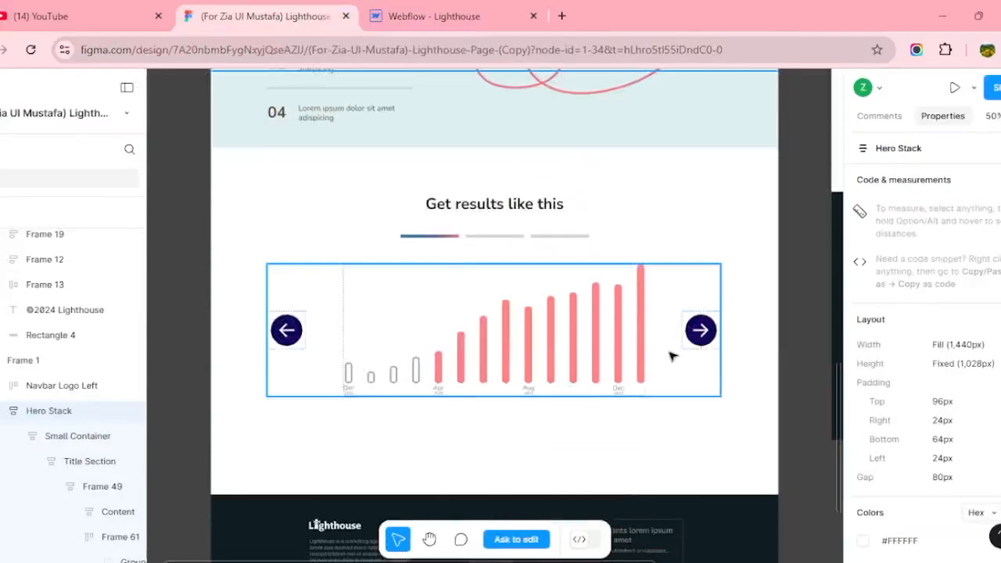
pyautogui.click(671, 357)
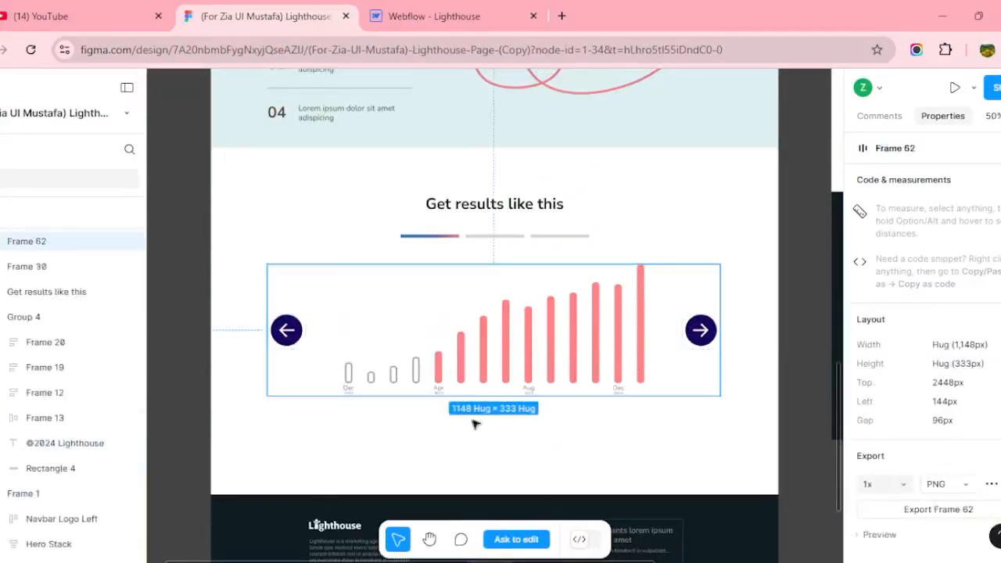
pyautogui.click(561, 15)
# Search 'px to rem' and open NekoCalc's PX to REM converter (10 px = 0.625 rem).
pyautogui.click(400, 49)
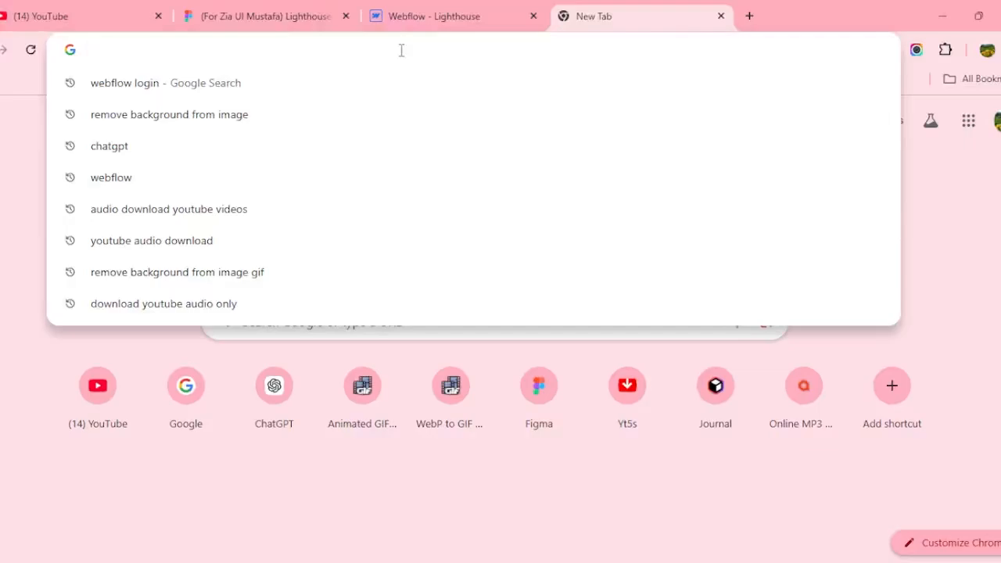
pyautogui.write('px to')
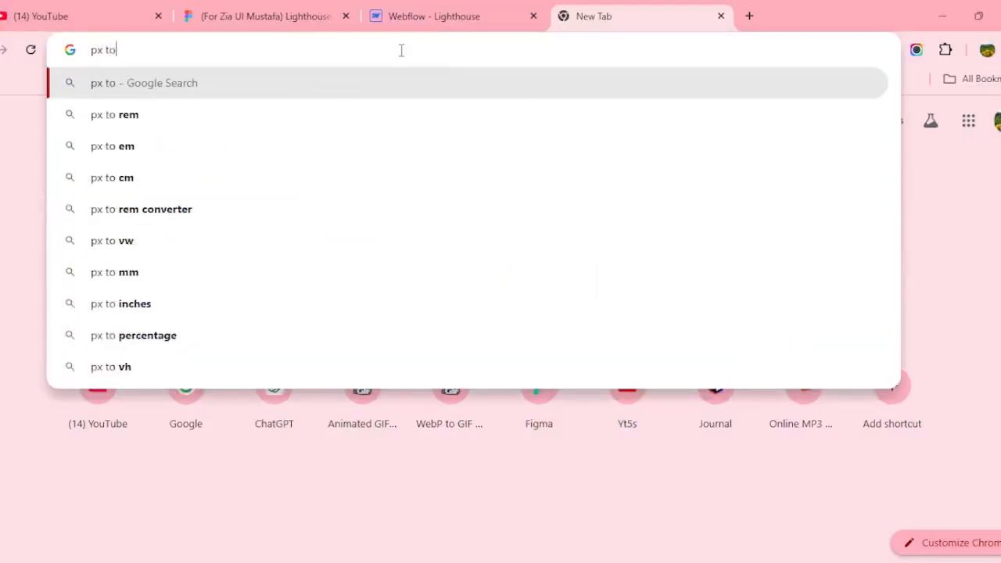
pyautogui.write(' rem')
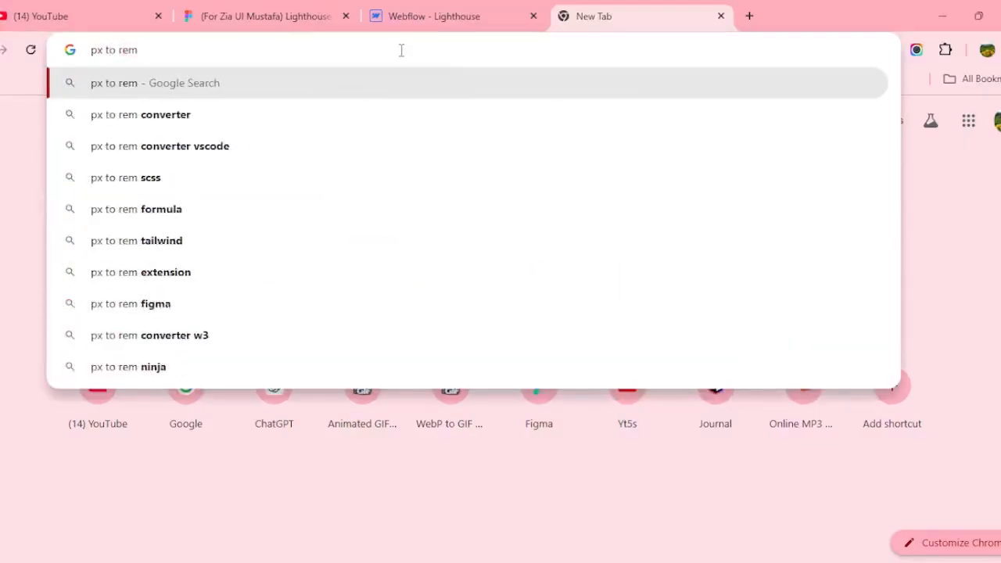
pyautogui.press('Down')
pyautogui.press('Return')
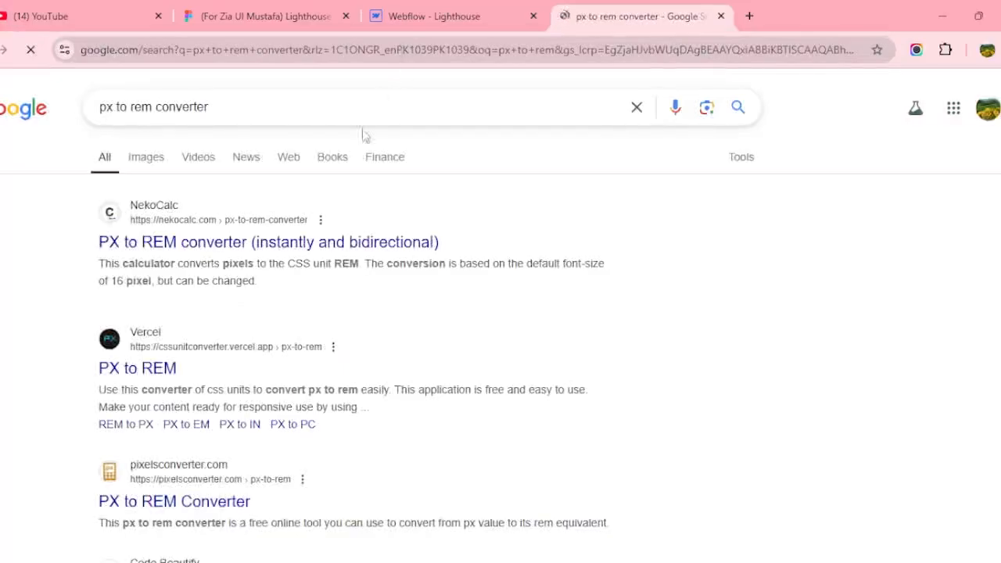
pyautogui.click(342, 241)
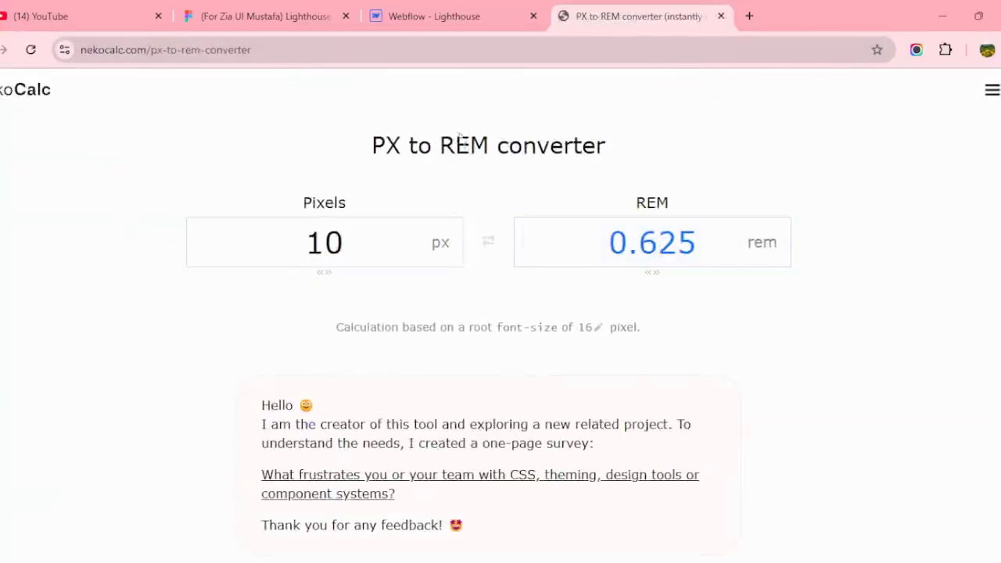
# Enter the chart frame's 1148 px width in NekoCalc's PX to REM converter, giving 71.75 rem.
pyautogui.click(274, 14)
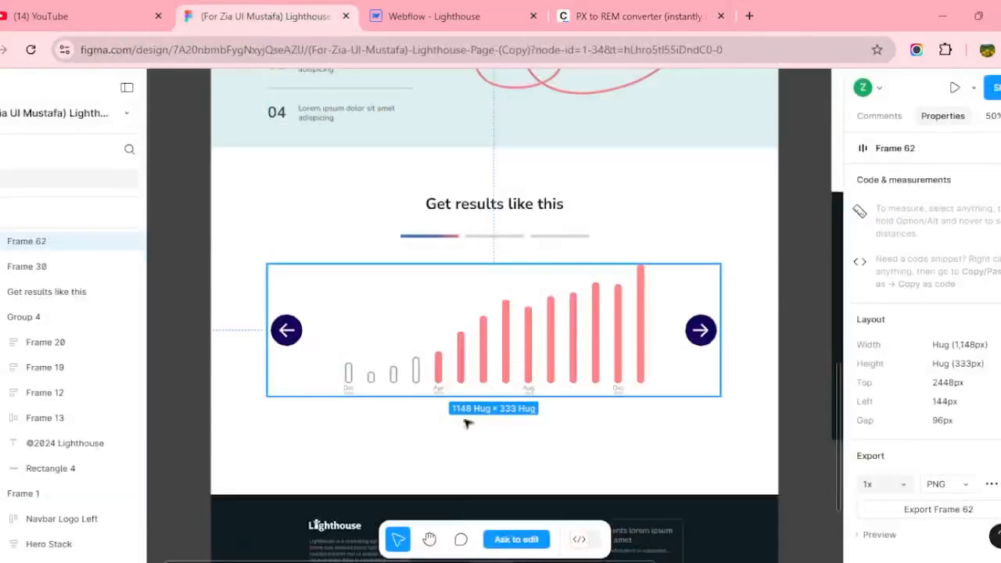
pyautogui.click(642, 12)
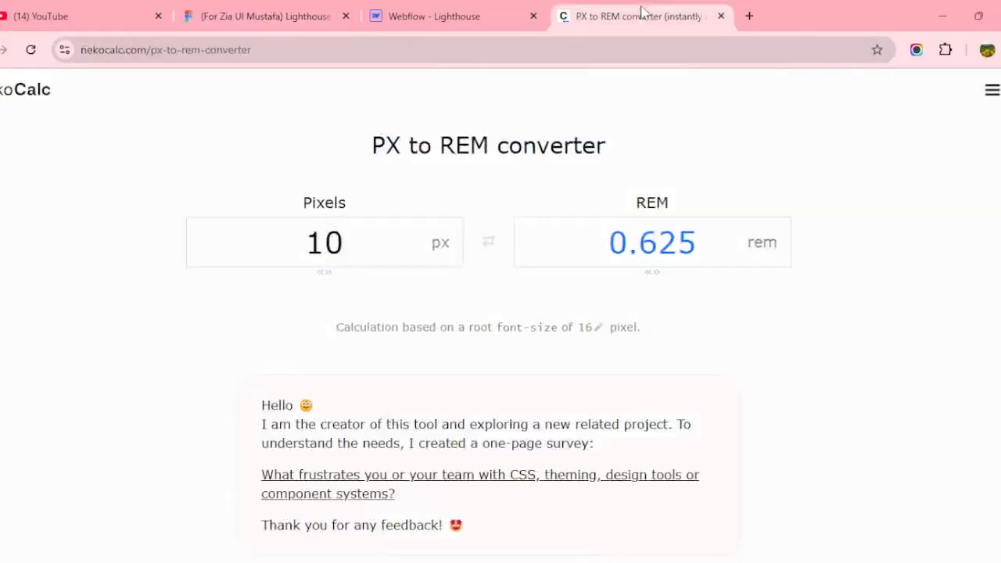
pyautogui.doubleClick(348, 250)
pyautogui.write('1')
pyautogui.press('BackSpace')
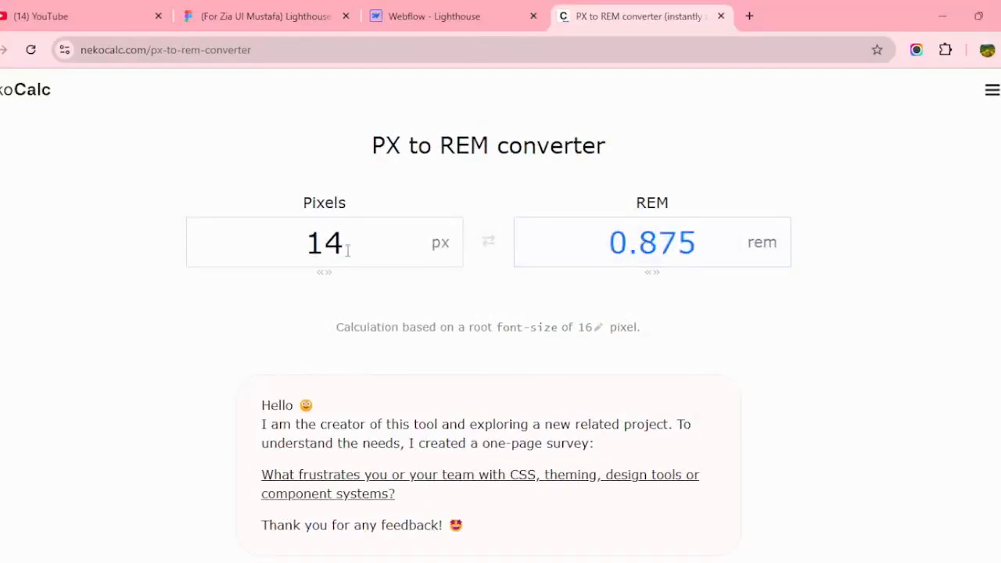
pyautogui.write('8')
pyautogui.press('BackSpace')
pyautogui.press('BackSpace')
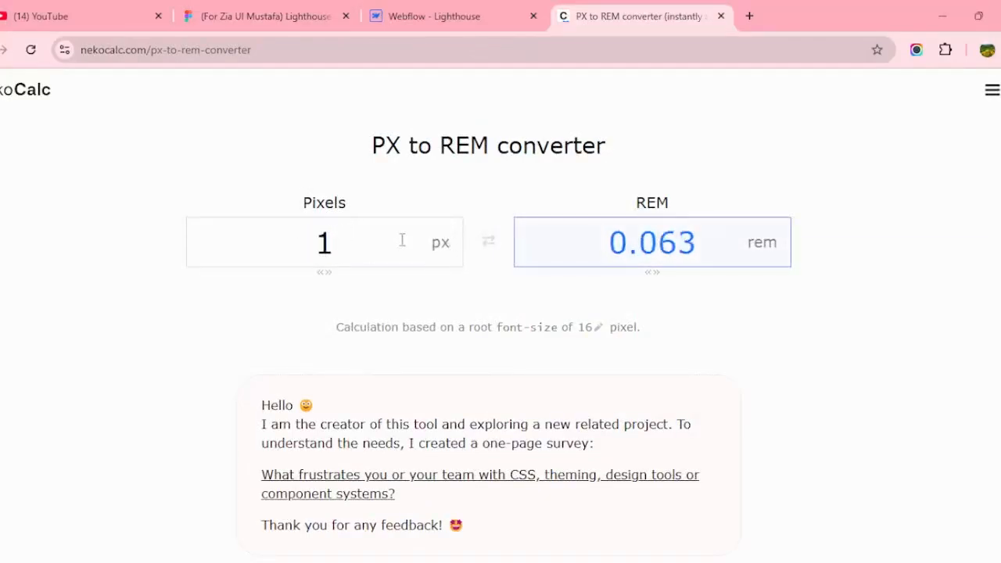
pyautogui.write('148')
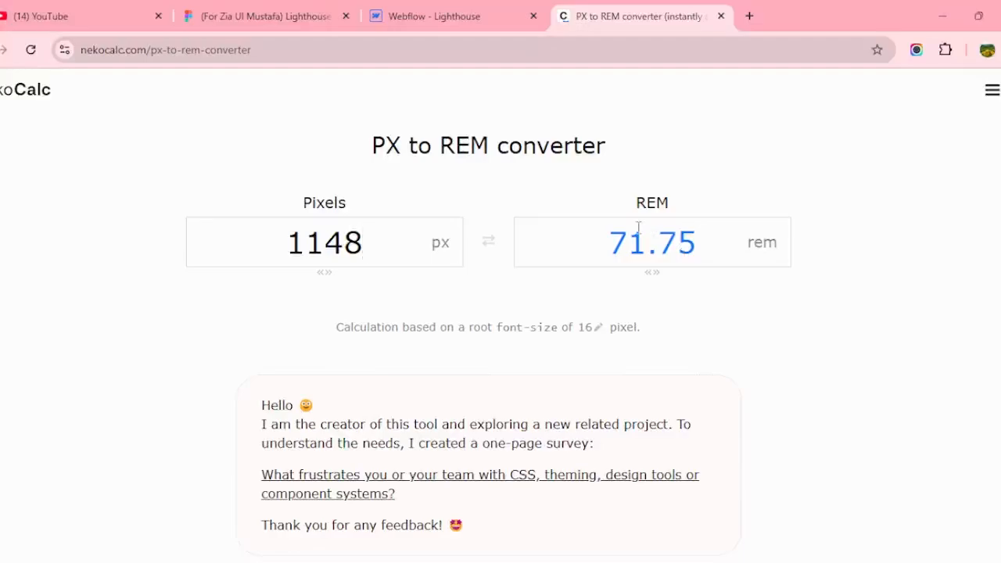
# Give container-large a 72rem max width and a 100% width.
pyautogui.click(379, 11)
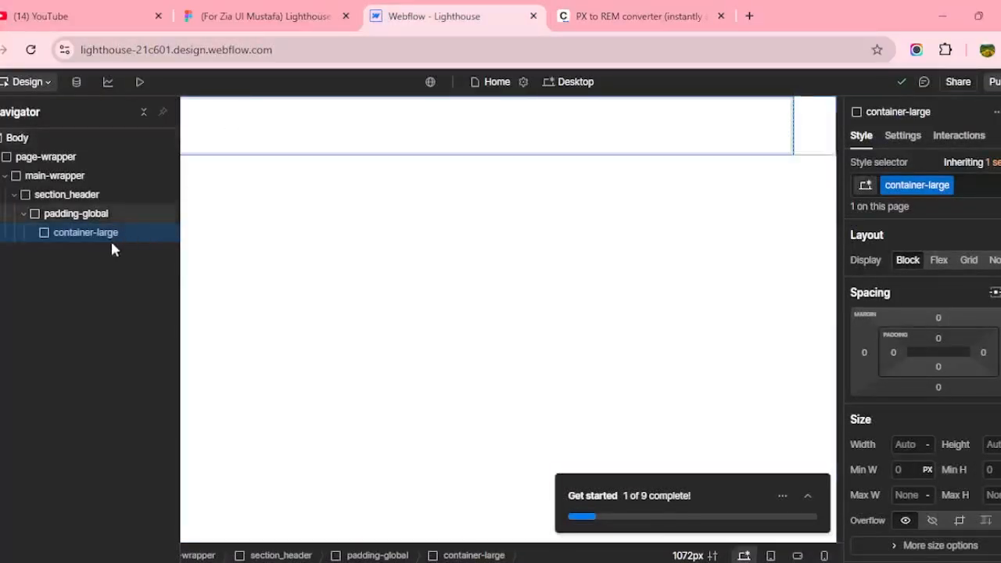
pyautogui.scroll(-1, 930, 426)
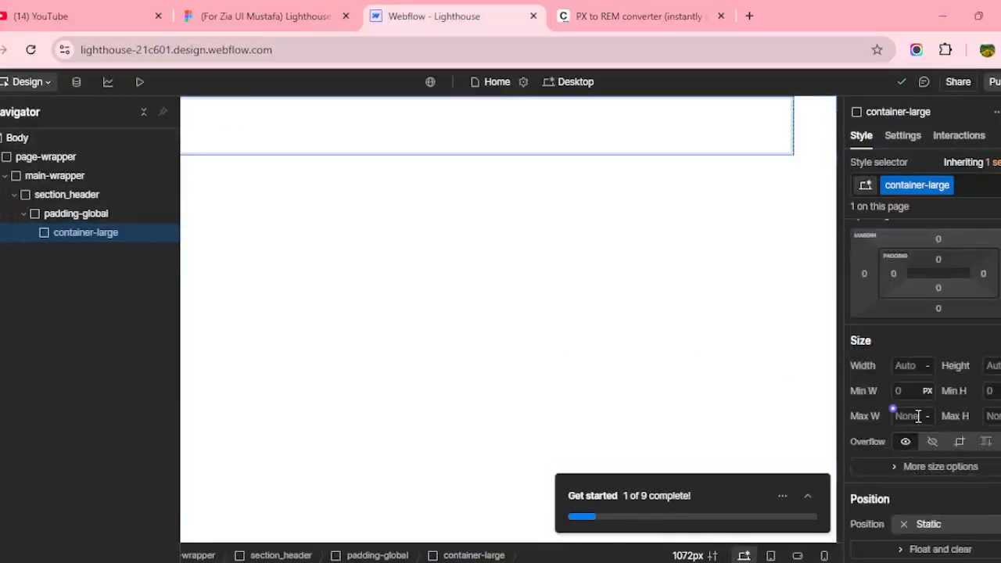
pyautogui.click(918, 416)
pyautogui.write('rem')
pyautogui.press('Return')
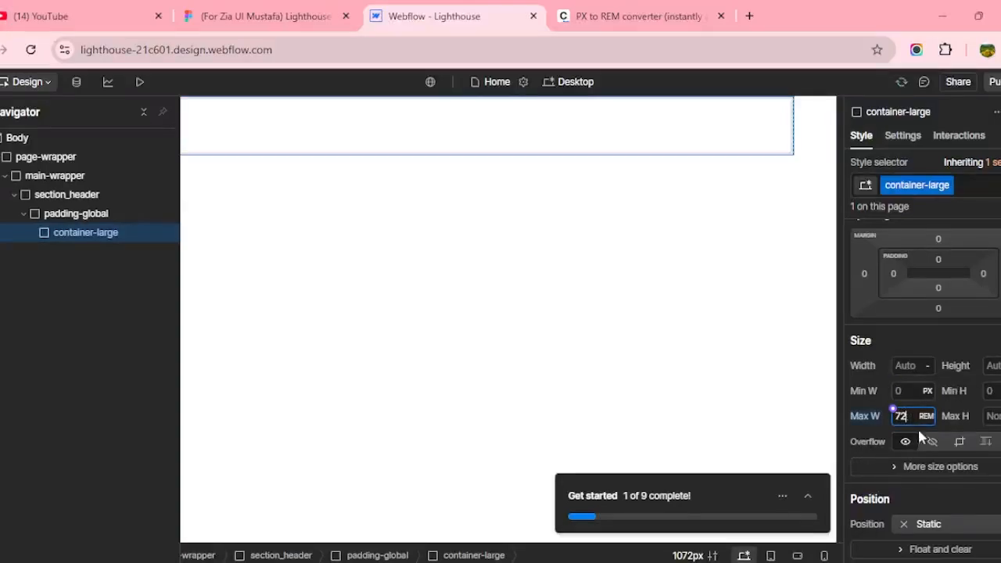
pyautogui.click(912, 368)
pyautogui.write('100%')
pyautogui.press('Return')
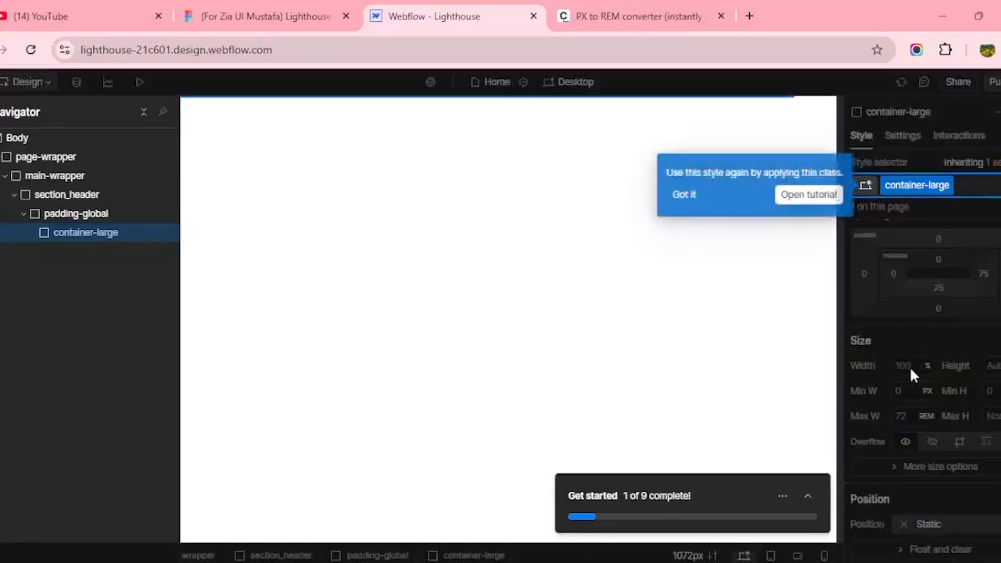
# Dismiss the style reuse tip and re-enter the broken max width as 72rem.
pyautogui.click(678, 196)
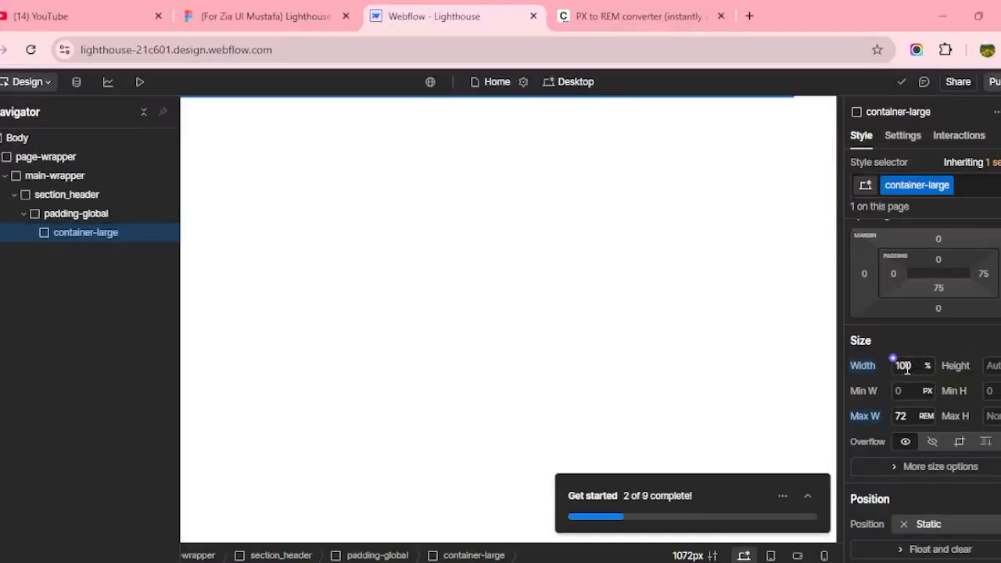
pyautogui.click(909, 416)
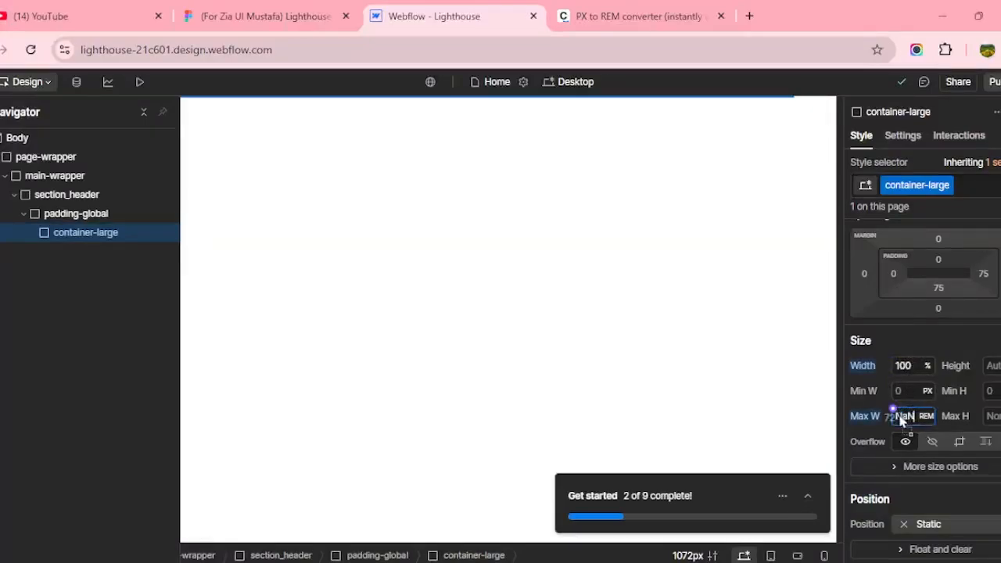
pyautogui.doubleClick(909, 415)
pyautogui.write('72')
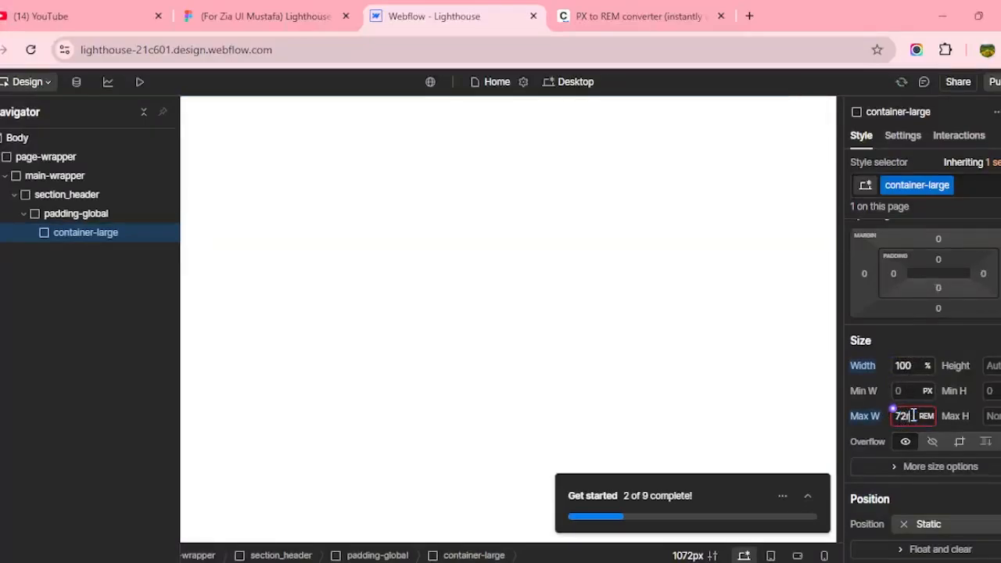
pyautogui.press('Return')
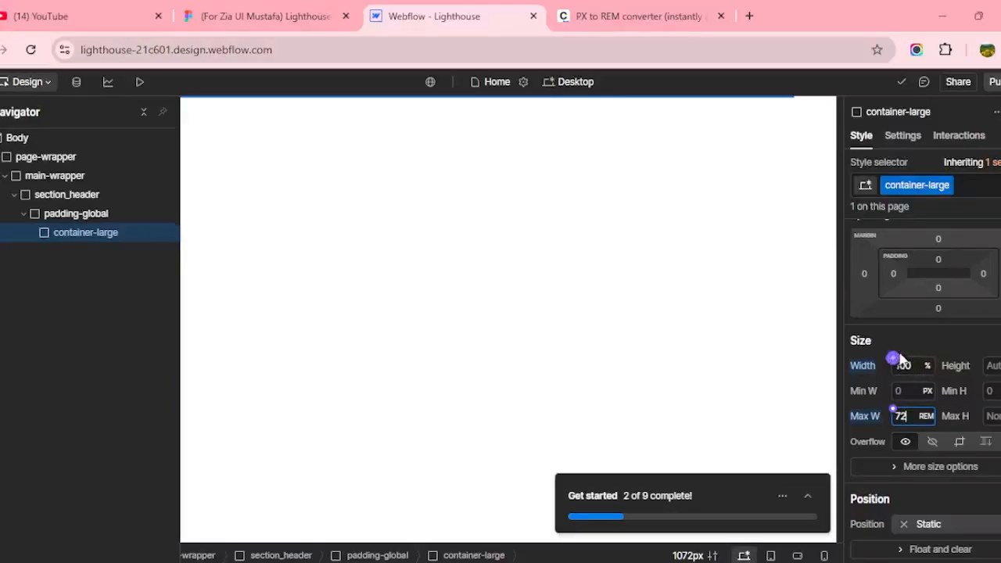
pyautogui.click(903, 341)
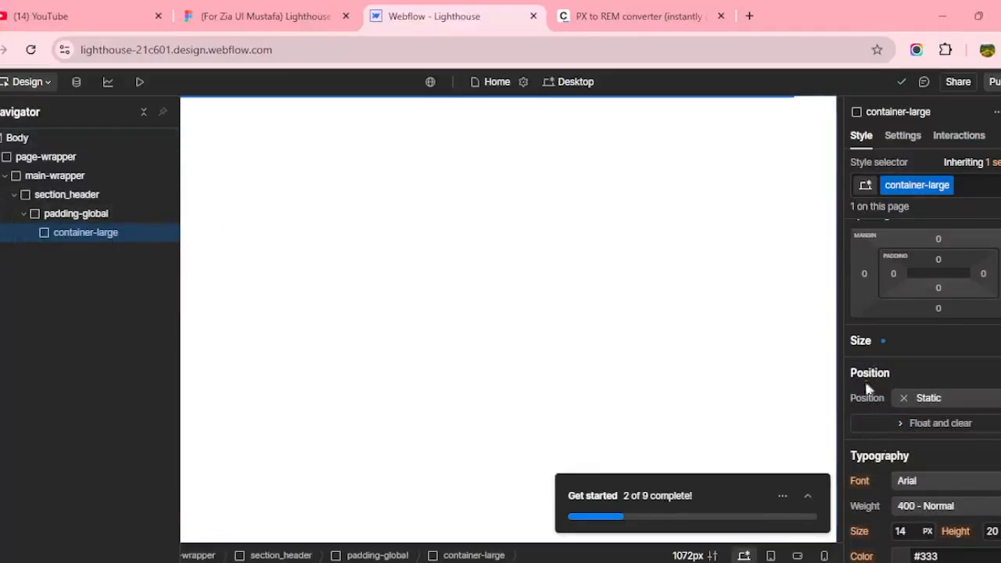
pyautogui.click(875, 345)
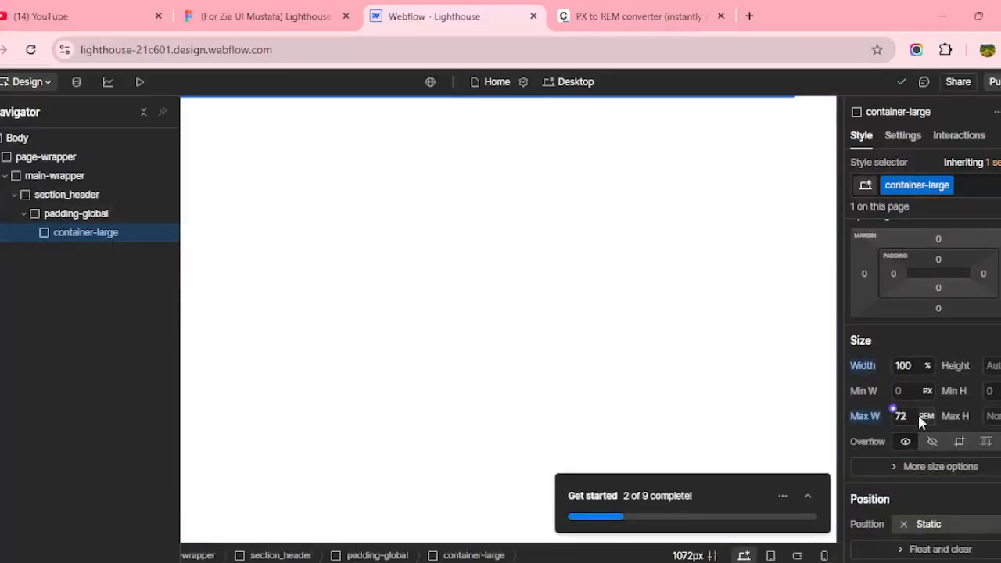
pyautogui.click(247, 8)
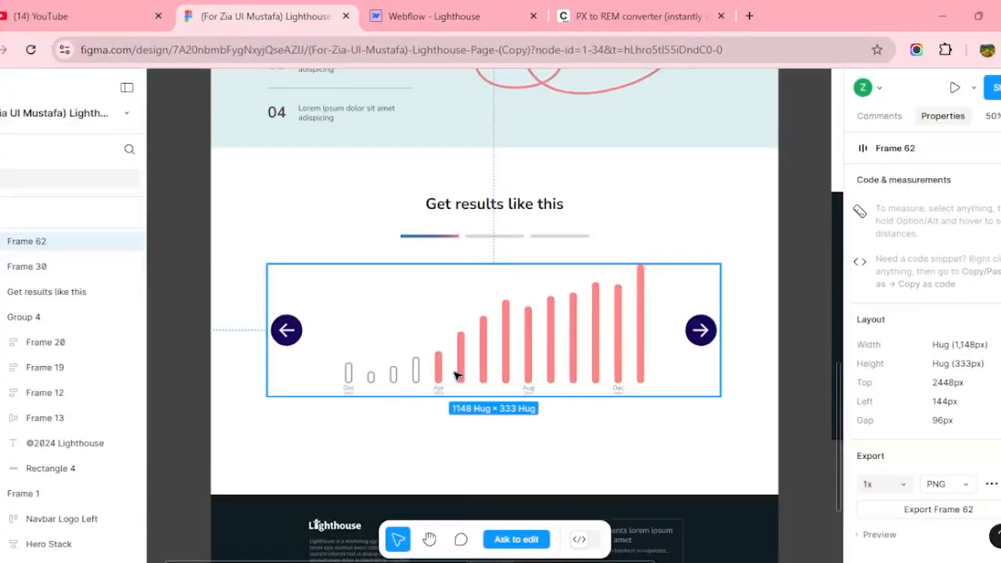
pyautogui.click(561, 22)
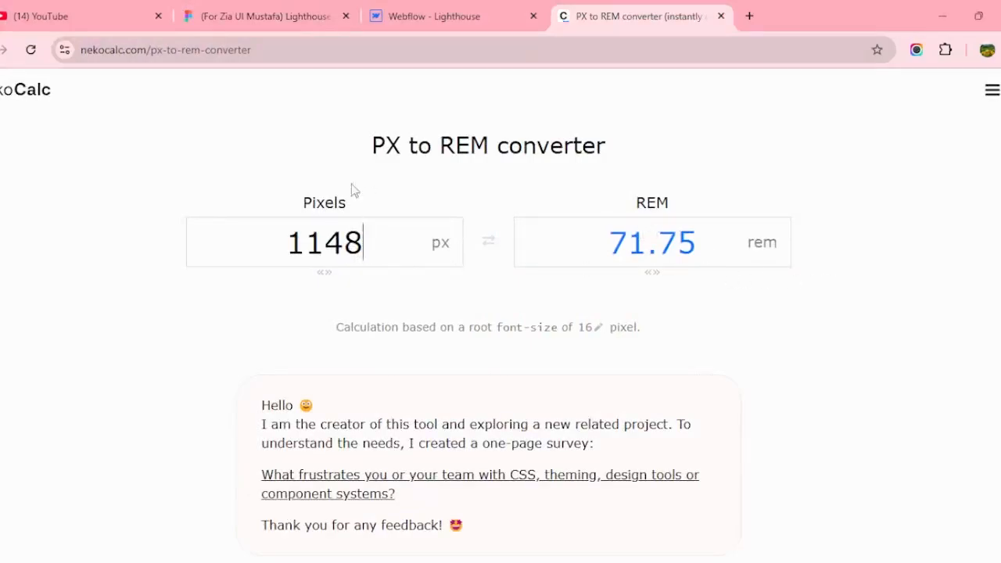
pyautogui.moveTo(353, 203); pyautogui.dragTo(323, 205)
pyautogui.moveTo(636, 204); pyautogui.dragTo(674, 206)
pyautogui.click(423, 13)
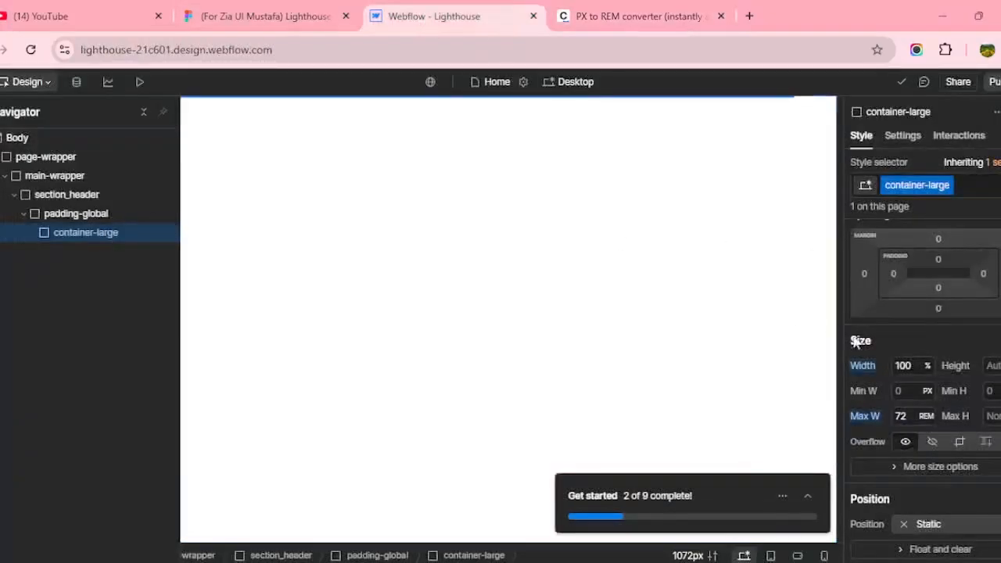
# Set container-large's left and right margins to Auto to centre it.
pyautogui.click(865, 273)
pyautogui.click(872, 332)
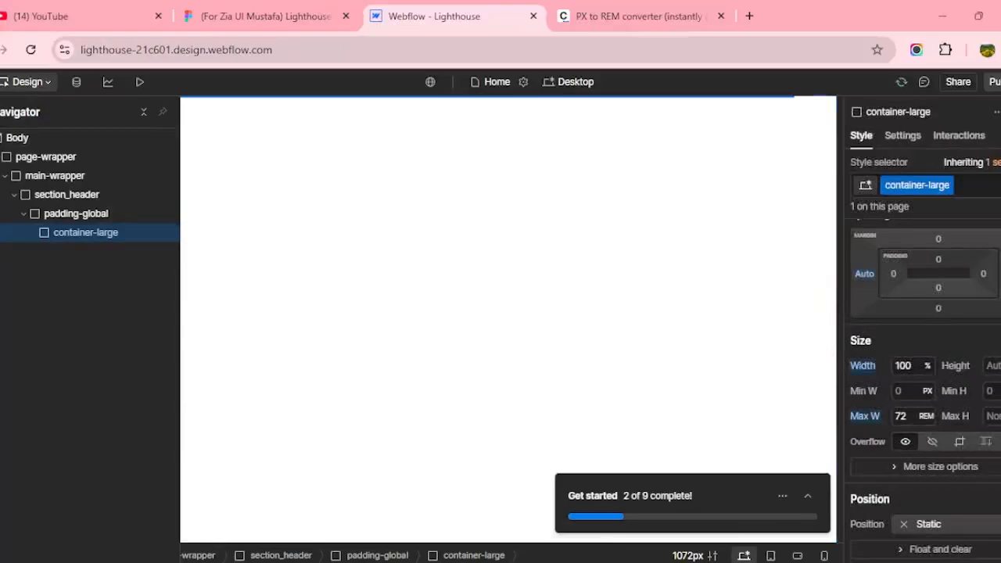
pyautogui.click(998, 273)
pyautogui.click(874, 339)
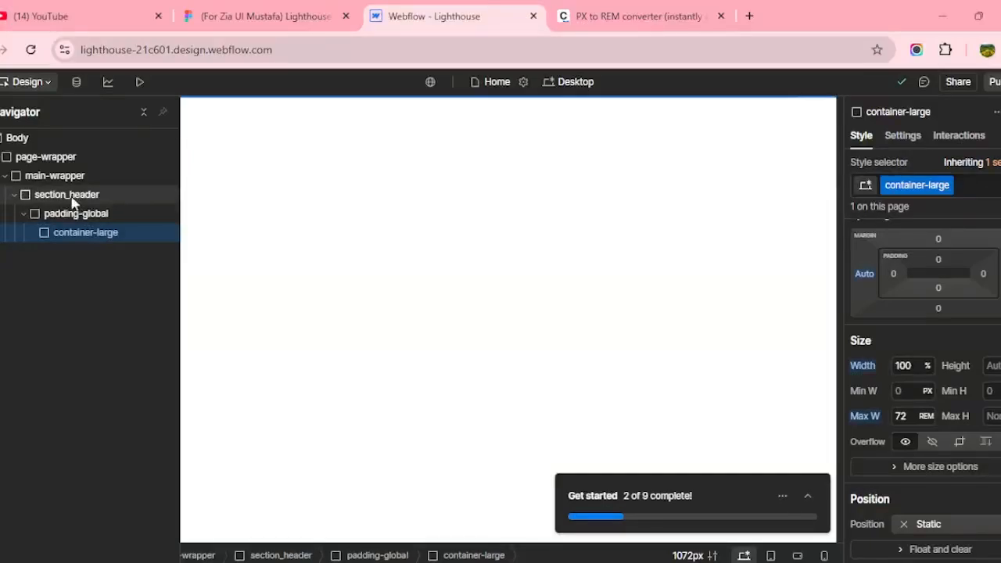
# Inspect Figma's hero Small Container: 1440 px fixed width with a 40 px gap.
pyautogui.click(266, 16)
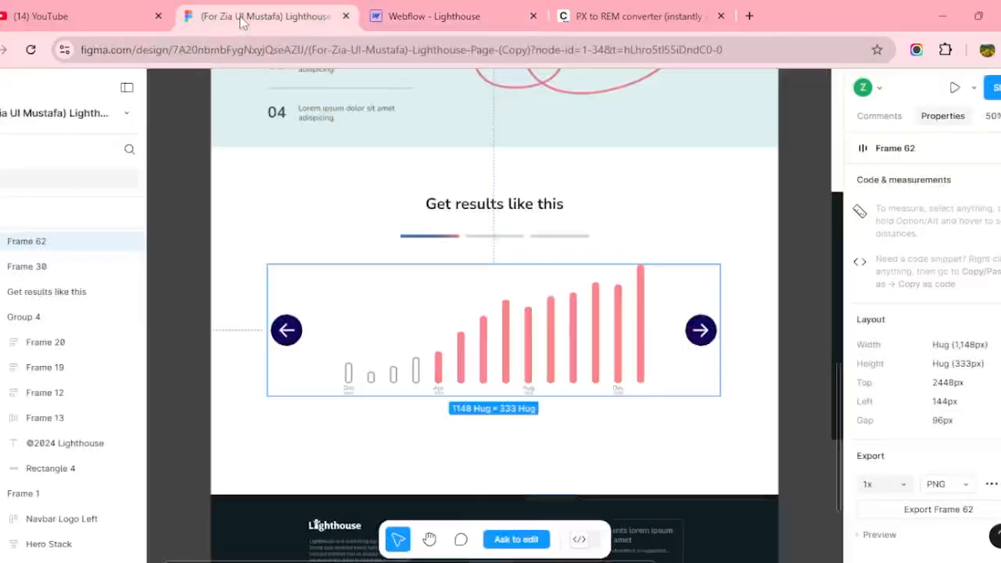
pyautogui.scroll(5, 509, 314)
pyautogui.scroll(5, 506, 312)
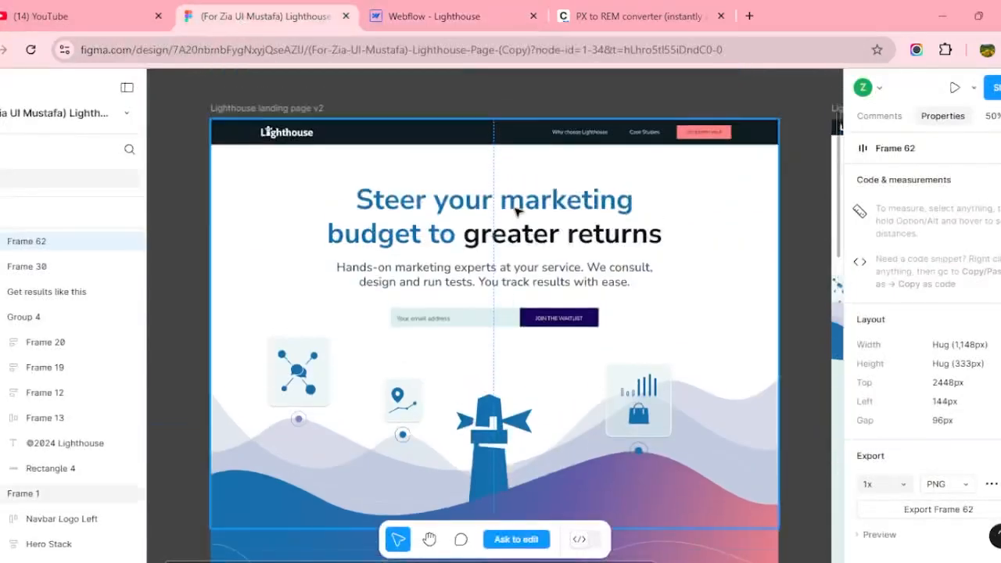
pyautogui.doubleClick(516, 208)
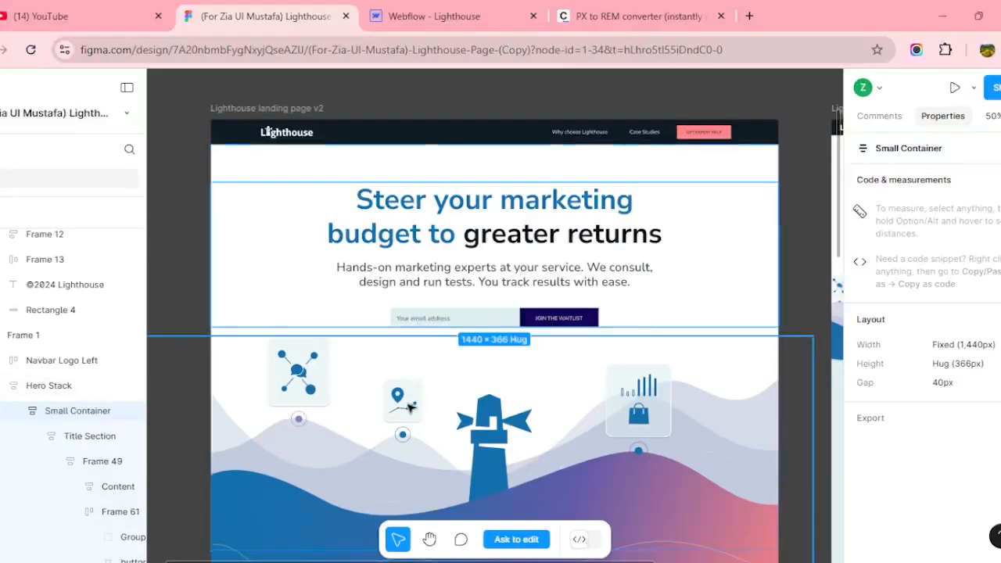
pyautogui.click(637, 16)
# Convert 80 px to 5 rem in NekoCalc and return to the Webflow designer.
pyautogui.doubleClick(353, 244)
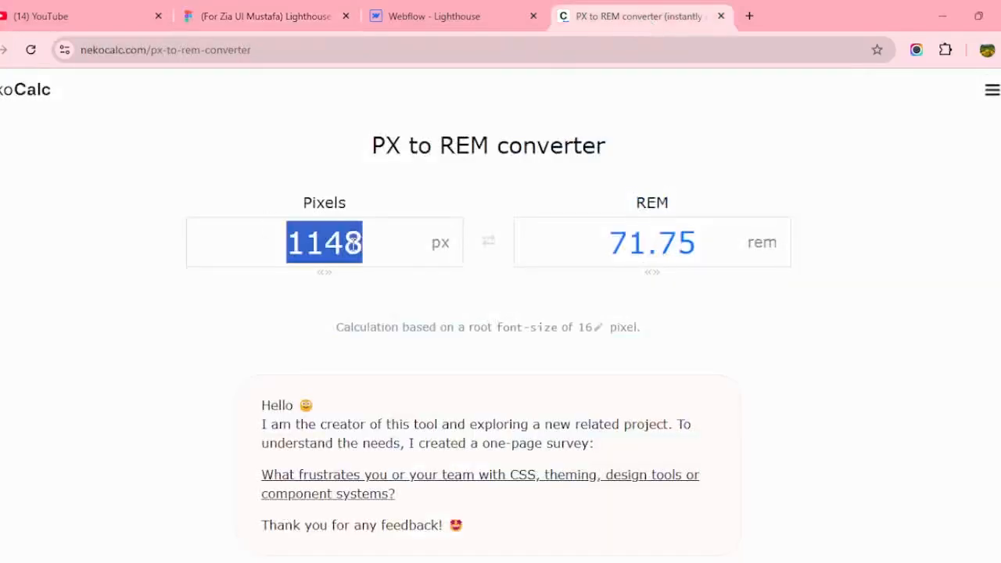
pyautogui.write('80')
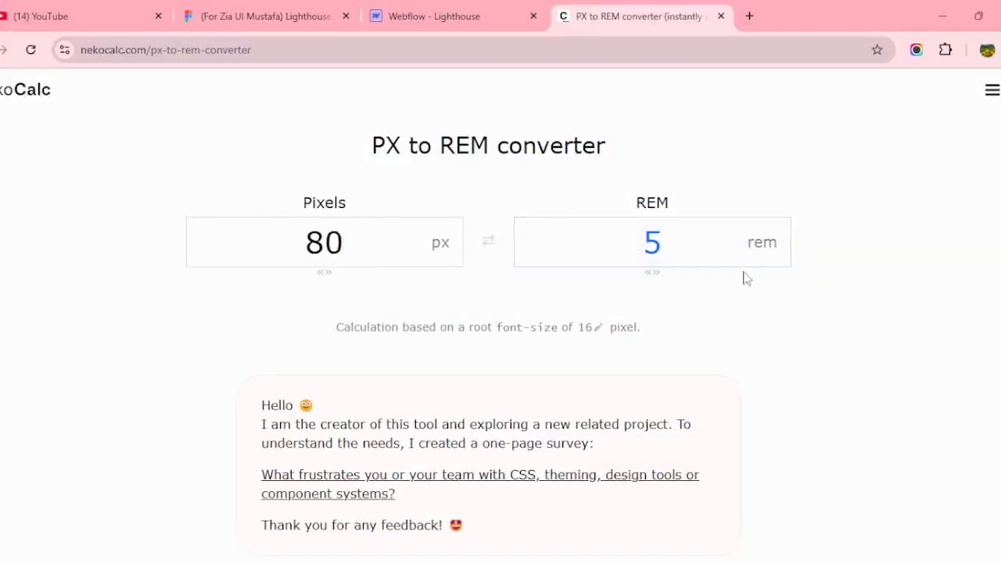
pyautogui.click(438, 15)
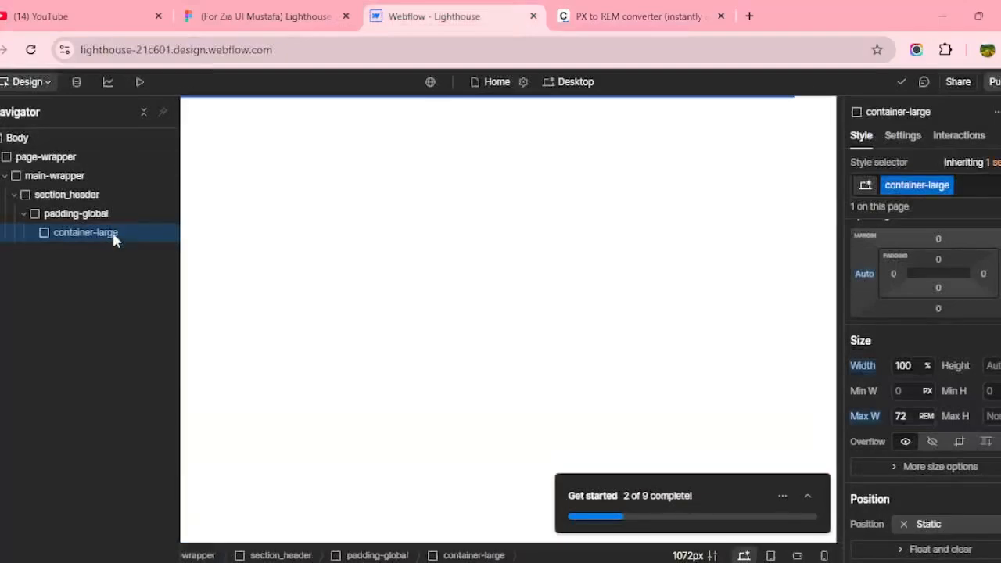
pyautogui.click(236, 22)
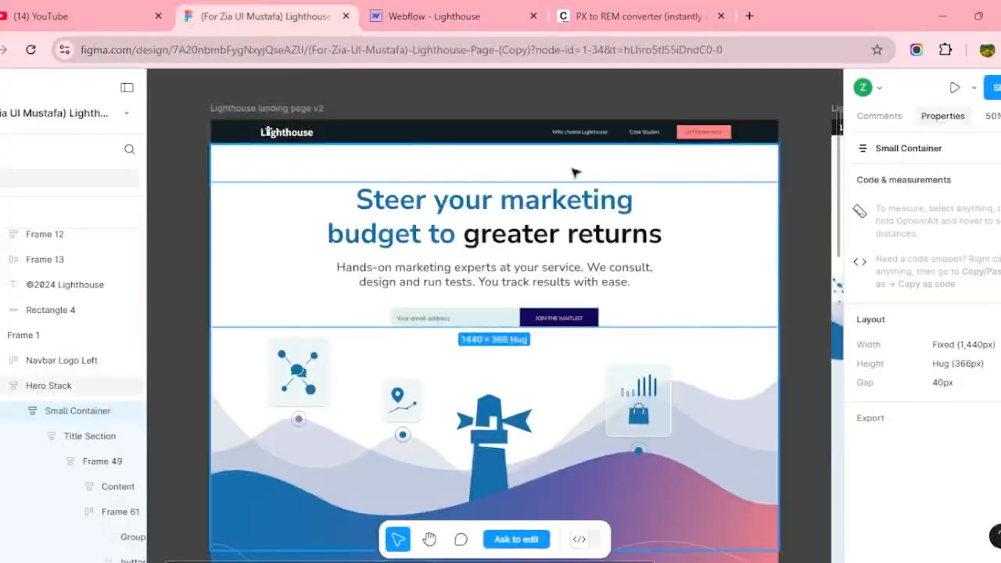
pyautogui.click(458, 17)
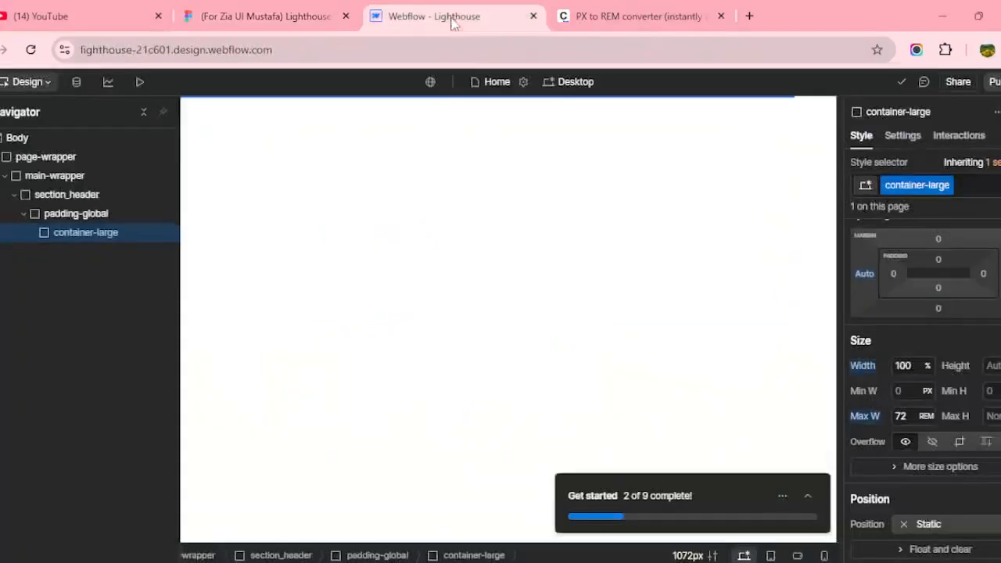
# Add a Div Block inside container-large with the new class padding-section-medium.
pyautogui.press('a')
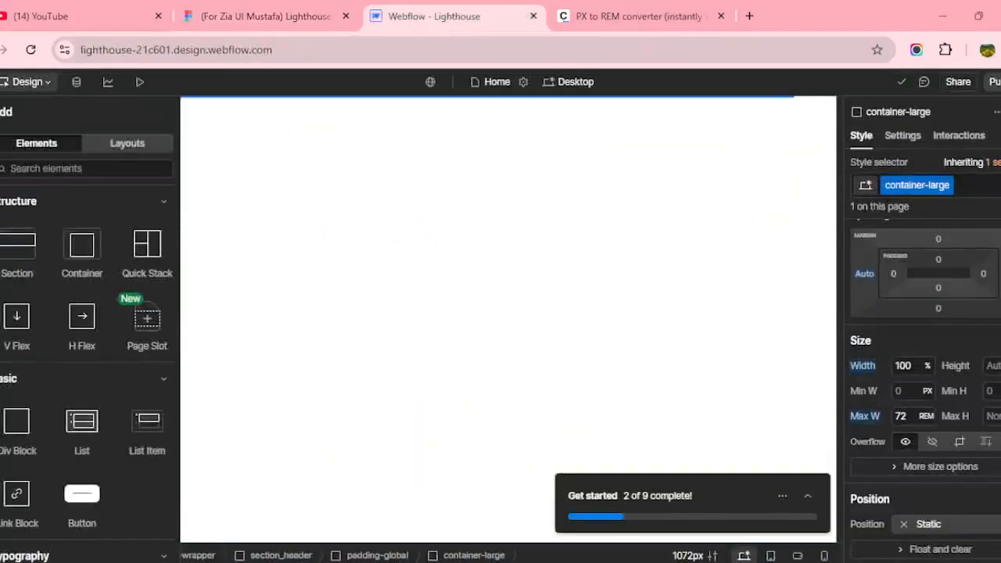
pyautogui.click(11, 423)
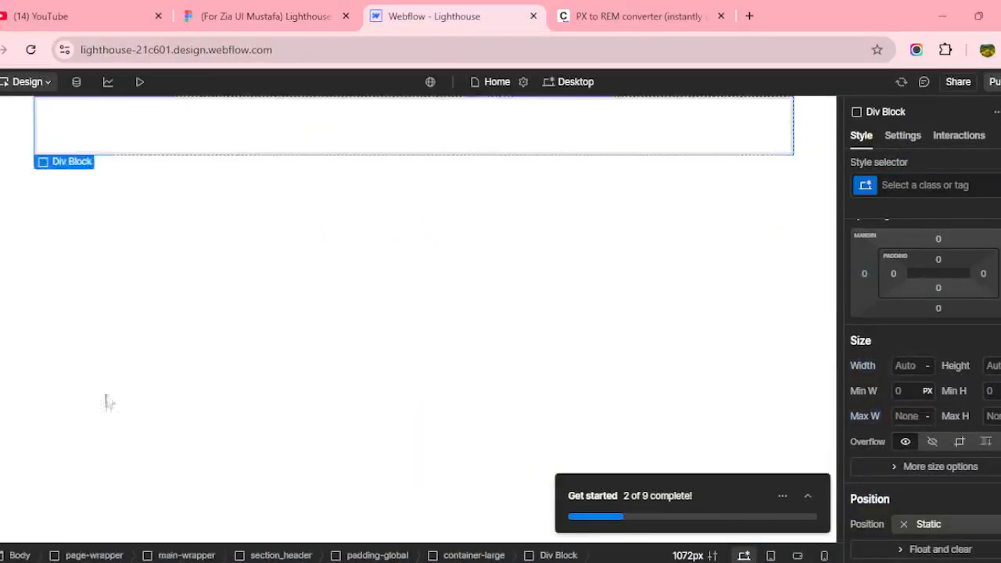
pyautogui.click(919, 183)
pyautogui.write('pa')
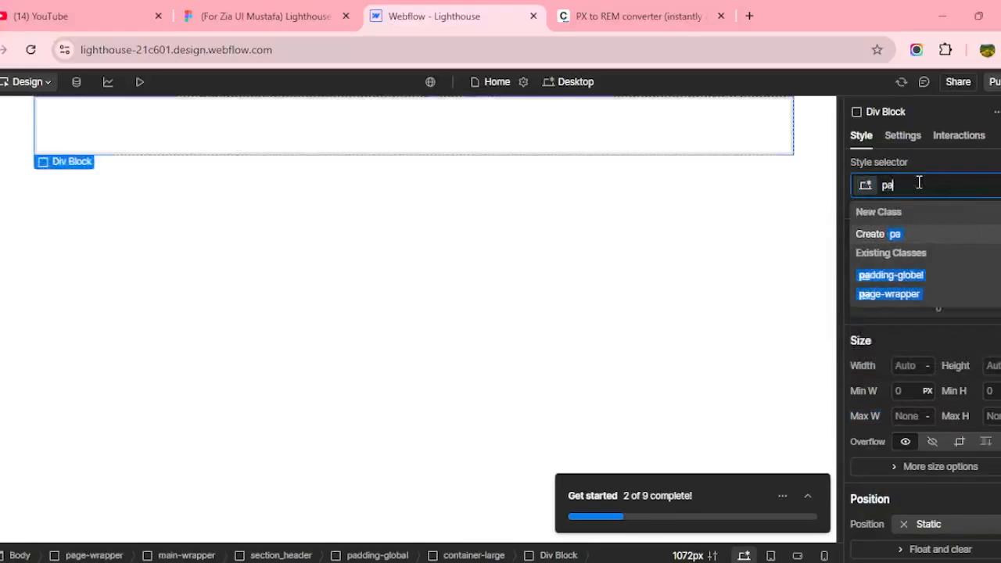
pyautogui.write('dding-se')
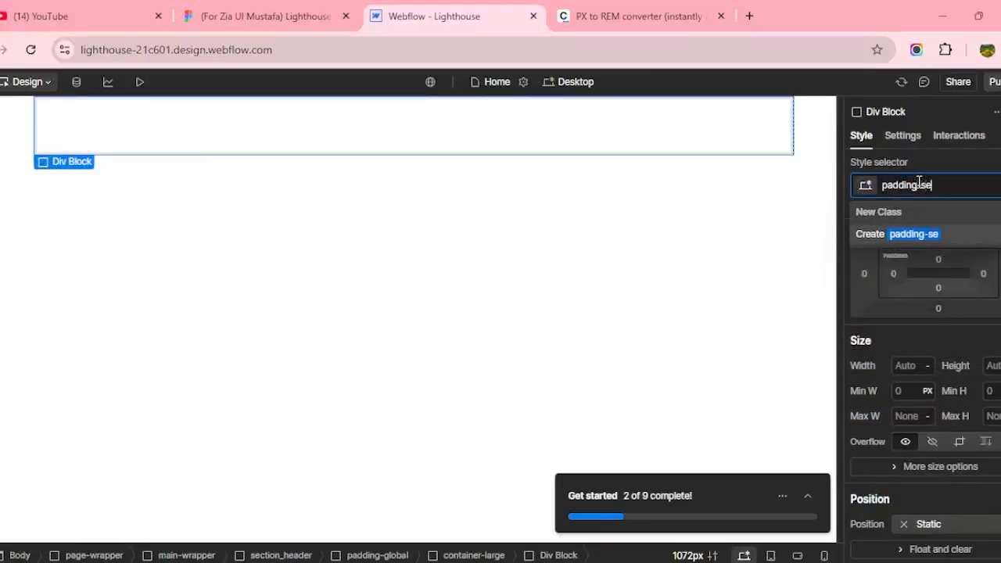
pyautogui.write('ction-medium')
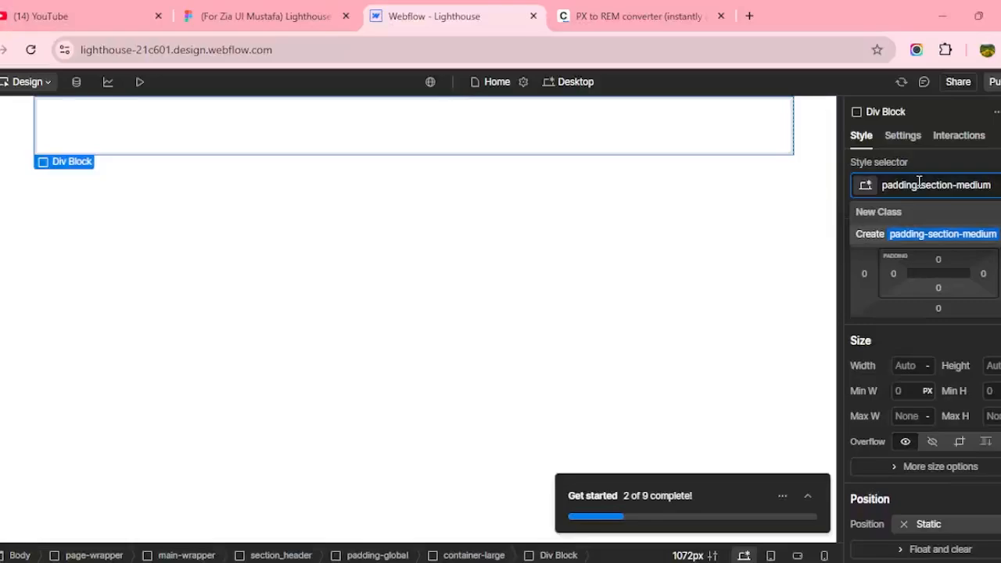
pyautogui.press('Return')
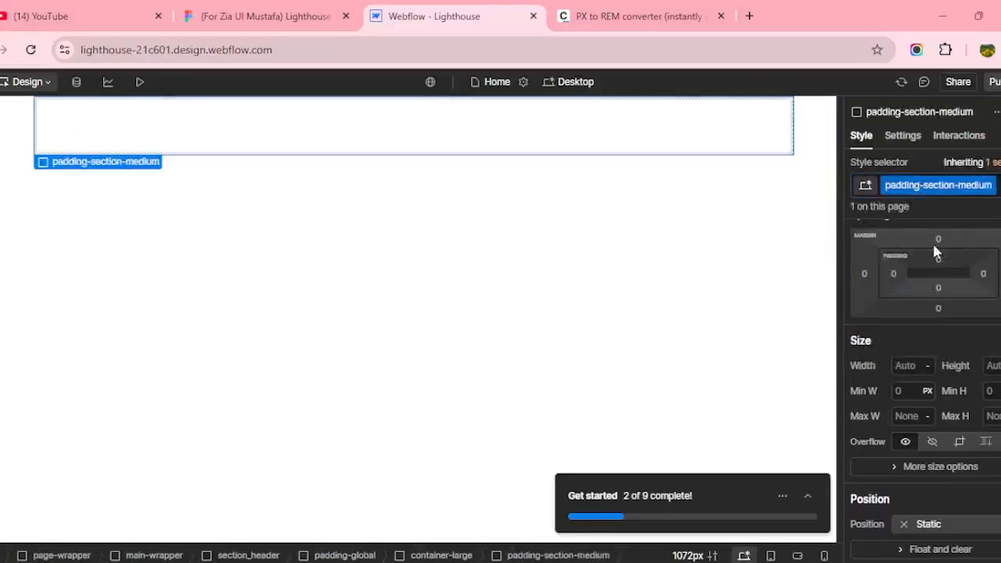
# Give padding-section-medium 5rem top and 5rem bottom padding.
pyautogui.click(938, 259)
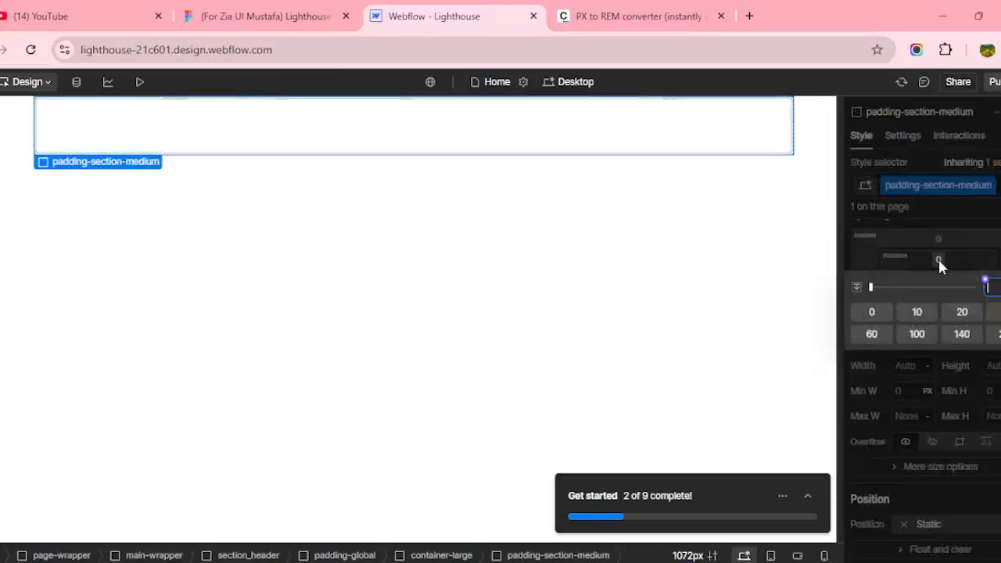
pyautogui.write('5rem')
pyautogui.press('Return')
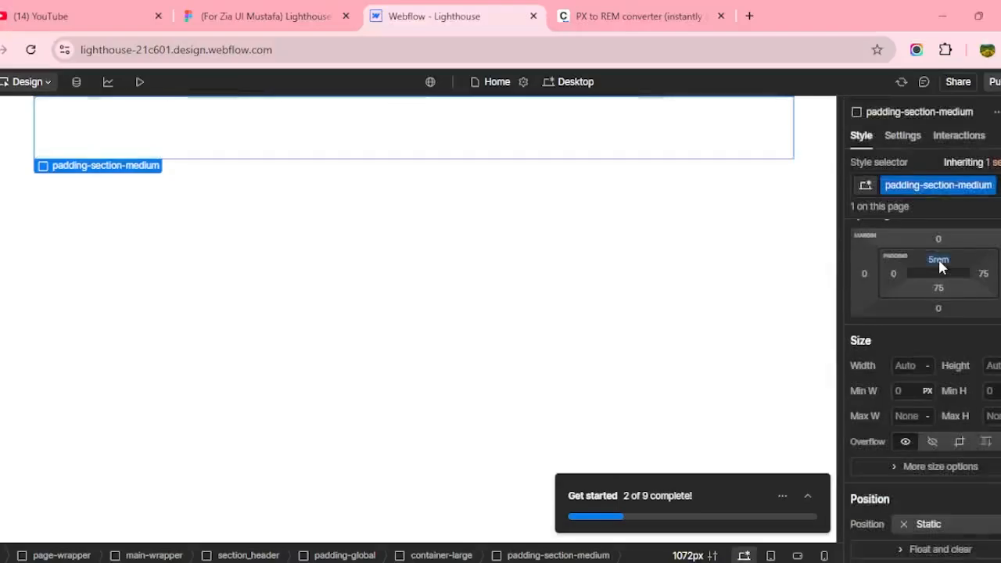
pyautogui.click(938, 288)
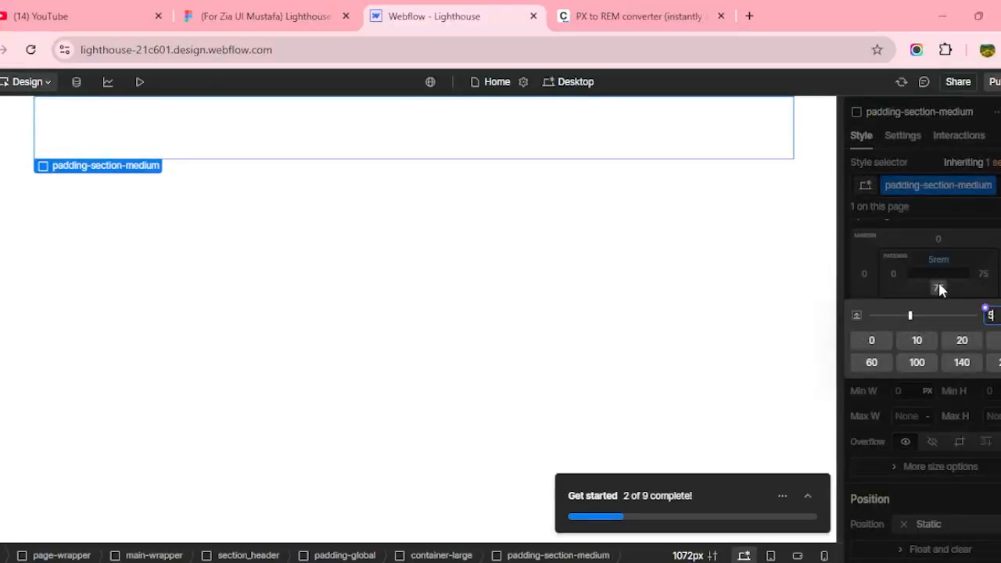
pyautogui.write('5rem')
pyautogui.press('Return')
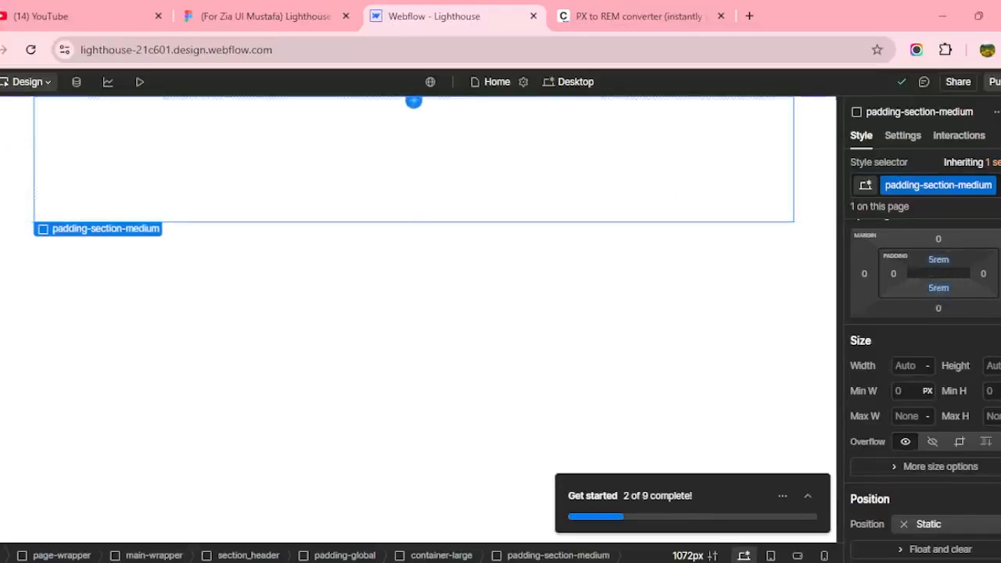
# Insert a Div Block inside padding-section-medium.
pyautogui.click(4, 113)
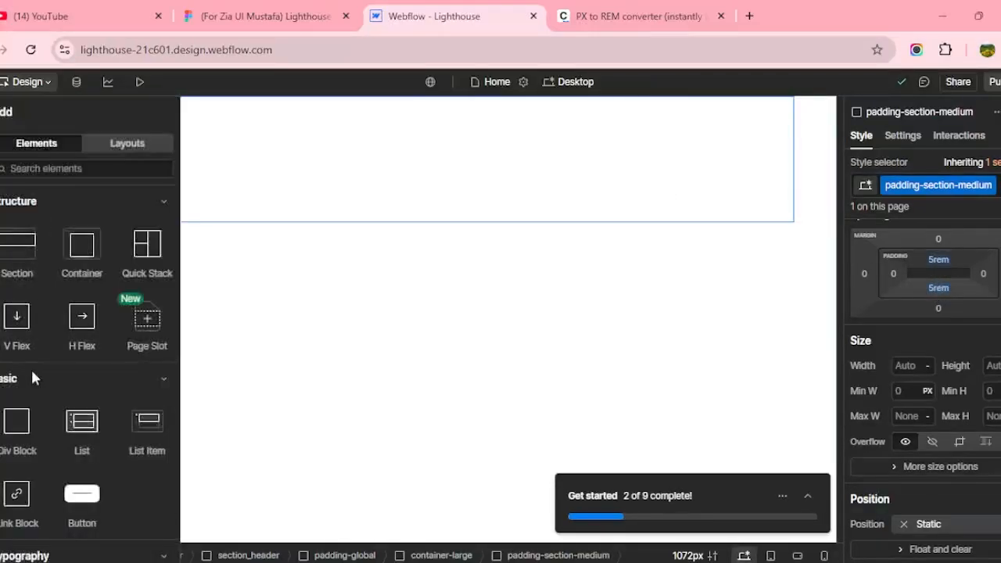
pyautogui.click(27, 423)
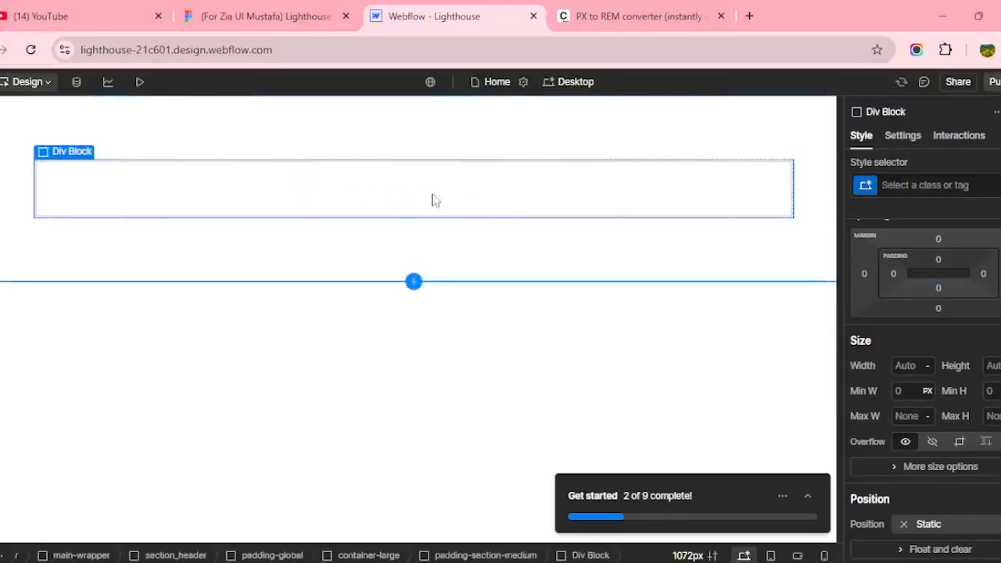
pyautogui.moveTo(74, 156)
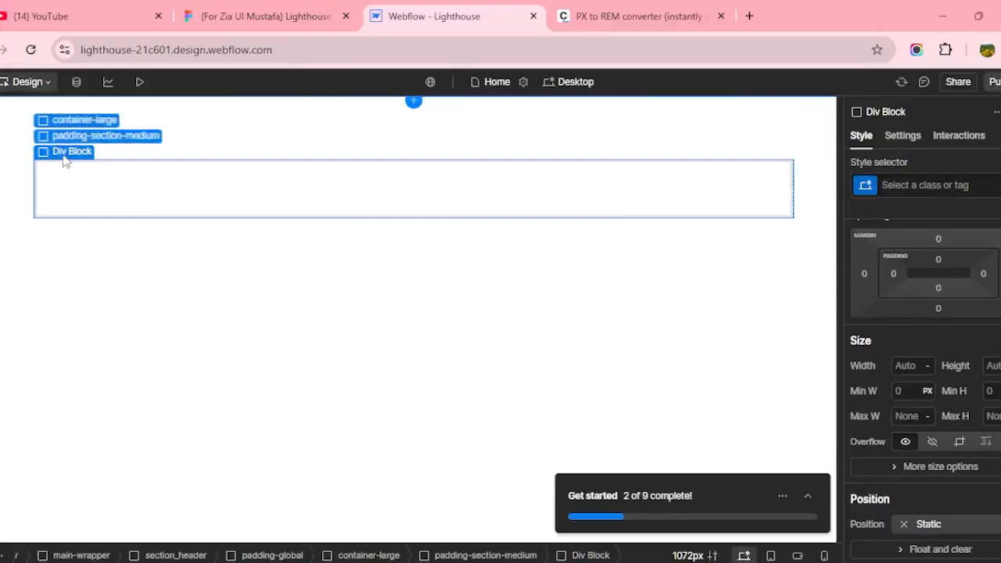
pyautogui.click(61, 141)
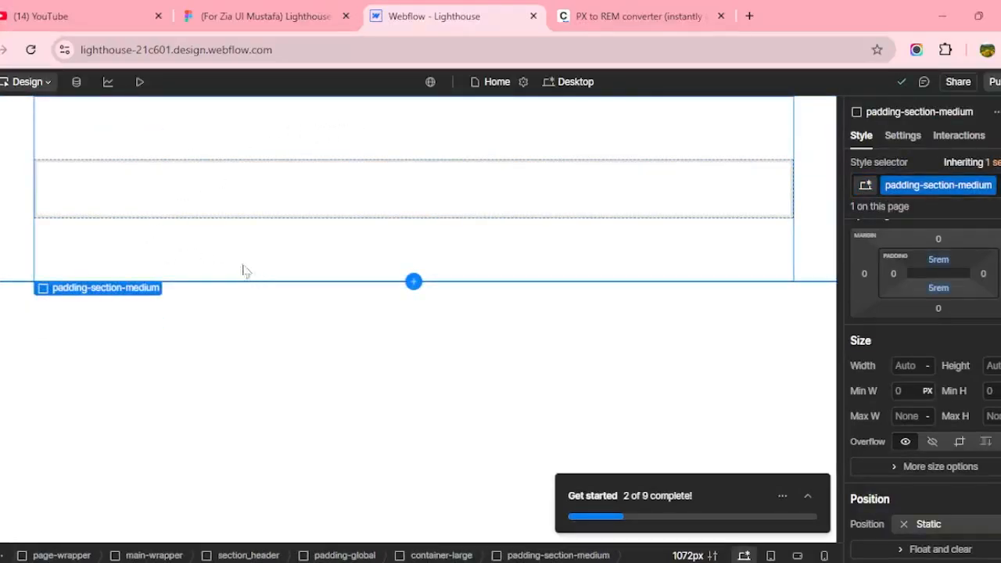
# Compare the hero with Figma, select the new empty div and show the Navigator.
pyautogui.click(219, 19)
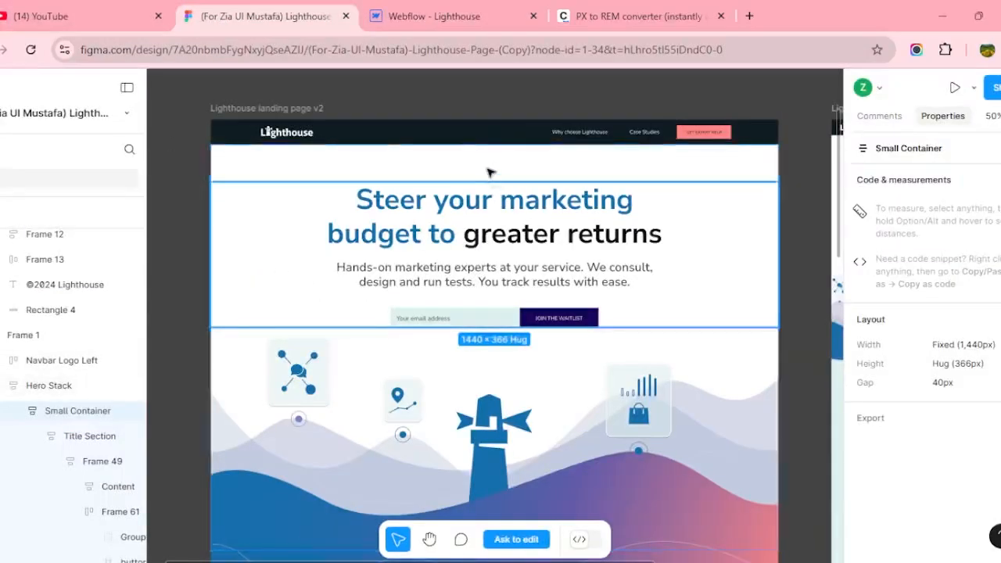
pyautogui.click(420, 7)
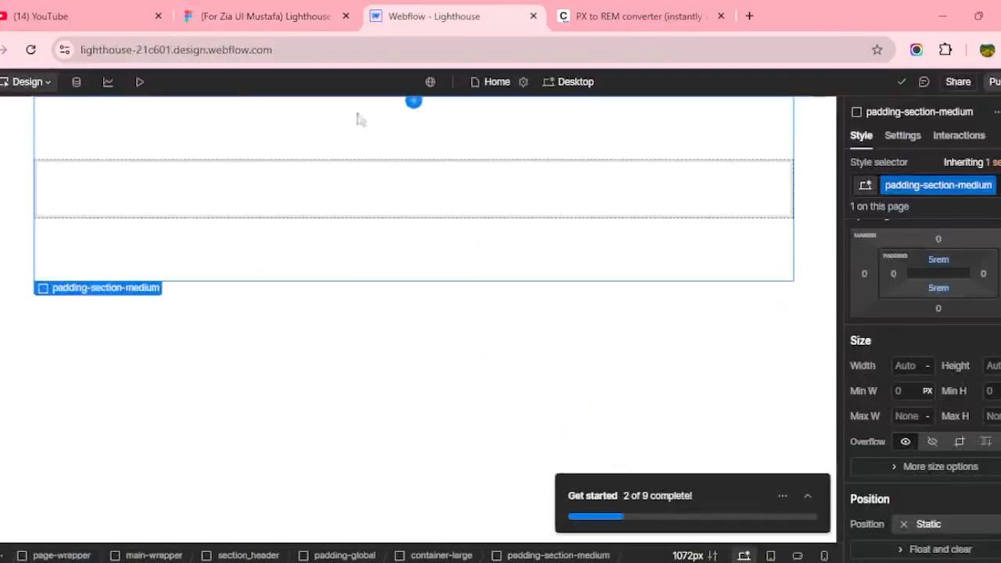
pyautogui.click(367, 210)
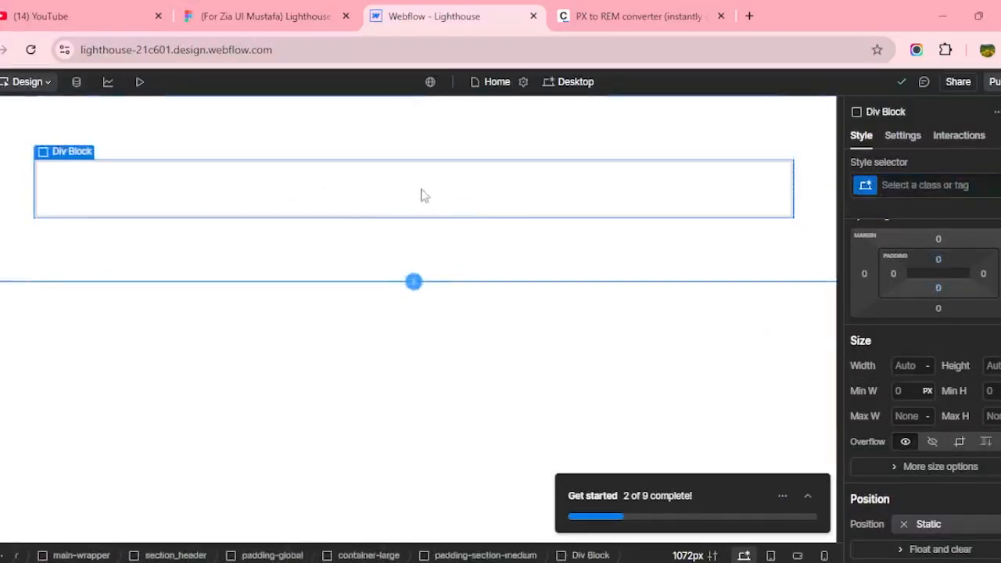
pyautogui.click(258, 15)
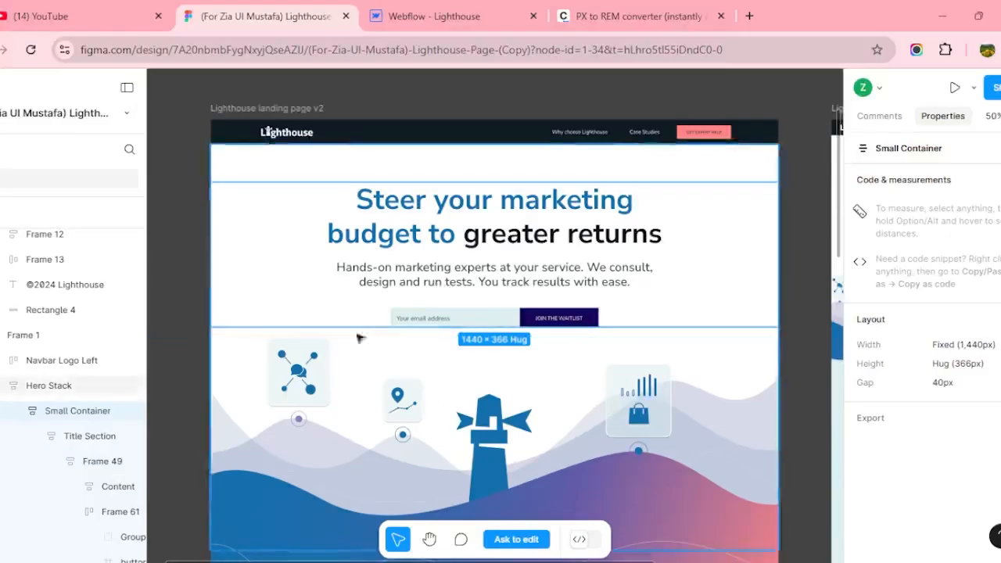
pyautogui.click(400, 13)
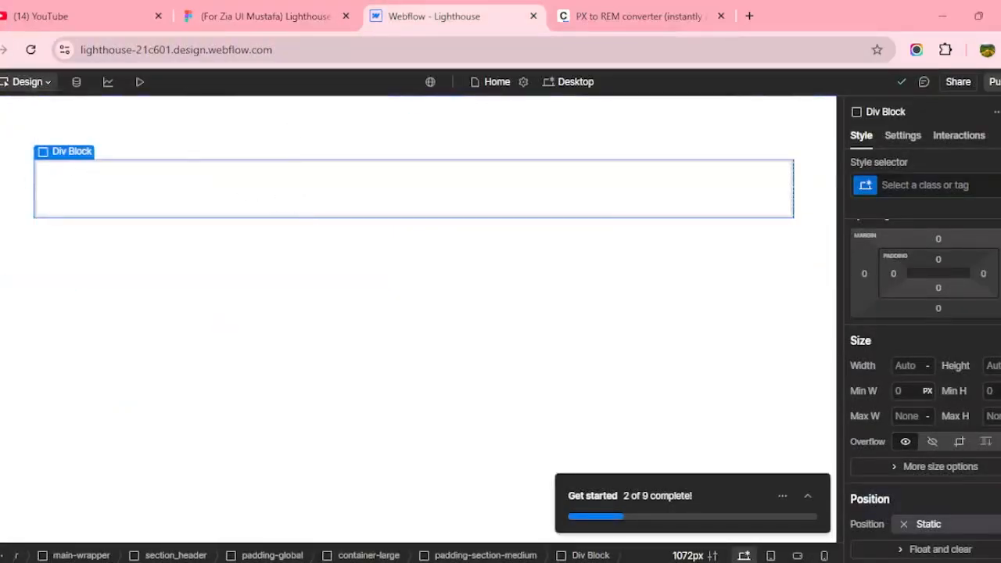
pyautogui.press('z')
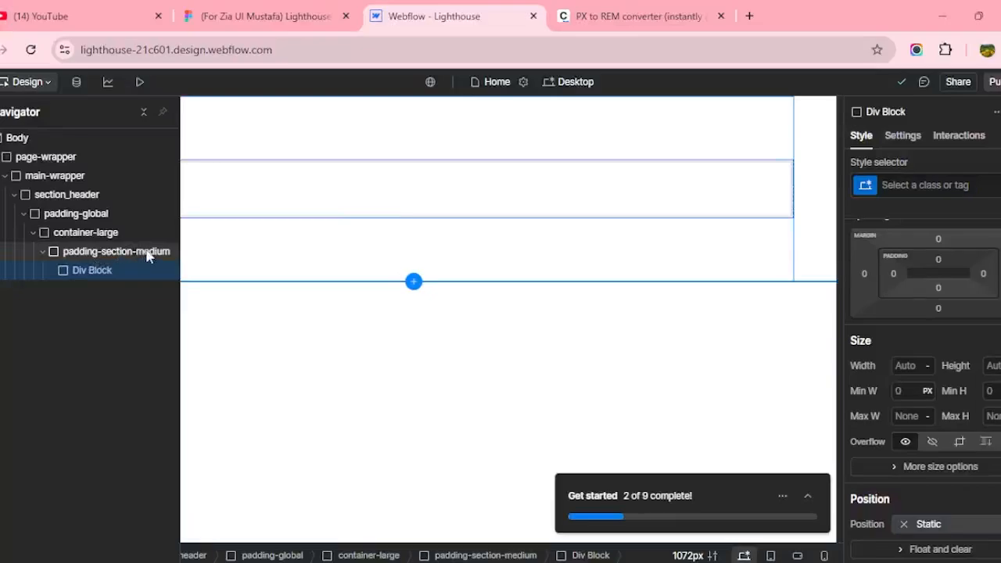
# After checking the Figma hero, give the empty Div Block the new class header_component.
pyautogui.click(258, 16)
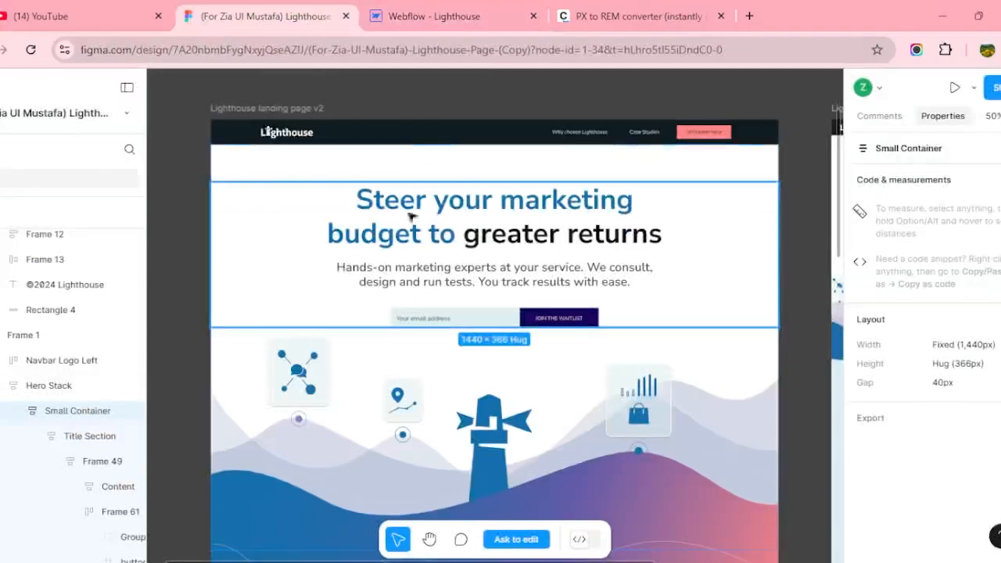
pyautogui.click(418, 9)
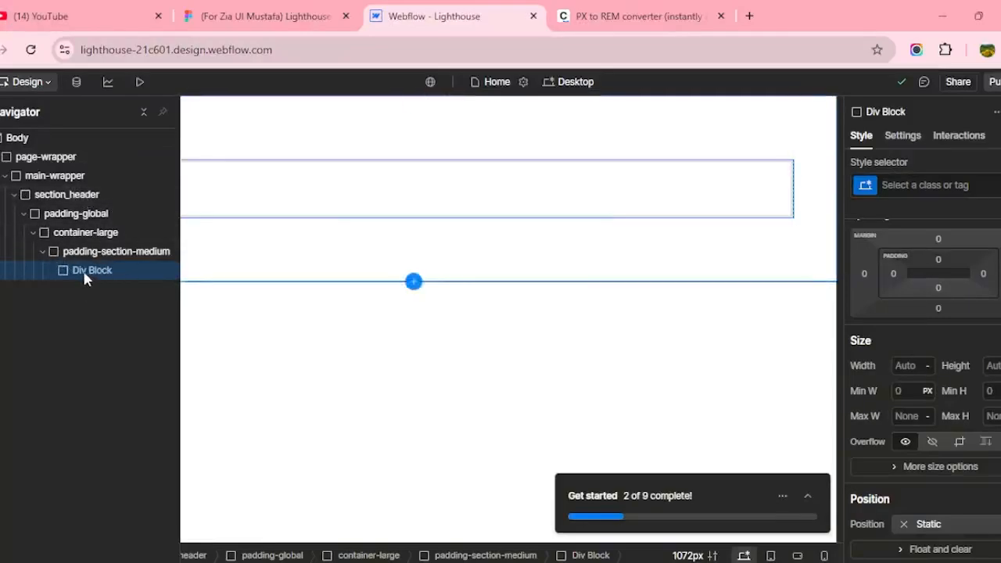
pyautogui.click(262, 16)
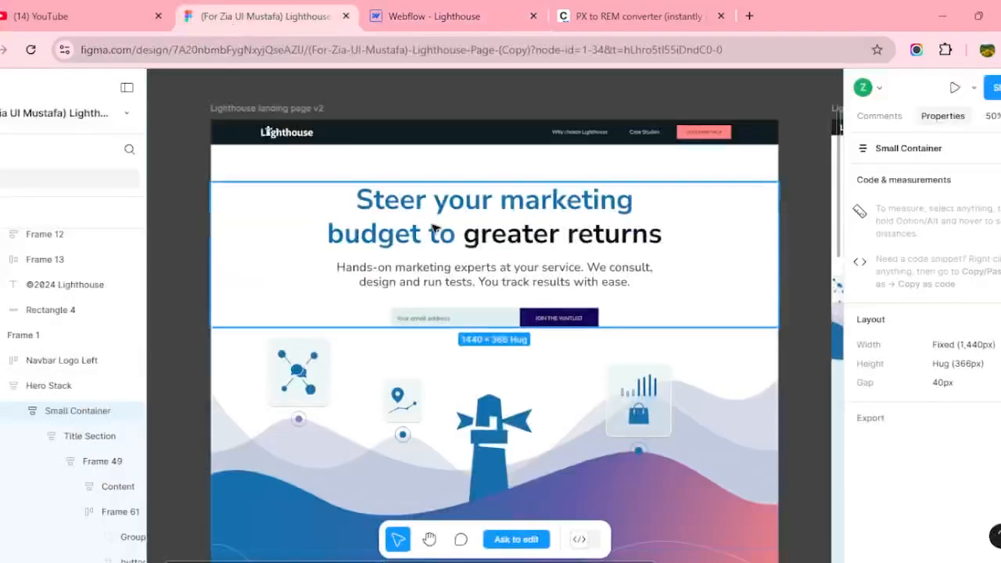
pyautogui.click(429, 15)
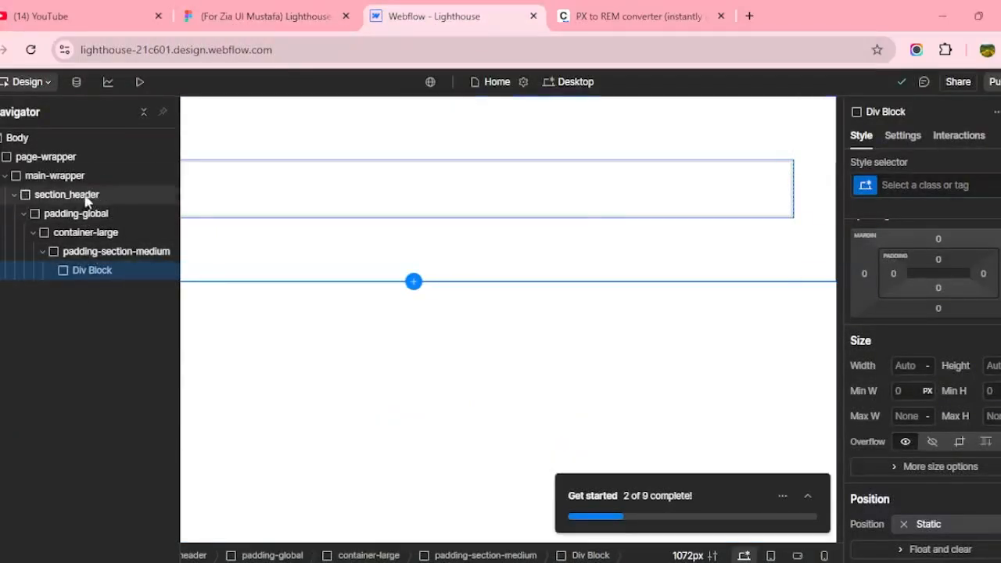
pyautogui.click(901, 186)
pyautogui.write('h')
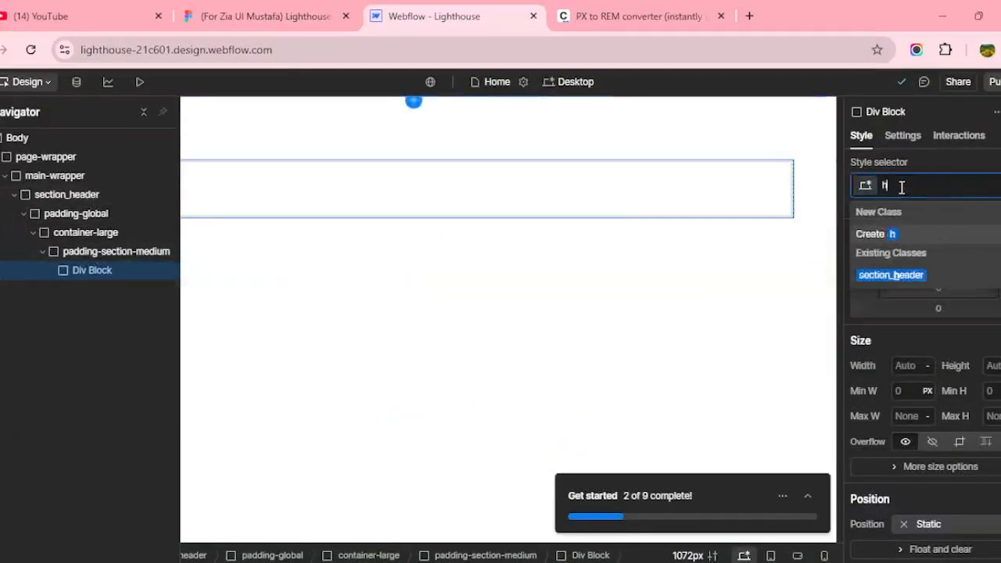
pyautogui.write('eader_')
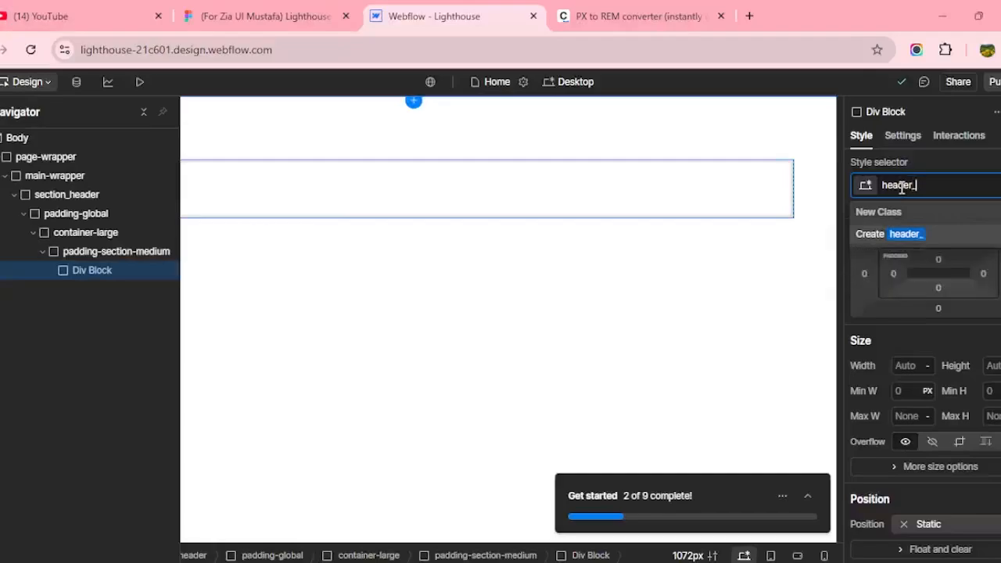
pyautogui.write('component')
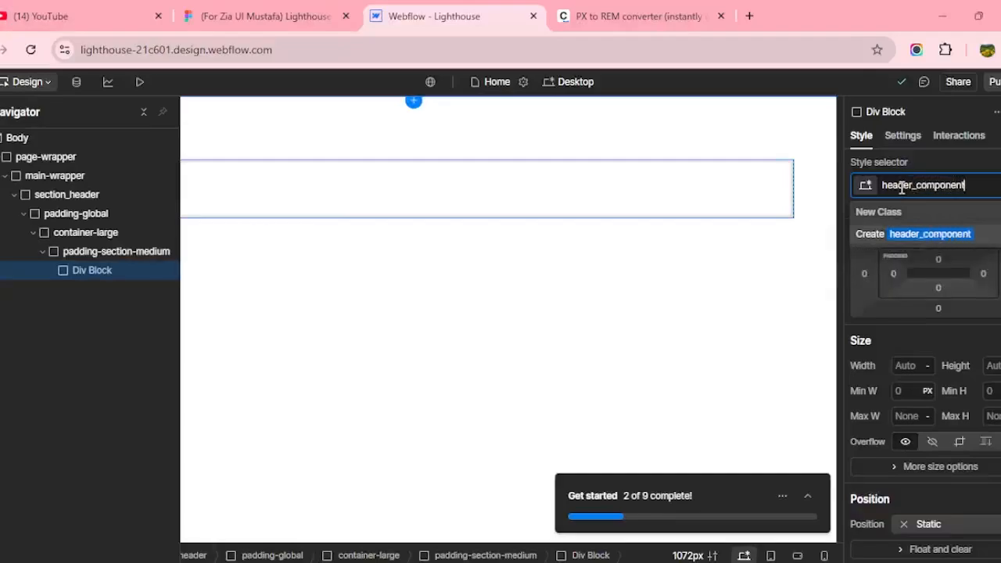
pyautogui.press('Return')
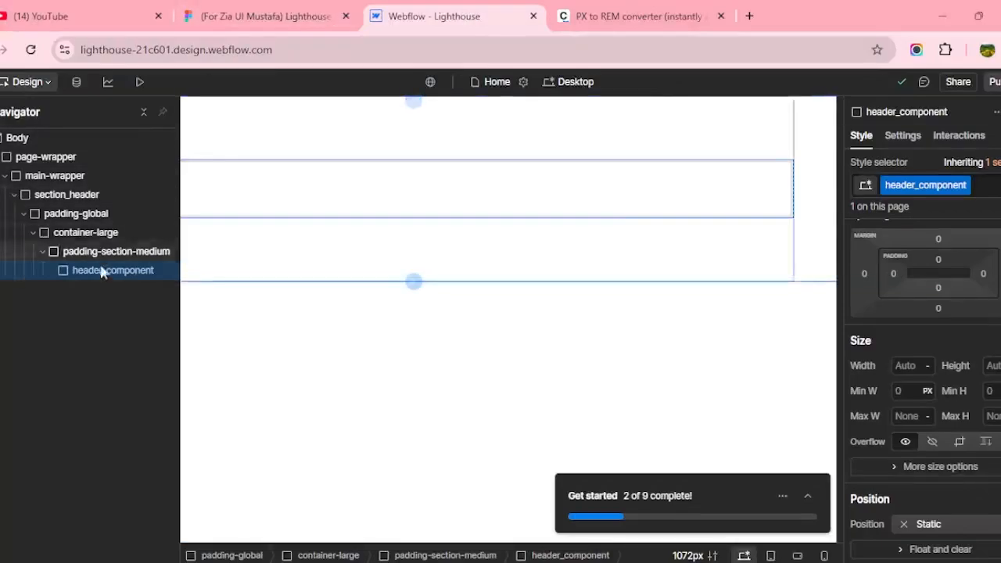
# Drill into Figma's hero Title Section to select the headline and read its 851 px width.
pyautogui.click(246, 9)
pyautogui.click(467, 207)
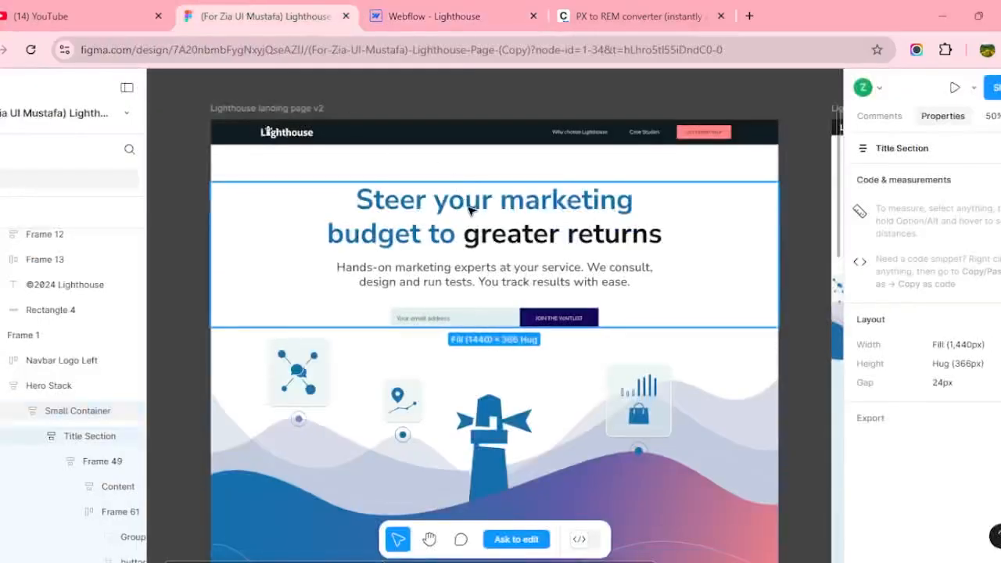
pyautogui.doubleClick(469, 209)
pyautogui.doubleClick(469, 208)
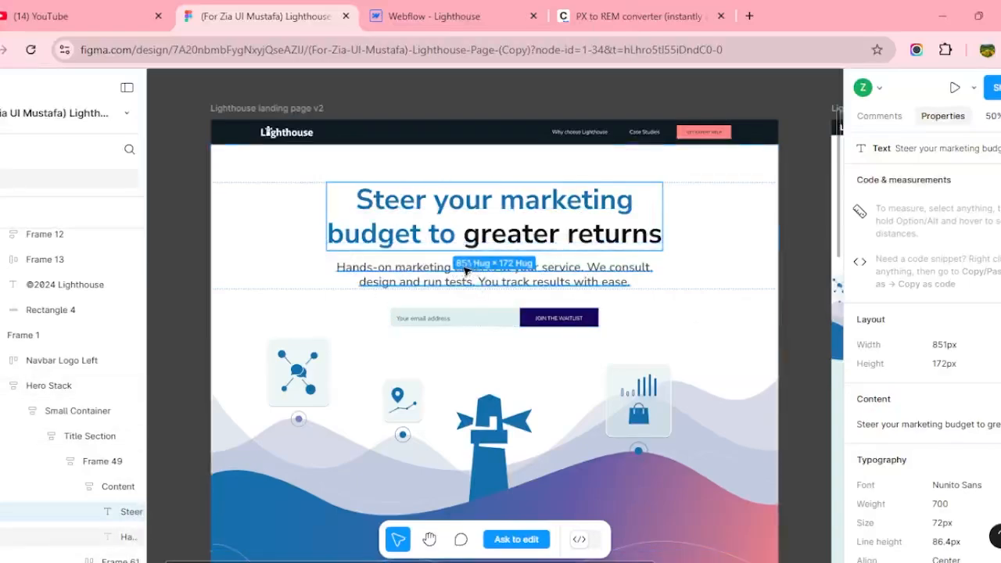
# Convert 851 px to 53.188 rem in NekoCalc and return to Webflow.
pyautogui.click(637, 16)
pyautogui.doubleClick(358, 230)
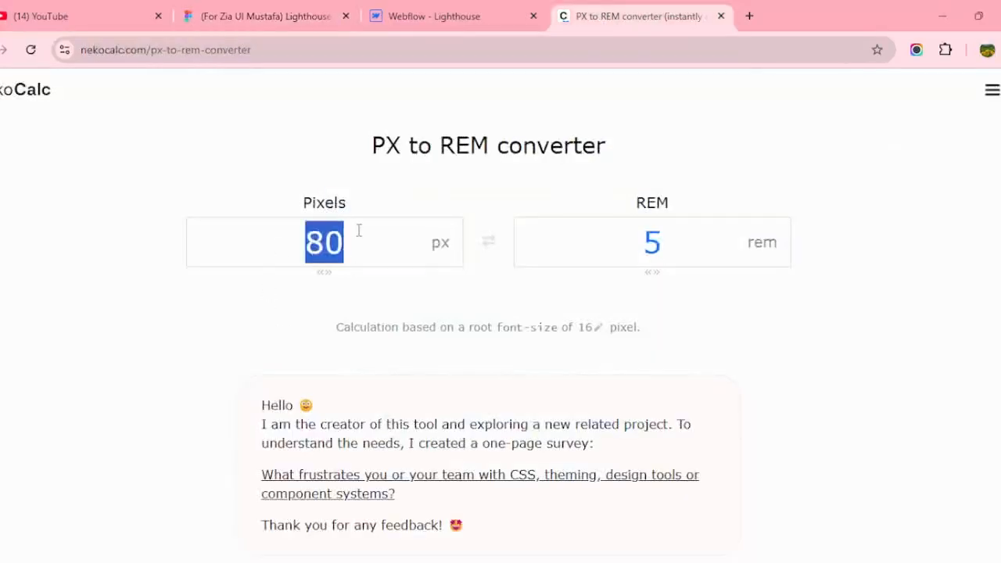
pyautogui.write('851')
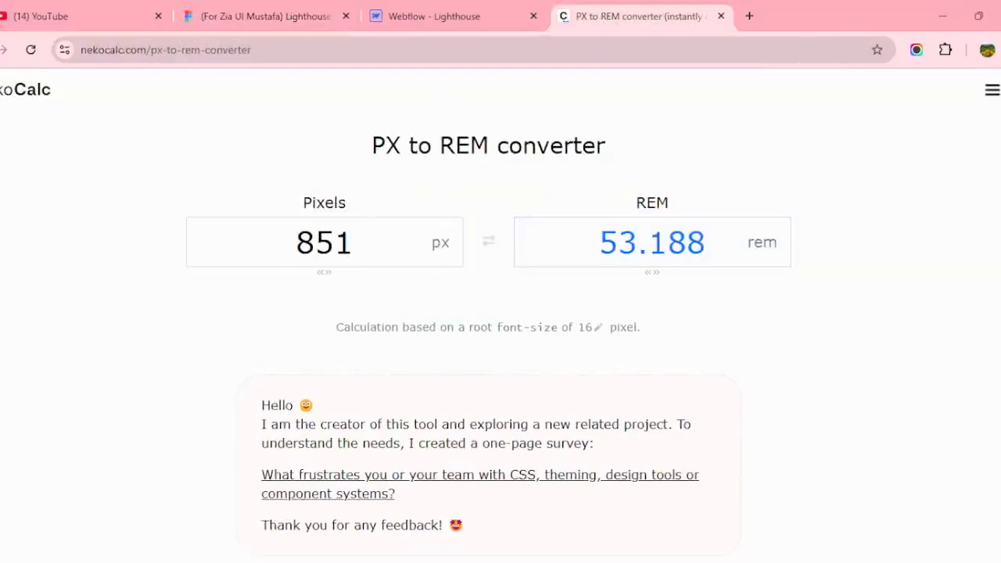
pyautogui.click(440, 12)
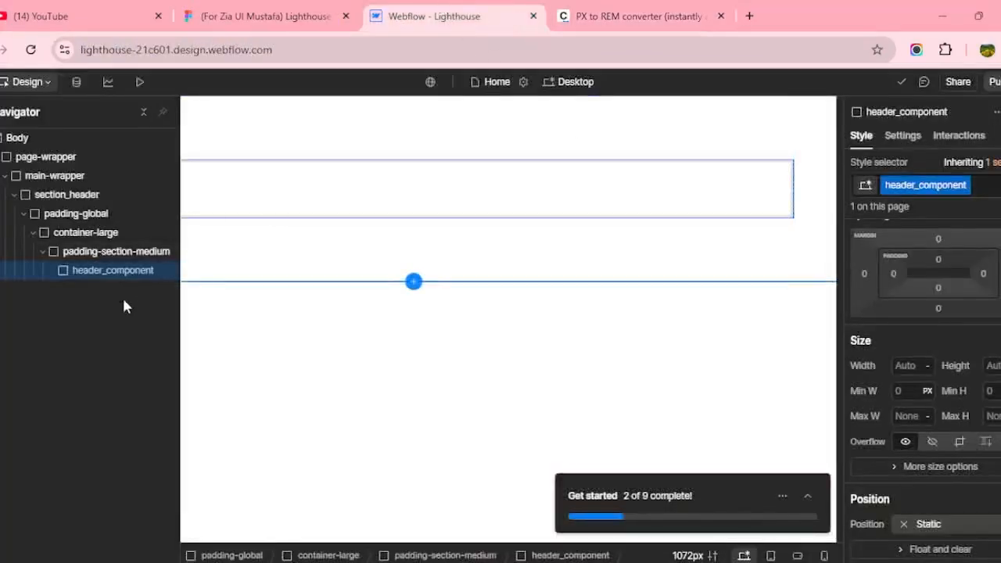
# Set header_component's max width to 53rem and its width to 100%.
pyautogui.click(279, 10)
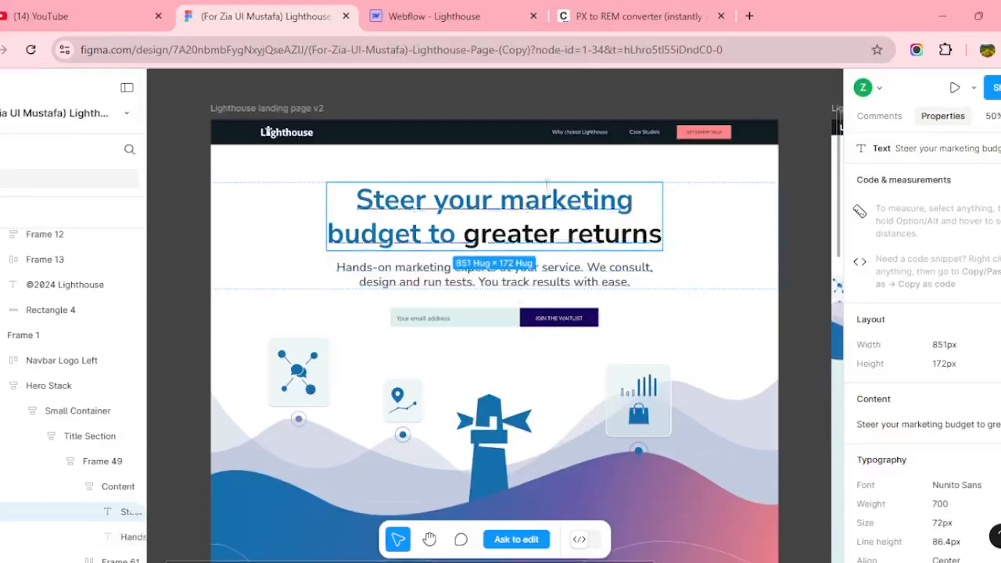
pyautogui.click(599, 19)
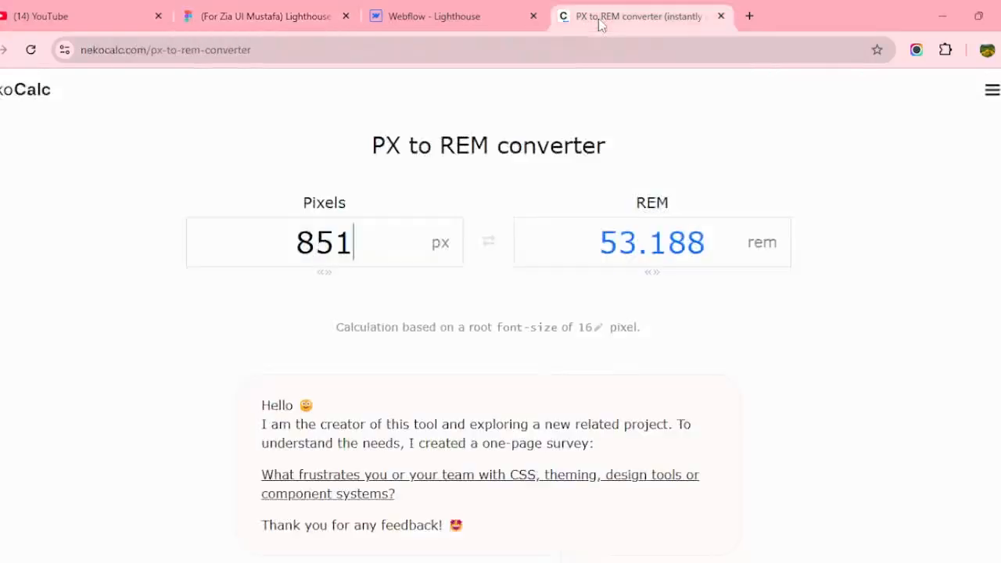
pyautogui.click(449, 14)
pyautogui.click(905, 416)
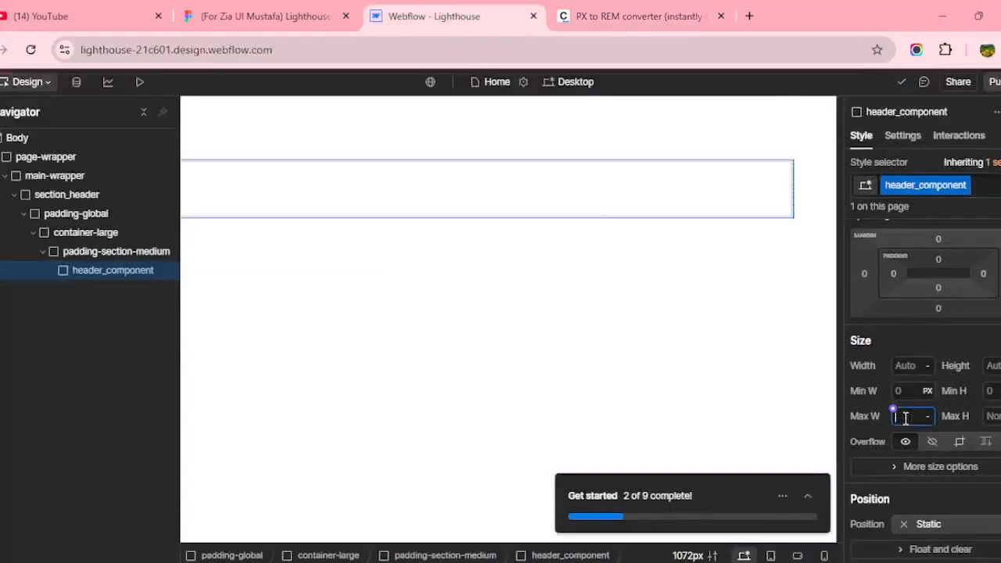
pyautogui.write('53rem')
pyautogui.press('Return')
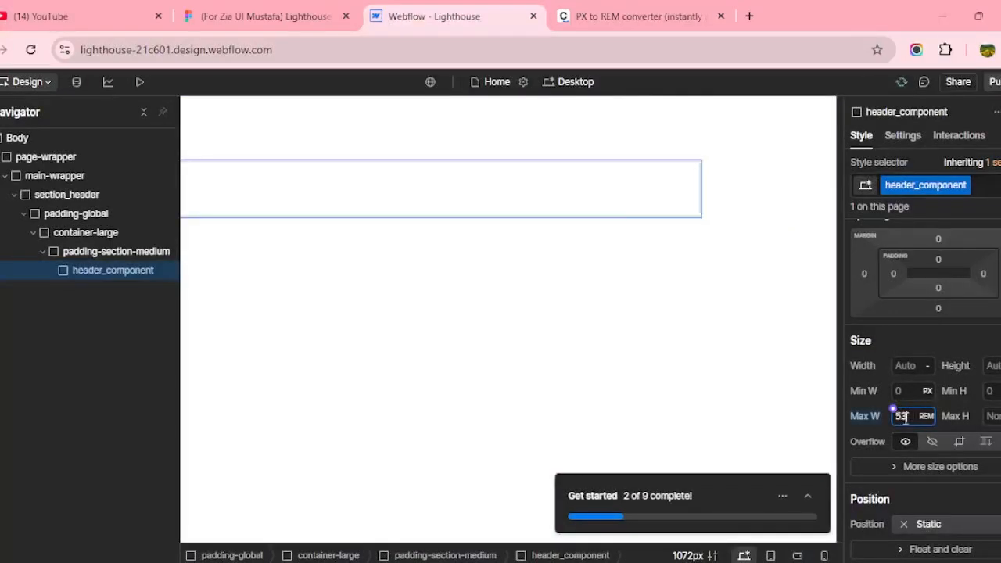
pyautogui.press('Escape')
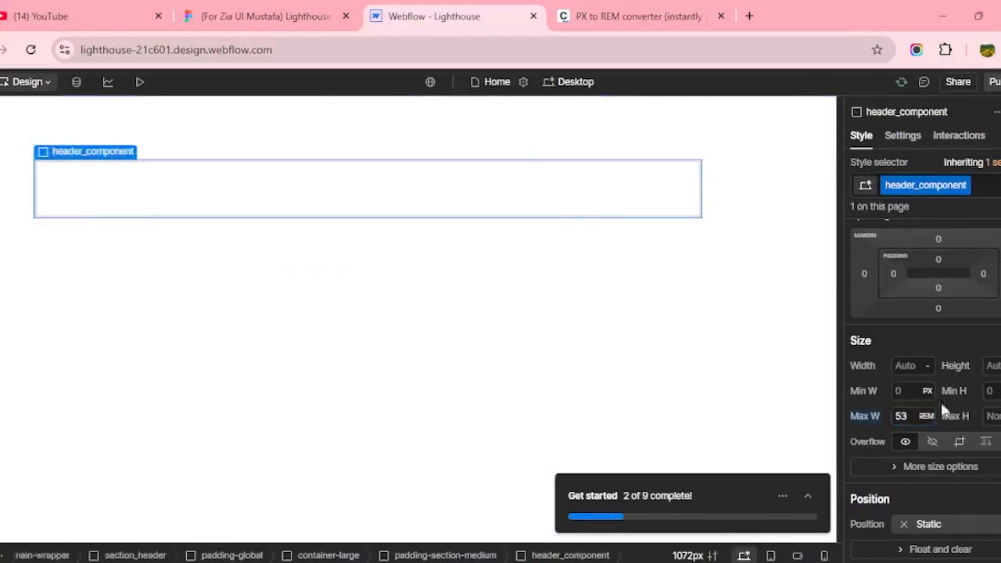
pyautogui.click(918, 365)
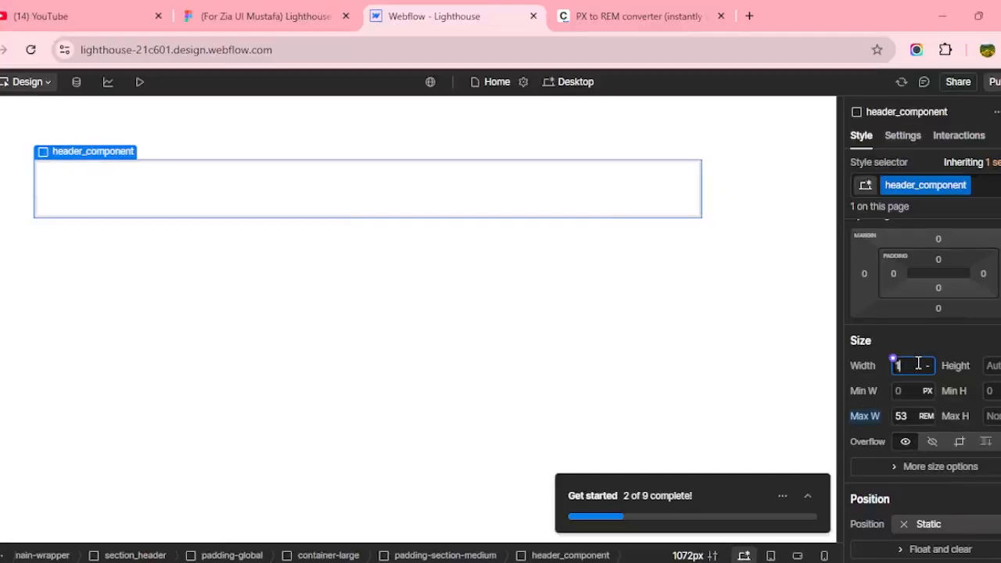
pyautogui.write('100%')
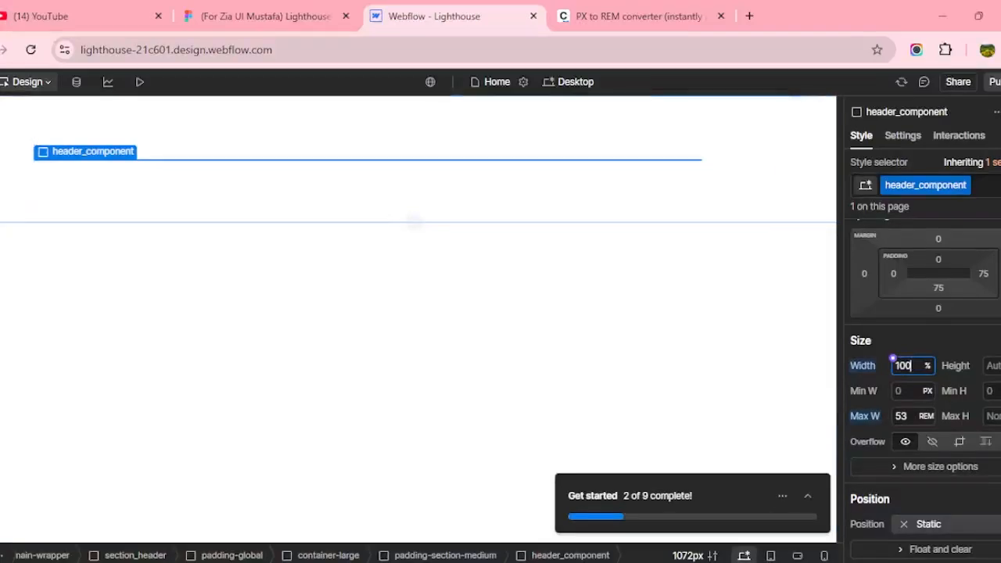
# Set header_component's left and right margins to Auto to centre it.
pyautogui.click(864, 273)
pyautogui.click(872, 341)
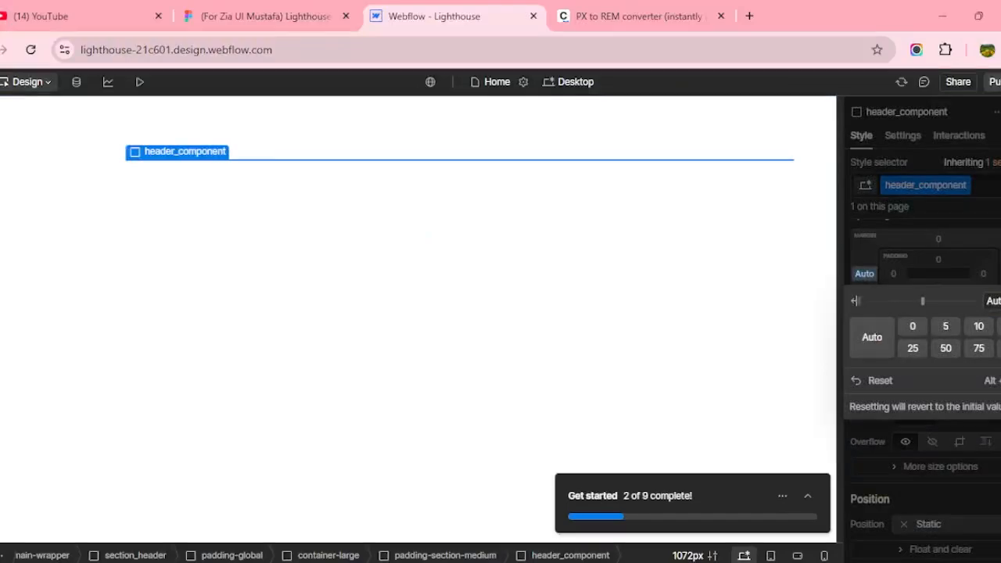
pyautogui.click(998, 273)
pyautogui.click(872, 335)
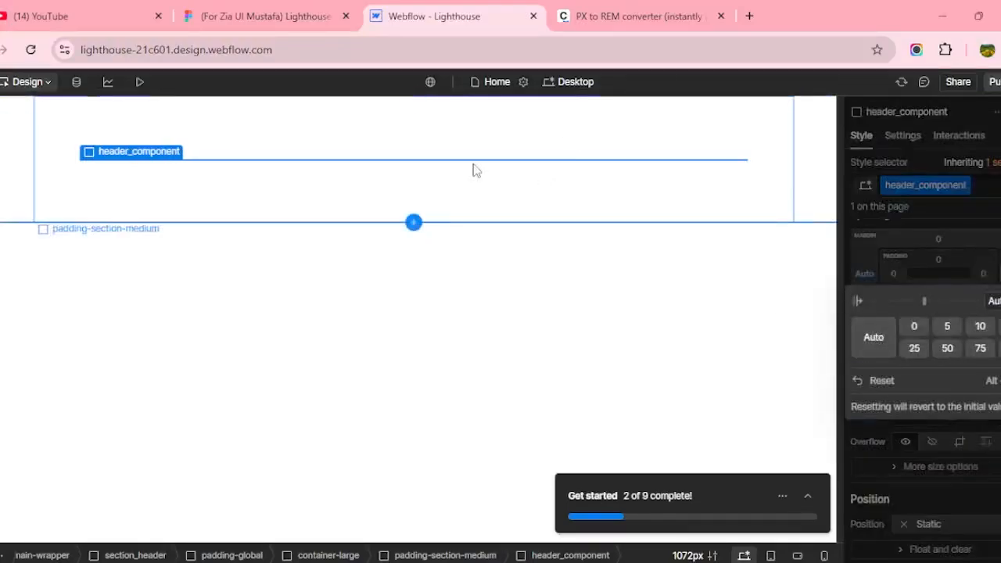
# Compare the mockup heading with the 851 px to 53.188 rem conversion.
pyautogui.click(264, 16)
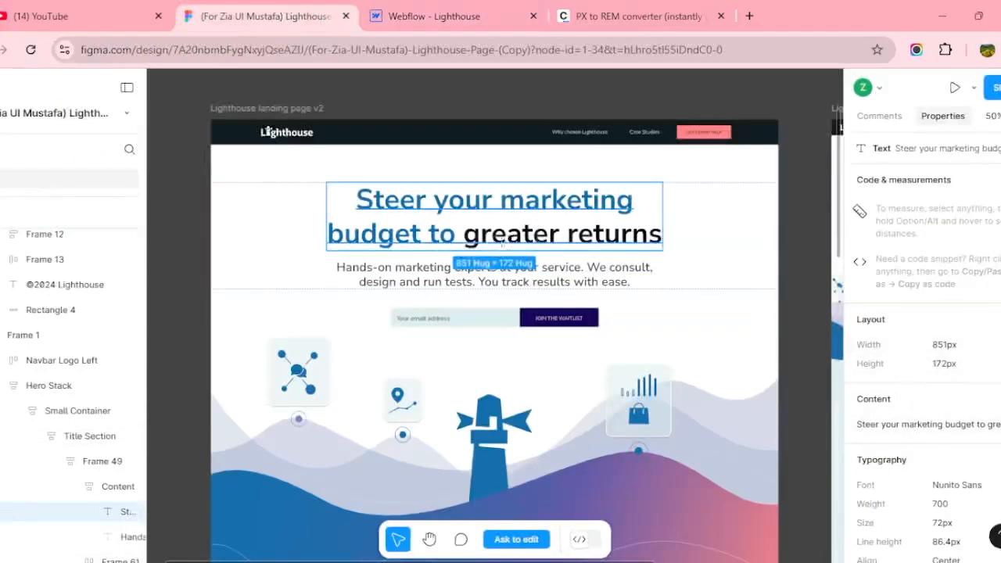
pyautogui.click(606, 8)
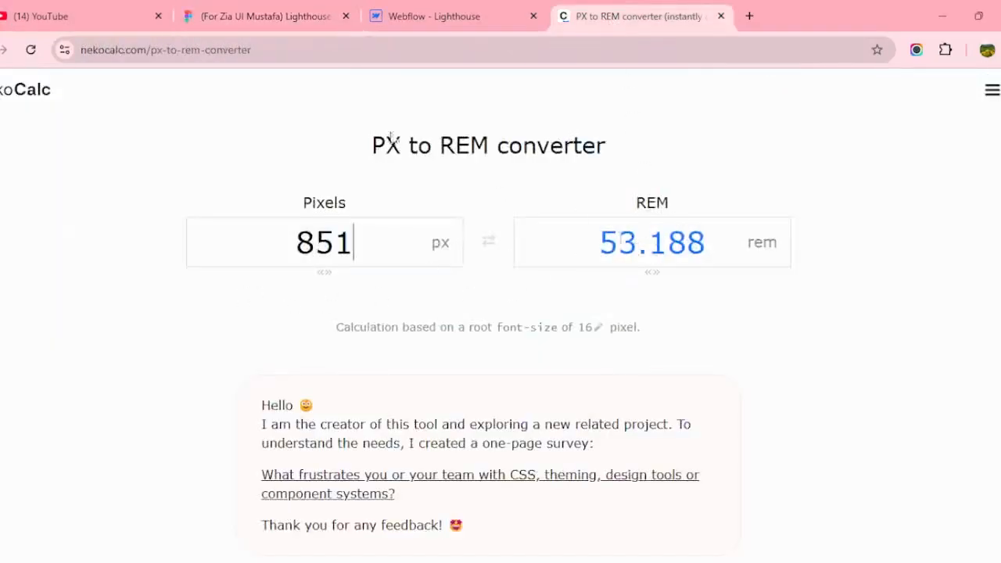
pyautogui.click(434, 16)
pyautogui.click(262, 14)
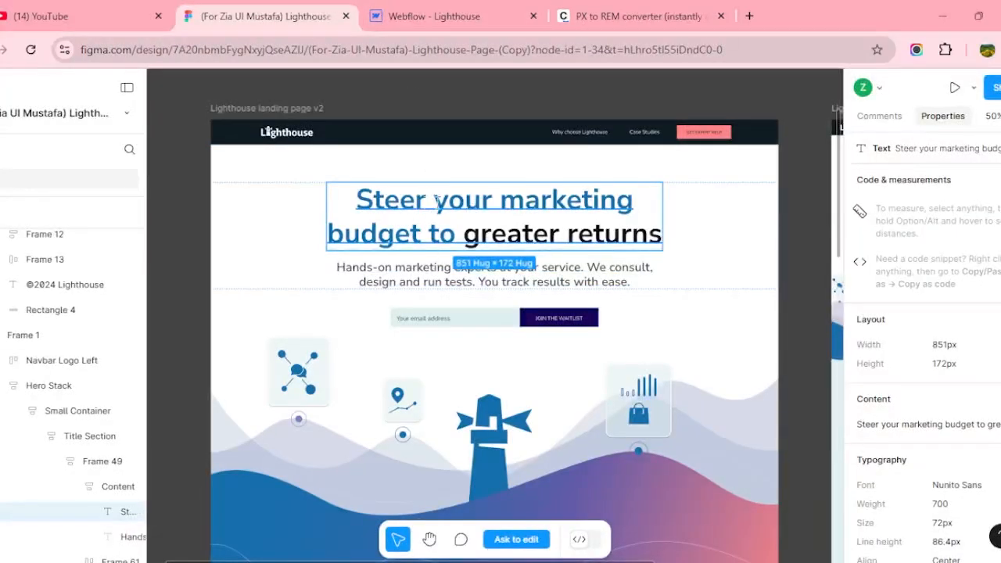
pyautogui.click(440, 19)
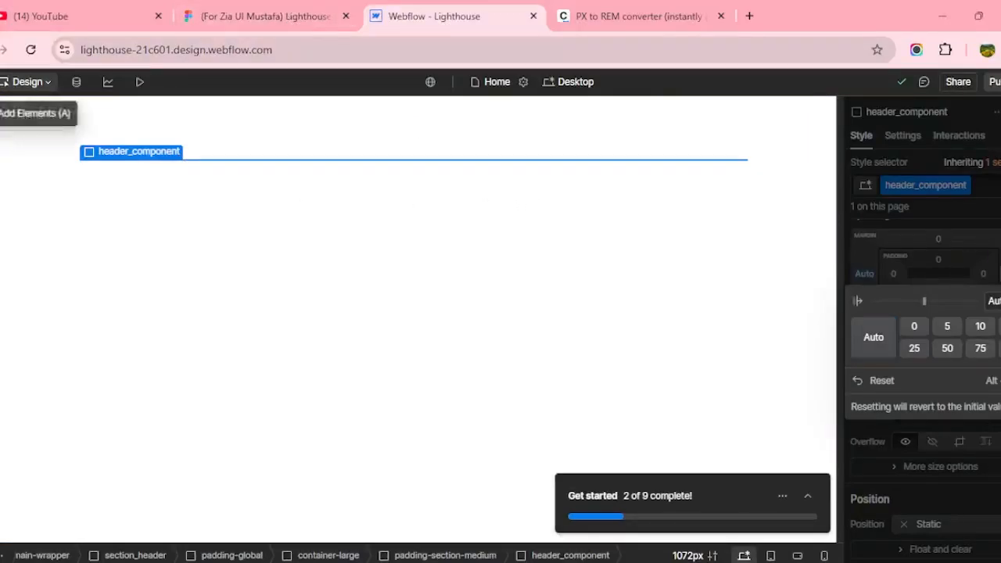
# Add a Heading 1 element inside header_component.
pyautogui.click(2, 113)
pyautogui.scroll(-3, 24, 347)
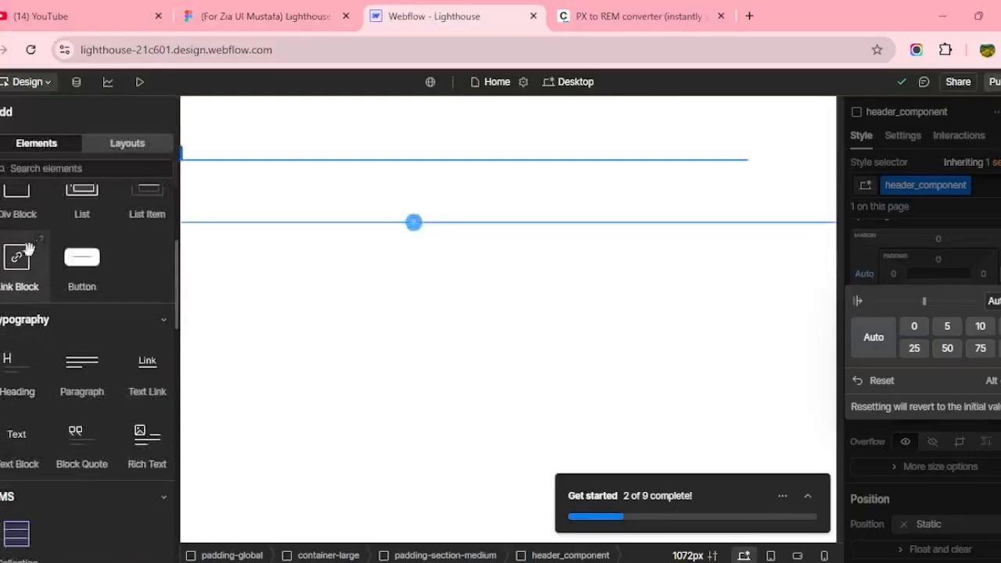
pyautogui.click(12, 358)
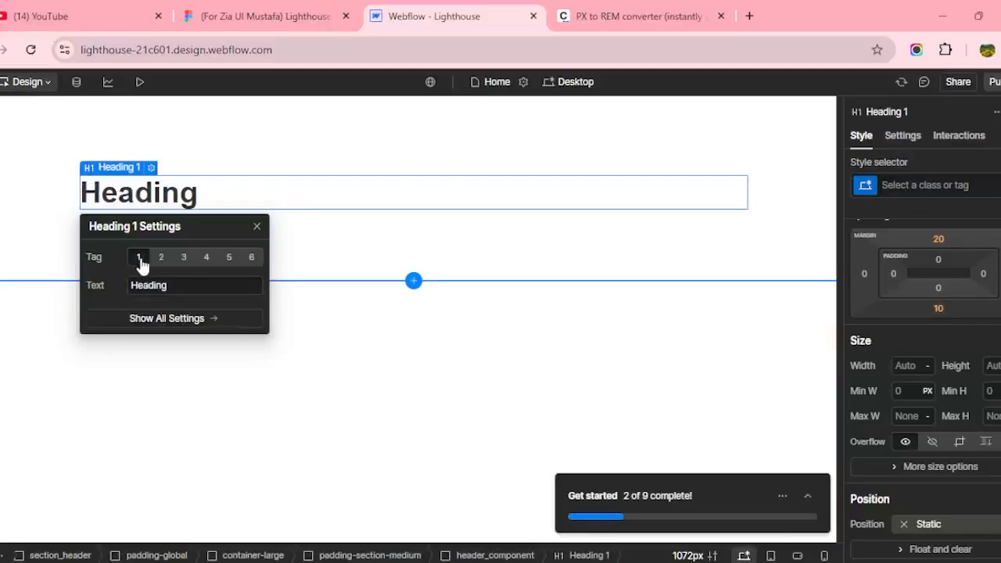
pyautogui.click(254, 229)
# Set the heading text to 'Steer your marketing budget to greater returns' from Figma, then review its typography there.
pyautogui.click(266, 16)
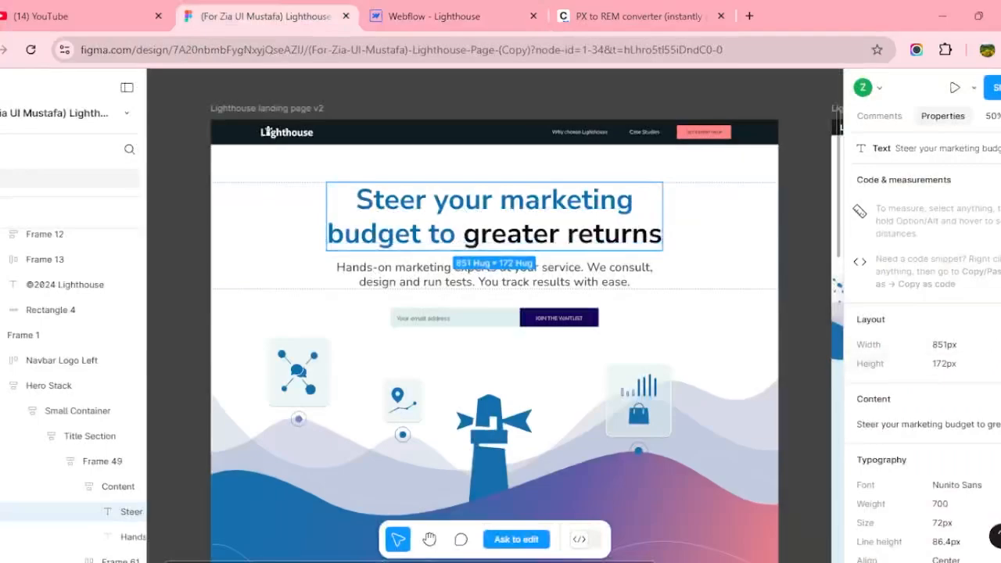
pyautogui.click(899, 424)
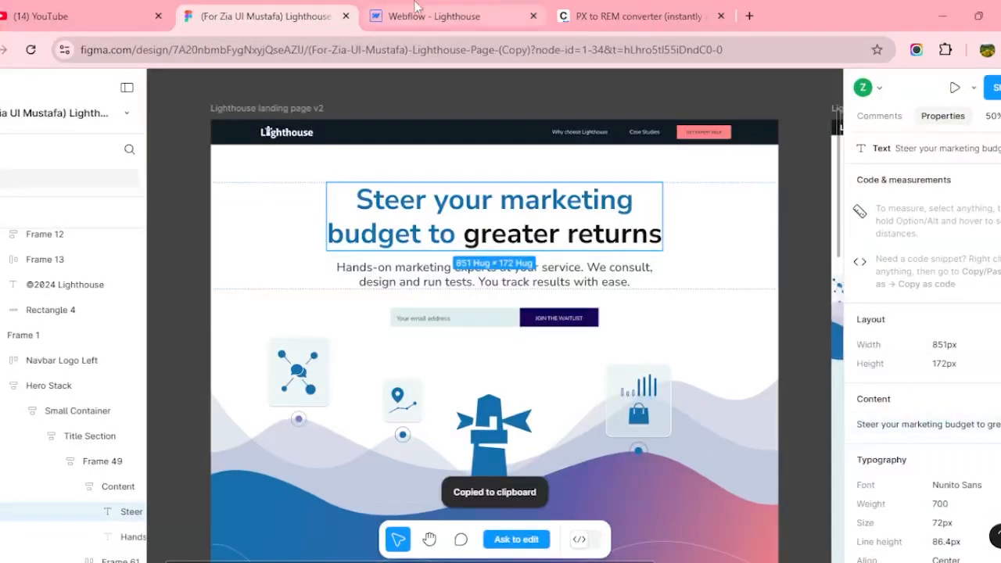
pyautogui.click(433, 16)
pyautogui.doubleClick(154, 196)
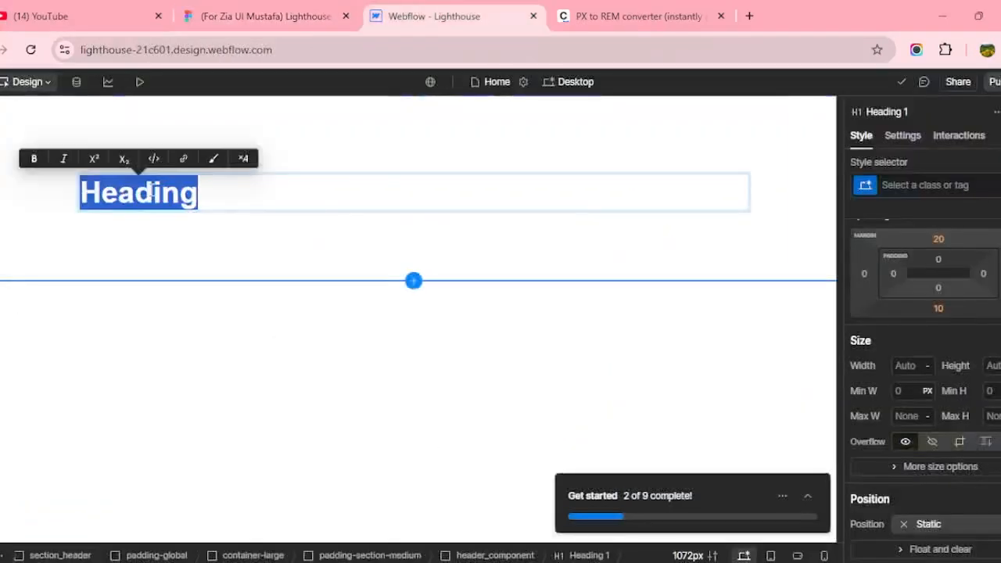
pyautogui.hotkey('ctrl', 'v')
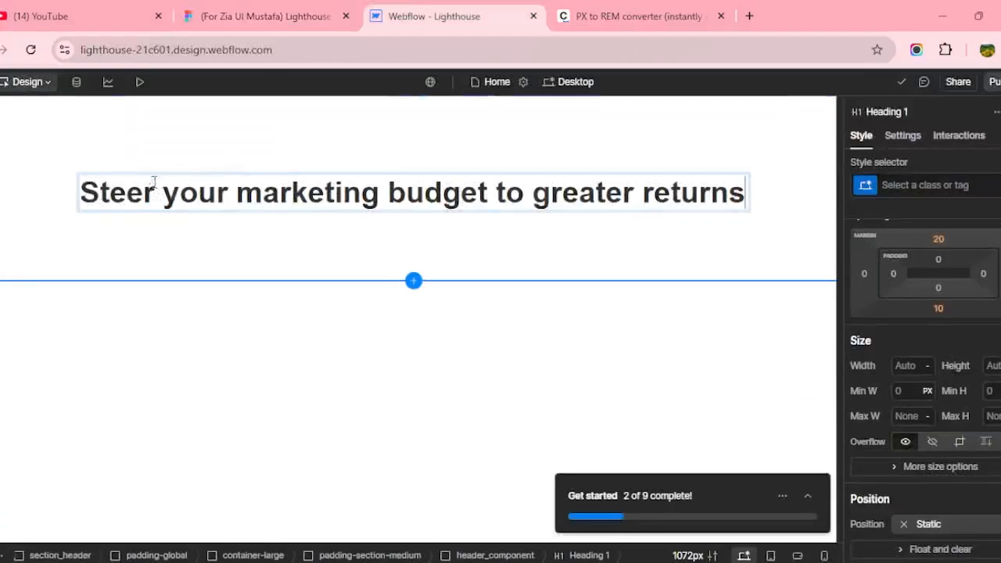
pyautogui.click(245, 24)
pyautogui.scroll(-3, 914, 386)
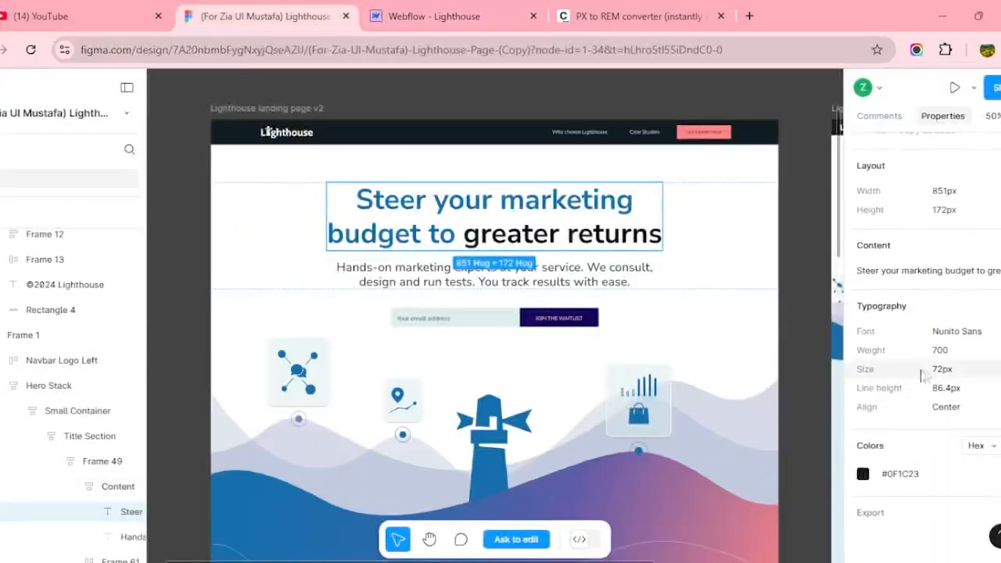
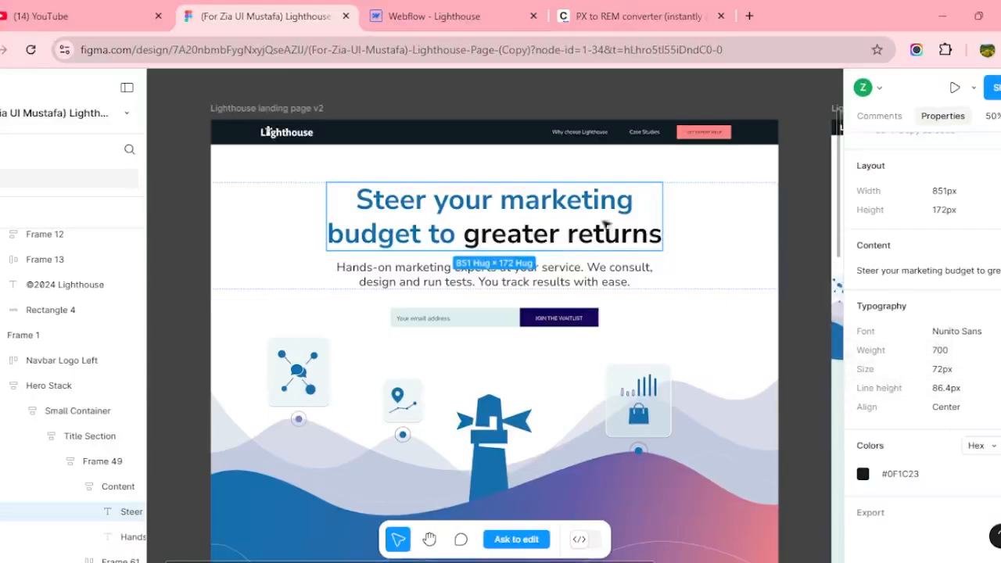
# Target all H1 headings and go to the site's add-fonts page.
pyautogui.click(458, 6)
pyautogui.click(308, 139)
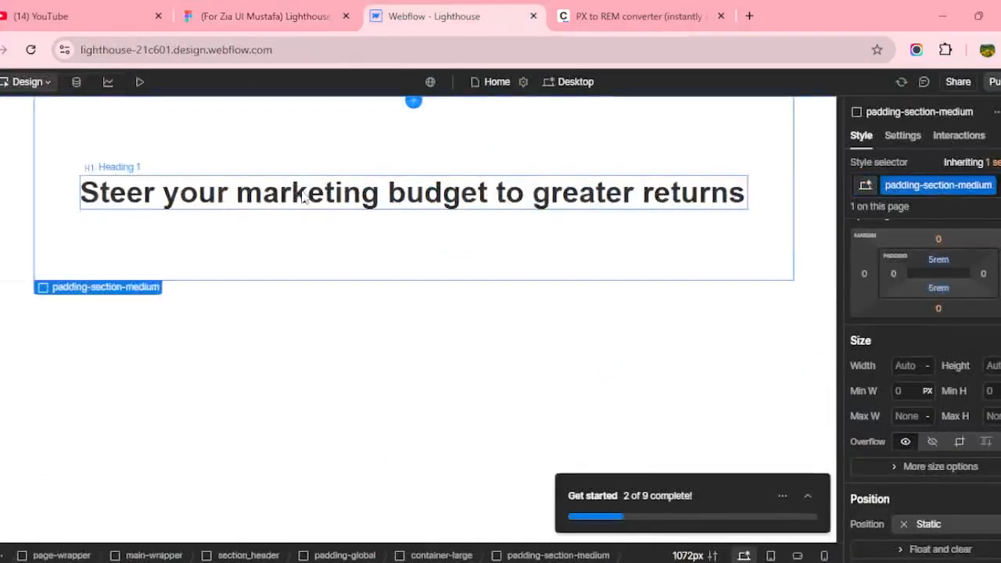
pyautogui.click(303, 196)
pyautogui.click(904, 185)
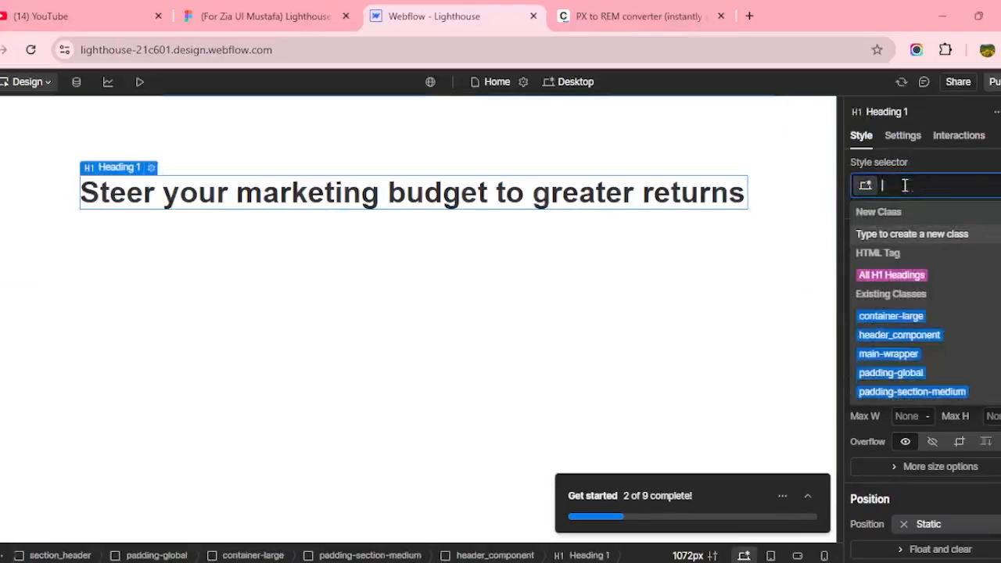
pyautogui.click(905, 275)
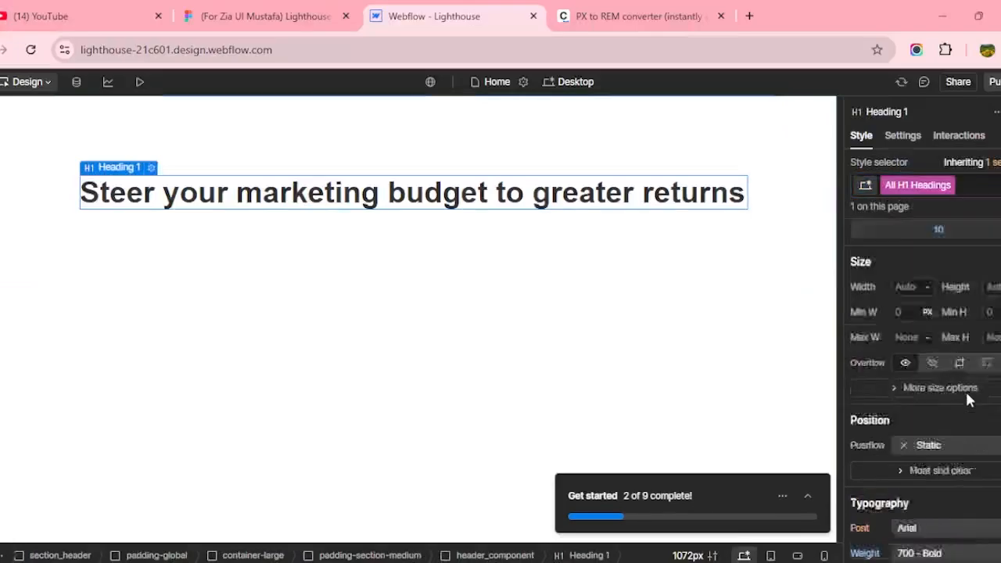
pyautogui.scroll(-3, 965, 394)
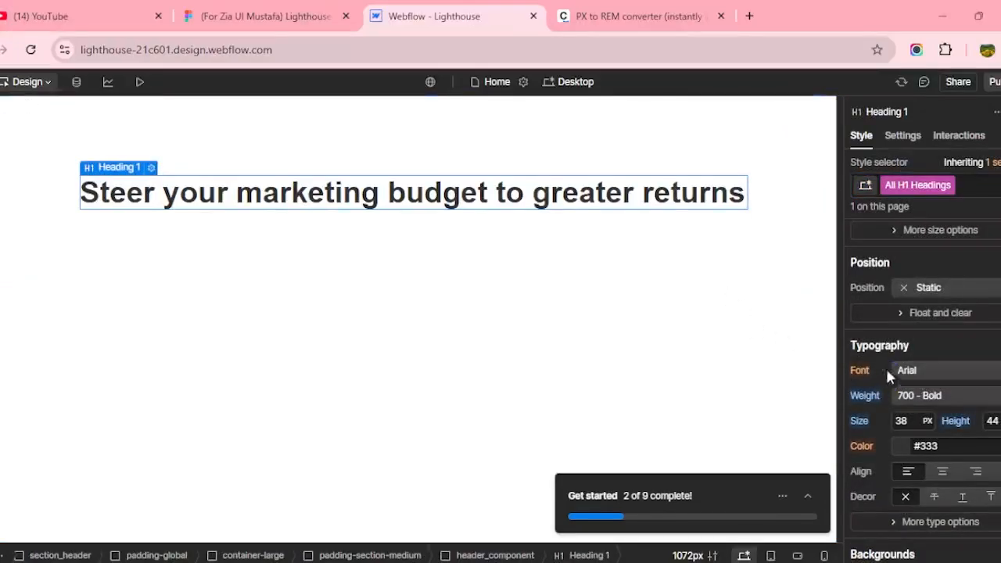
pyautogui.click(915, 374)
pyautogui.scroll(2, 944, 404)
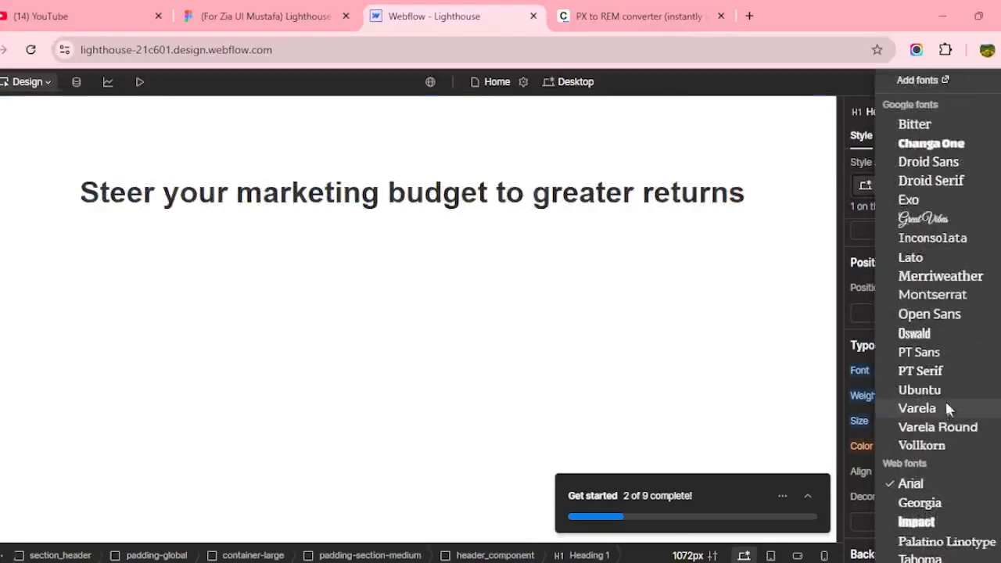
pyautogui.click(946, 81)
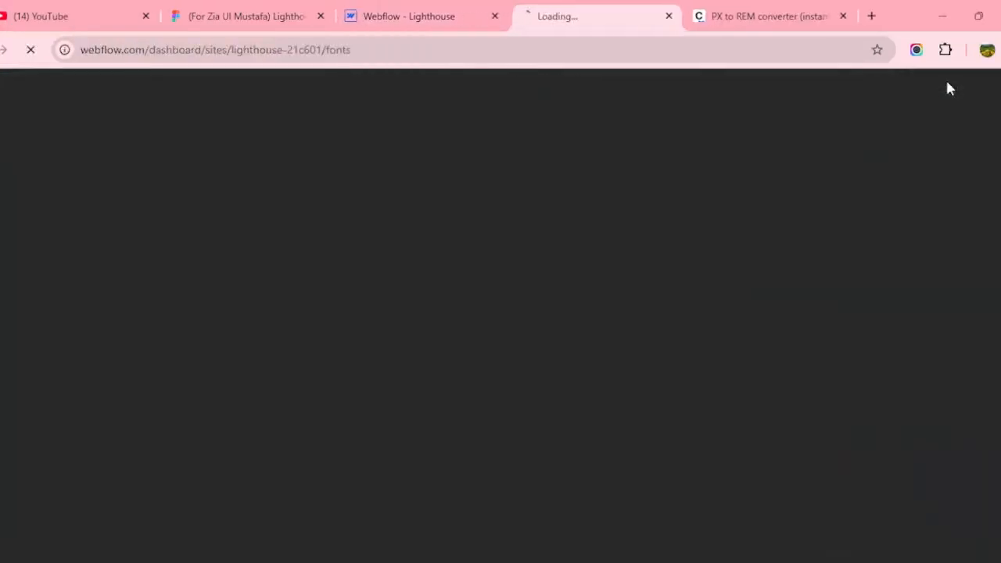
# Check the heading font in Figma and choose Nunito Sans from the Google fonts list.
pyautogui.click(446, 9)
pyautogui.click(215, 11)
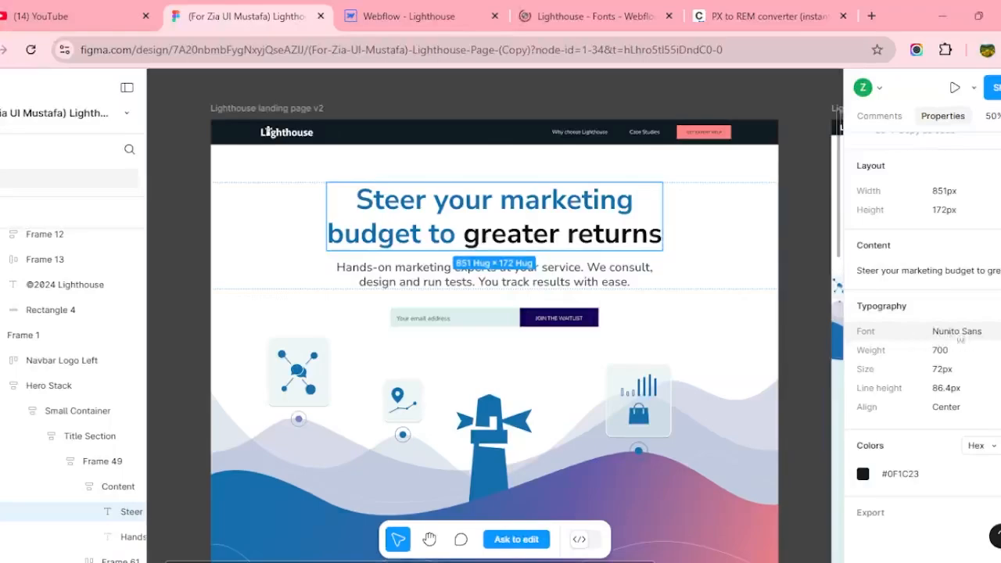
pyautogui.click(571, 16)
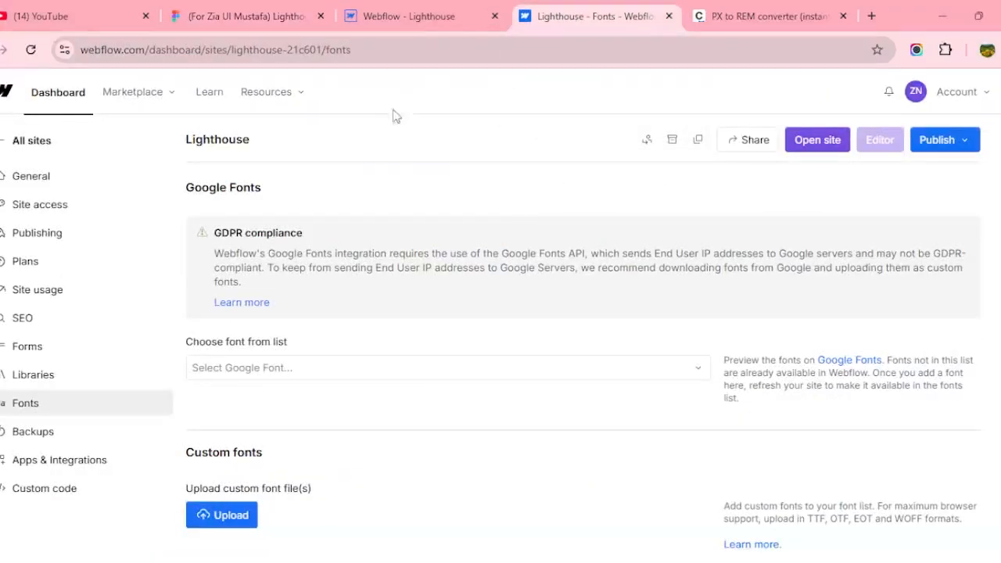
pyautogui.click(362, 375)
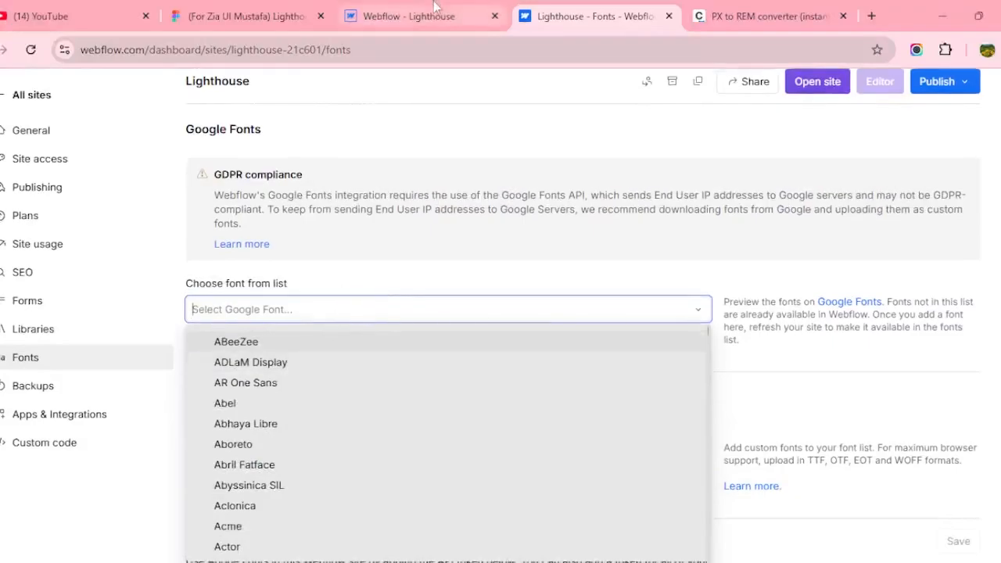
pyautogui.click(406, 16)
pyautogui.click(586, 15)
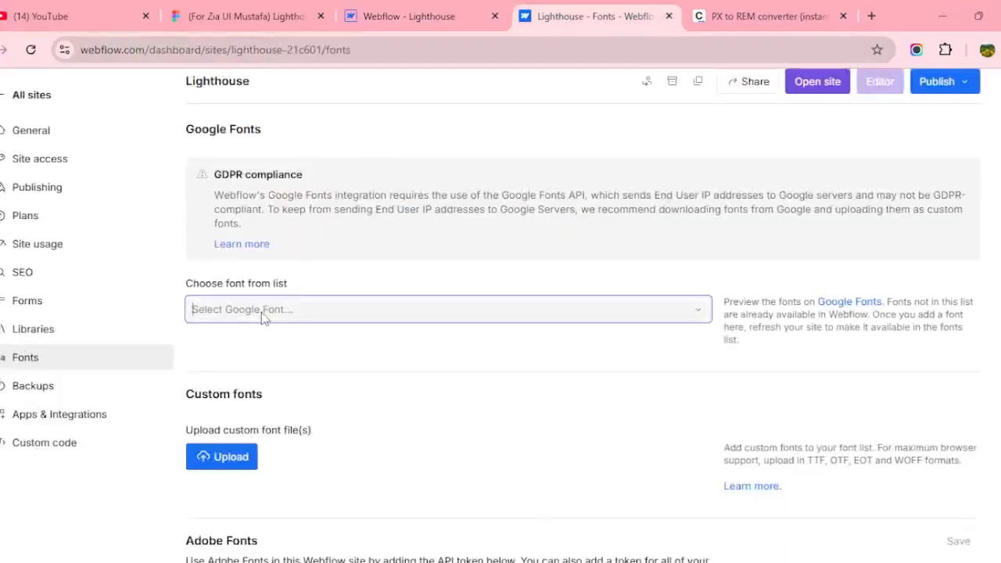
pyautogui.write('Steer your marketing budget to greater returns')
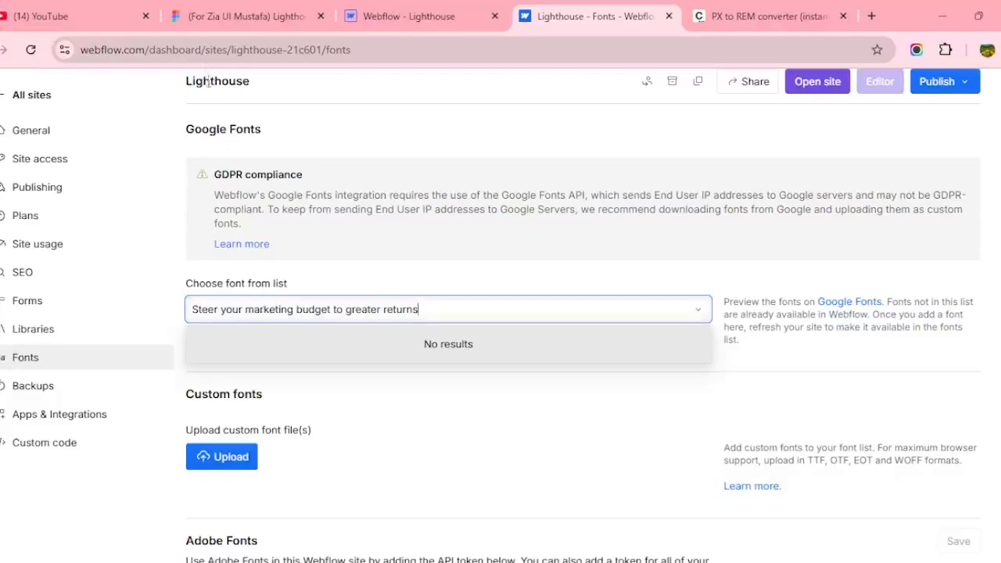
pyautogui.click(197, 19)
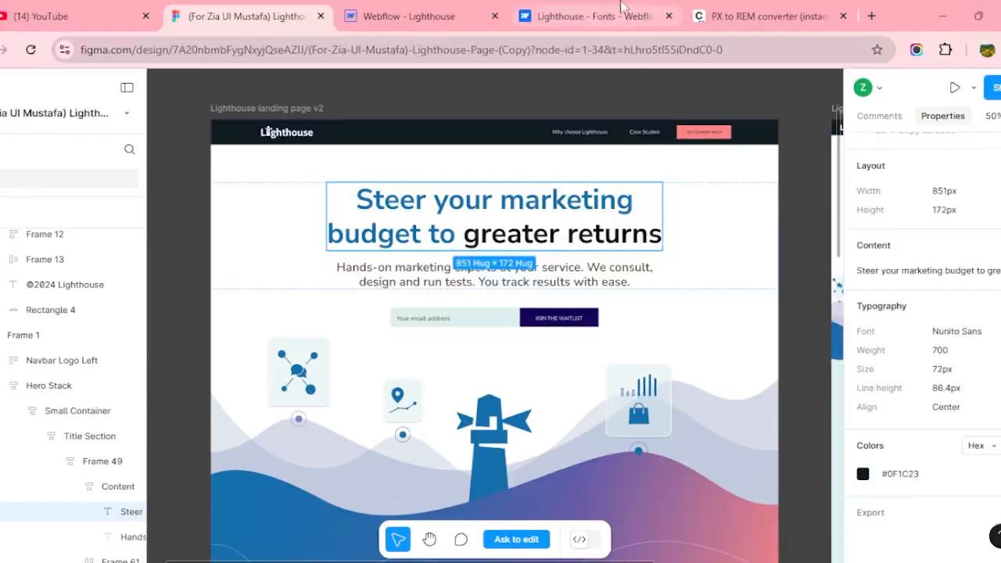
pyautogui.click(594, 16)
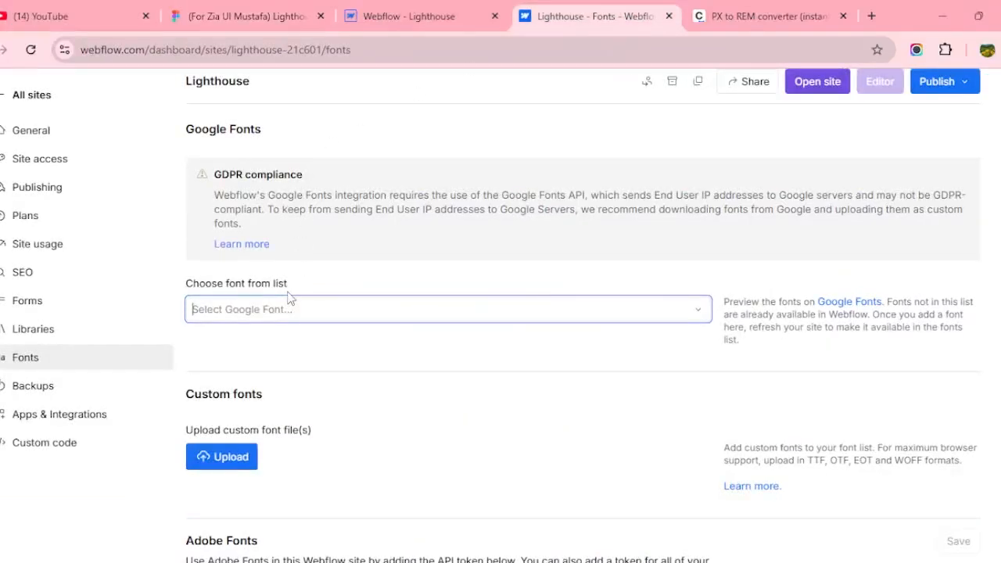
pyautogui.write('nun')
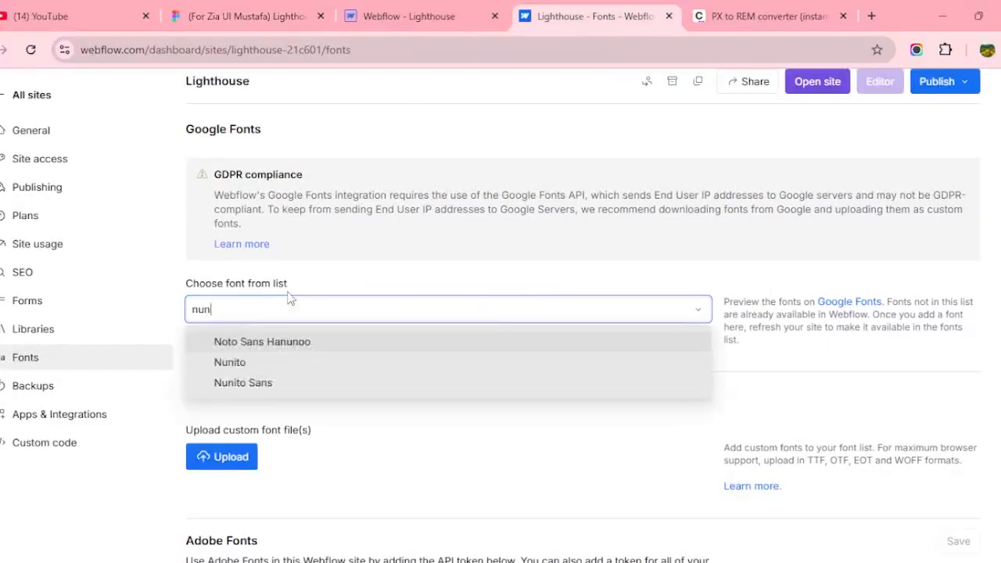
pyautogui.click(289, 380)
# Include Nunito Sans weights 200 through 900 and add the font to the site.
pyautogui.click(219, 17)
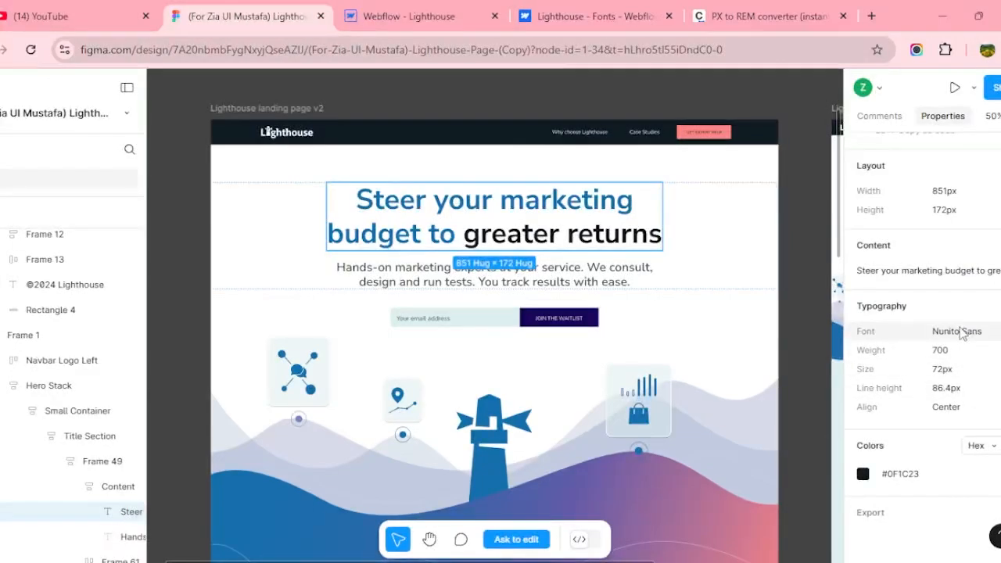
pyautogui.click(553, 10)
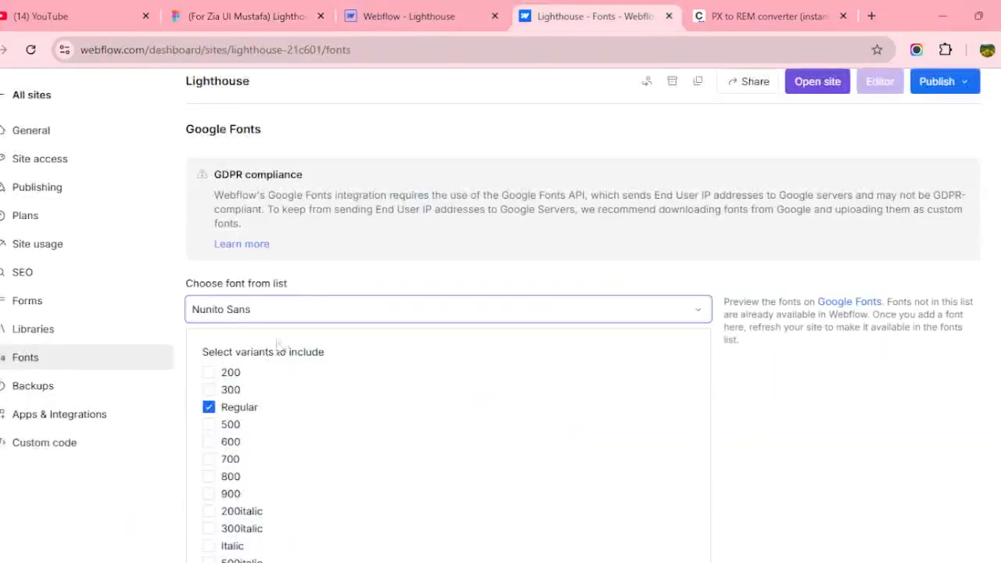
pyautogui.scroll(-1, 231, 423)
pyautogui.click(233, 295)
pyautogui.click(232, 311)
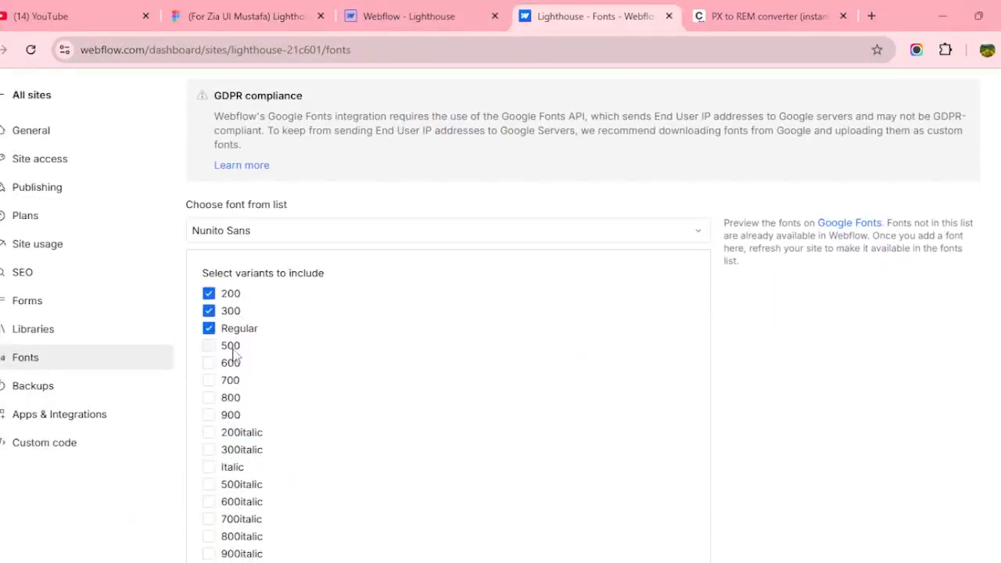
pyautogui.click(230, 345)
pyautogui.click(229, 363)
pyautogui.click(230, 380)
pyautogui.click(231, 399)
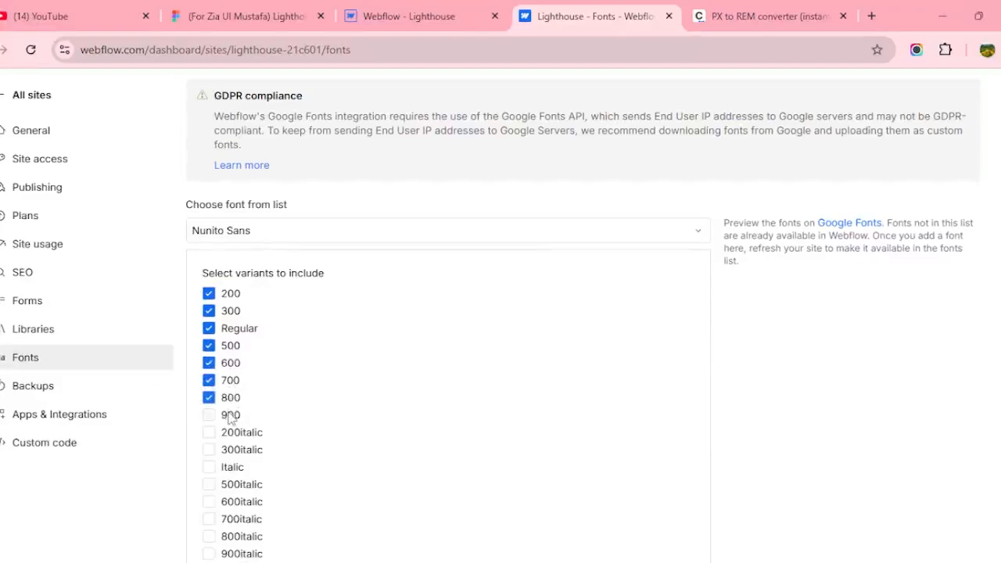
pyautogui.click(230, 415)
pyautogui.scroll(-3, 441, 380)
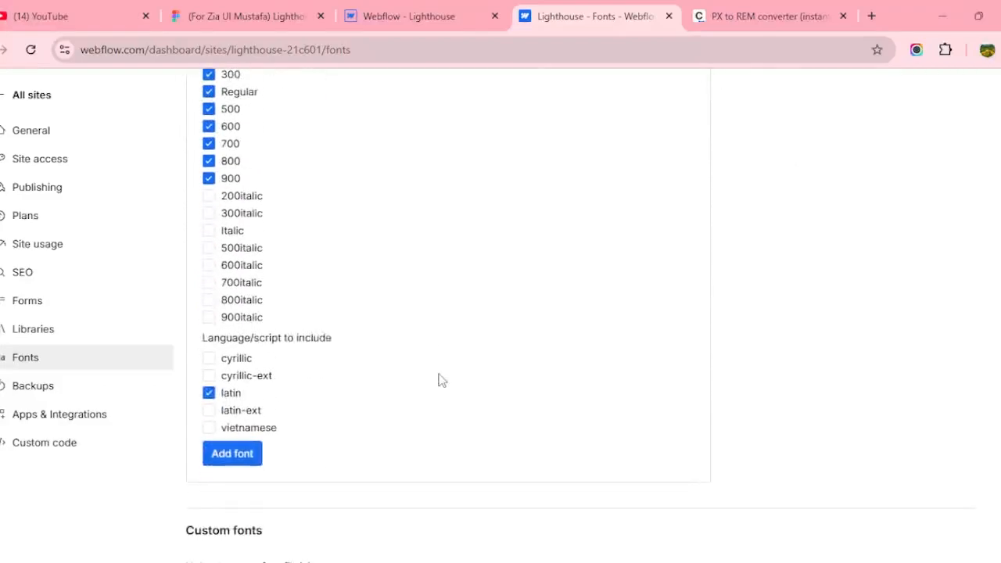
pyautogui.click(240, 461)
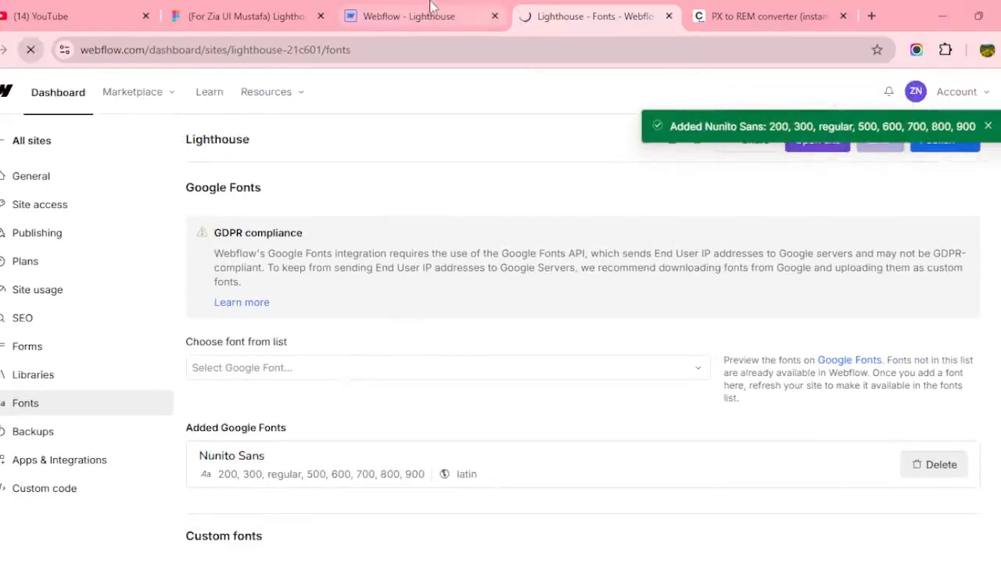
# Reload the Webflow designer so the new font loads, dismissing the Quick Stack tip.
pyautogui.click(422, 14)
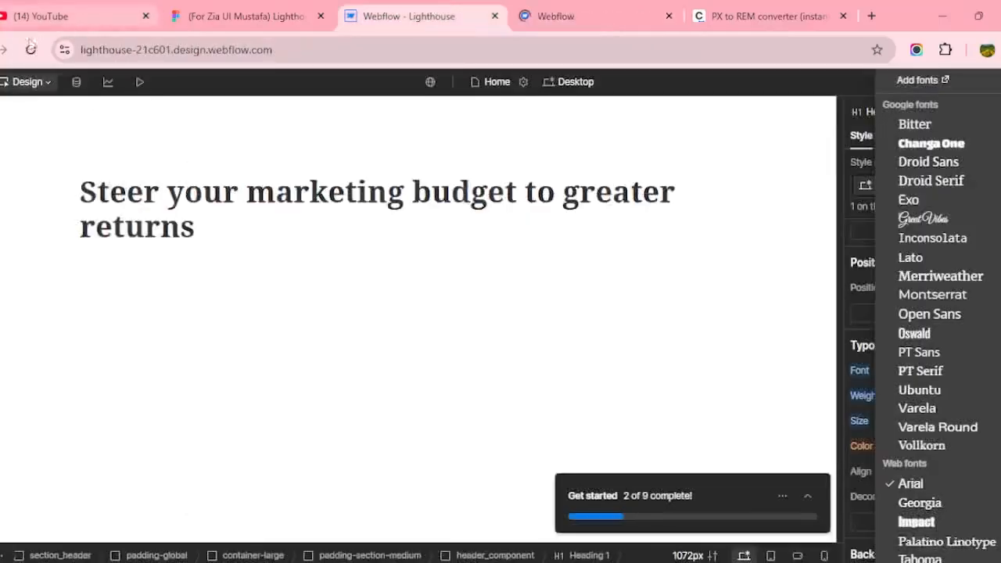
pyautogui.click(30, 50)
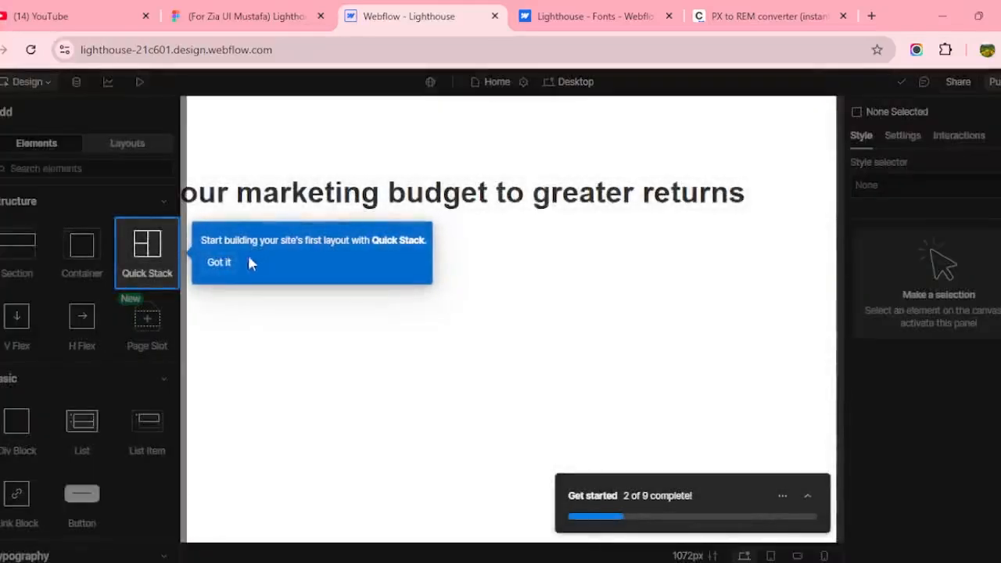
pyautogui.click(247, 256)
pyautogui.click(274, 193)
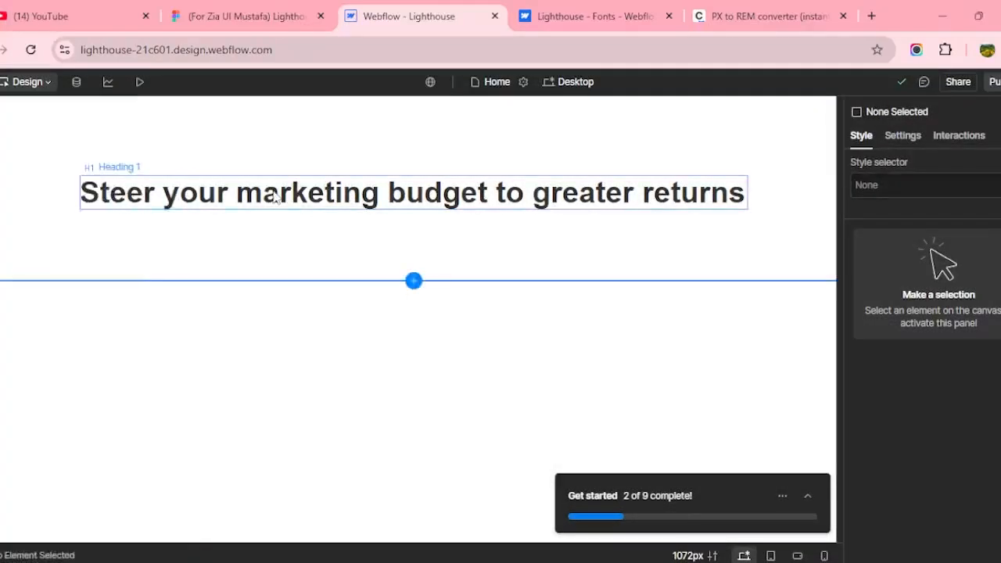
# Set all H1 headings to Nunito Sans and compare with the Figma heading specs.
pyautogui.click(637, 204)
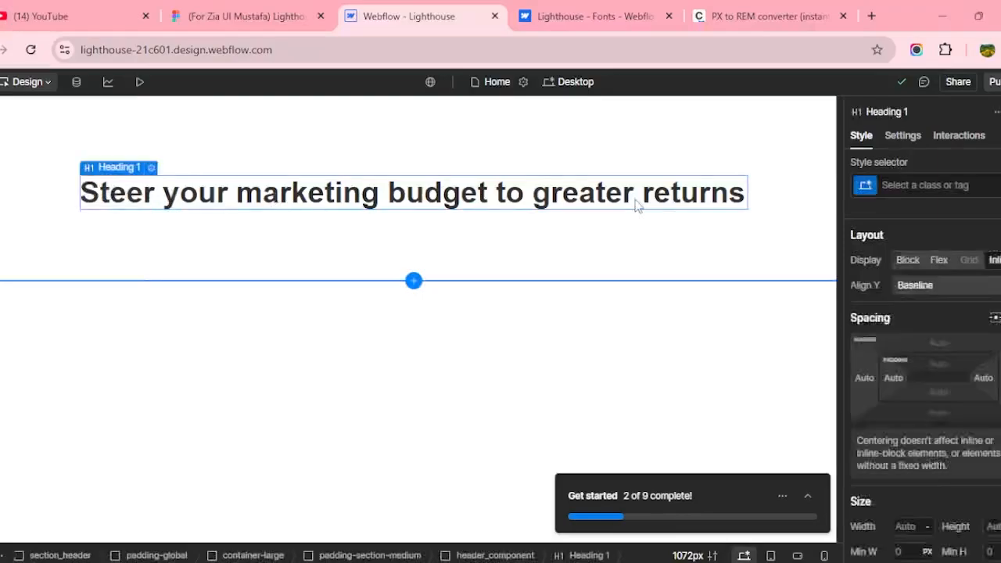
pyautogui.click(906, 185)
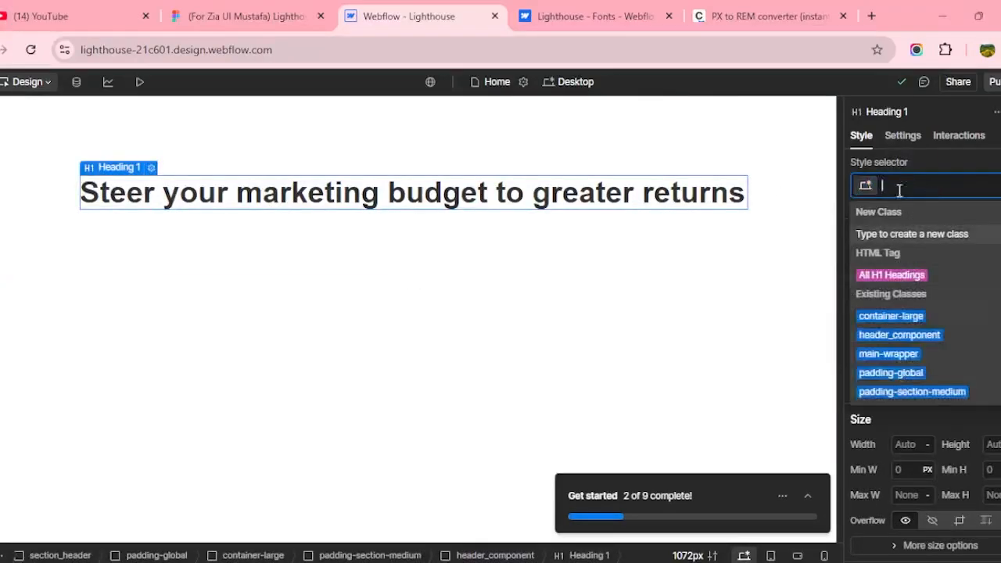
pyautogui.click(891, 274)
pyautogui.scroll(-2, 936, 274)
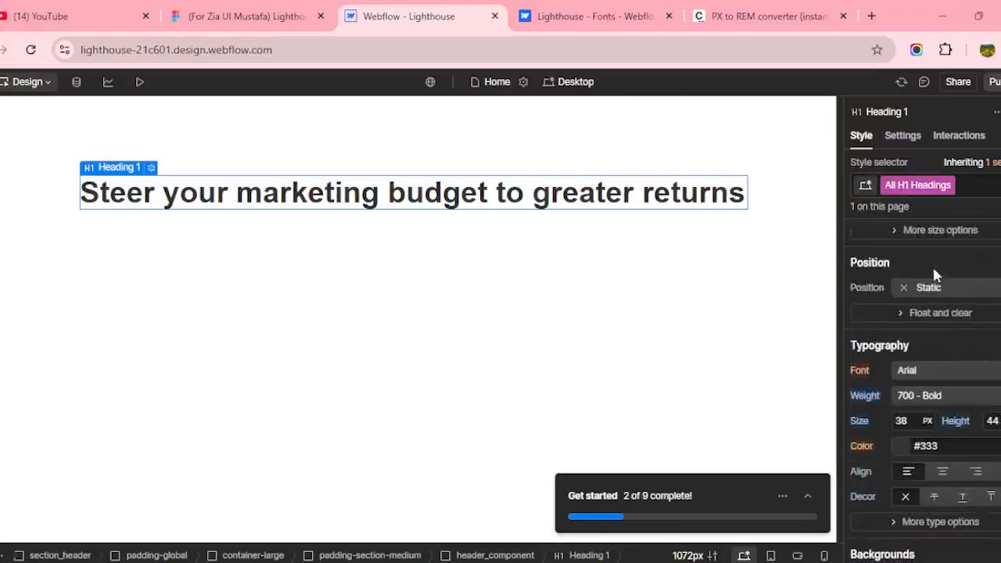
pyautogui.click(909, 375)
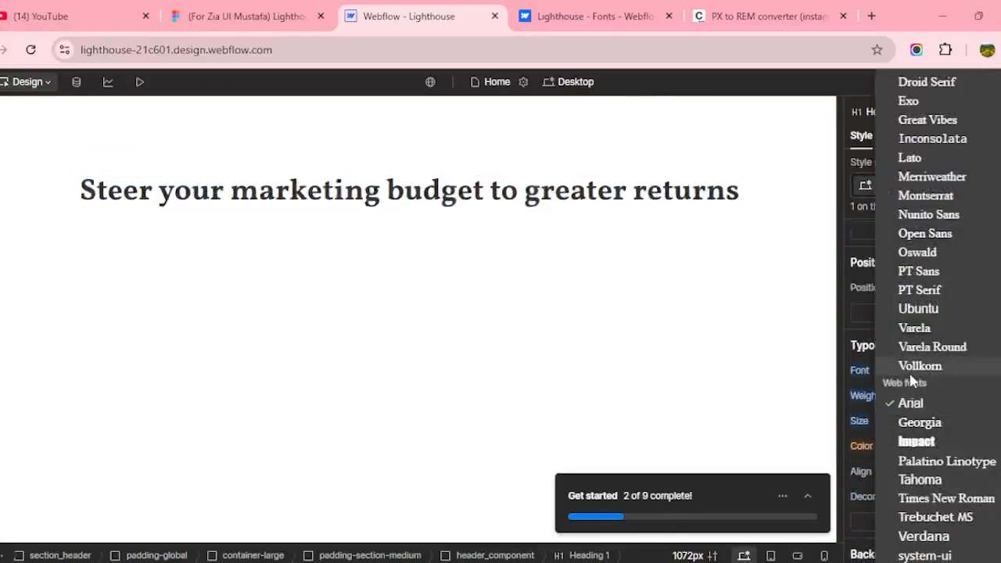
pyautogui.scroll(2, 934, 344)
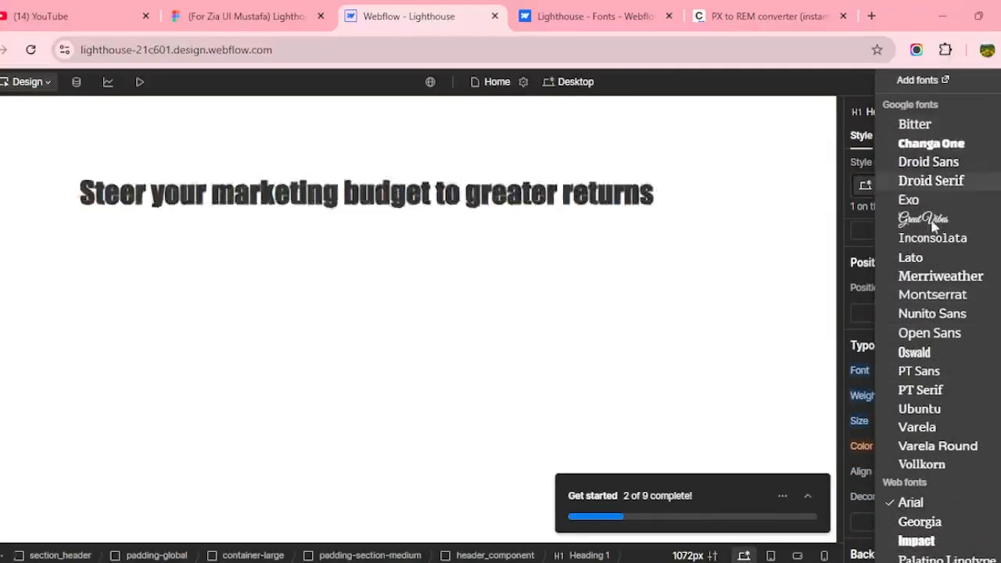
pyautogui.click(952, 316)
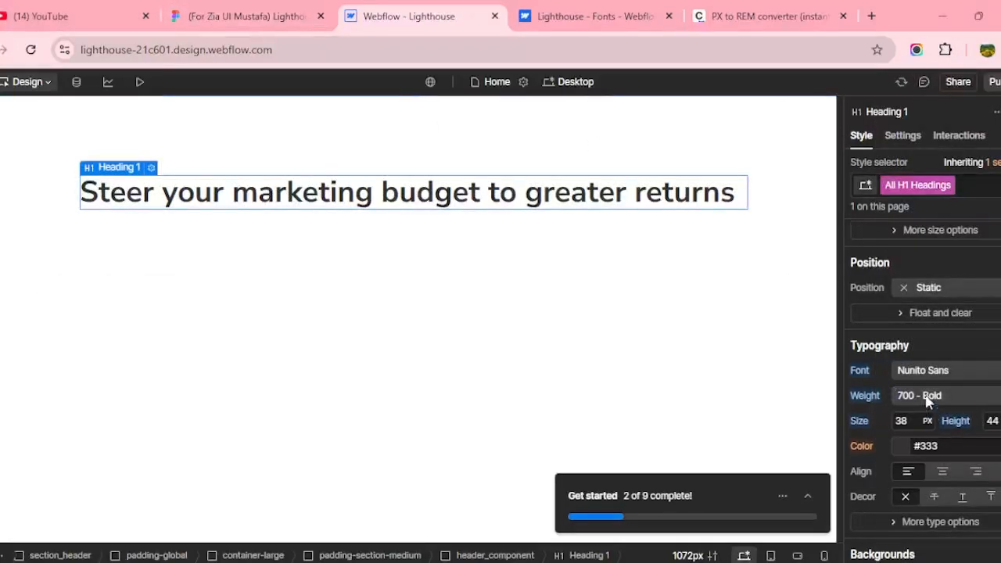
pyautogui.click(285, 23)
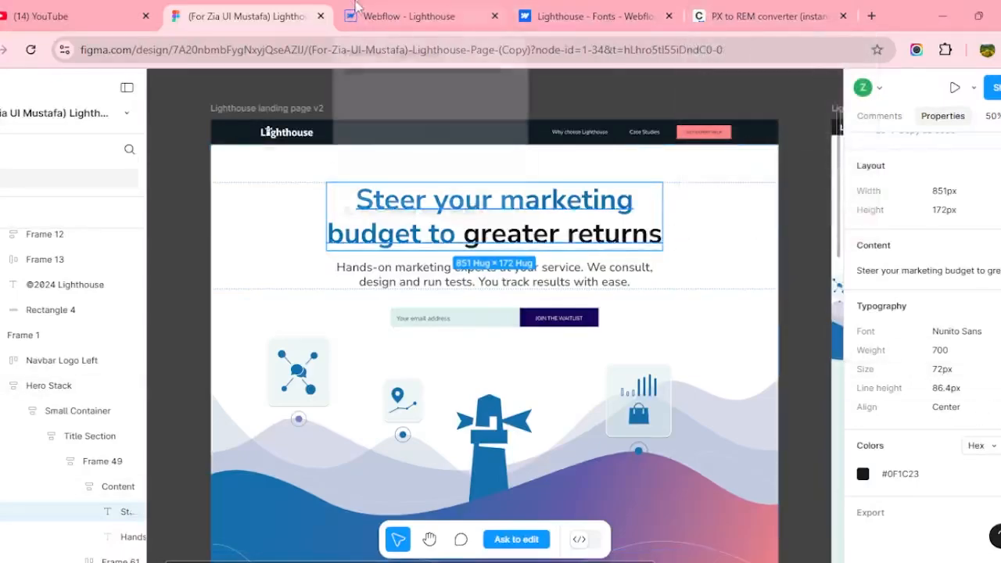
# Convert the Figma heading's 72 px font size to rem in the PX to REM converter.
pyautogui.click(408, 16)
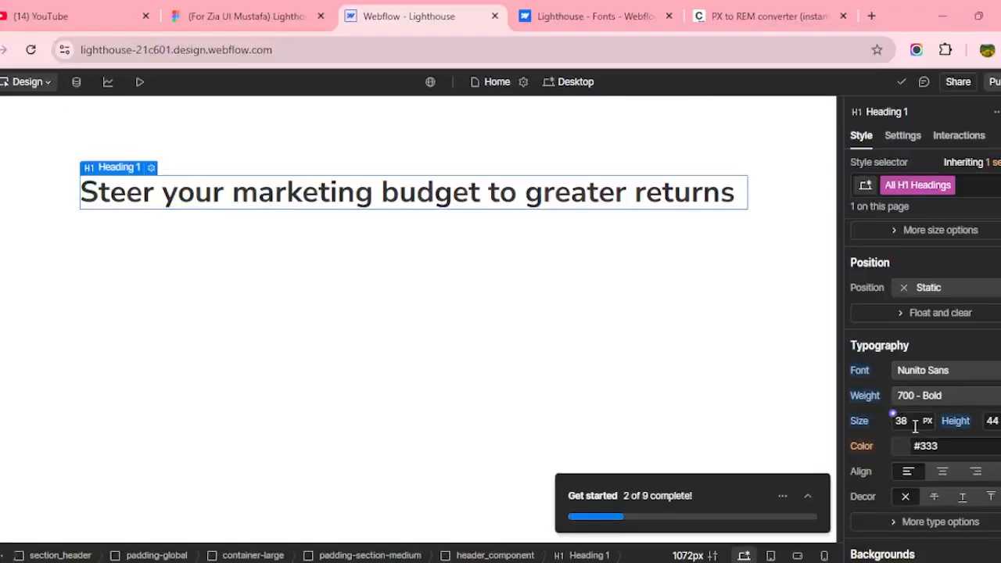
pyautogui.click(735, 17)
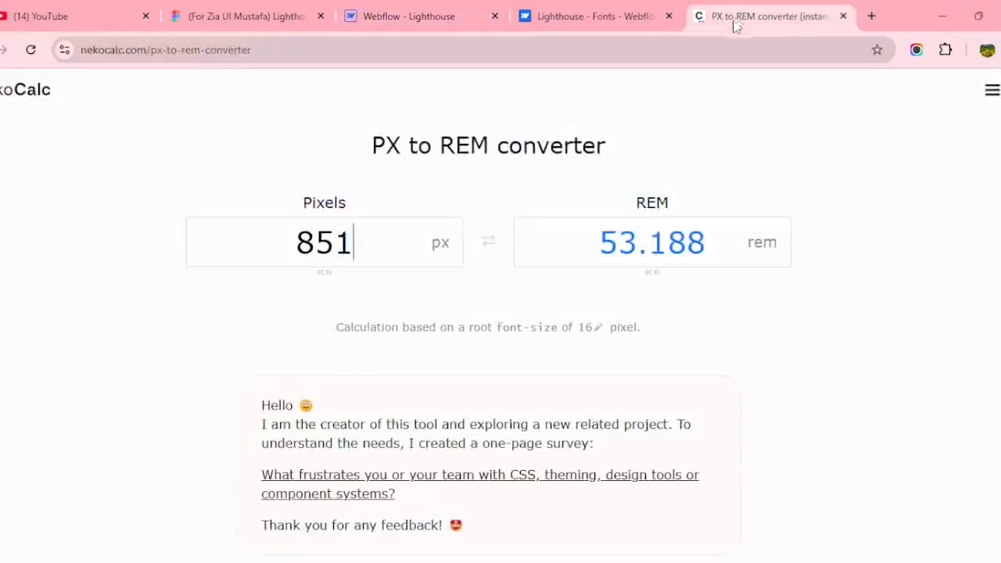
pyautogui.click(350, 8)
pyautogui.click(235, 15)
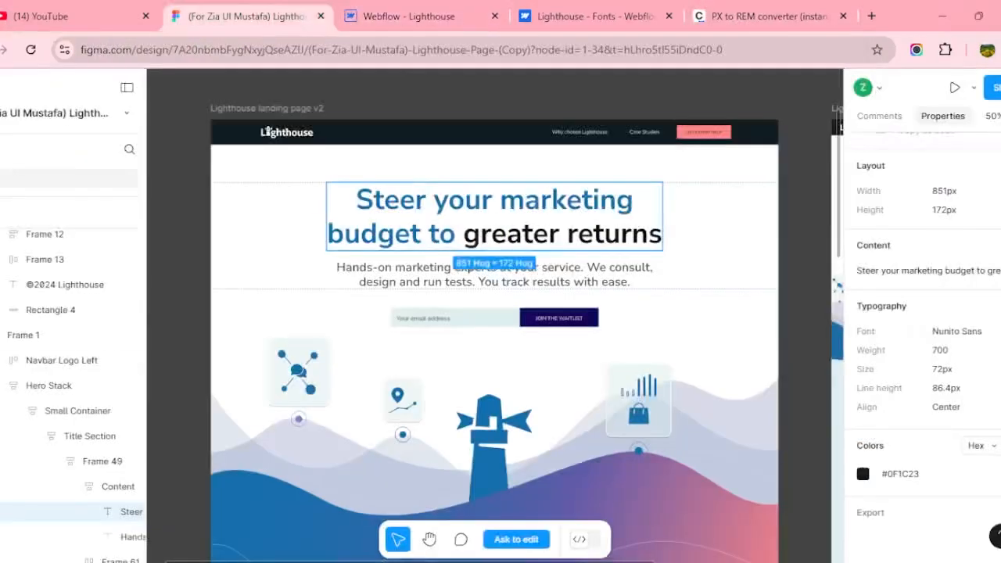
pyautogui.click(766, 16)
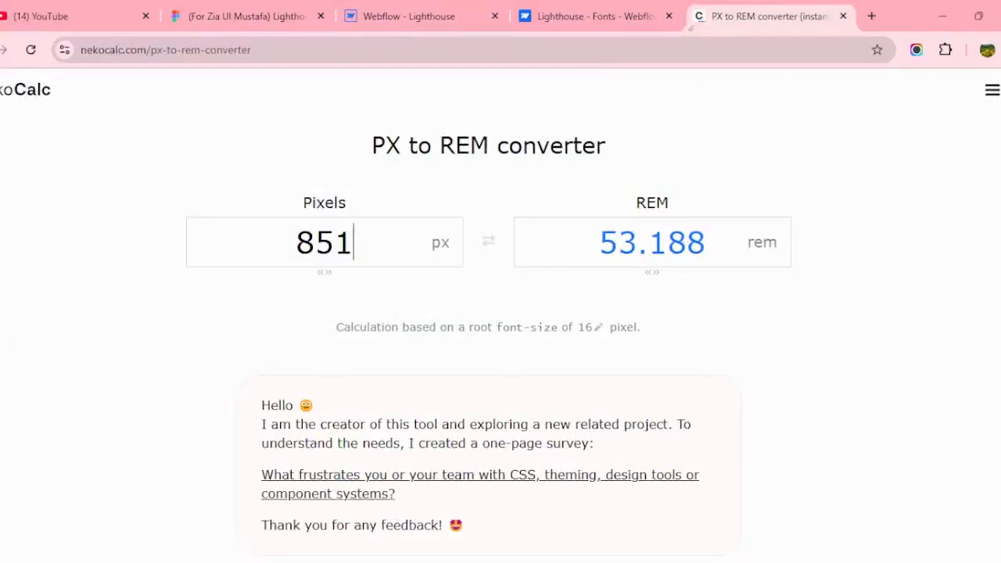
pyautogui.doubleClick(380, 247)
pyautogui.write('72')
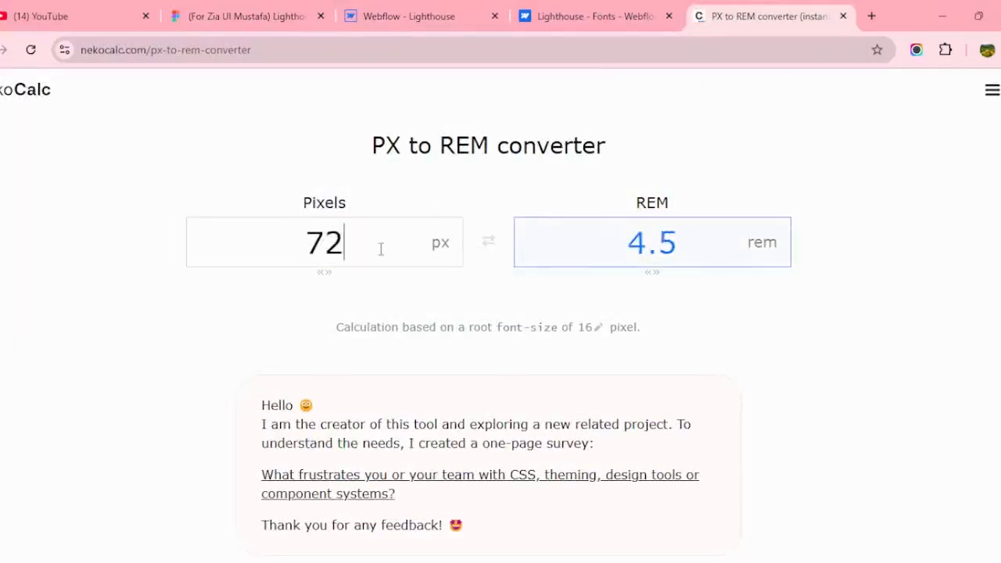
# Set the H1 font size to 4.5 rem with a 1.2 line height.
pyautogui.click(356, 17)
pyautogui.click(913, 421)
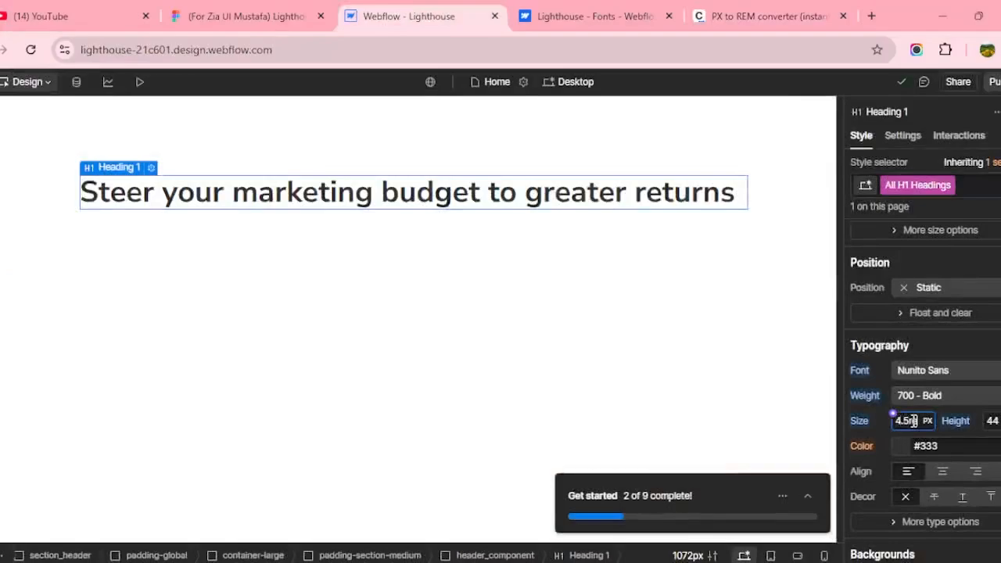
pyautogui.press('Return')
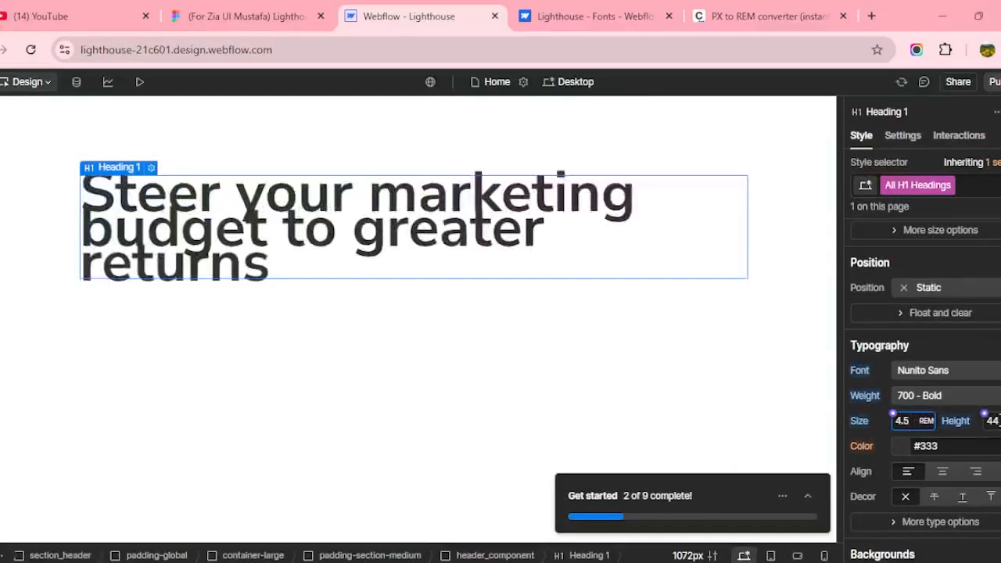
pyautogui.click(997, 421)
pyautogui.write('1.2')
pyautogui.press('Return')
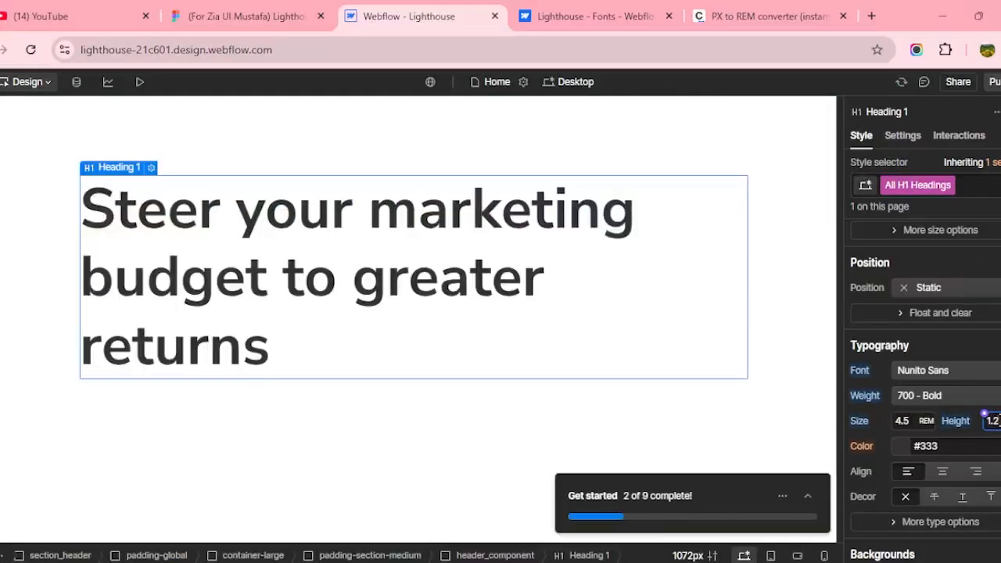
pyautogui.click(247, 15)
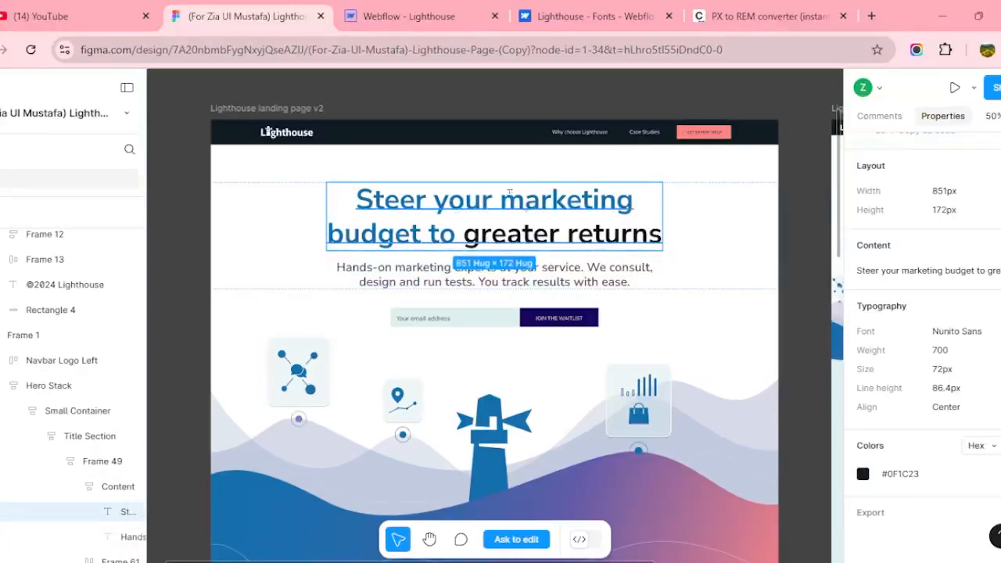
# Centre-align the text inside header_component.
pyautogui.hotkey('ctrl', 'Tab')
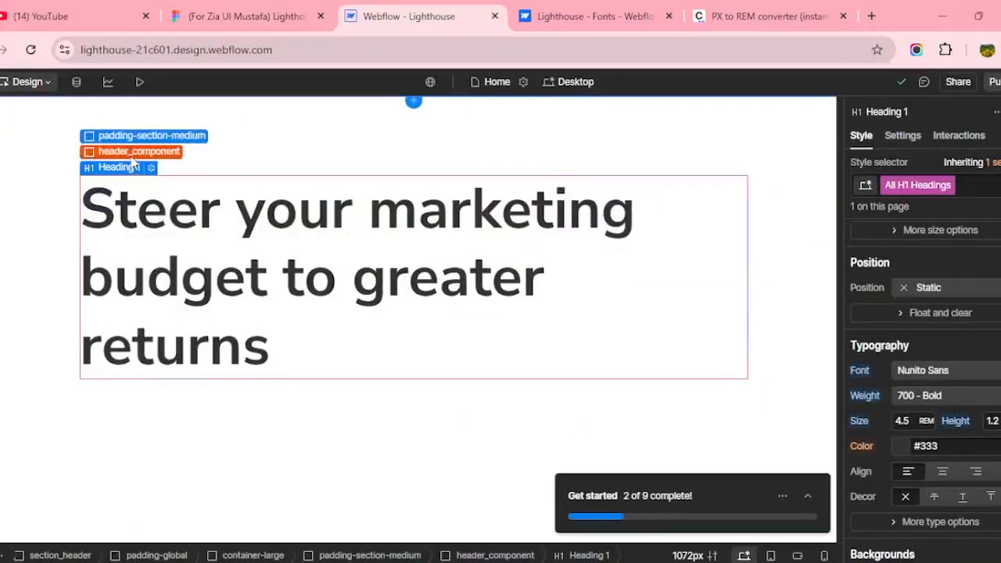
pyautogui.click(137, 151)
pyautogui.scroll(-1, 938, 342)
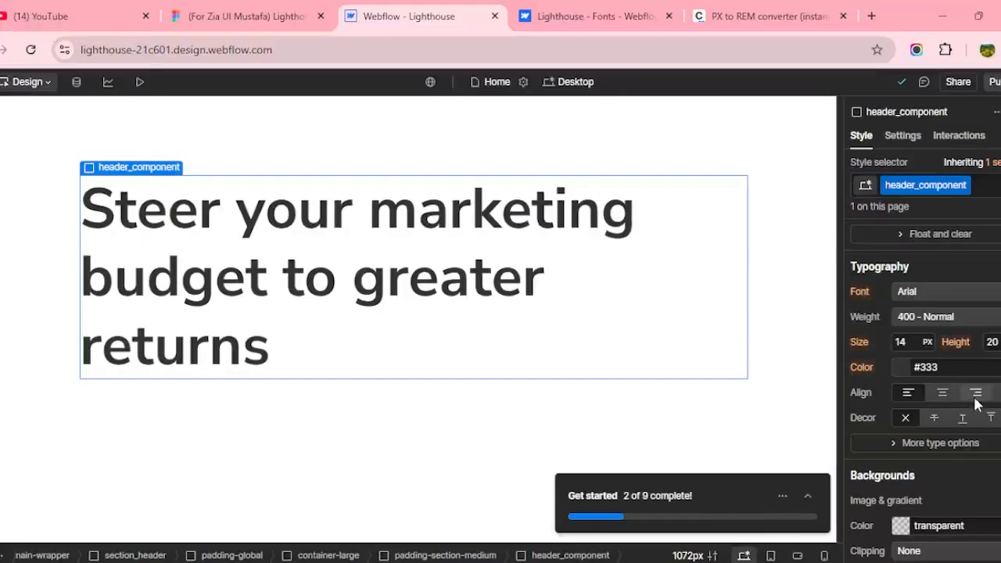
pyautogui.click(942, 393)
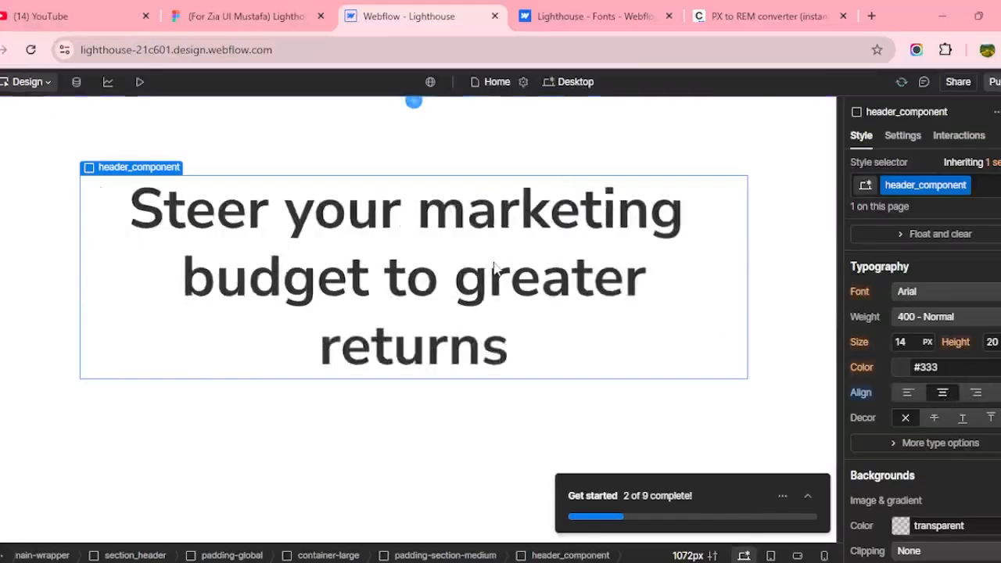
# Check the Content frame width in Figma and open Webflow's canvas width settings.
pyautogui.click(241, 9)
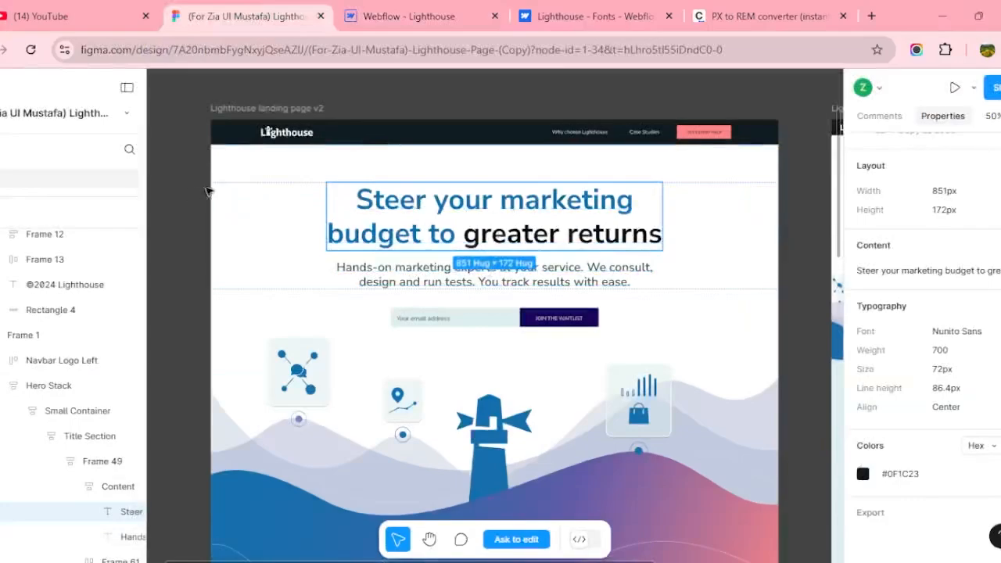
pyautogui.click(248, 217)
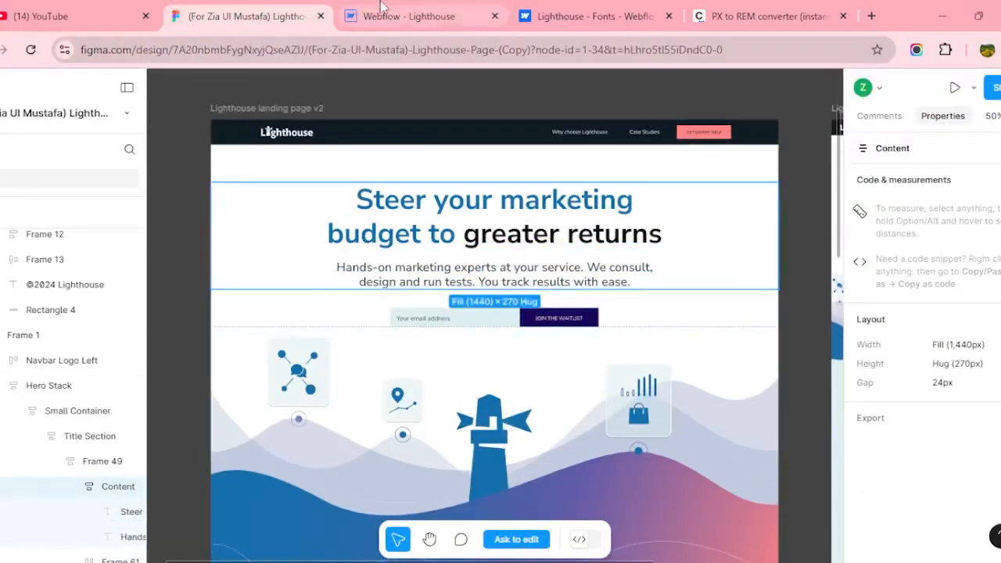
pyautogui.click(406, 16)
pyautogui.click(687, 555)
# Set the canvas width to 1440 px and compare the heading with the Figma design.
pyautogui.write('144')
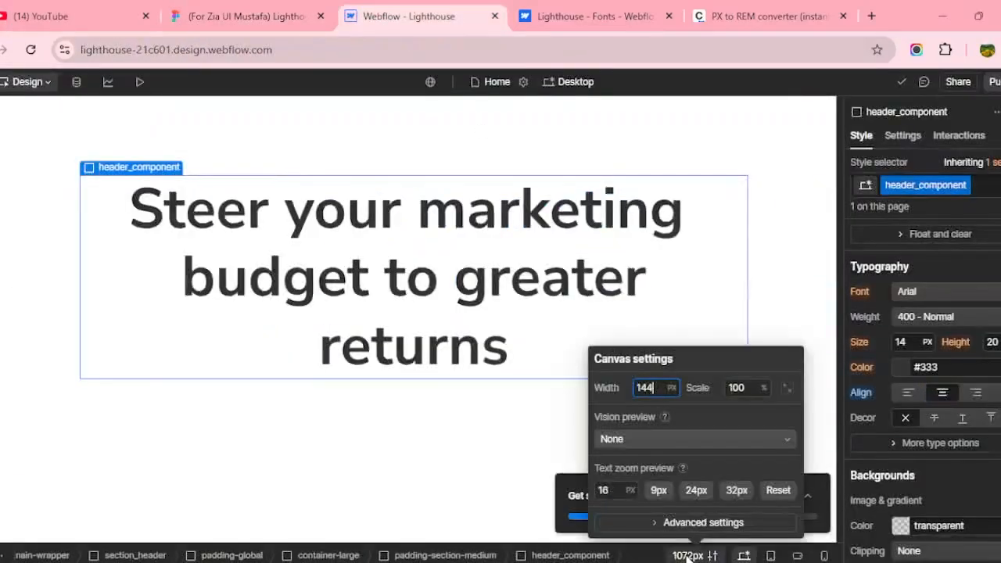
pyautogui.write('0')
pyautogui.click(457, 283)
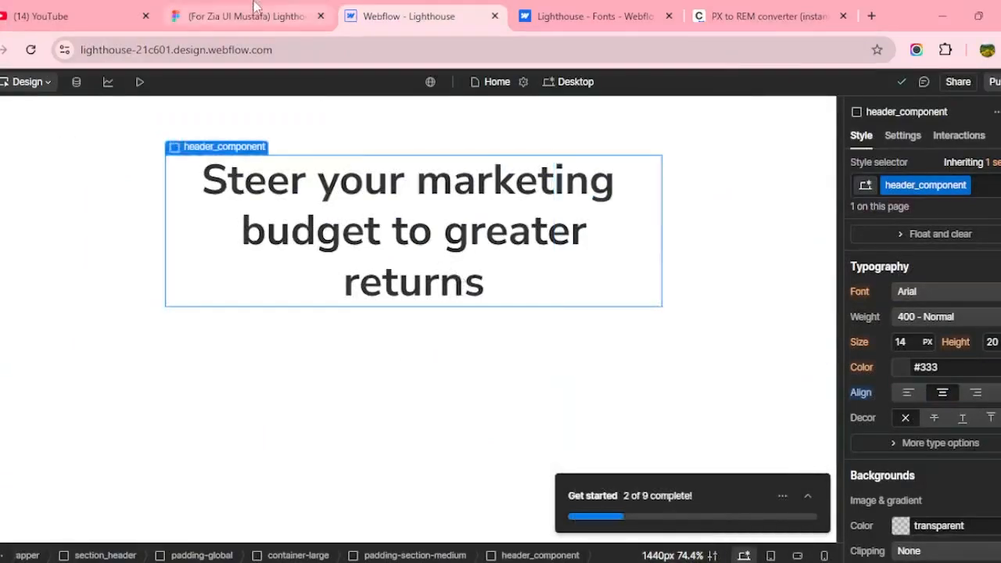
pyautogui.click(246, 16)
pyautogui.click(403, 14)
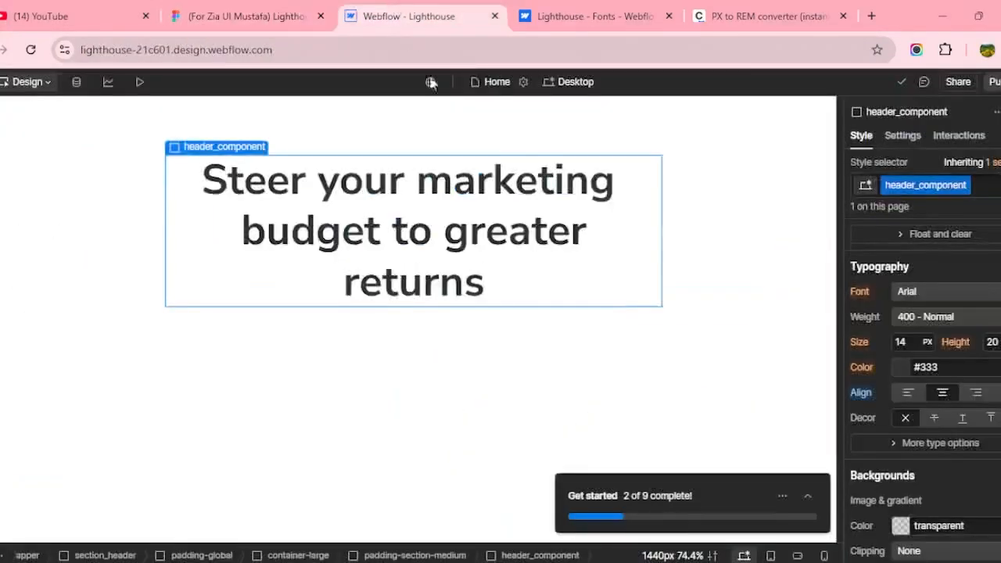
# Read the heading width in Figma and give header_component a 55 rem max width.
pyautogui.click(270, 6)
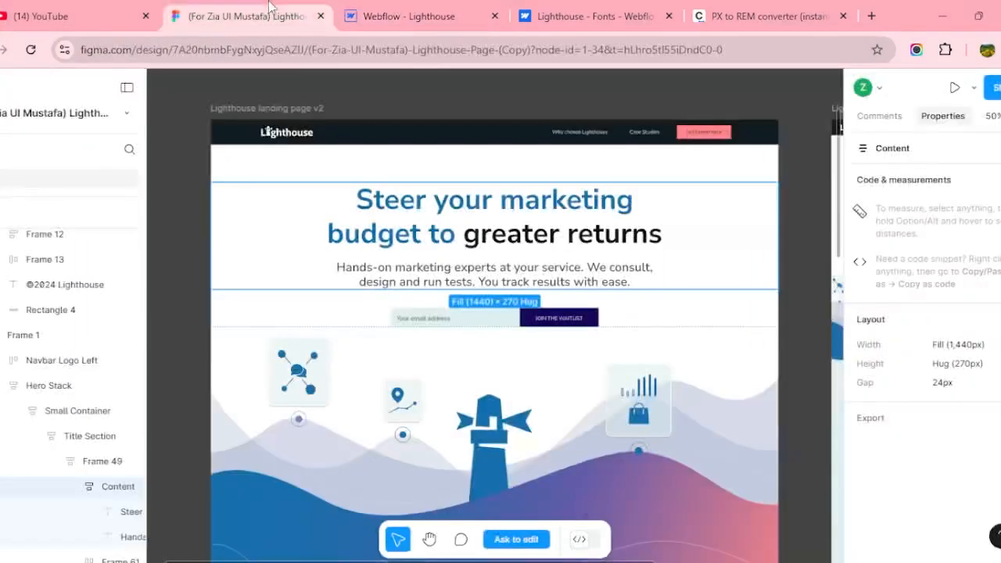
pyautogui.click(493, 228)
pyautogui.scroll(-3, 977, 461)
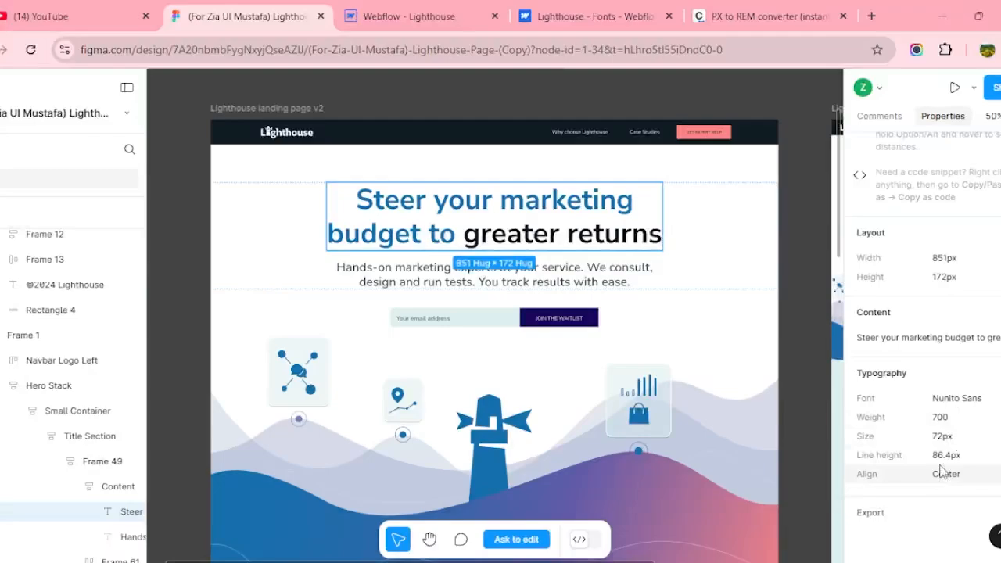
pyautogui.hotkey('ctrl', 'Tab')
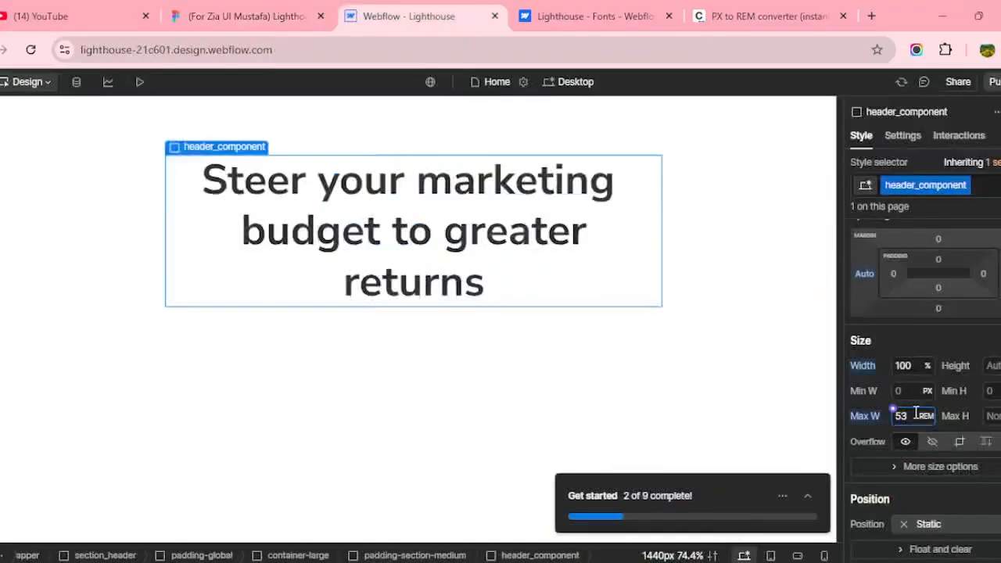
pyautogui.click(307, 10)
pyautogui.hotkey('ctrl', 'Tab')
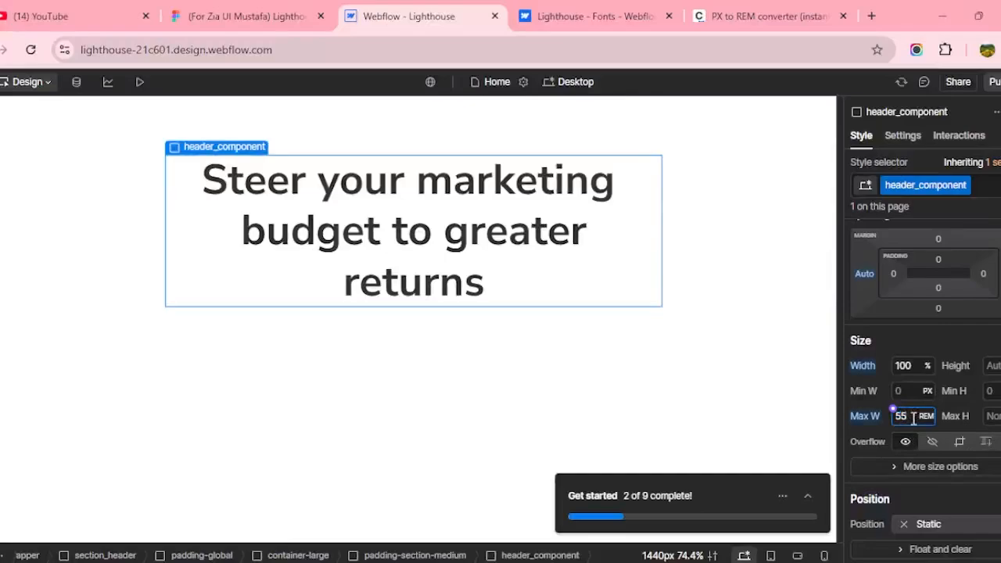
pyautogui.press('Return')
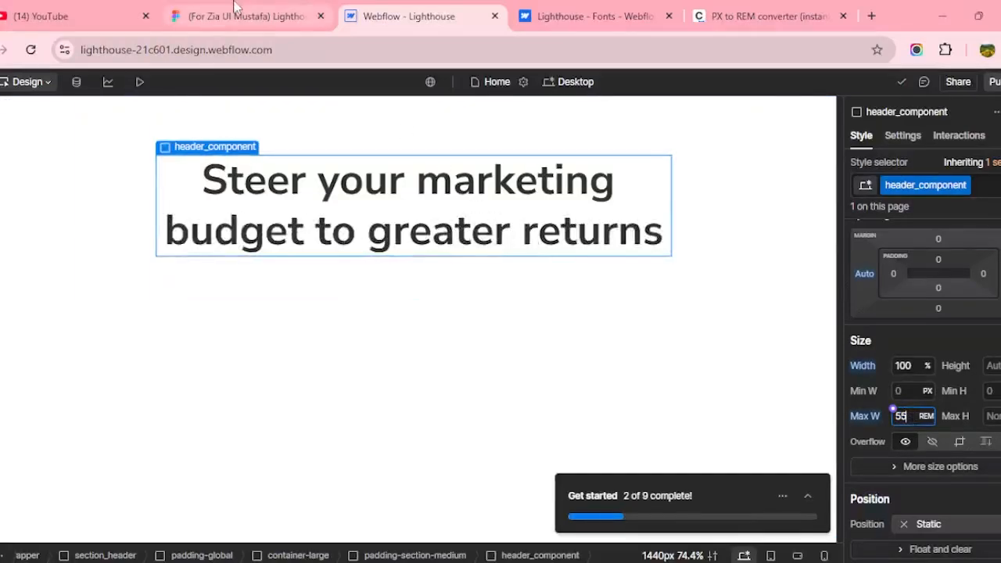
pyautogui.hotkey('ctrl', 'shift', 'Tab')
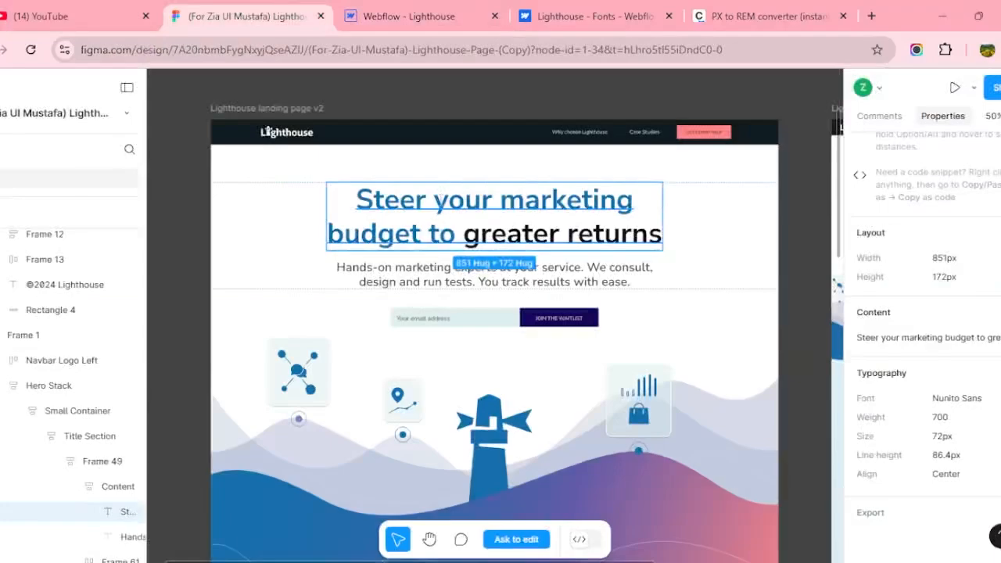
pyautogui.hotkey('ctrl', 'Tab')
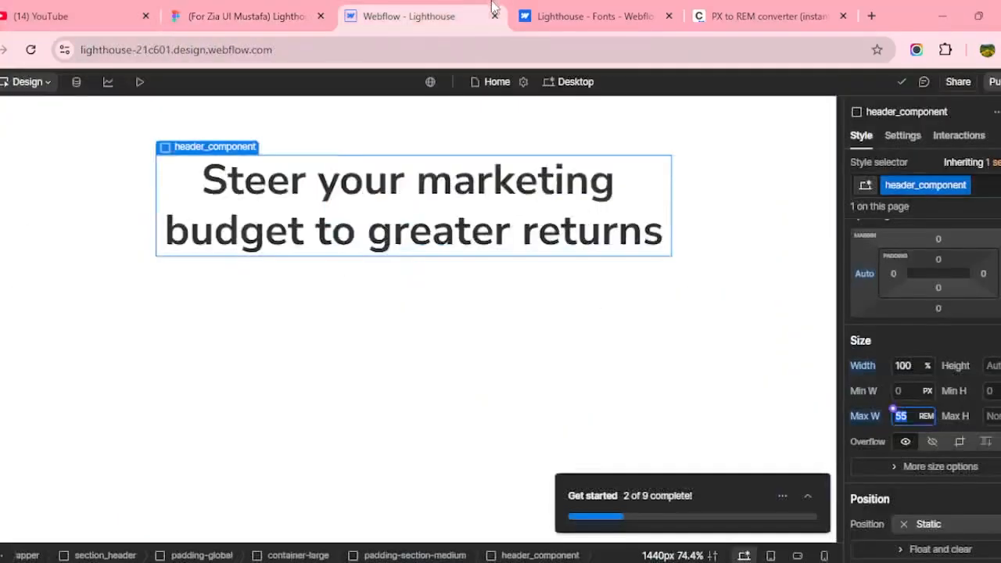
# Copy the blue colour of the word 'marketing' from the Figma heading.
pyautogui.click(244, 16)
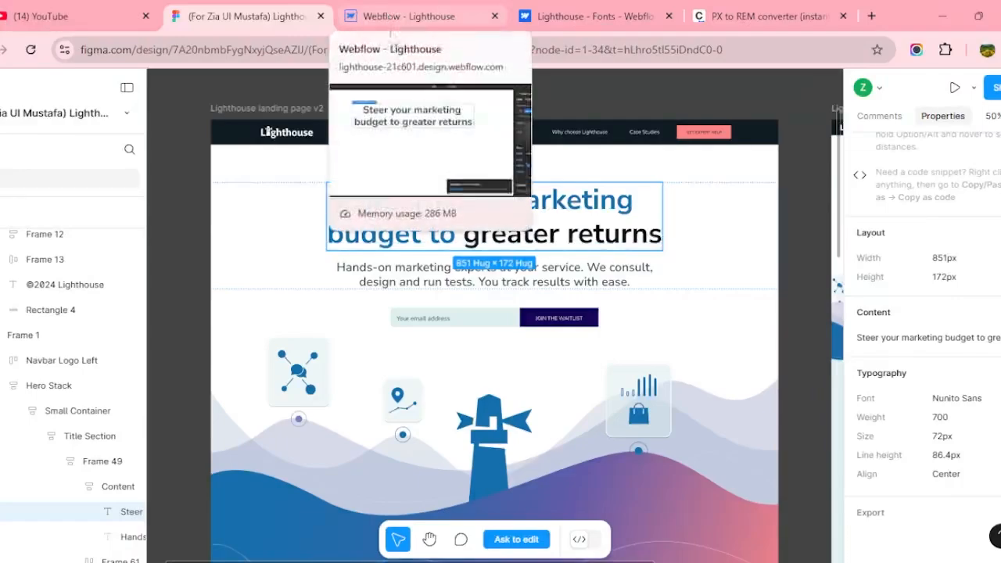
pyautogui.tripleClick(540, 200)
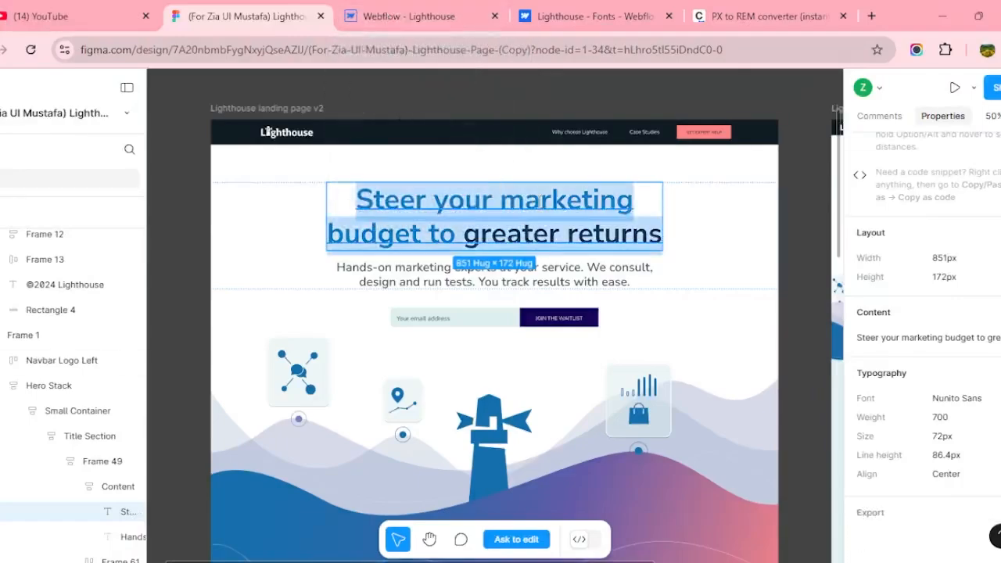
pyautogui.click(540, 202)
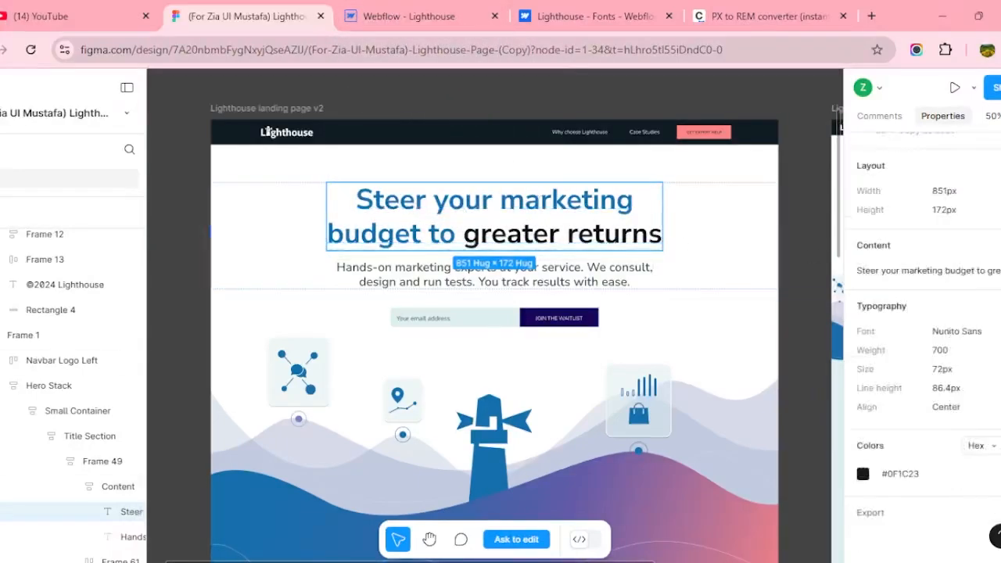
pyautogui.doubleClick(584, 202)
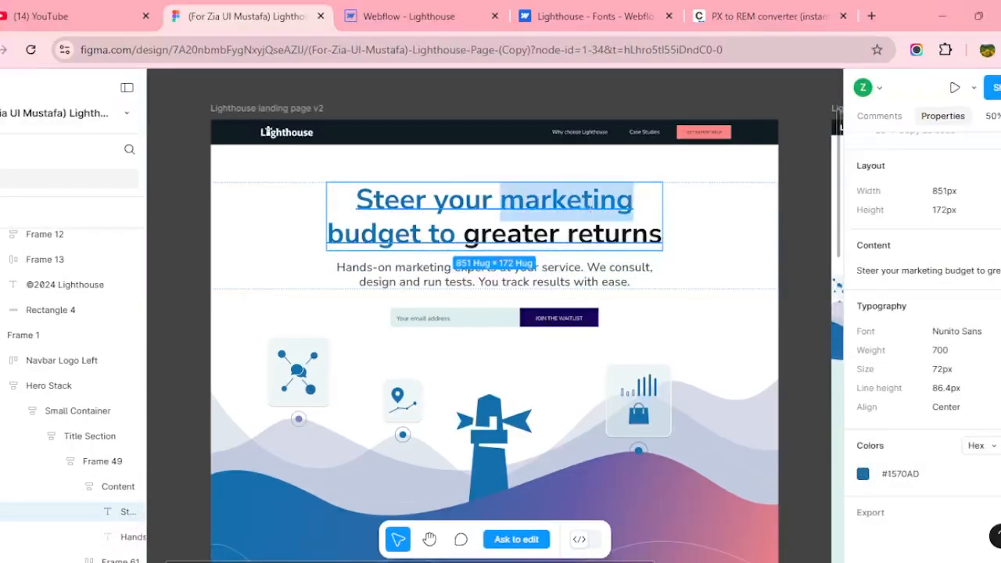
pyautogui.click(902, 474)
# Add a text-color-blue class to the heading and colour it #1570AD.
pyautogui.click(408, 15)
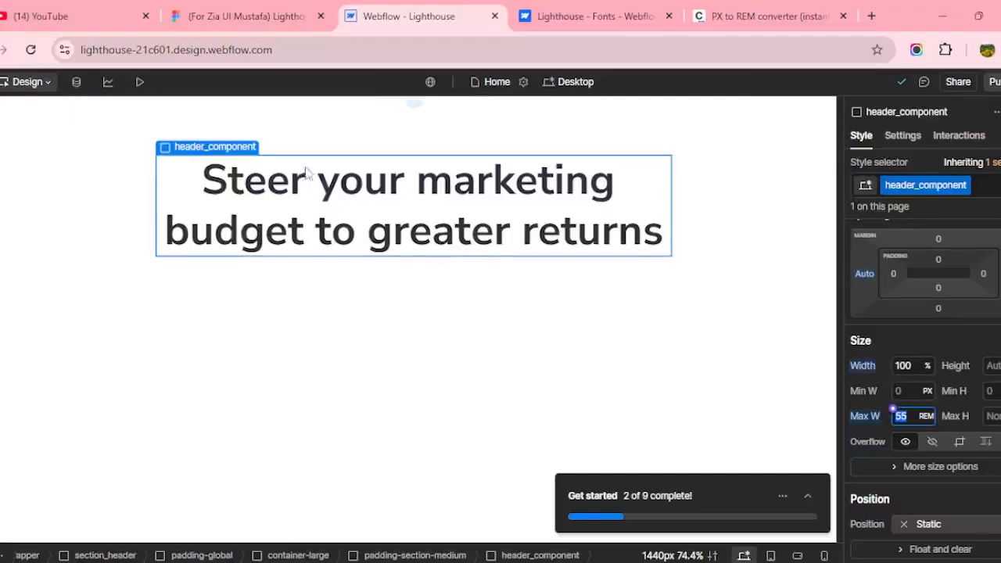
pyautogui.click(401, 184)
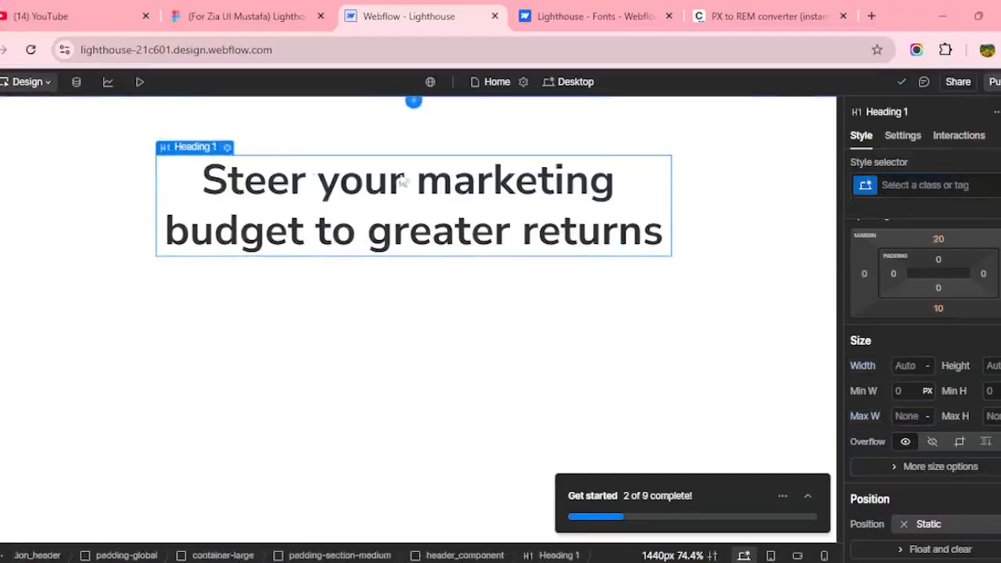
pyautogui.click(924, 186)
pyautogui.write('te')
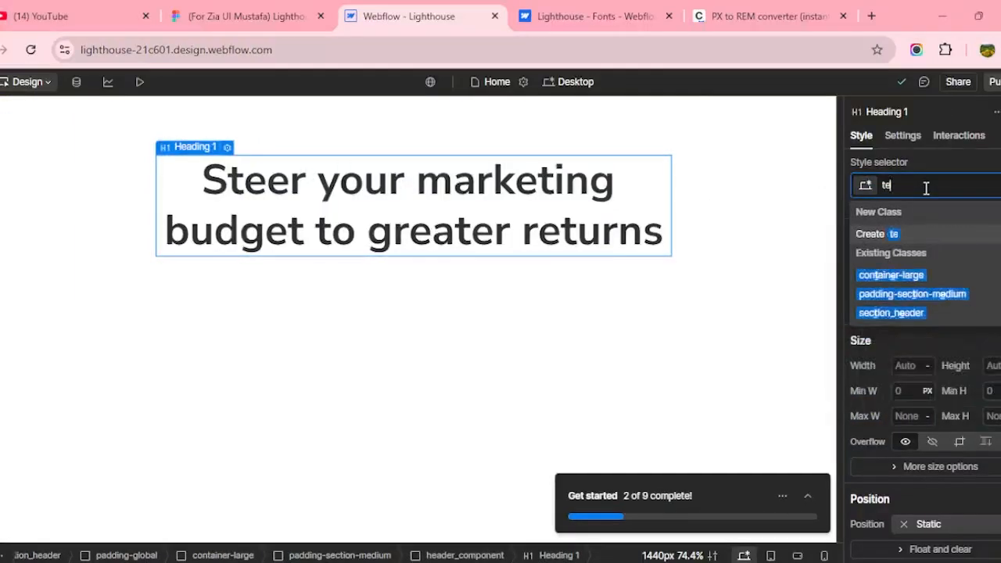
pyautogui.write('xt-colo')
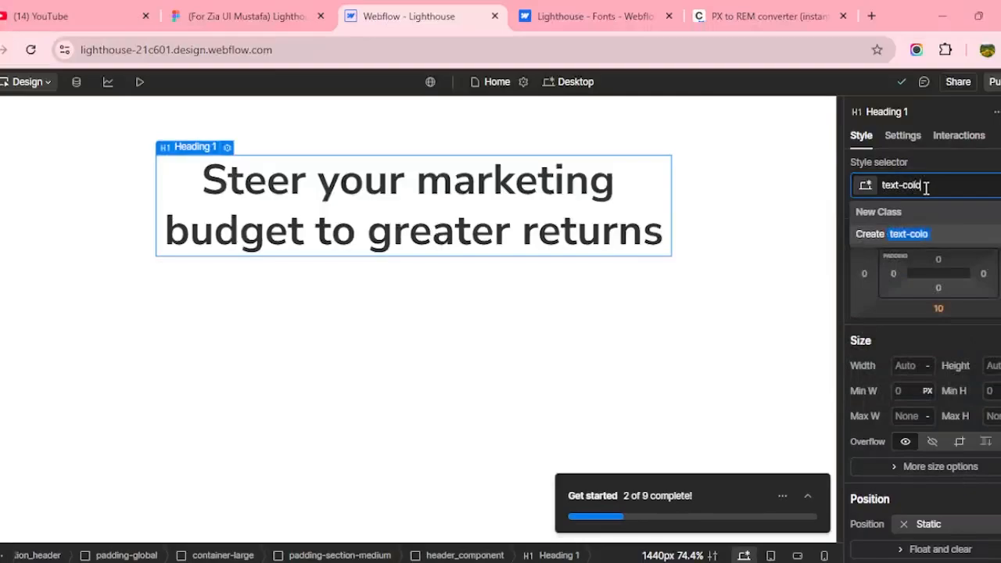
pyautogui.write('r-blue')
pyautogui.press('Return')
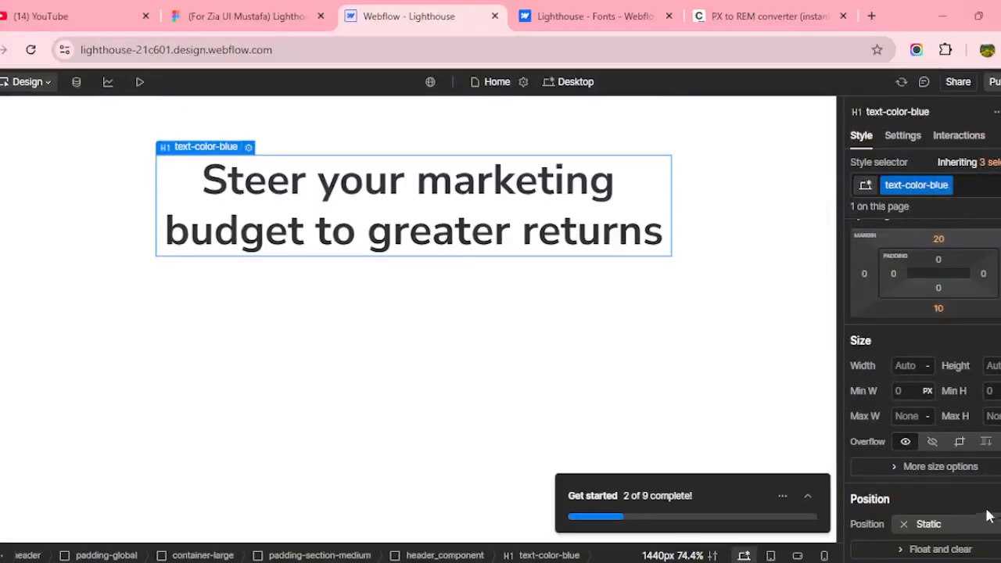
pyautogui.scroll(-5, 963, 280)
pyautogui.click(965, 293)
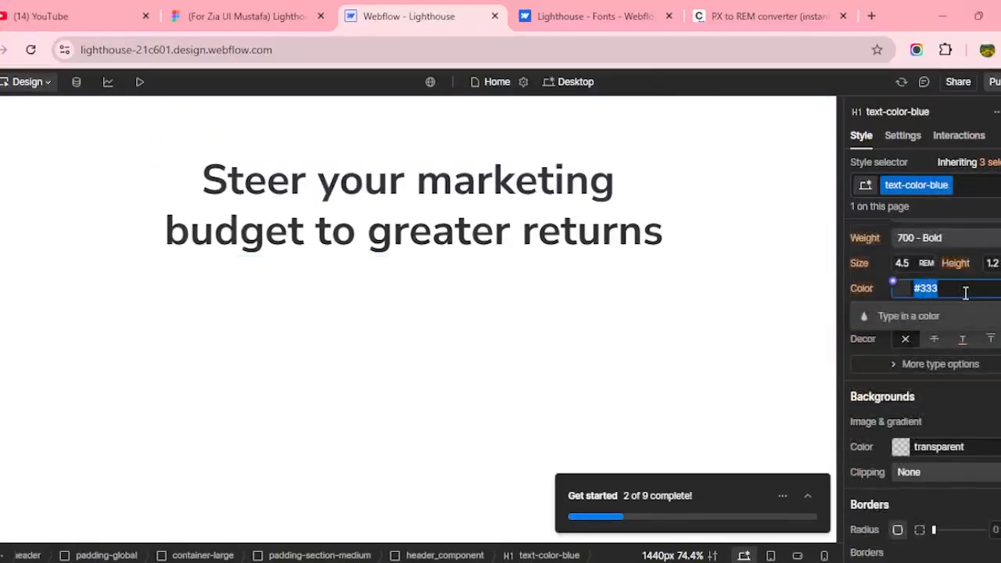
pyautogui.hotkey('ctrl', 'v')
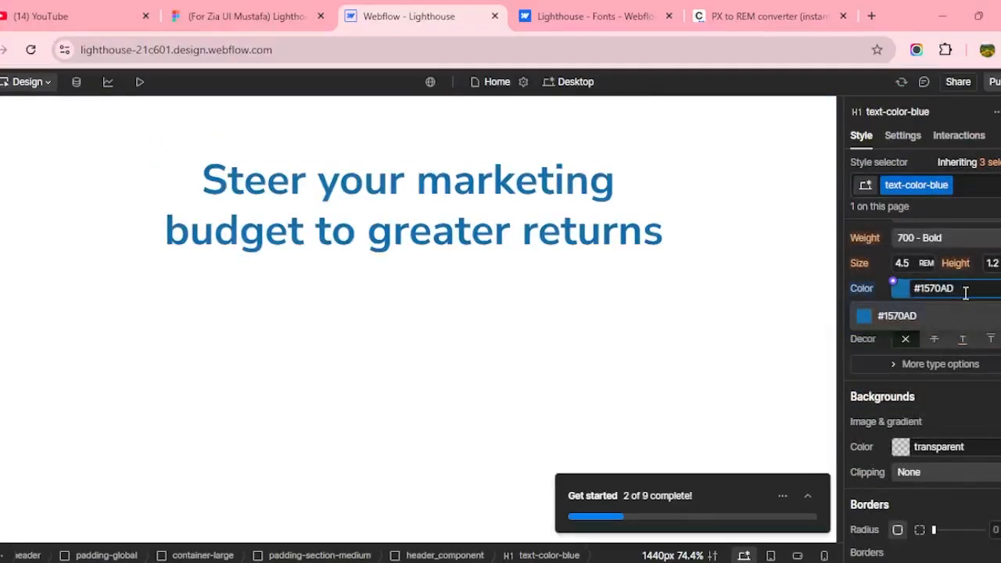
pyautogui.press('Return')
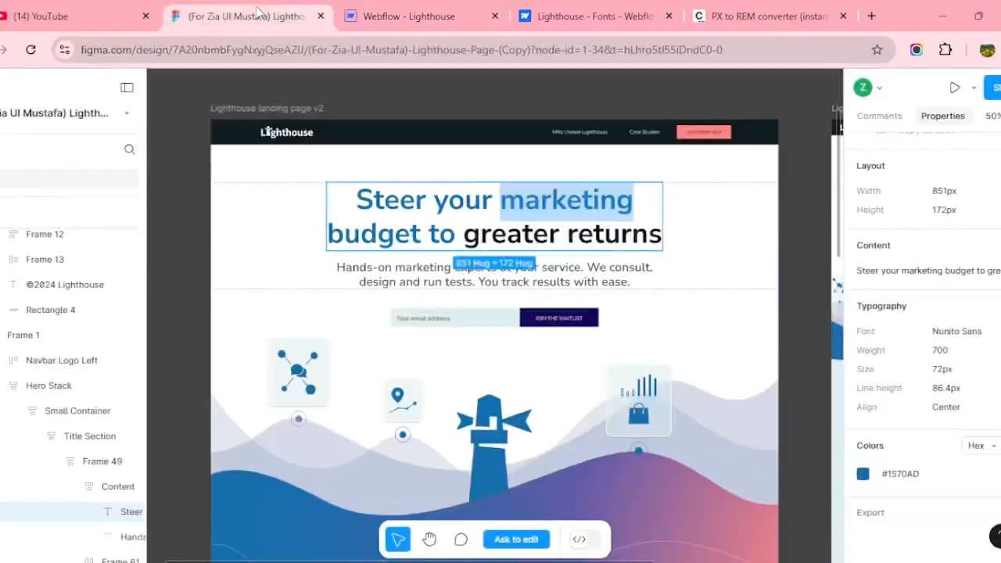
# Copy the dark #0D151F colour of 'greater returns' from the Figma design.
pyautogui.click(246, 15)
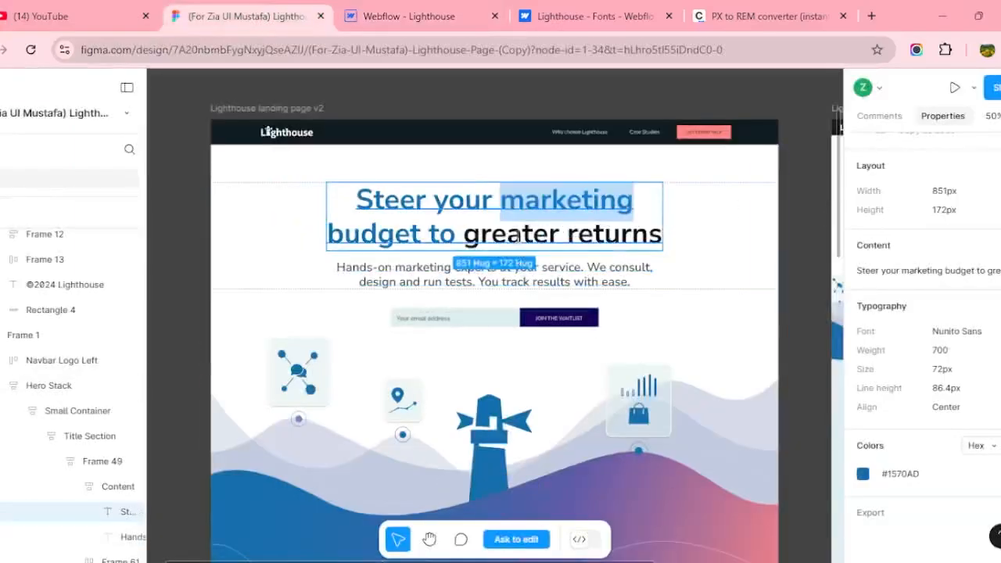
pyautogui.doubleClick(516, 234)
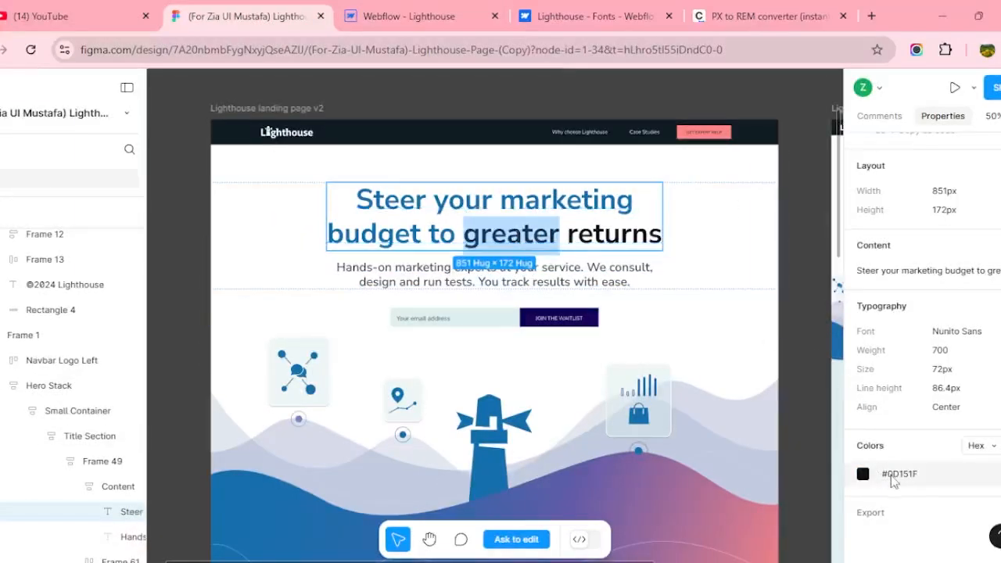
pyautogui.click(893, 475)
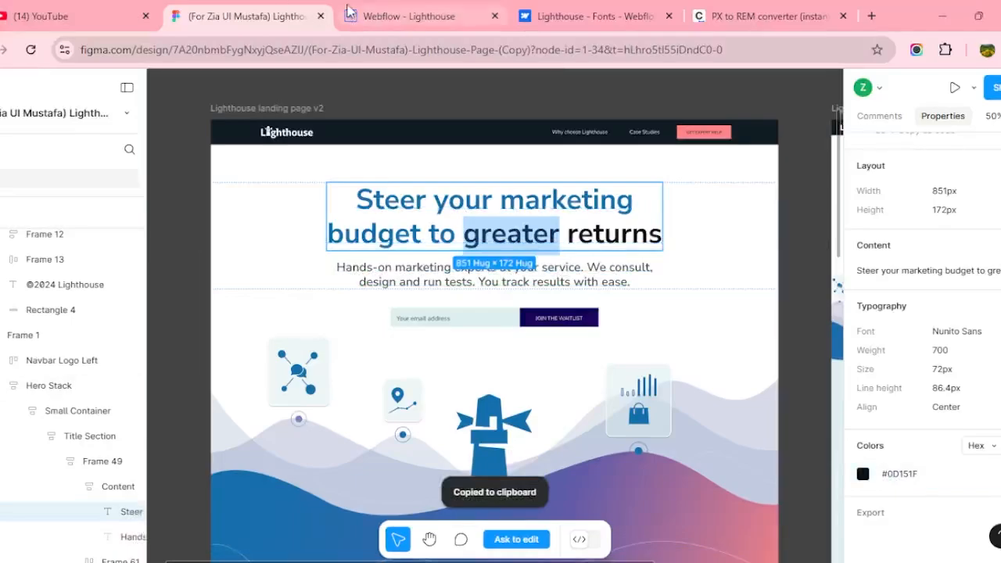
# Wrap 'greater returns' in its own span and start naming its class text-color-black.
pyautogui.click(406, 16)
pyautogui.doubleClick(397, 238)
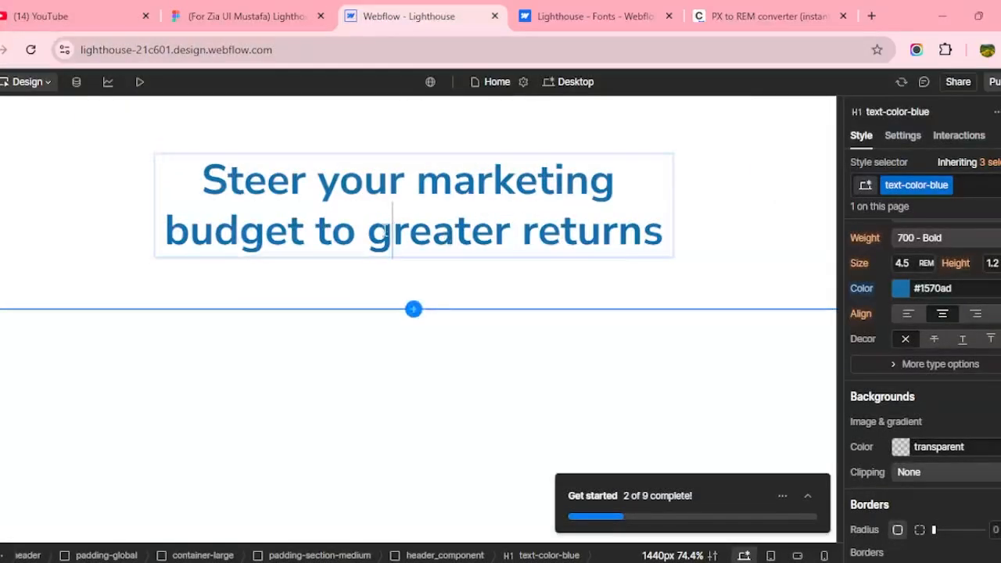
pyautogui.moveTo(368, 232); pyautogui.dragTo(663, 237)
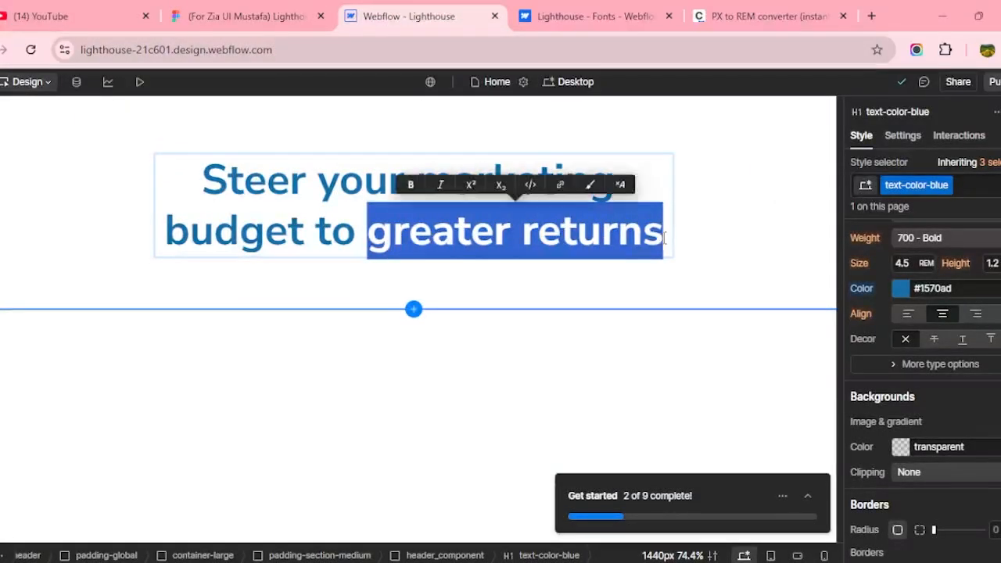
pyautogui.click(592, 186)
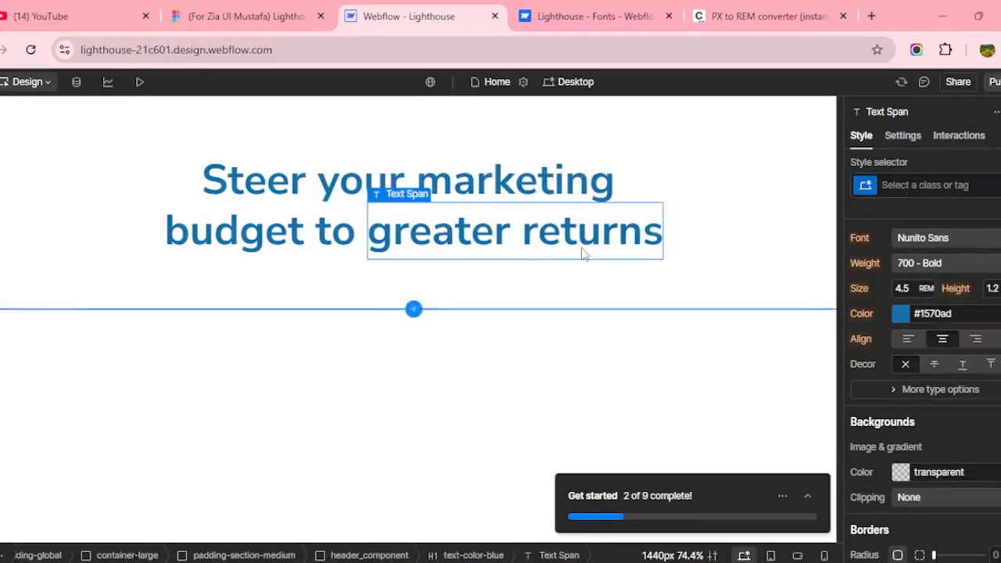
pyautogui.click(932, 186)
pyautogui.write('te')
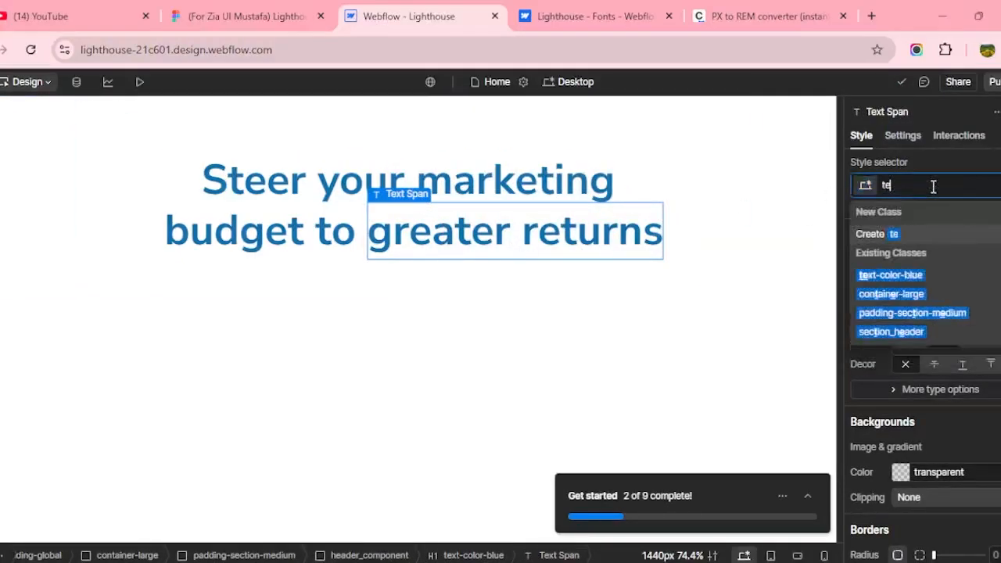
pyautogui.write('xt-color-black')
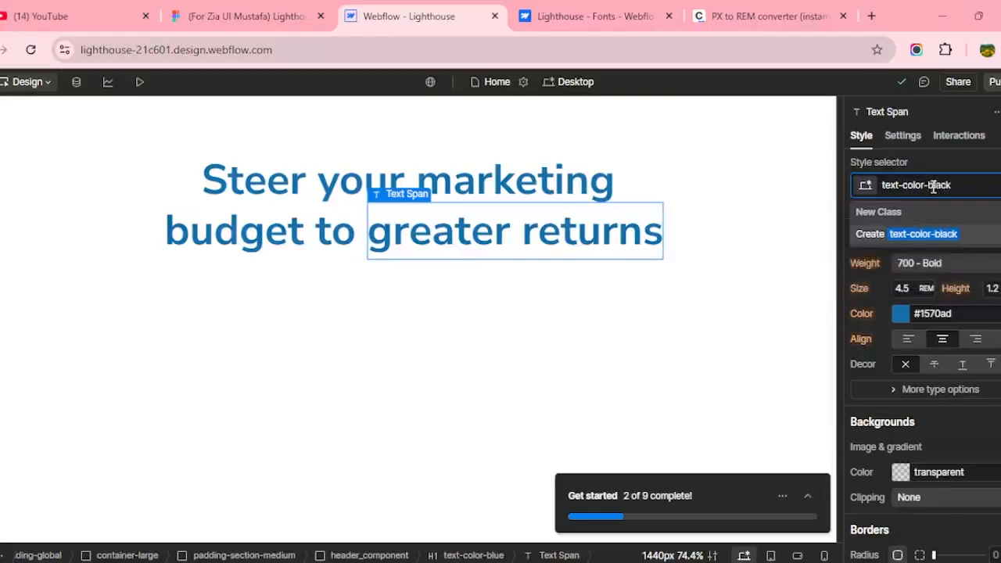
# Create the text-color-black class on the span and colour it #0D151F.
pyautogui.press('Return')
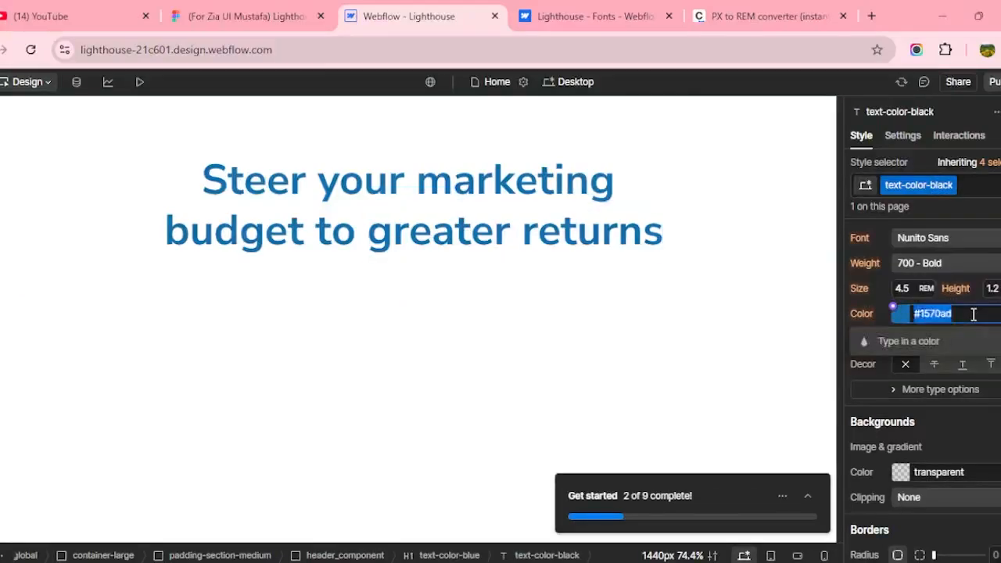
pyautogui.hotkey('ctrl', 'v')
pyautogui.write('4')
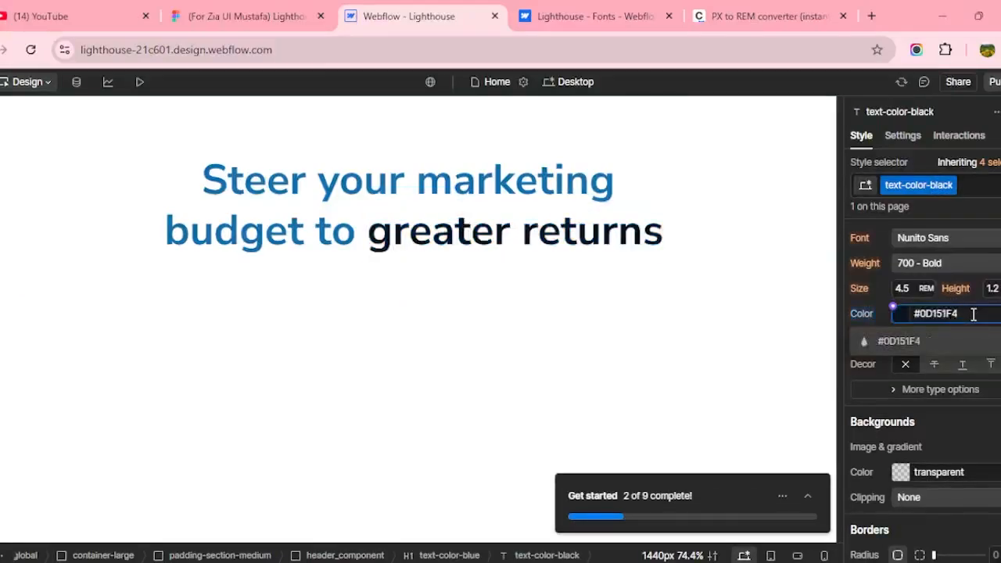
pyautogui.press('BackSpace')
pyautogui.press('Return')
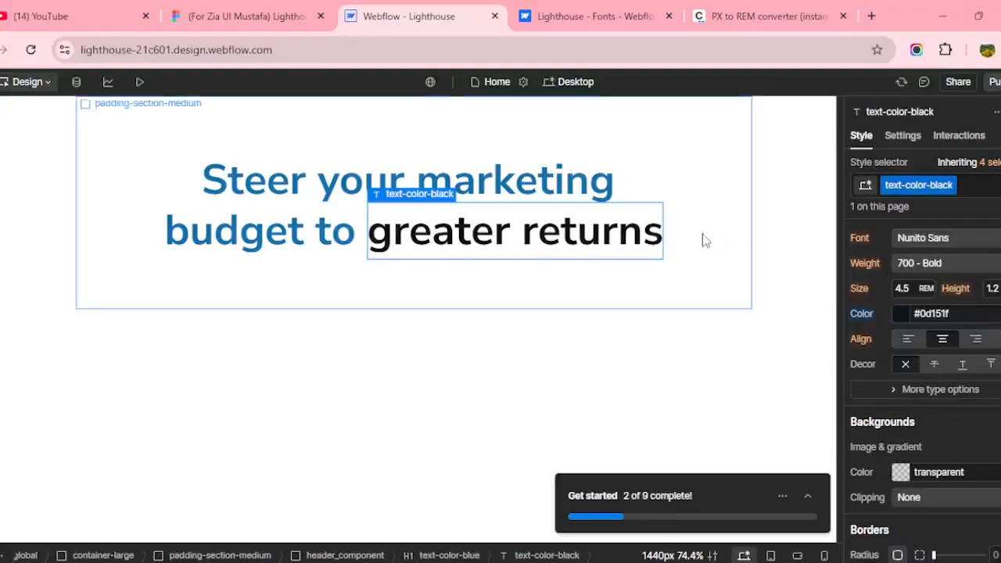
pyautogui.click(325, 226)
pyautogui.click(246, 16)
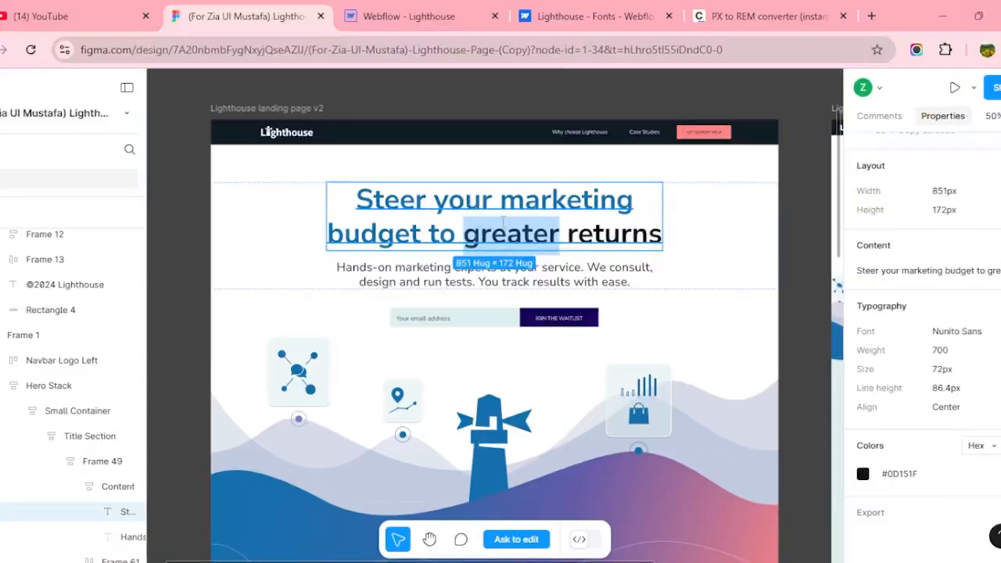
# Inspect the subtitle's font settings and the Content frame's spacing in Figma.
pyautogui.click(436, 269)
pyautogui.click(383, 22)
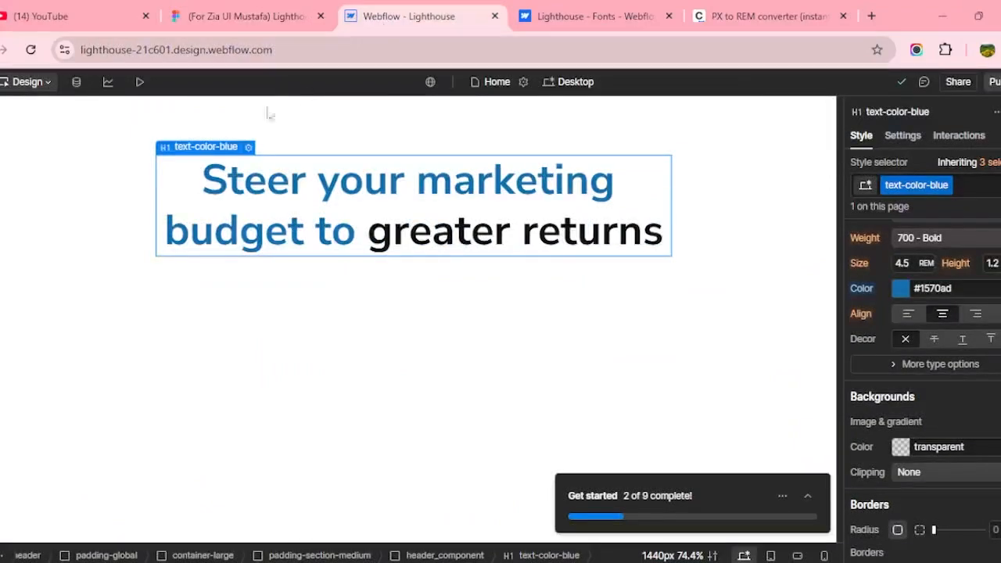
pyautogui.click(251, 19)
pyautogui.click(429, 221)
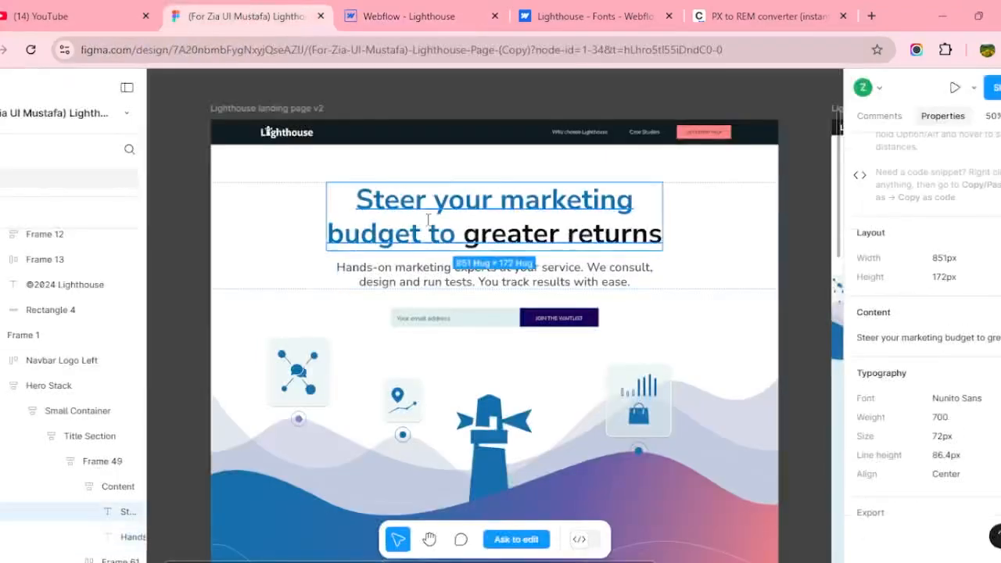
pyautogui.click(429, 285)
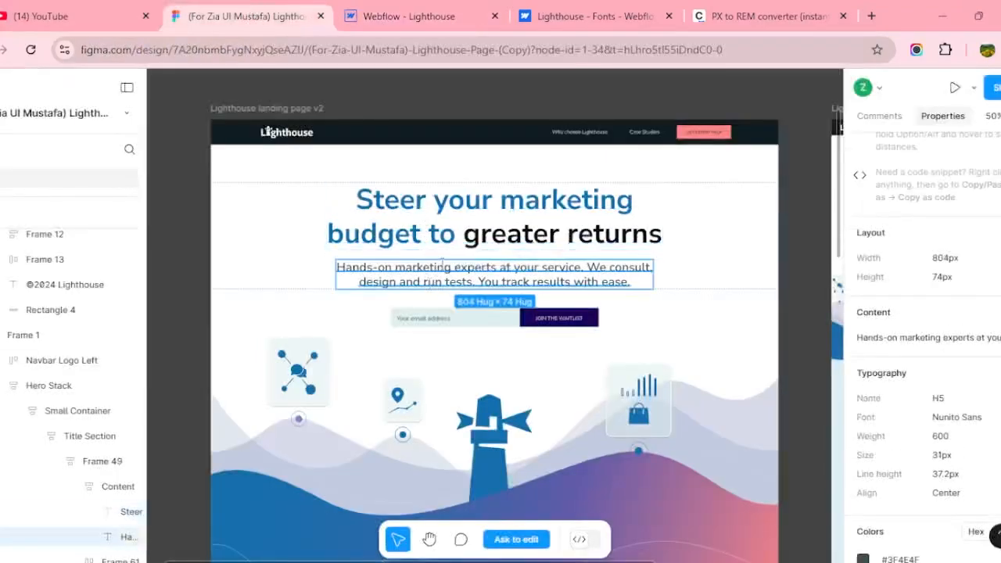
pyautogui.click(444, 255)
pyautogui.click(324, 239)
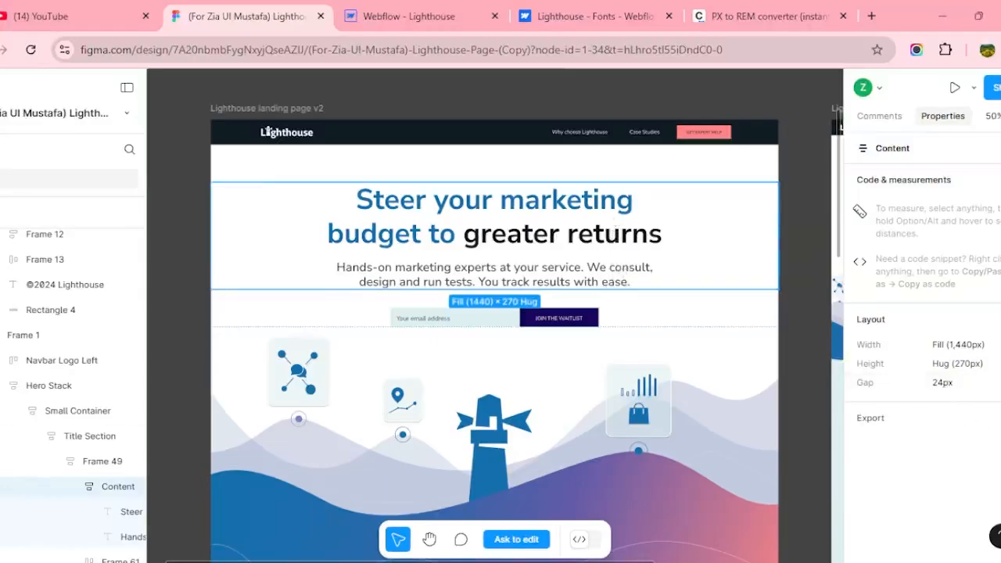
# Convert the 24 px gap to 1.5 rem in the PX to REM converter.
pyautogui.click(723, 22)
pyautogui.doubleClick(382, 238)
pyautogui.write('24')
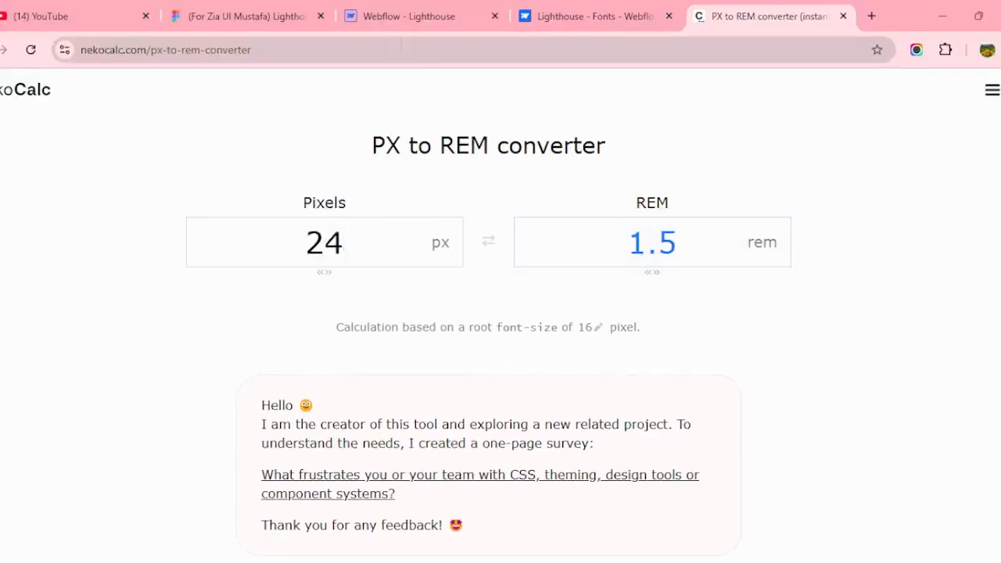
pyautogui.click(400, 18)
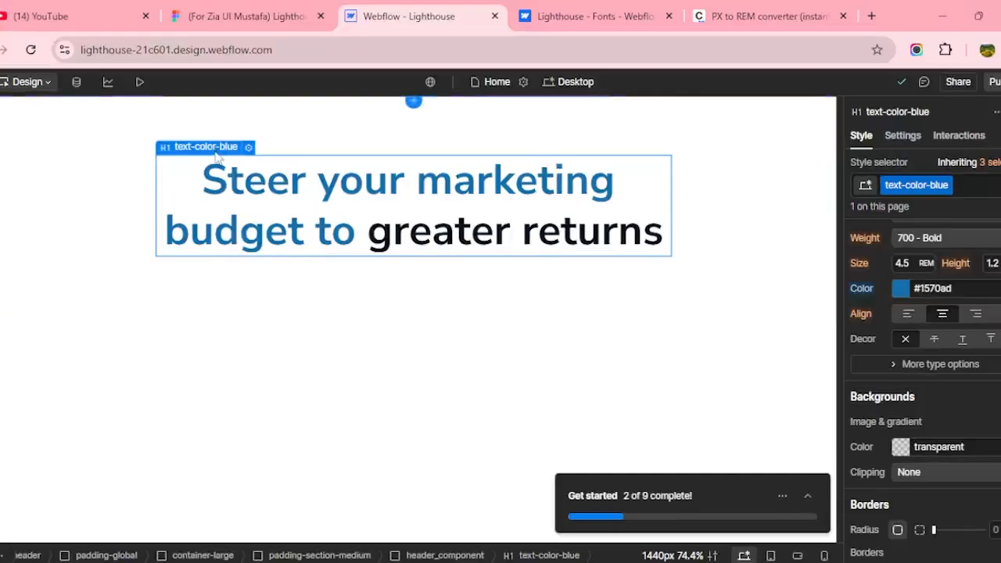
# Add a Div Block below the heading with a new spacer-small class.
pyautogui.moveTo(217, 153)
pyautogui.click(205, 129)
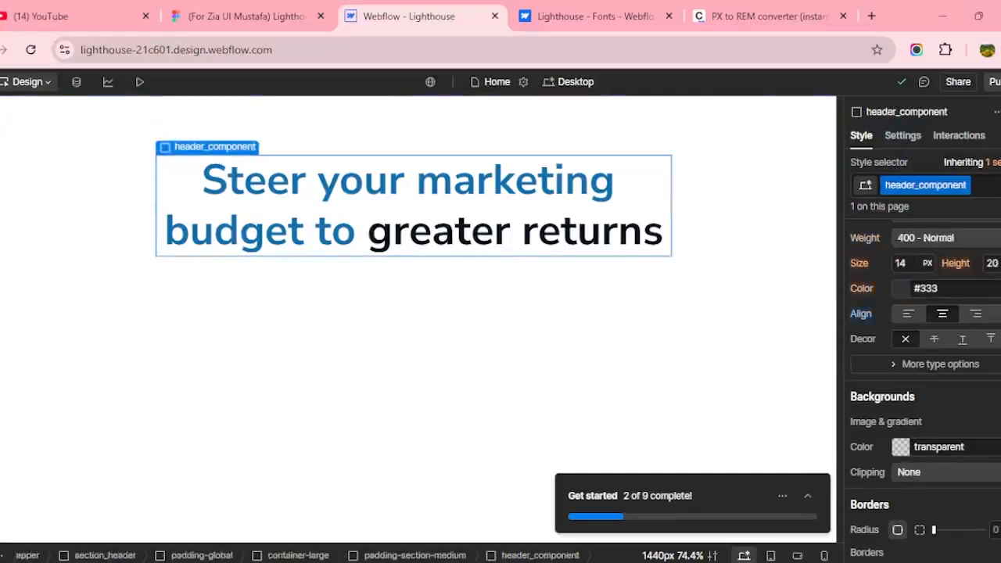
pyautogui.press('a')
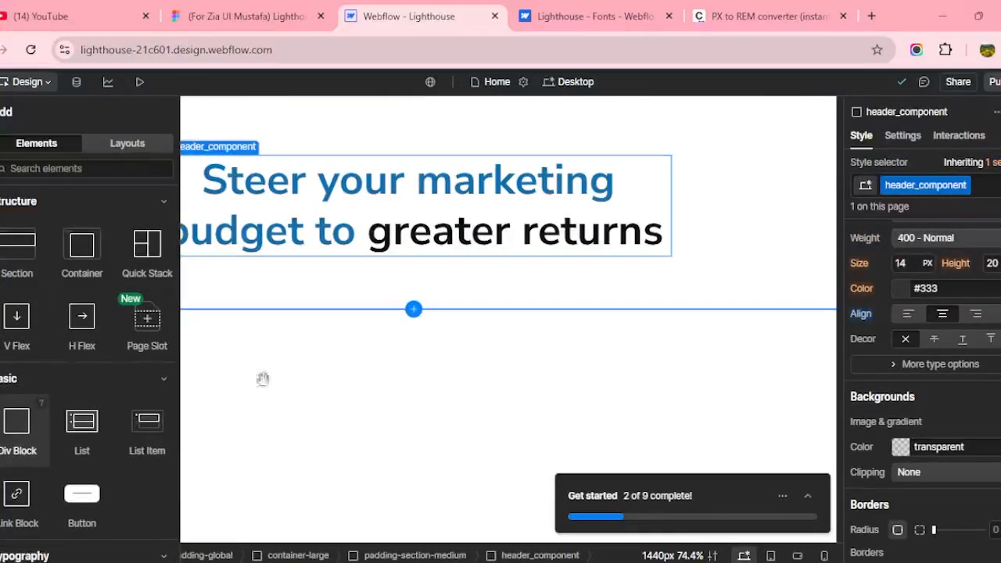
pyautogui.click(20, 423)
pyautogui.click(943, 186)
pyautogui.write('sp')
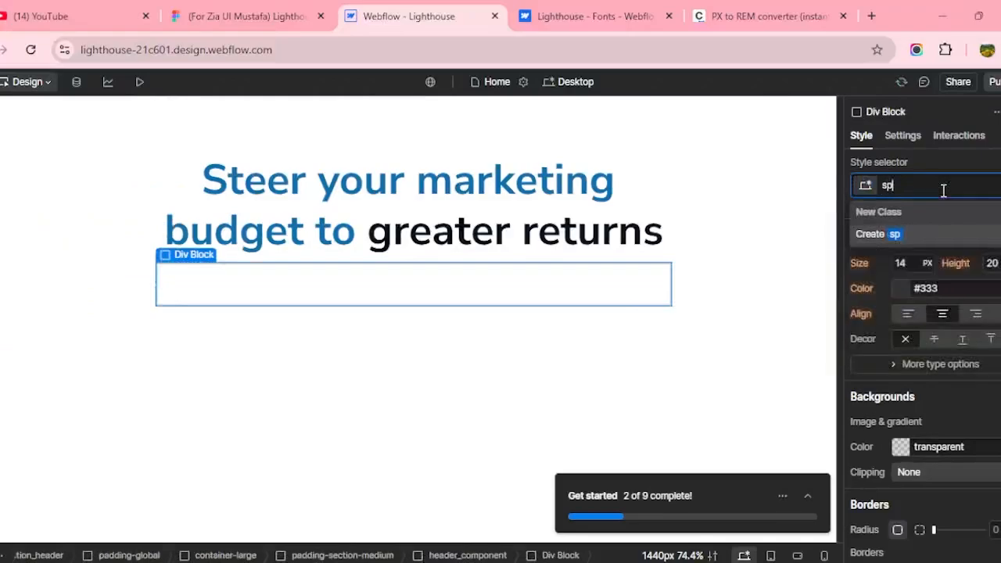
pyautogui.write('acer-small')
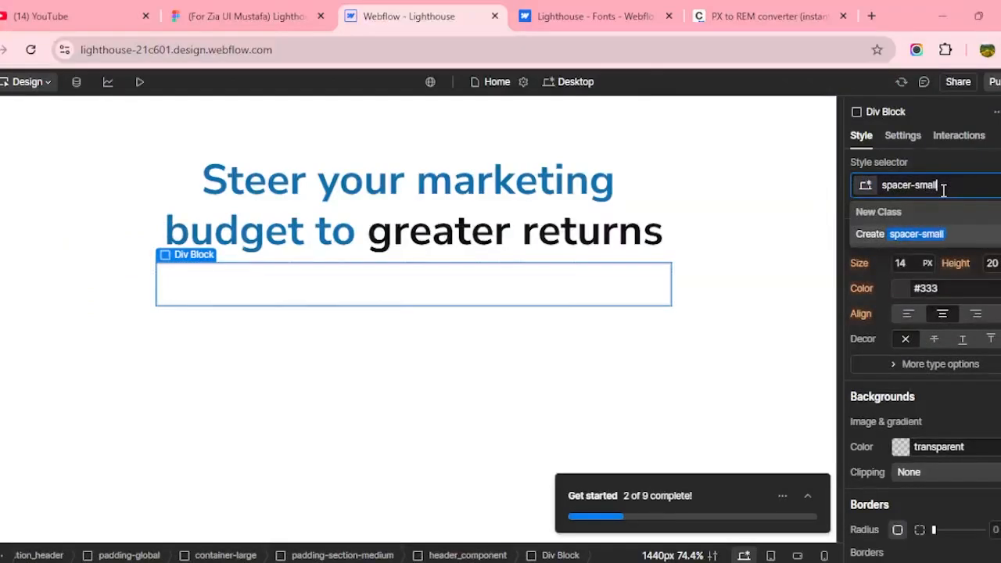
pyautogui.press('Return')
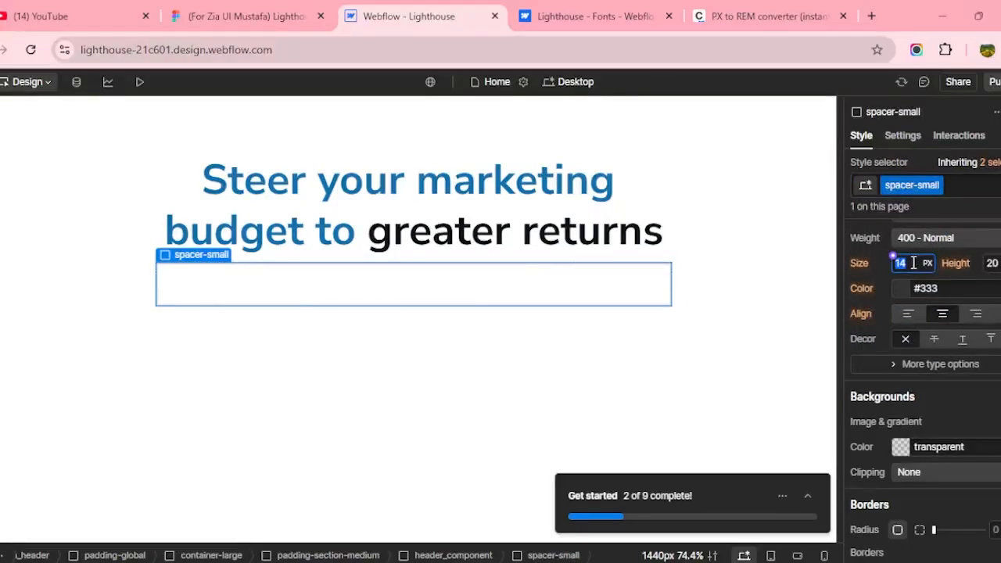
# Give the spacer-small block 1.5rem top padding.
pyautogui.scroll(6, 915, 313)
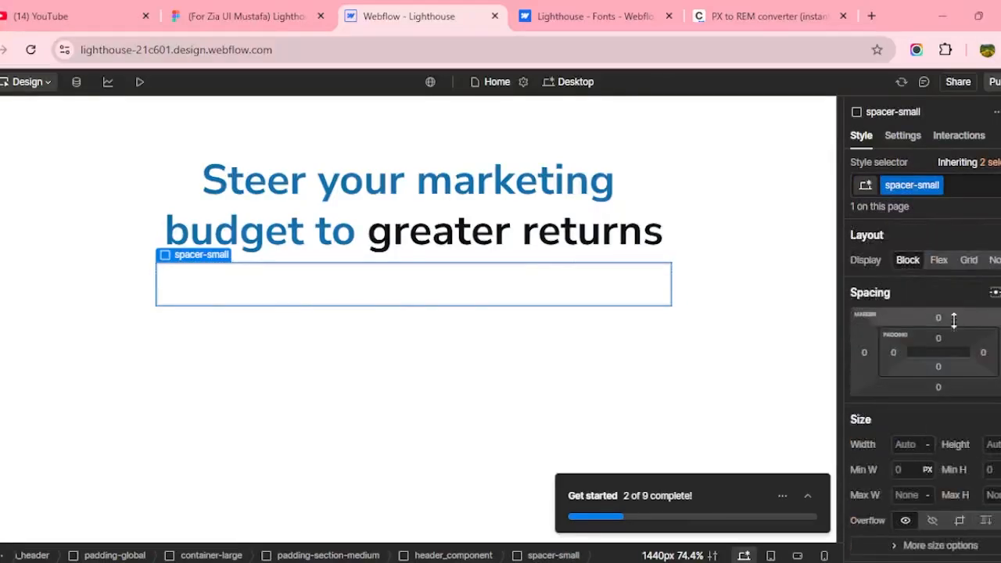
pyautogui.click(937, 336)
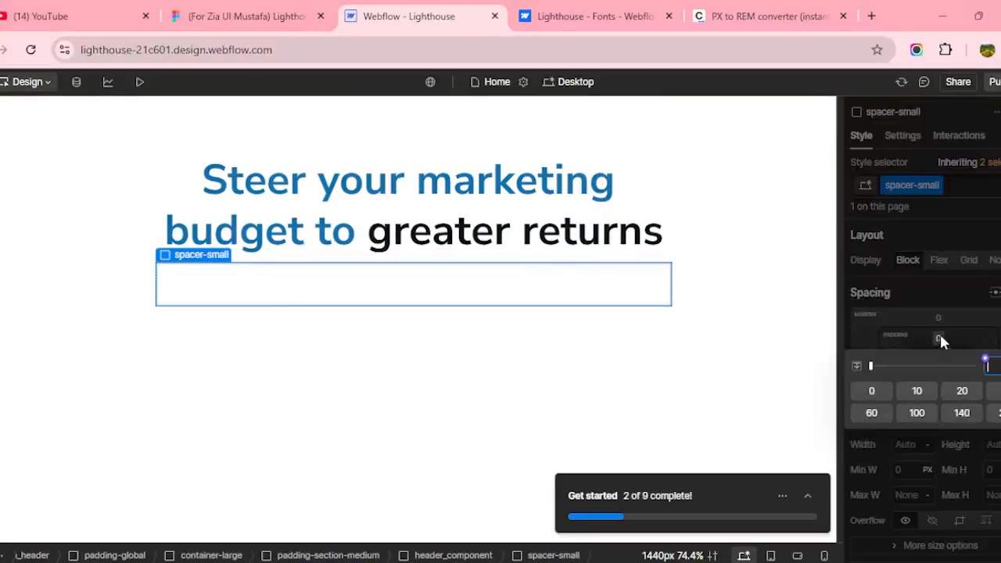
pyautogui.write('1.5rem')
pyautogui.press('Return')
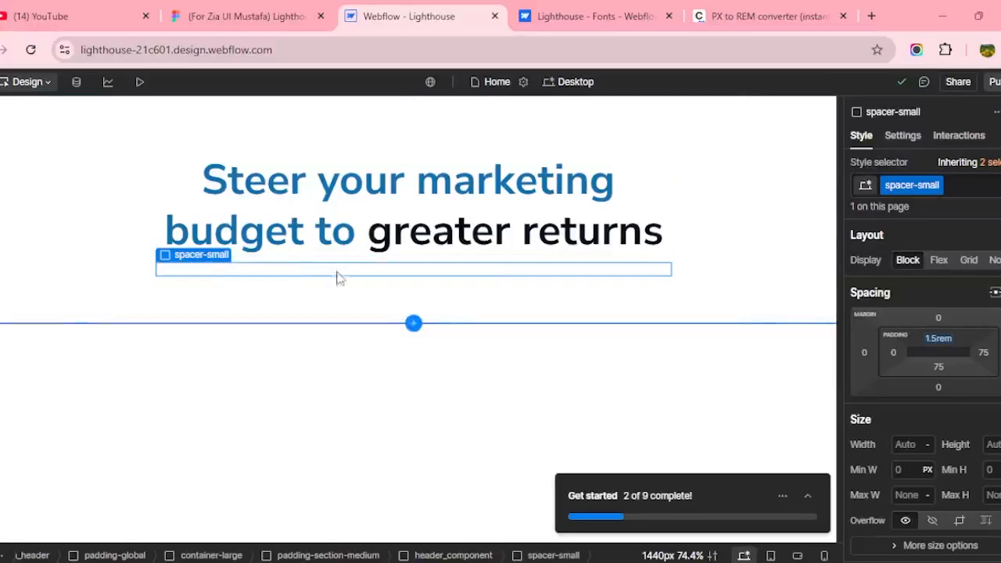
pyautogui.click(365, 219)
pyautogui.click(235, 16)
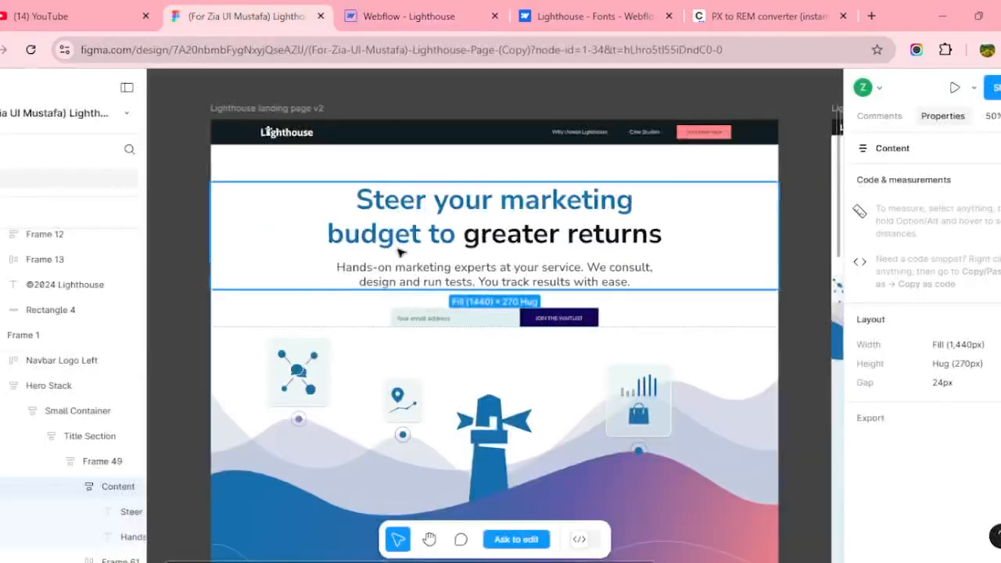
# Select the header_component container and bring up the Add panel's Typography elements.
pyautogui.click(378, 19)
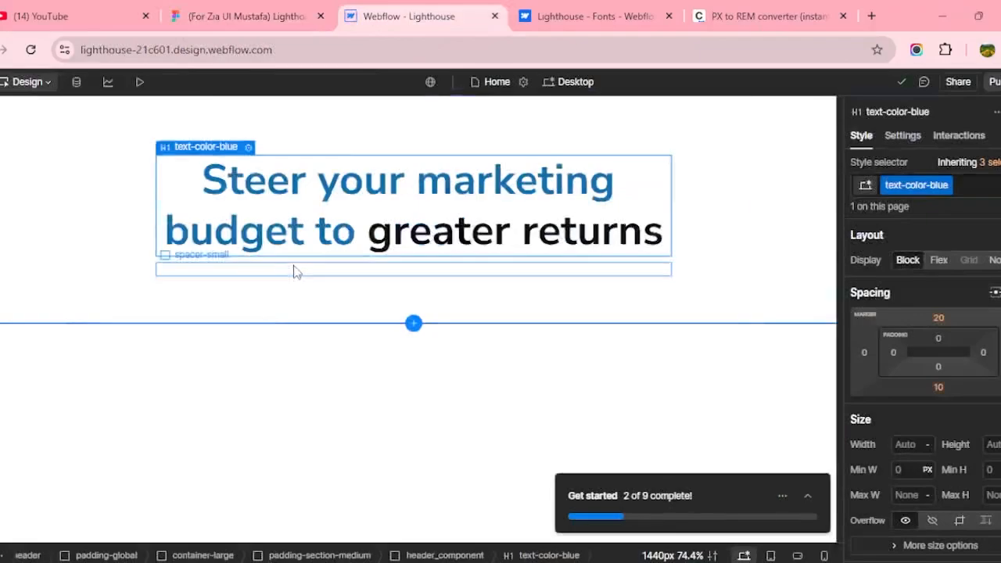
pyautogui.click(295, 271)
pyautogui.hotkey('ctrl', 'pageup')
pyautogui.hotkey('ctrl', 'pagedown')
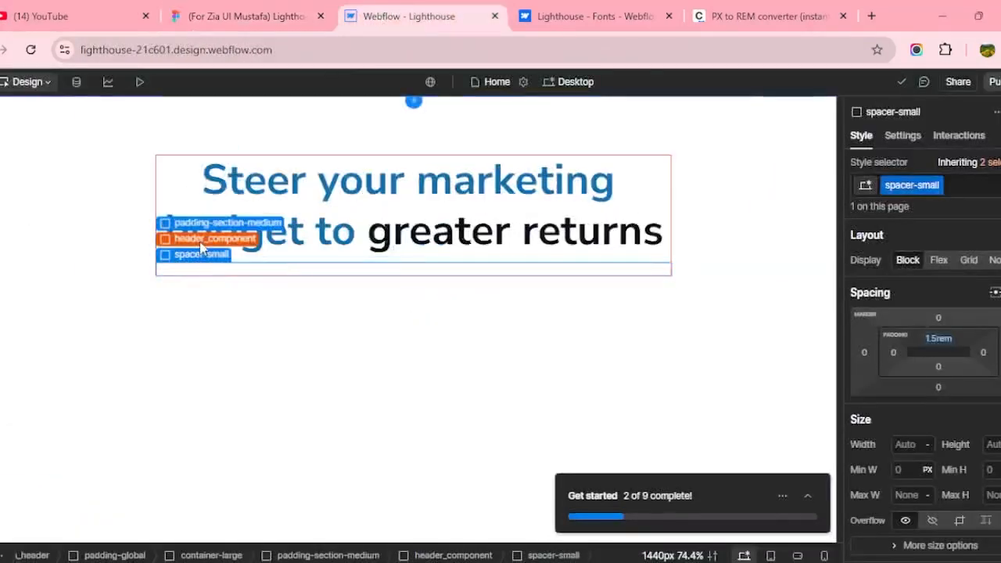
pyautogui.click(202, 241)
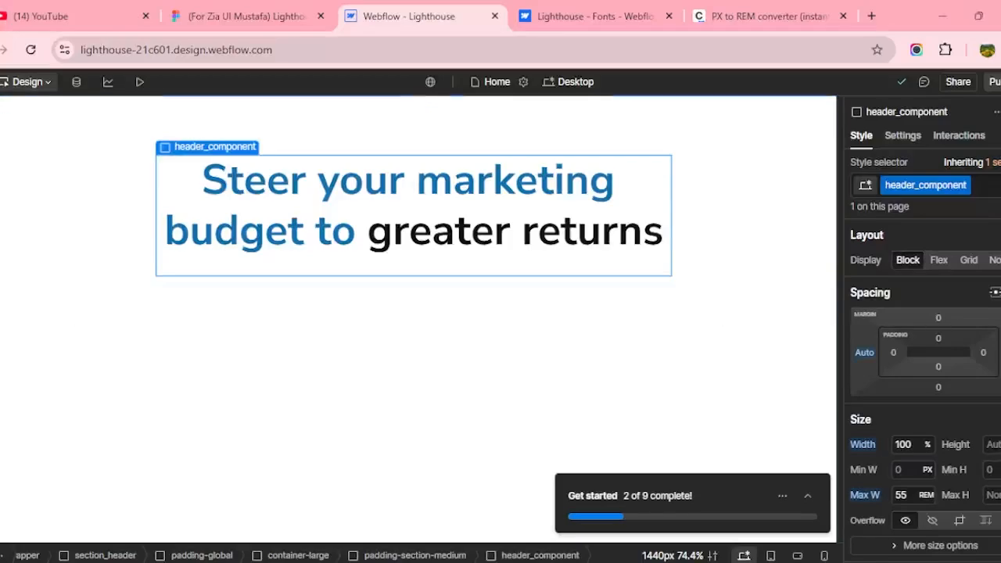
pyautogui.click(1, 119)
pyautogui.scroll(-3, 54, 263)
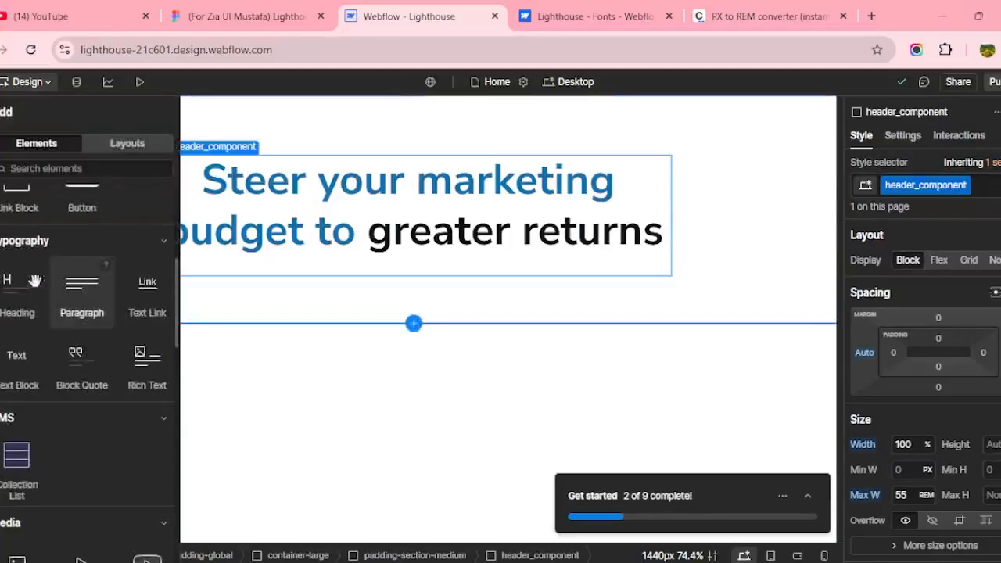
# Add a paragraph below the heading and replace its placeholder with Figma's subtitle text.
pyautogui.click(83, 288)
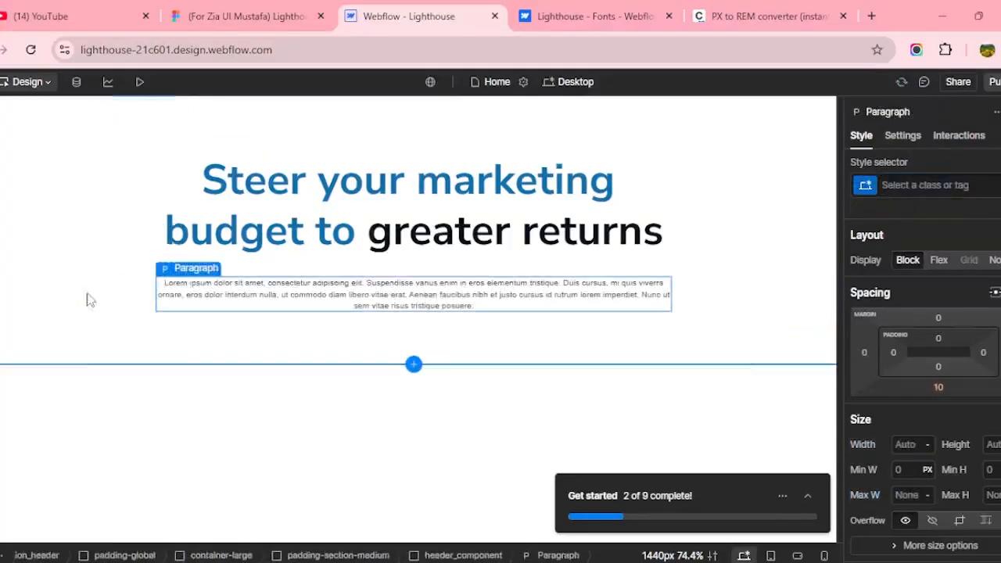
pyautogui.click(247, 7)
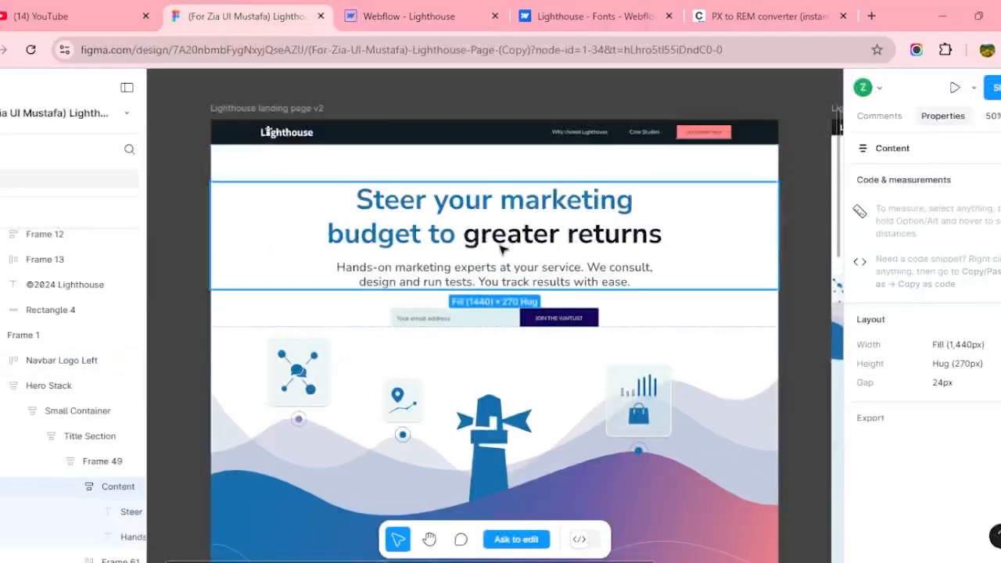
pyautogui.click(520, 274)
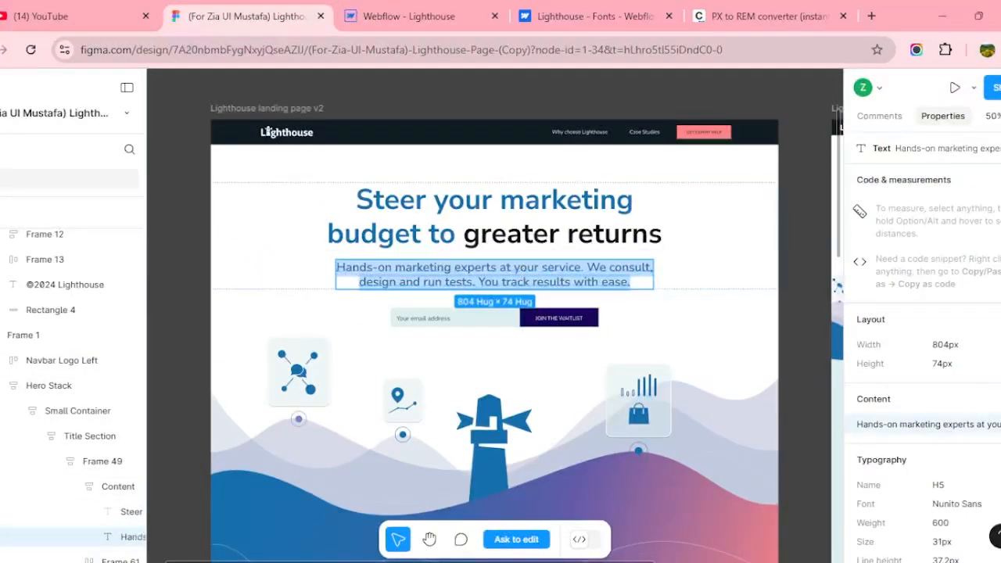
pyautogui.click(923, 423)
pyautogui.click(408, 16)
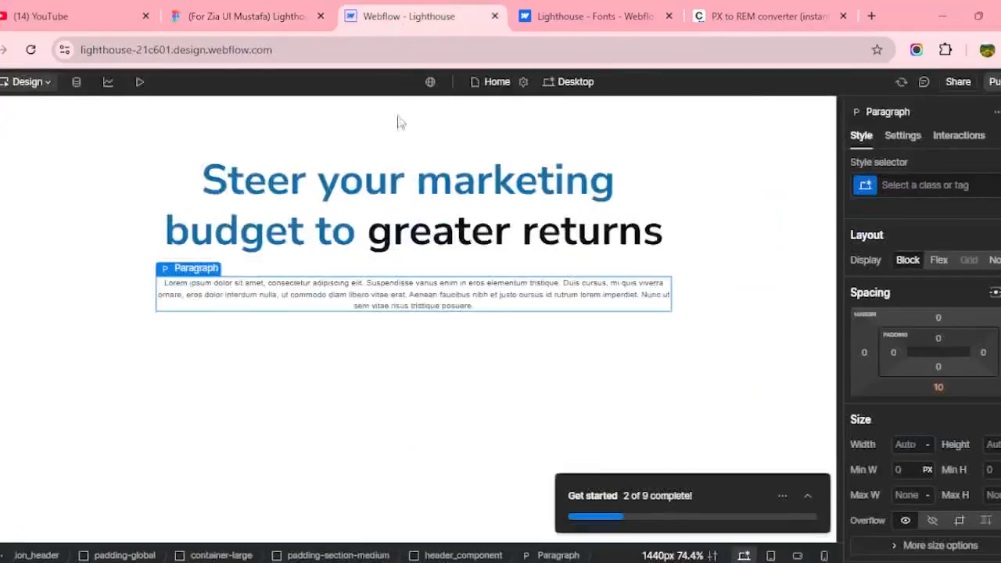
pyautogui.doubleClick(420, 295)
pyautogui.hotkey('ctrl', 'a')
pyautogui.hotkey('ctrl', 'v')
# Copy the subtitle colour #3F4E4F from the Figma design.
pyautogui.click(247, 16)
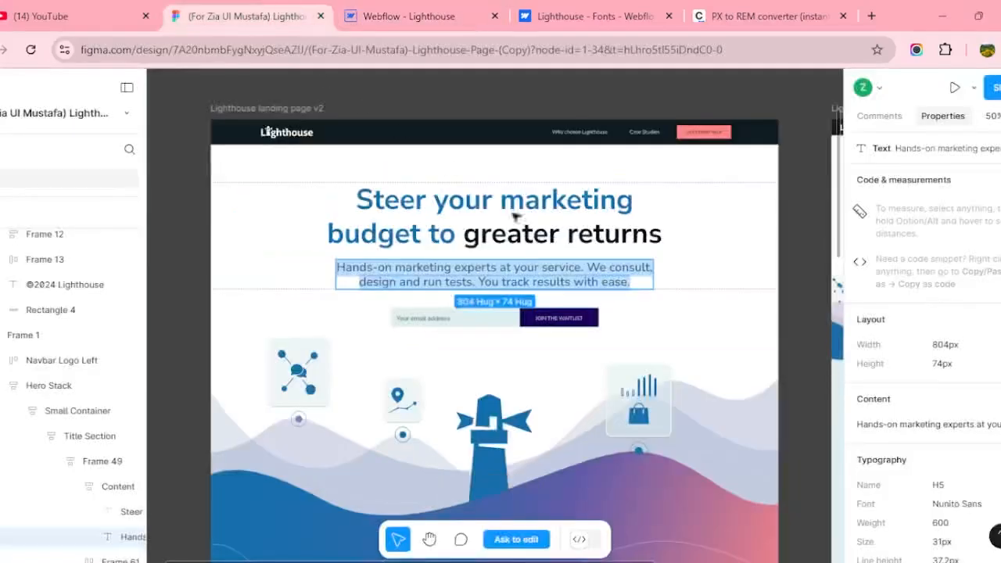
pyautogui.scroll(-3, 942, 344)
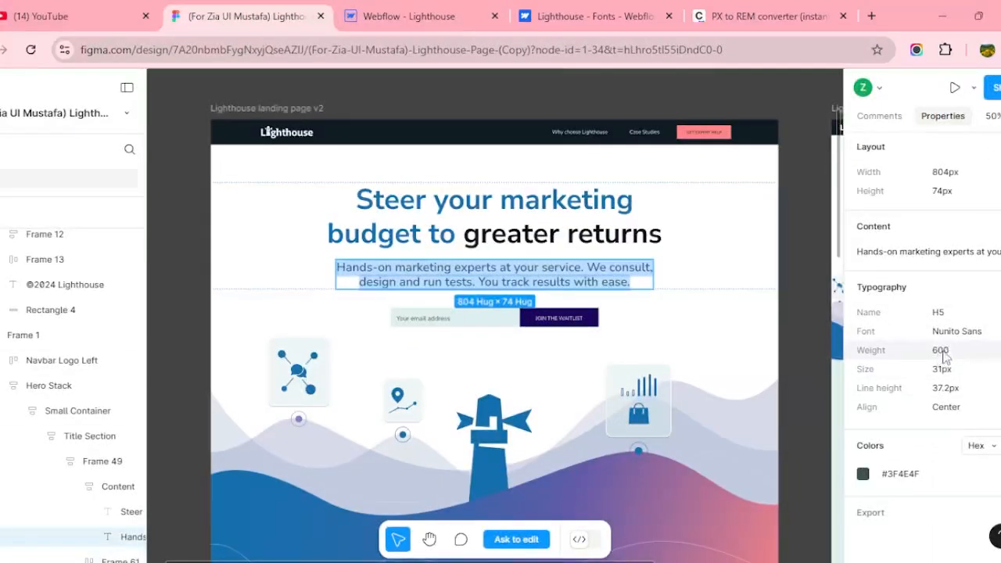
pyautogui.click(901, 480)
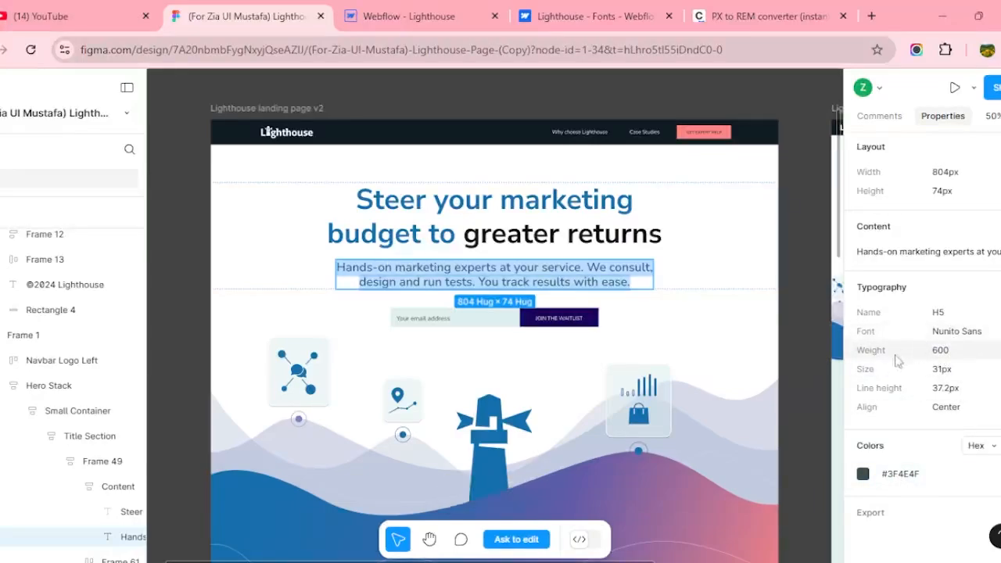
pyautogui.click(408, 16)
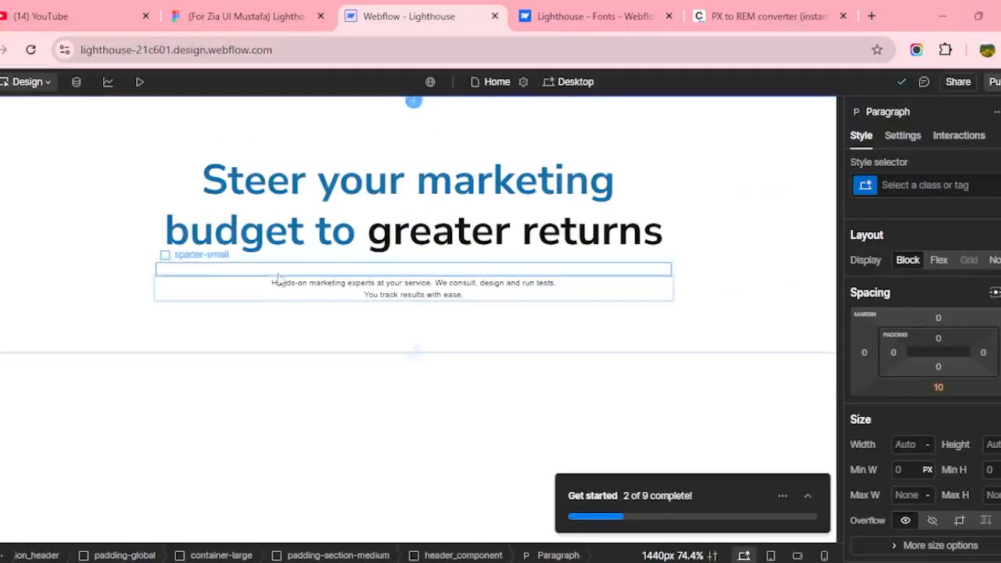
pyautogui.click(255, 325)
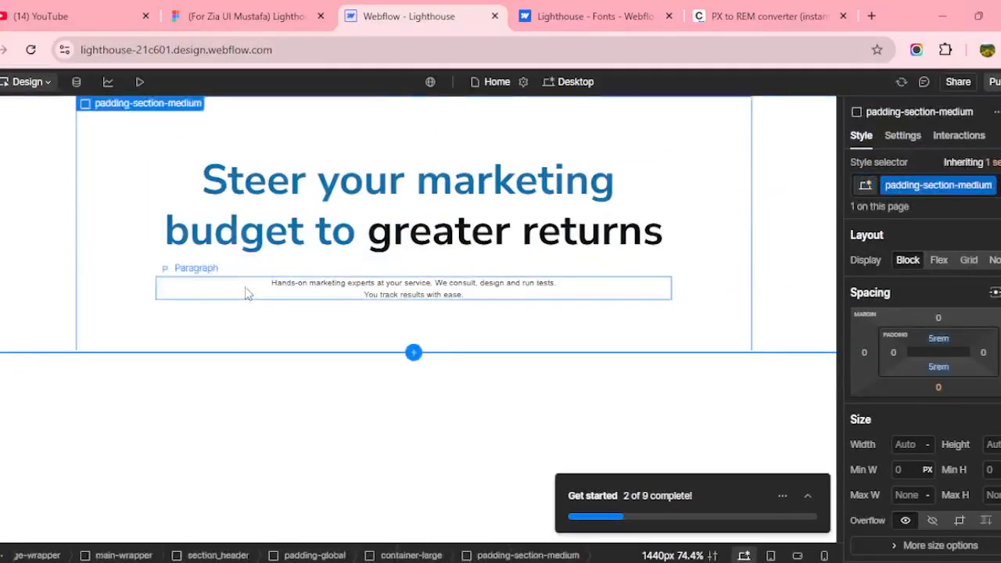
pyautogui.click(245, 292)
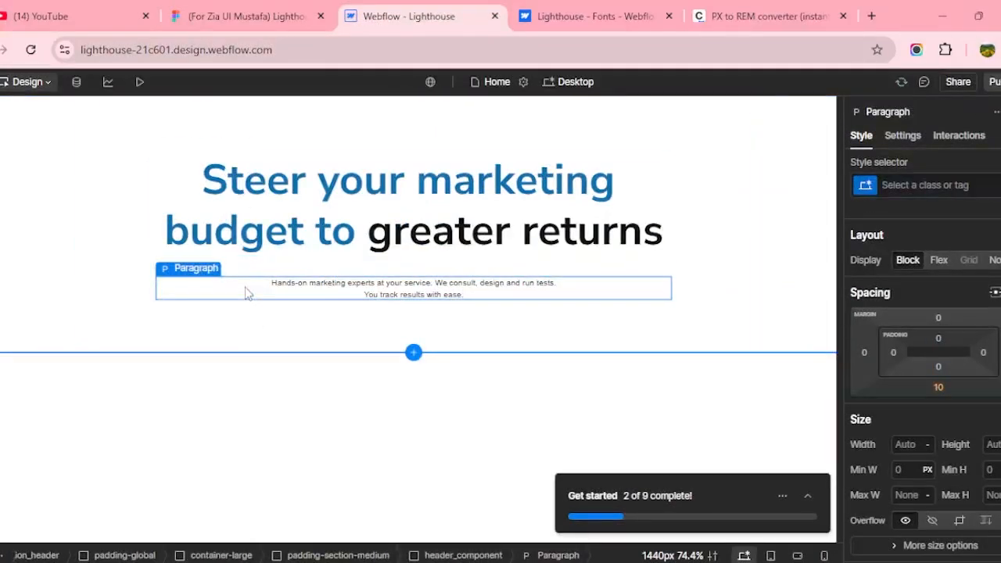
pyautogui.scroll(-5, 919, 404)
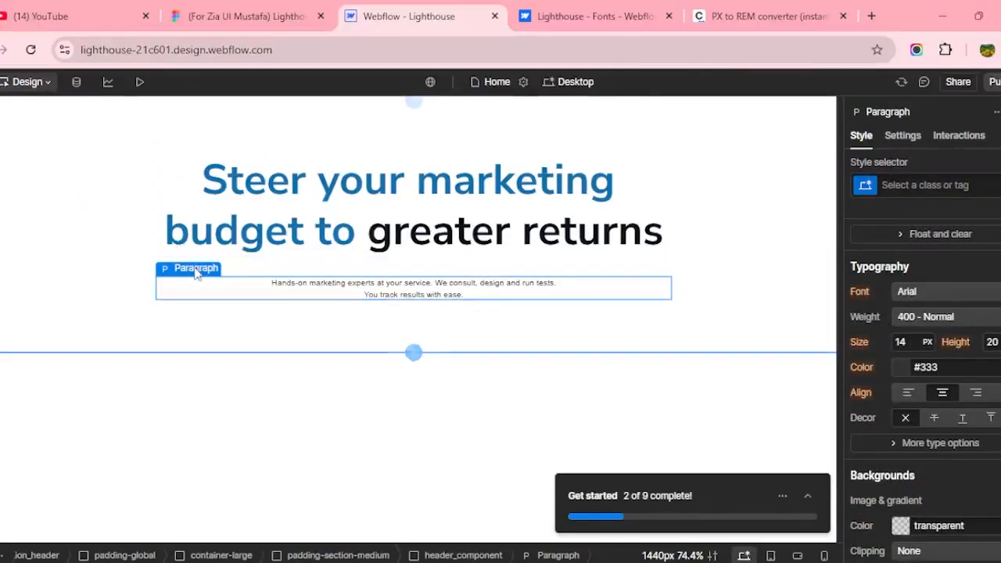
pyautogui.moveTo(196, 269)
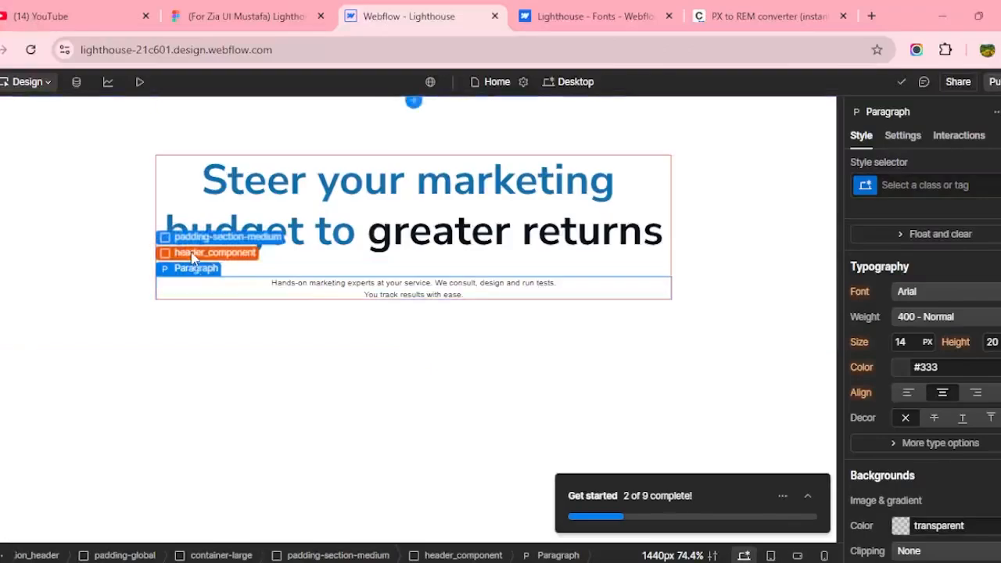
pyautogui.click(207, 253)
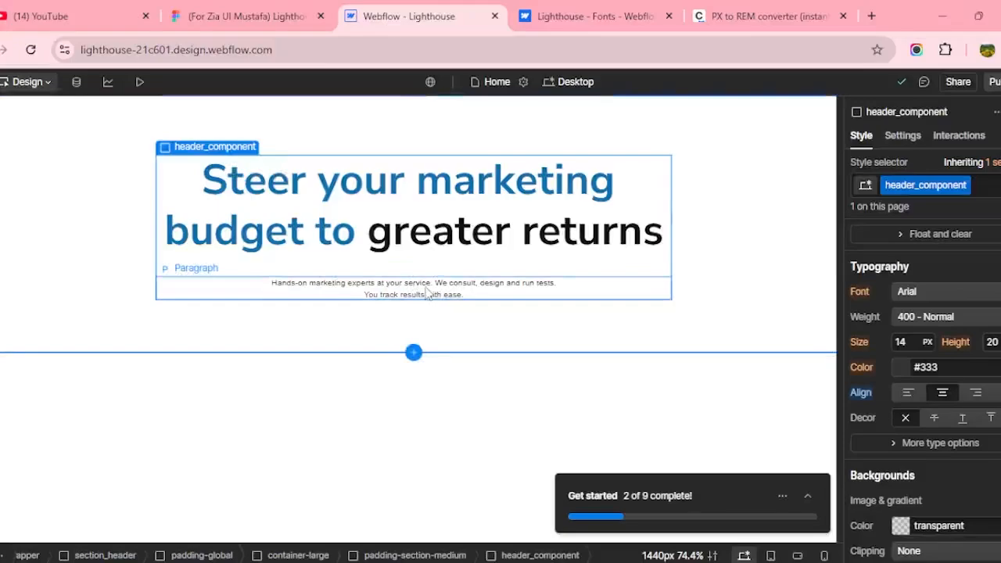
pyautogui.click(270, 192)
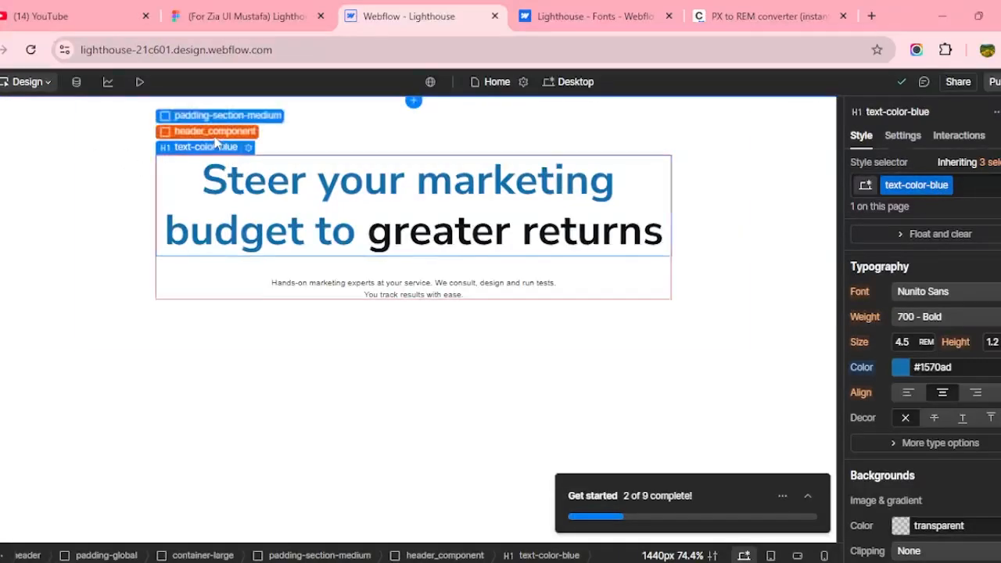
# Set the header component's font to Nunito Sans with weight 600 Semi Bold.
pyautogui.click(216, 134)
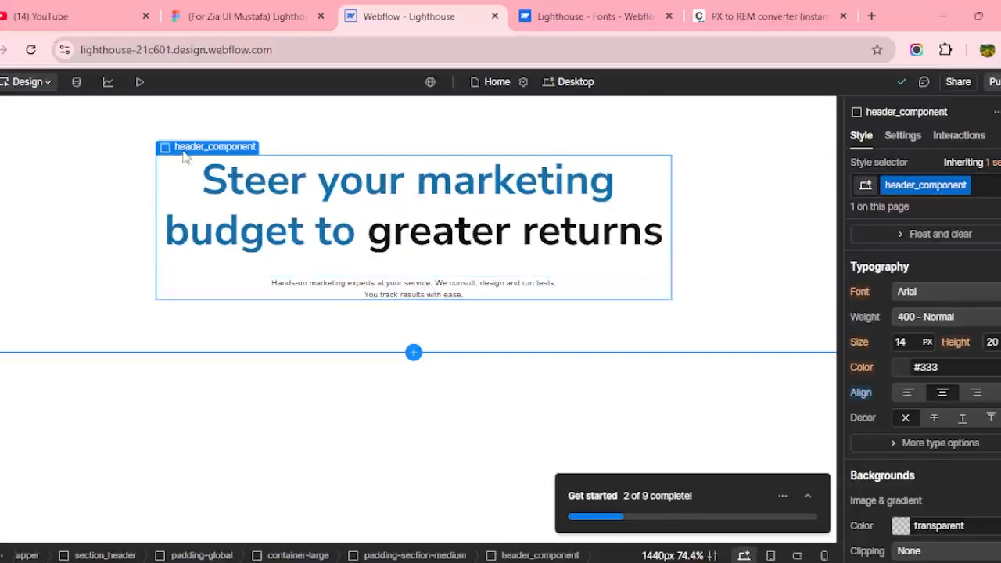
pyautogui.click(911, 296)
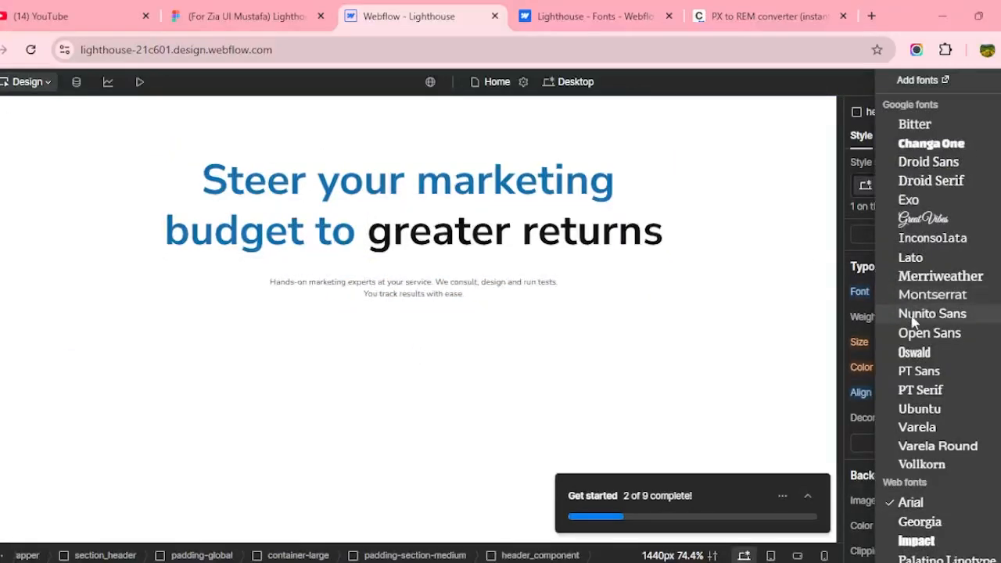
pyautogui.click(912, 315)
pyautogui.click(906, 317)
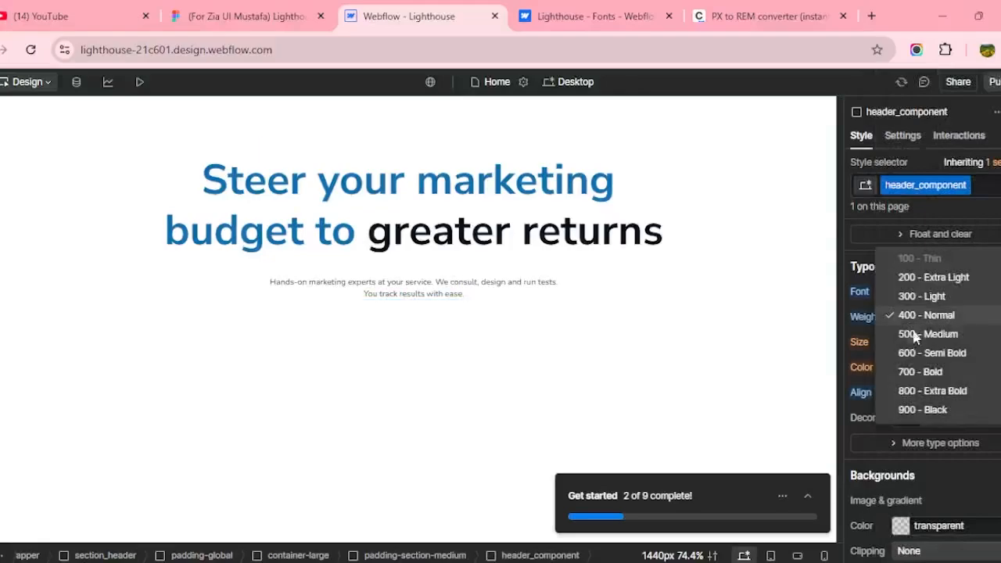
pyautogui.click(920, 353)
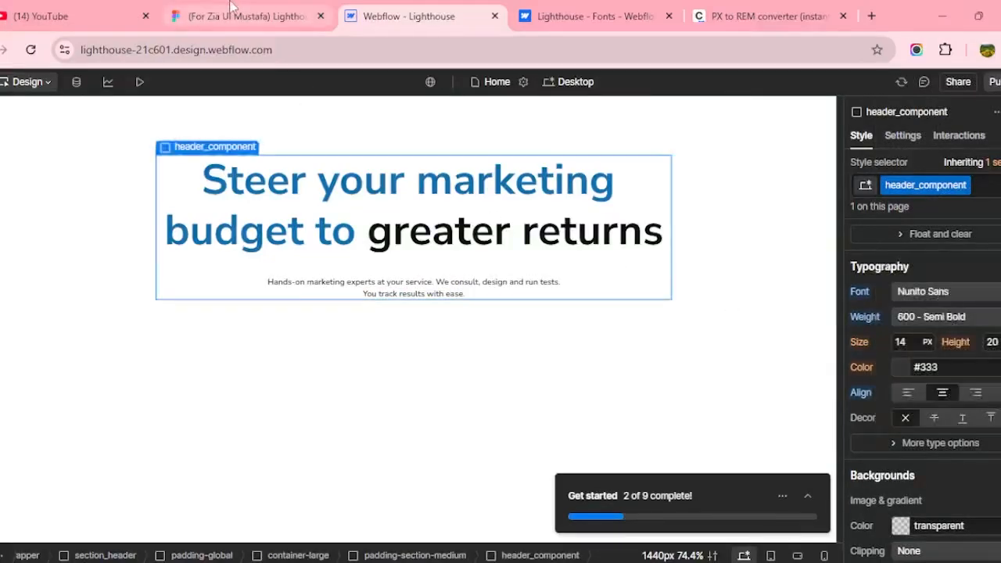
pyautogui.hotkey('ctrl', 'shift', 'Tab')
# Convert Figma's 31 px subtitle size to 1.938 rem in the PX to REM converter.
pyautogui.click(766, 15)
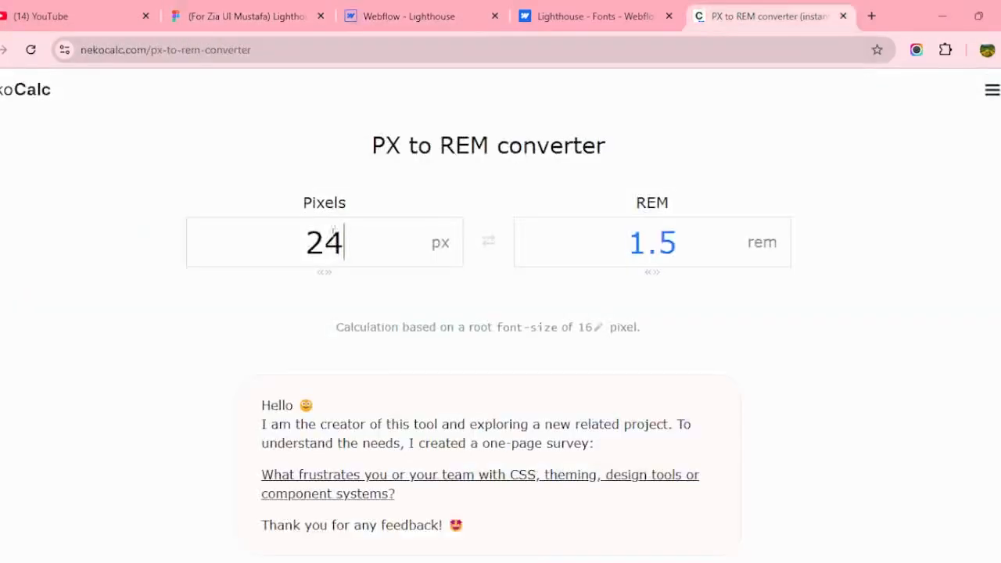
pyautogui.doubleClick(351, 242)
pyautogui.write('31')
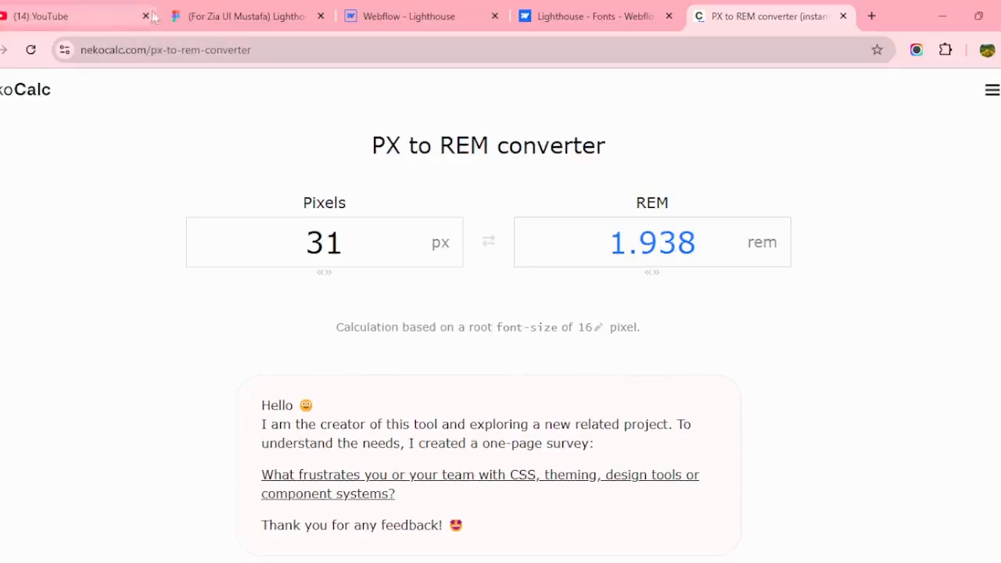
pyautogui.click(289, 8)
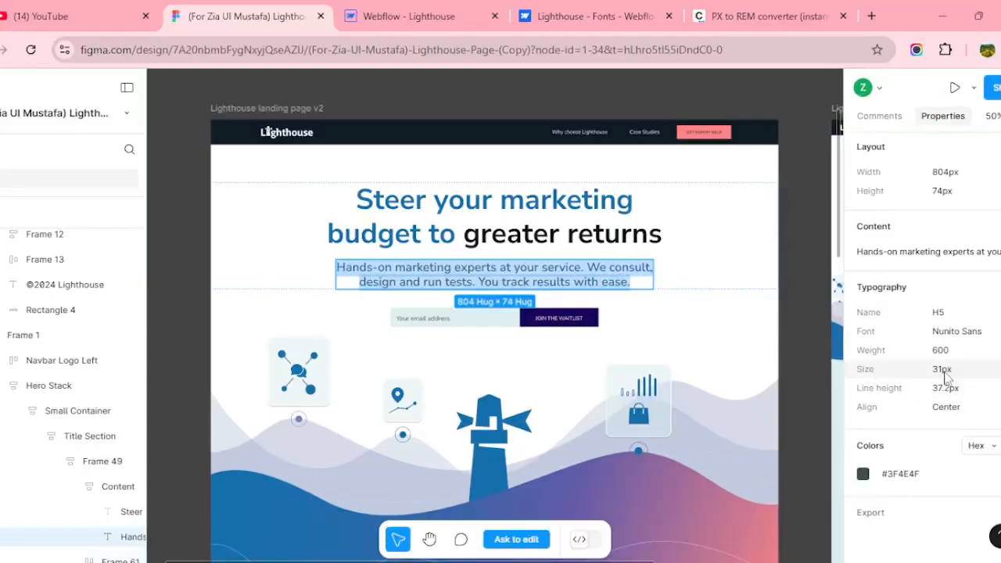
pyautogui.click(690, 17)
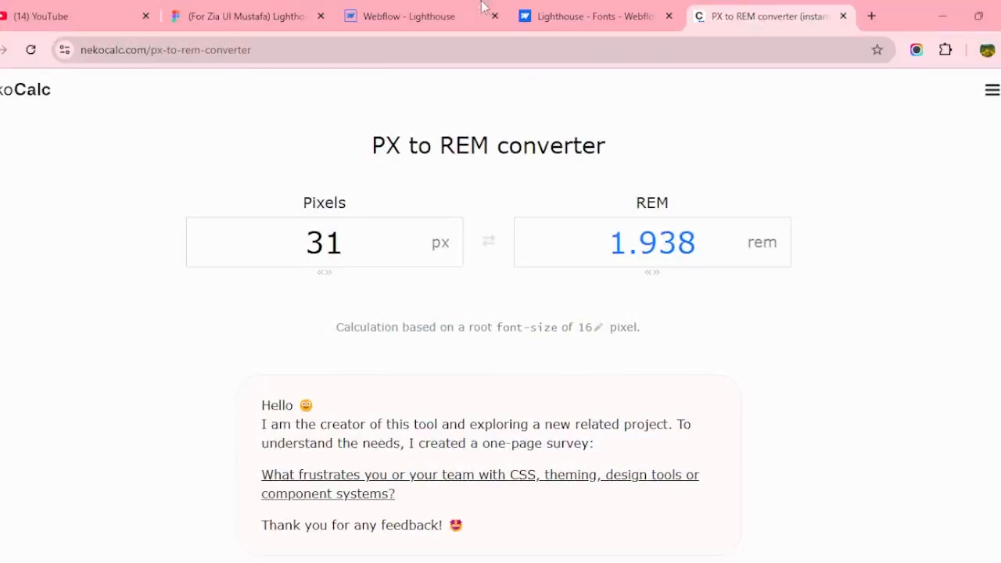
pyautogui.click(446, 14)
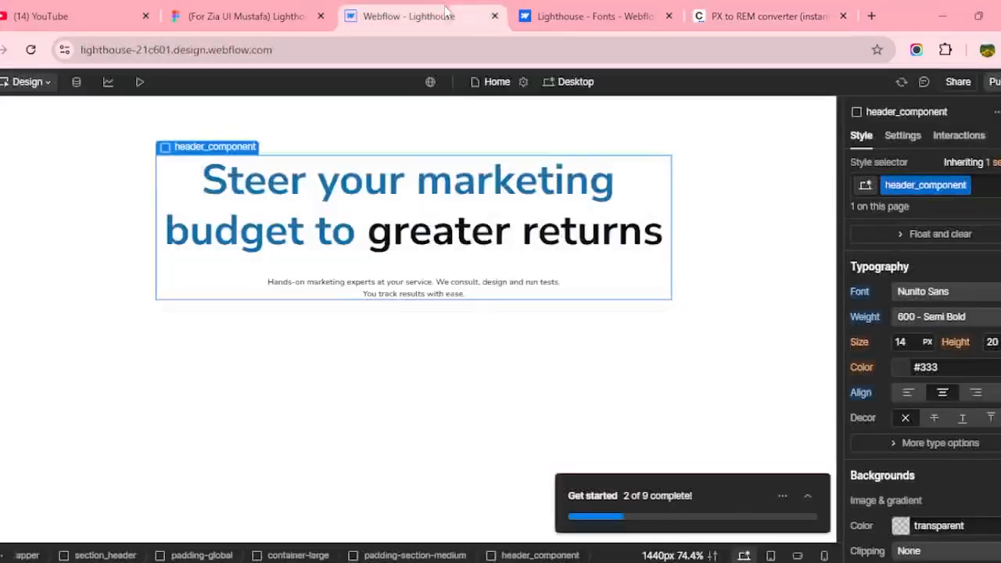
# Give the header text a 1.9rem font size and a 1.5 line height.
pyautogui.click(907, 342)
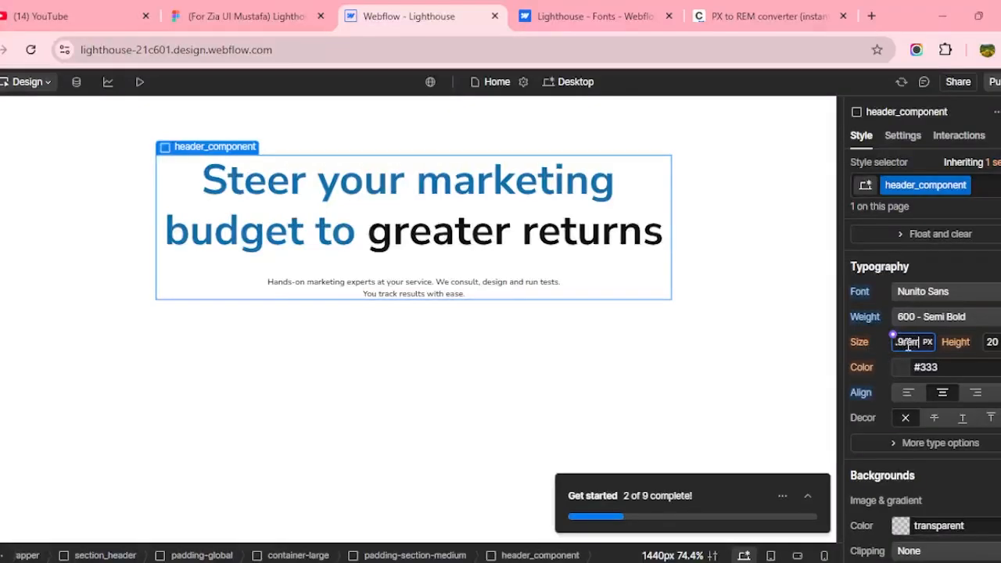
pyautogui.write('rem')
pyautogui.press('Return')
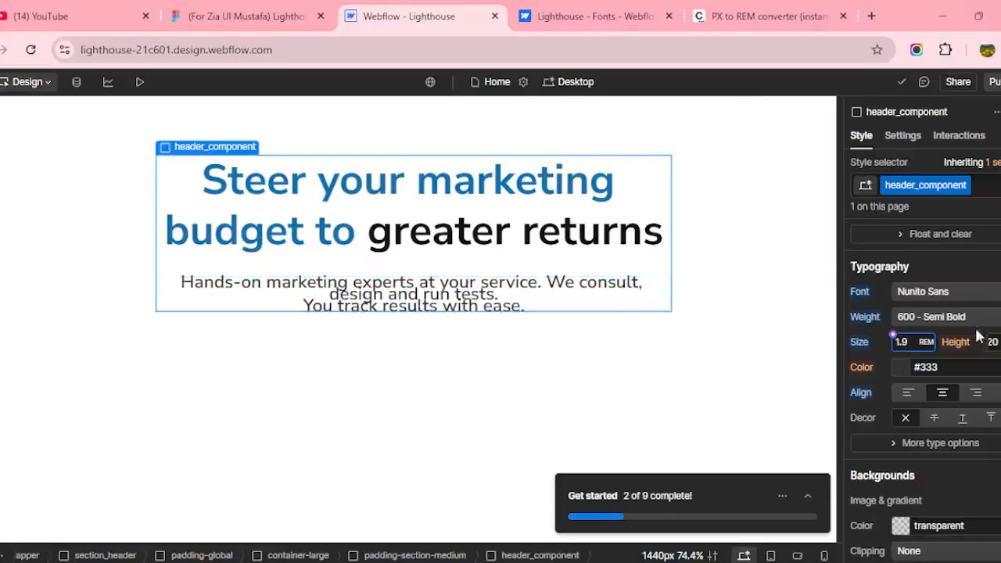
pyautogui.click(989, 342)
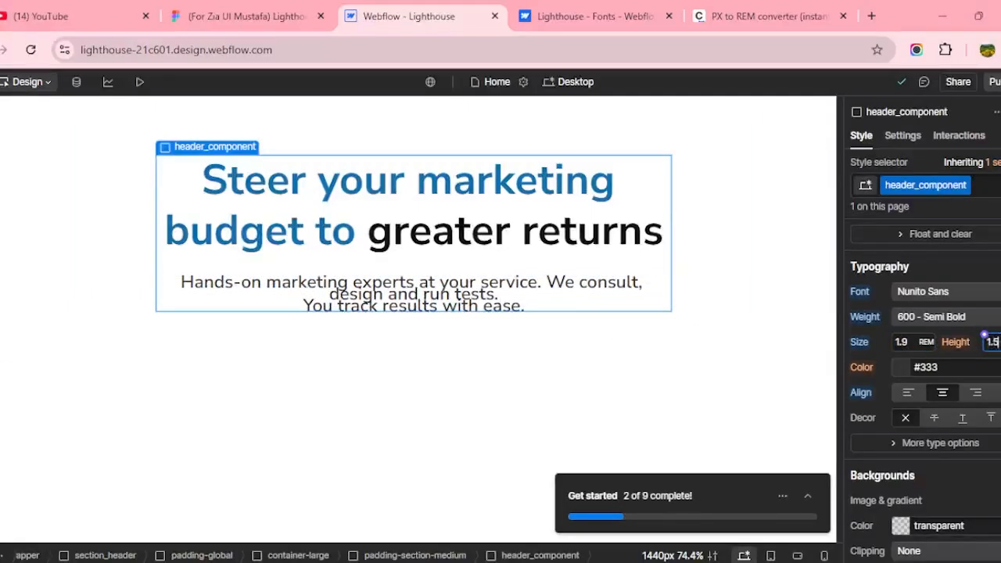
pyautogui.write('1.5')
pyautogui.press('Return')
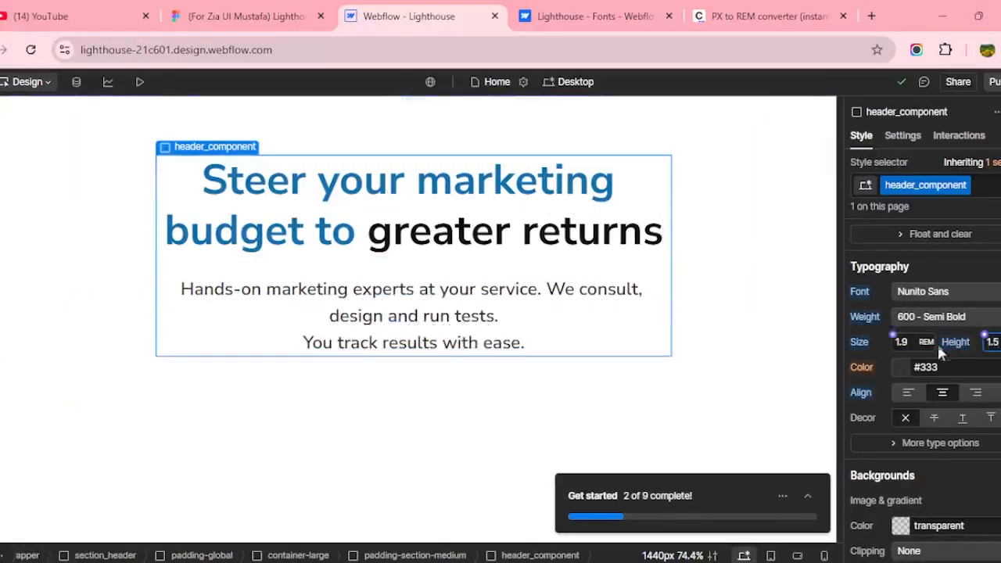
# Delete the line break before "You track results with ease." so the subtitle wraps like Figma.
pyautogui.click(483, 316)
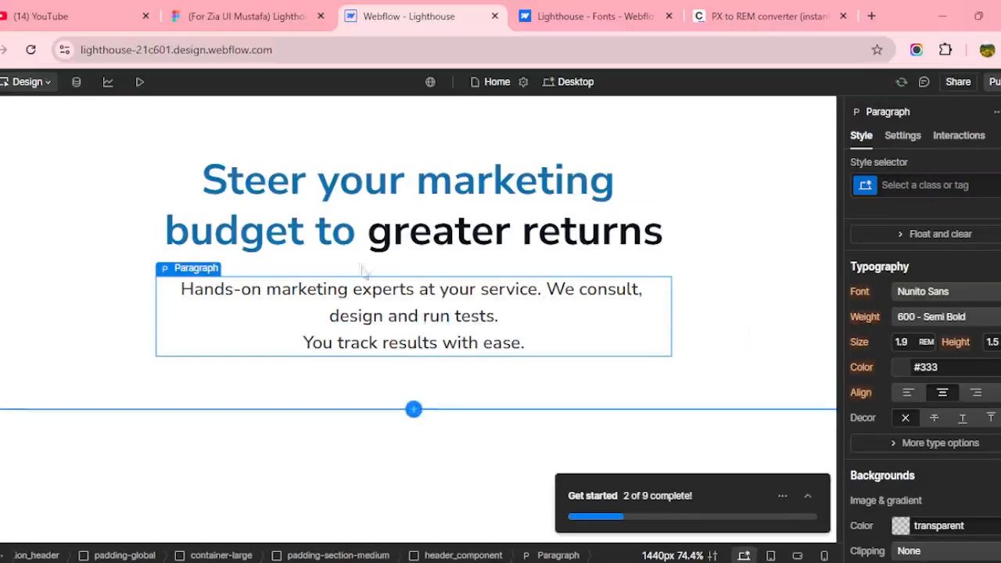
pyautogui.moveTo(191, 270)
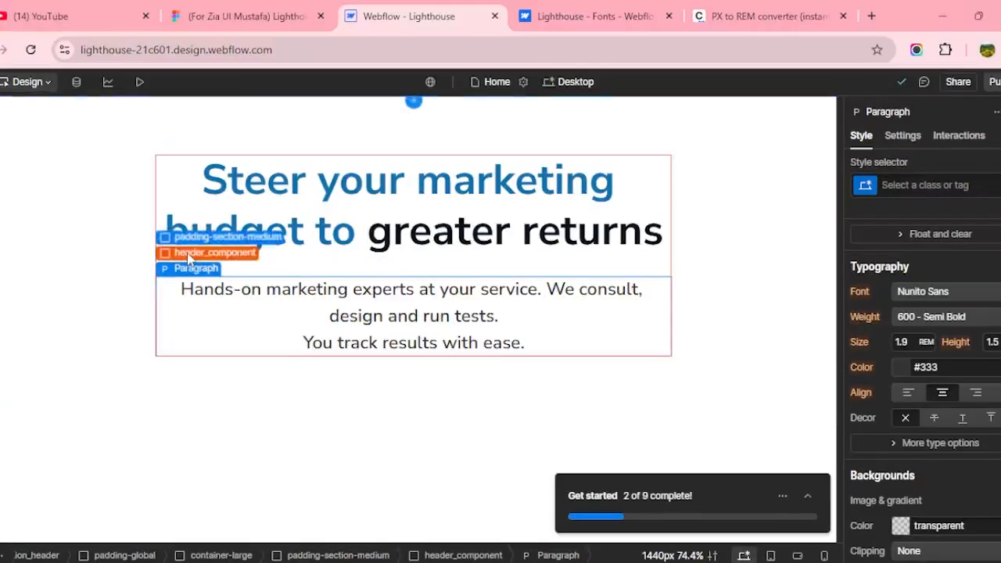
pyautogui.click(210, 252)
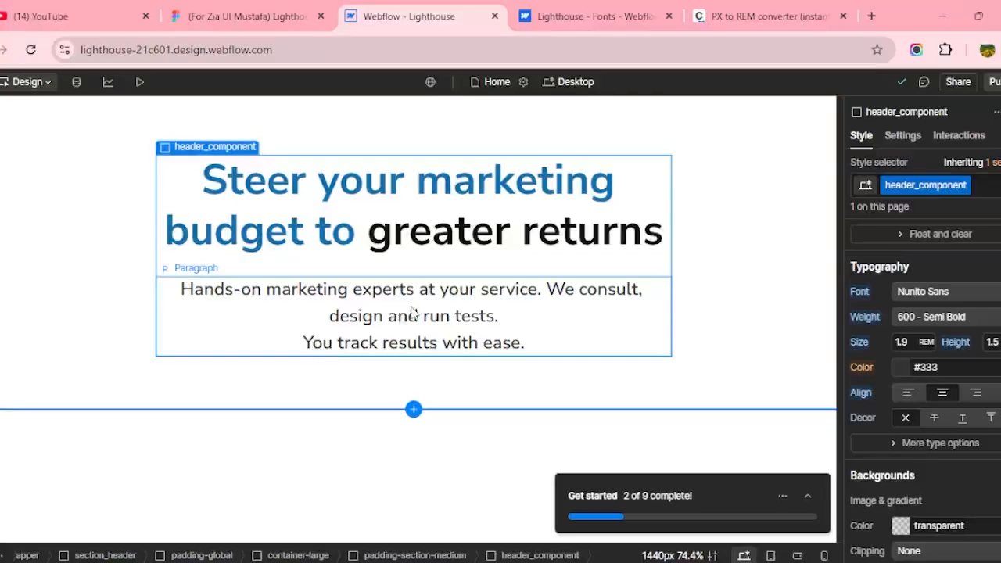
pyautogui.click(246, 15)
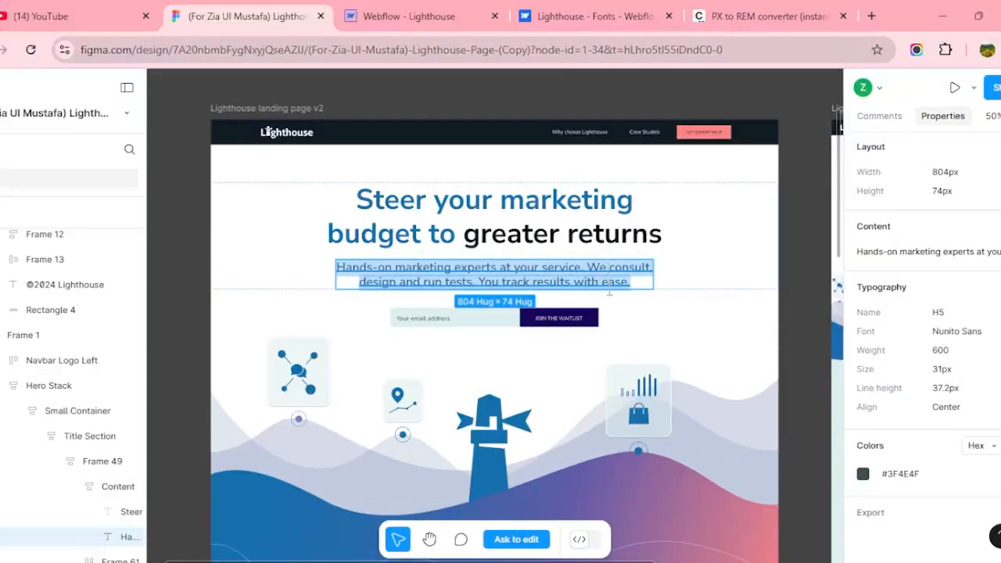
pyautogui.click(425, 16)
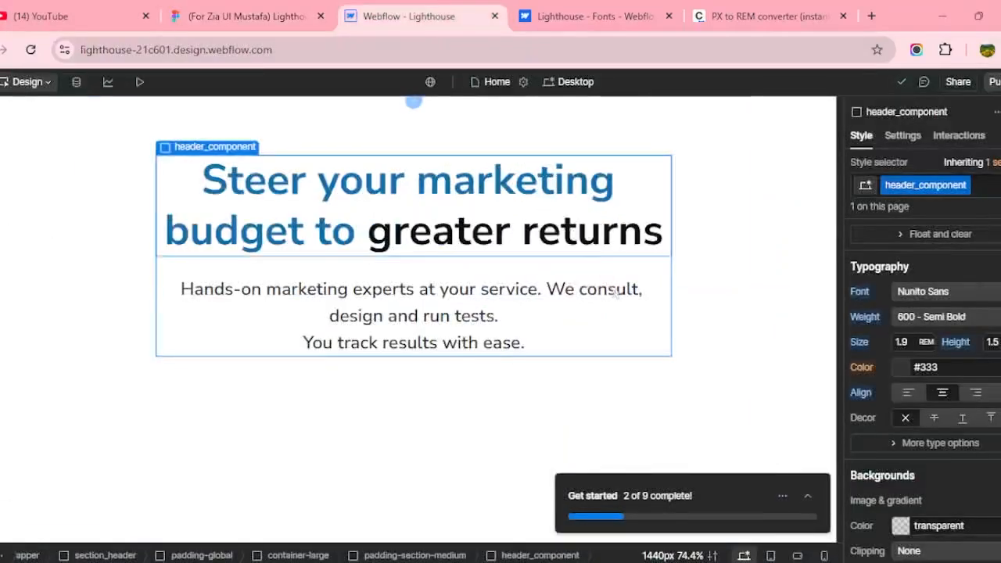
pyautogui.doubleClick(307, 343)
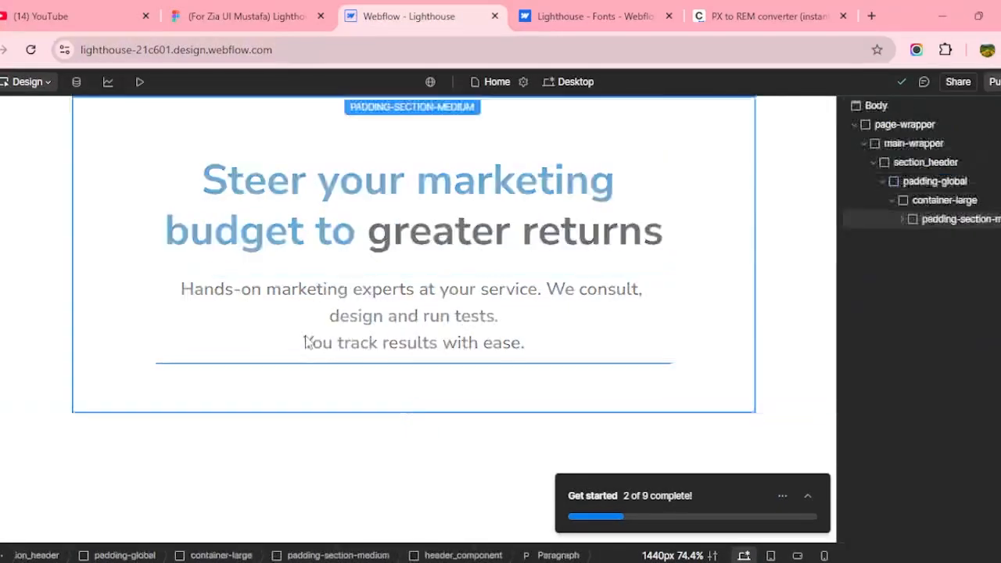
pyautogui.press('BackSpace')
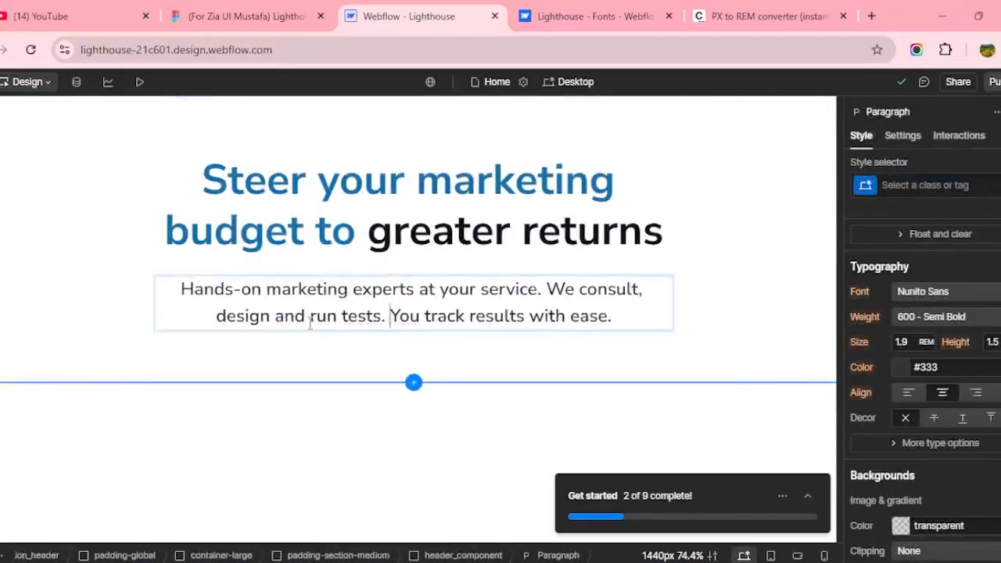
pyautogui.click(723, 323)
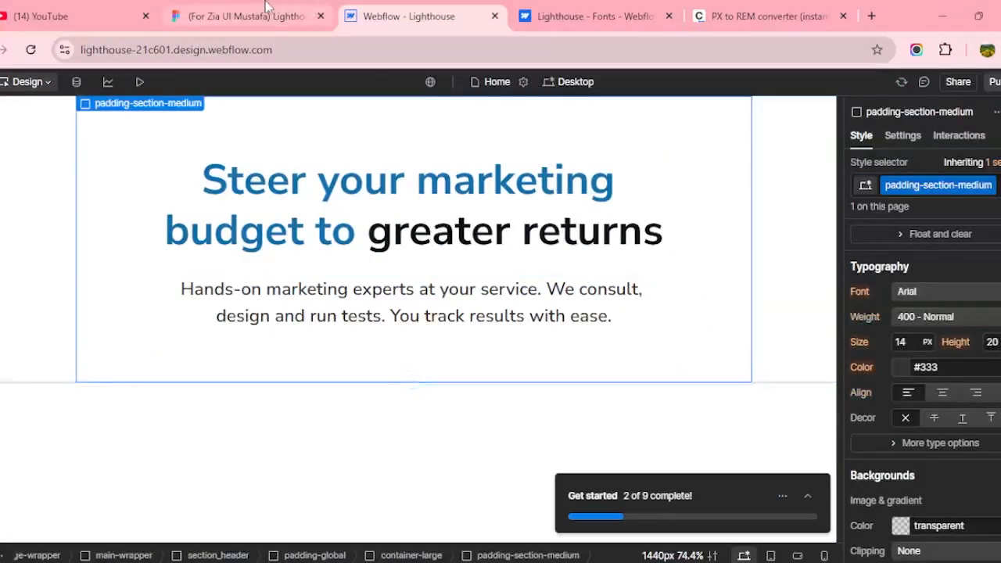
pyautogui.click(246, 16)
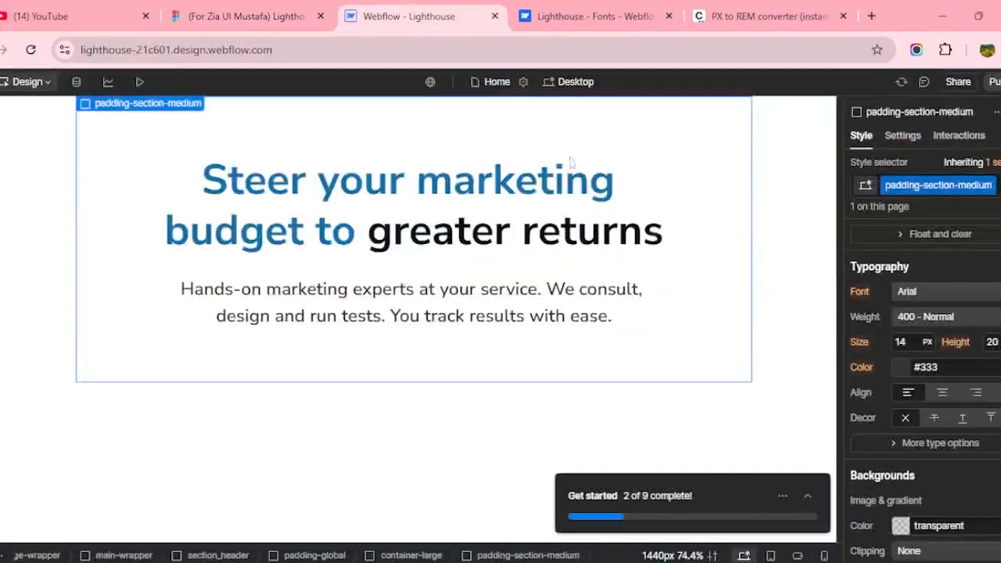
pyautogui.click(408, 16)
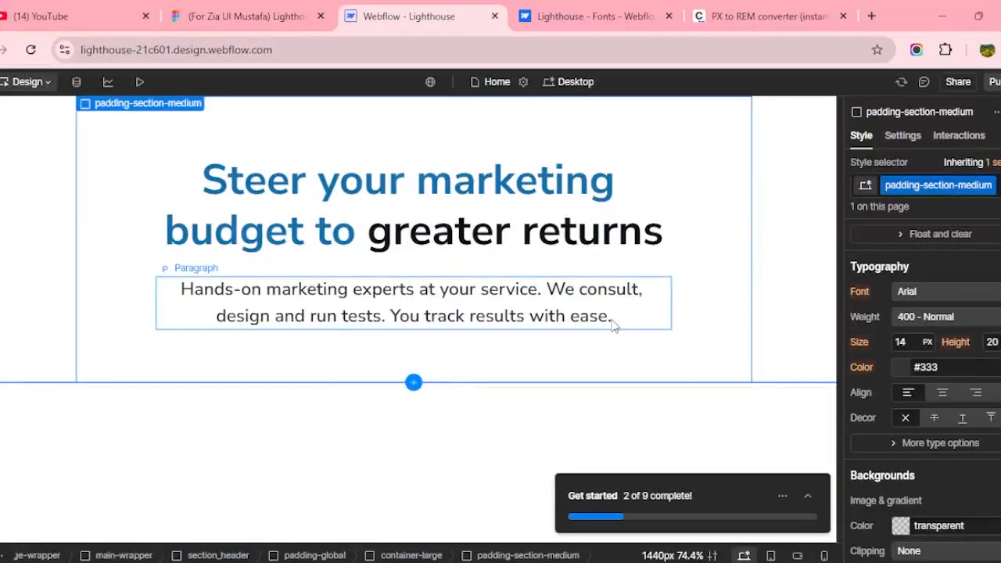
pyautogui.click(468, 197)
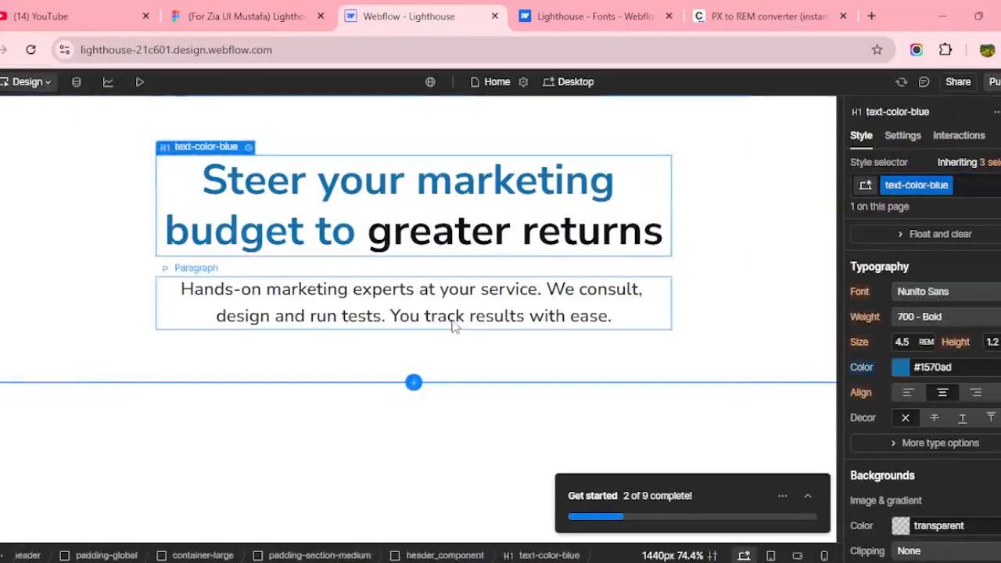
pyautogui.click(455, 324)
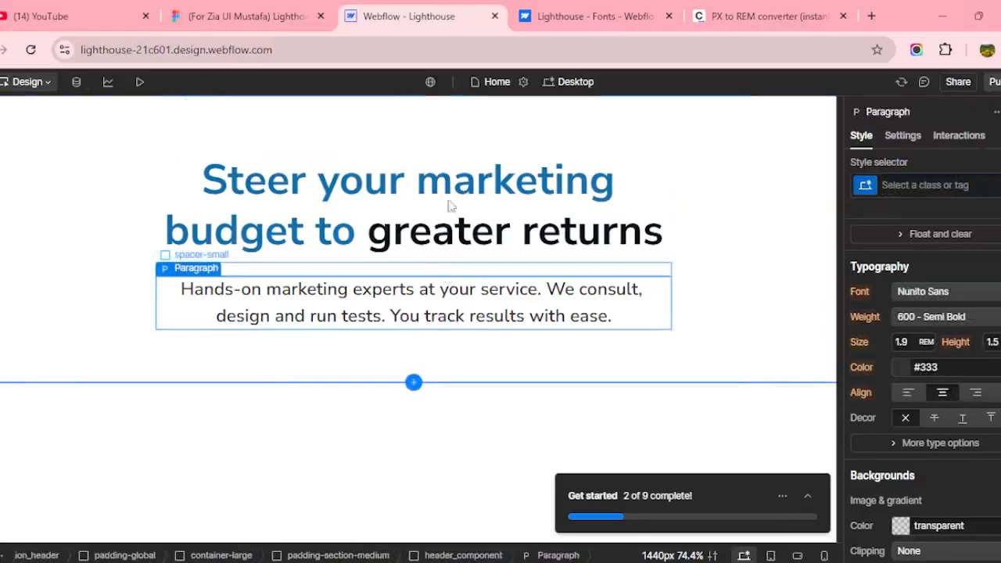
pyautogui.click(442, 268)
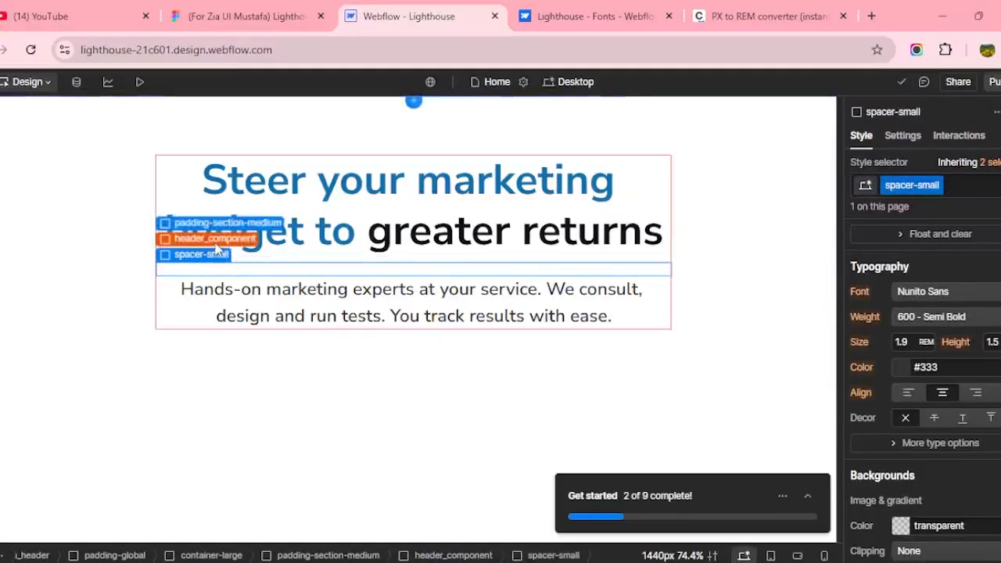
pyautogui.click(208, 238)
pyautogui.scroll(5, 923, 500)
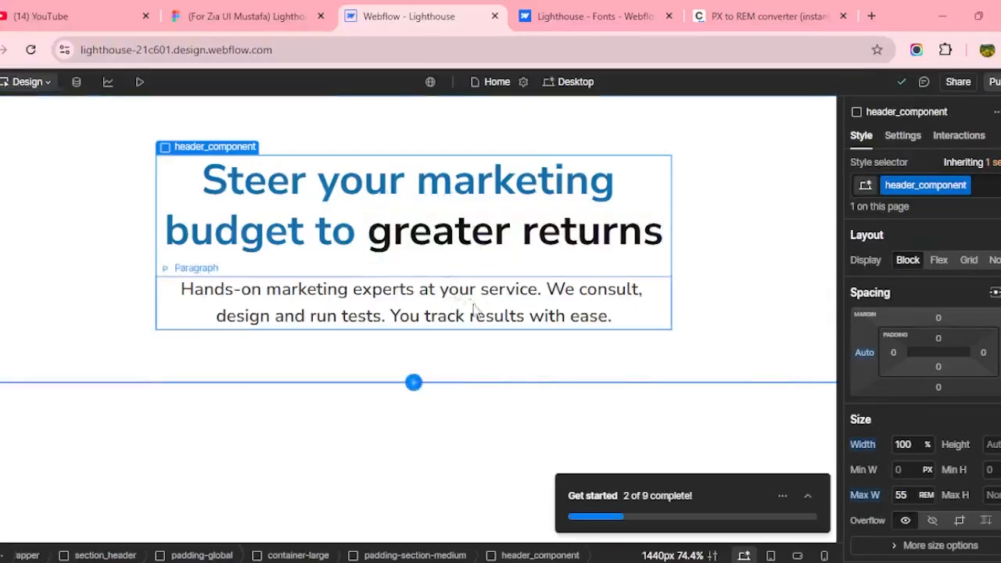
pyautogui.hotkey('ctrl', 'shift', 'Tab')
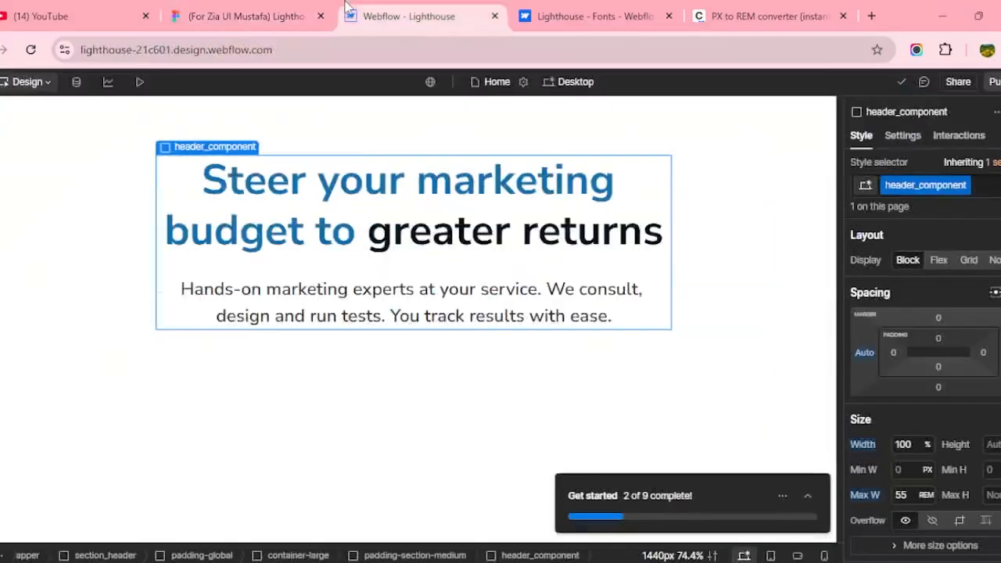
pyautogui.click(408, 16)
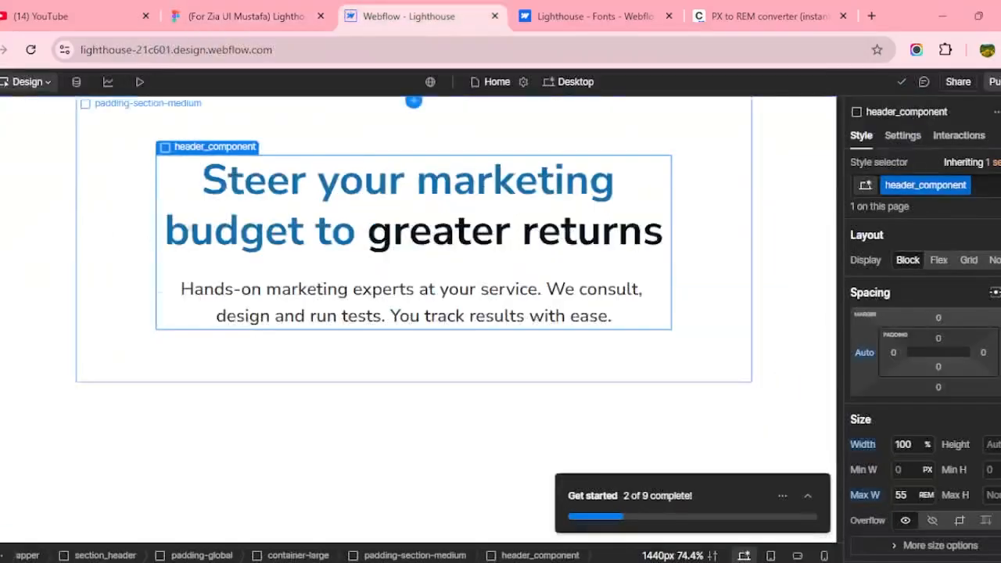
pyautogui.hotkey('ctrl', 'shift', 'Tab')
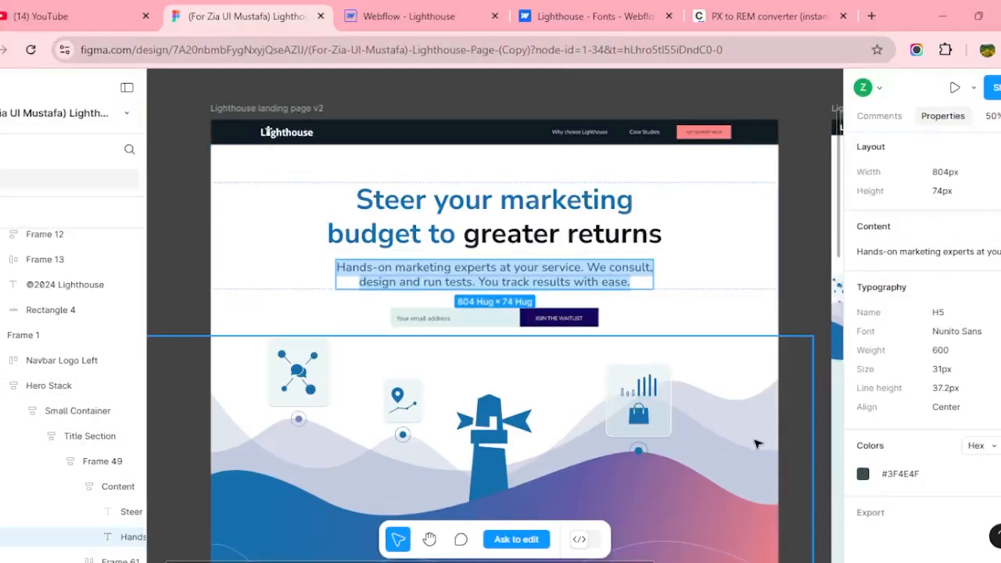
pyautogui.scroll(-2, 755, 444)
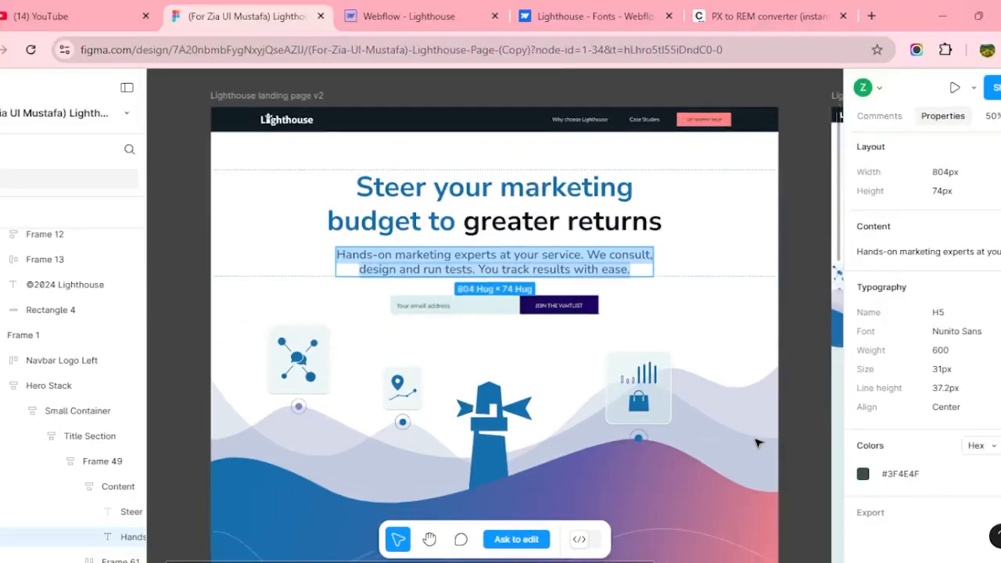
pyautogui.scroll(-2, 756, 444)
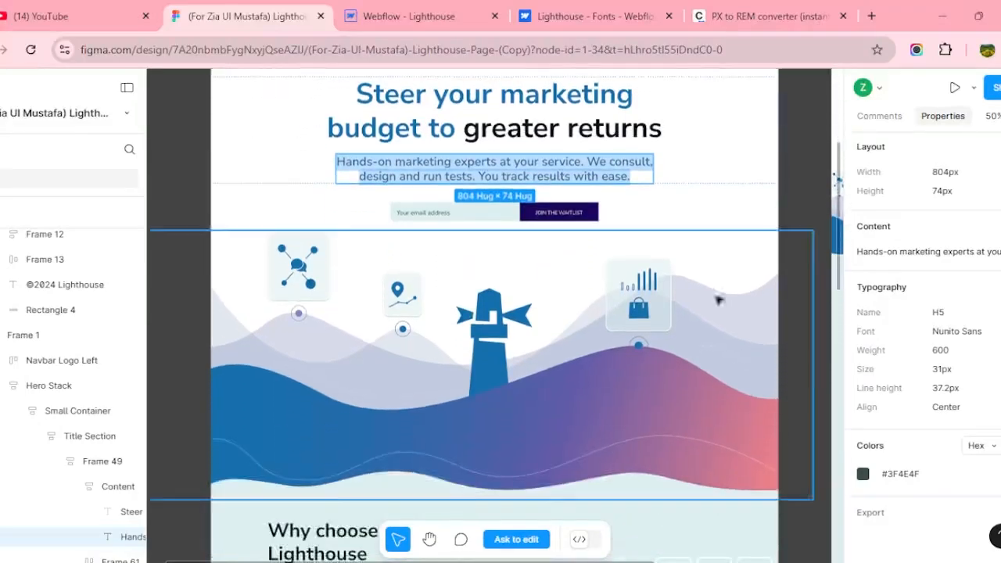
pyautogui.scroll(-5, 516, 359)
pyautogui.scroll(5, 516, 358)
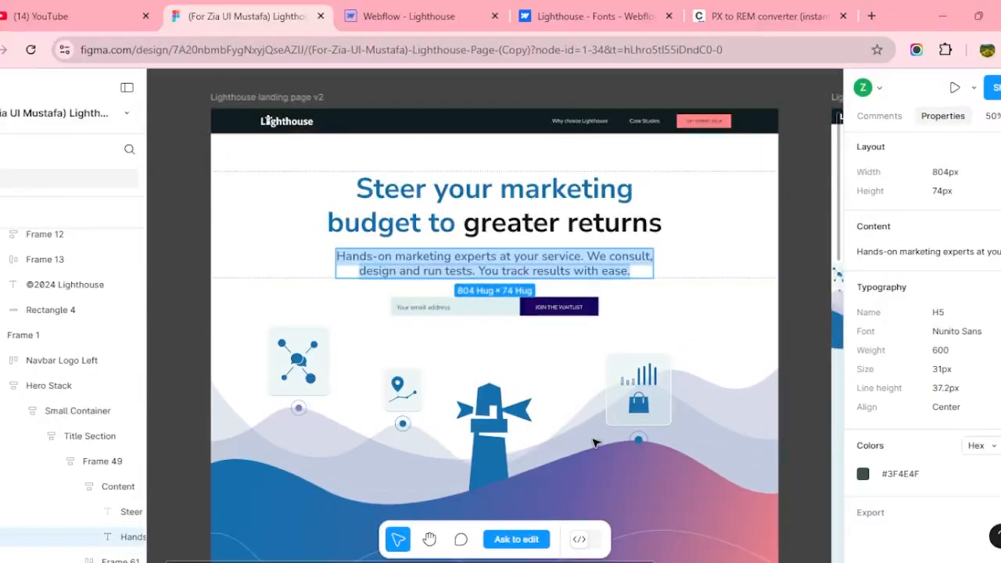